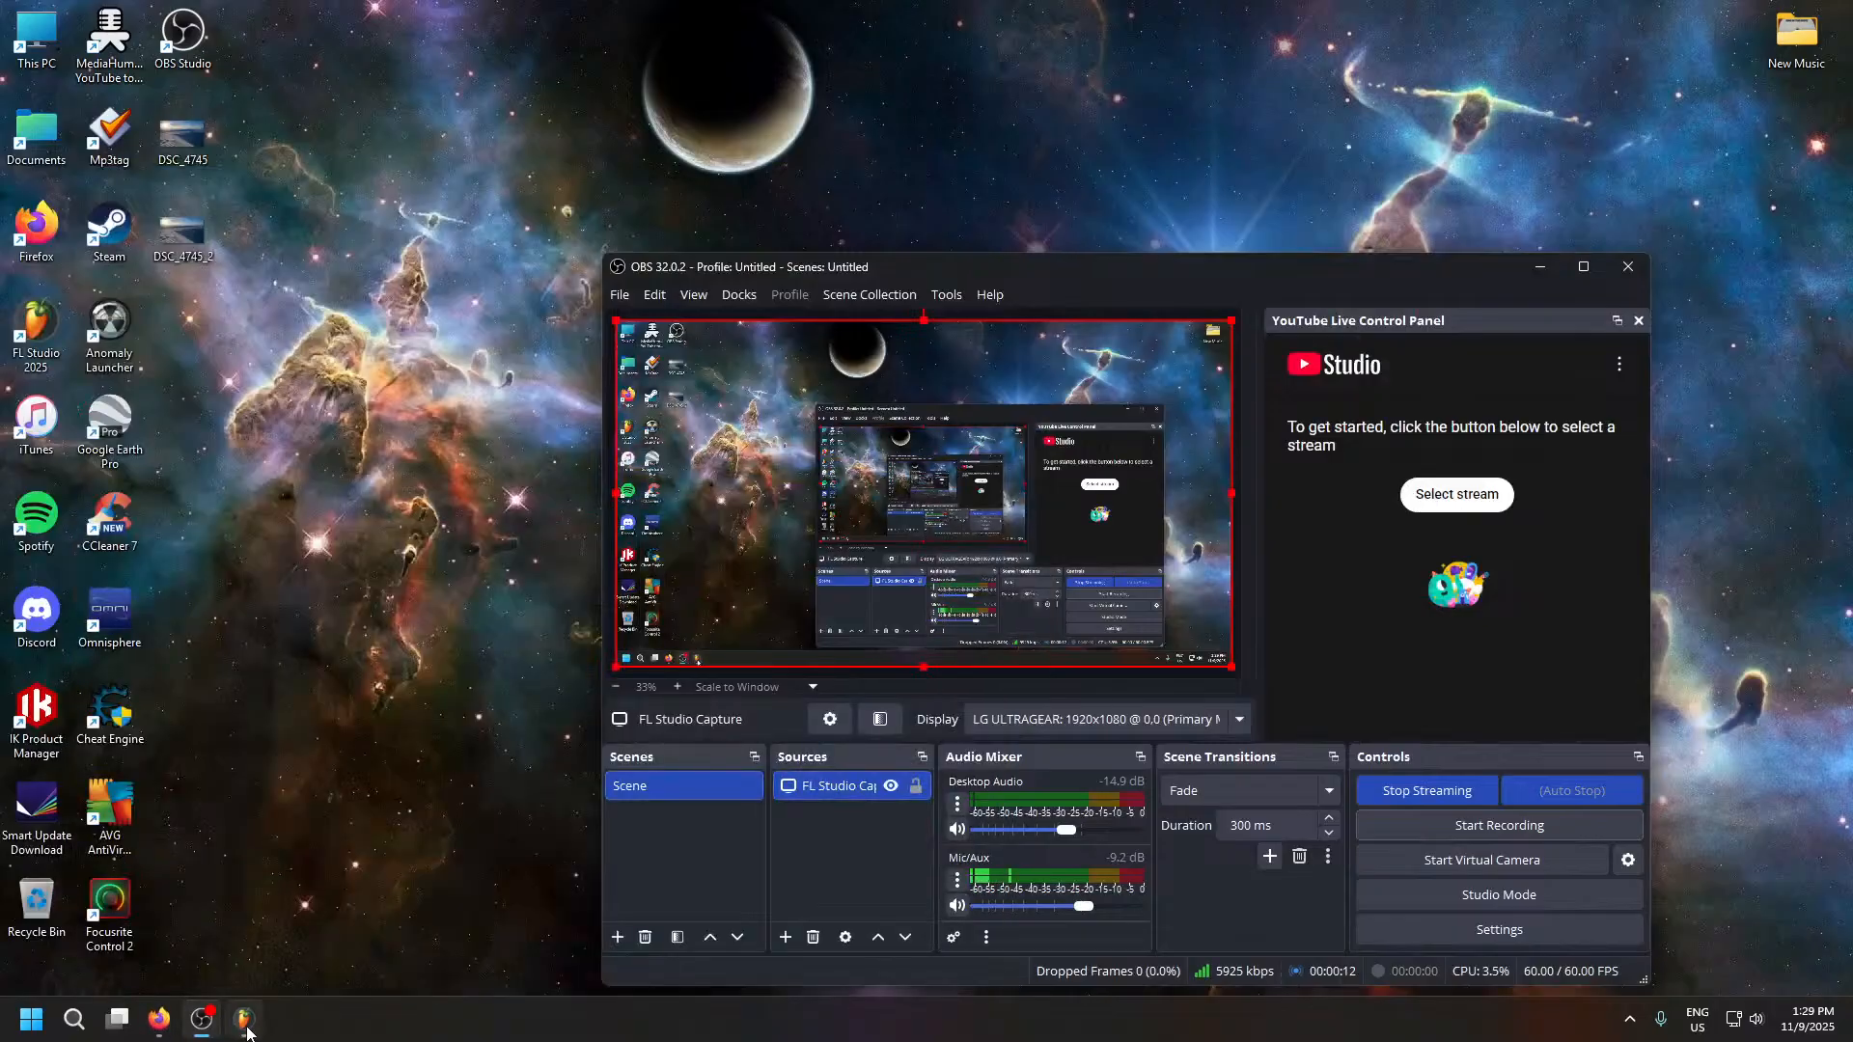
# Minimize the OBS Studio window and switch to FL Studio.
pyautogui.moveTo(202, 1028)
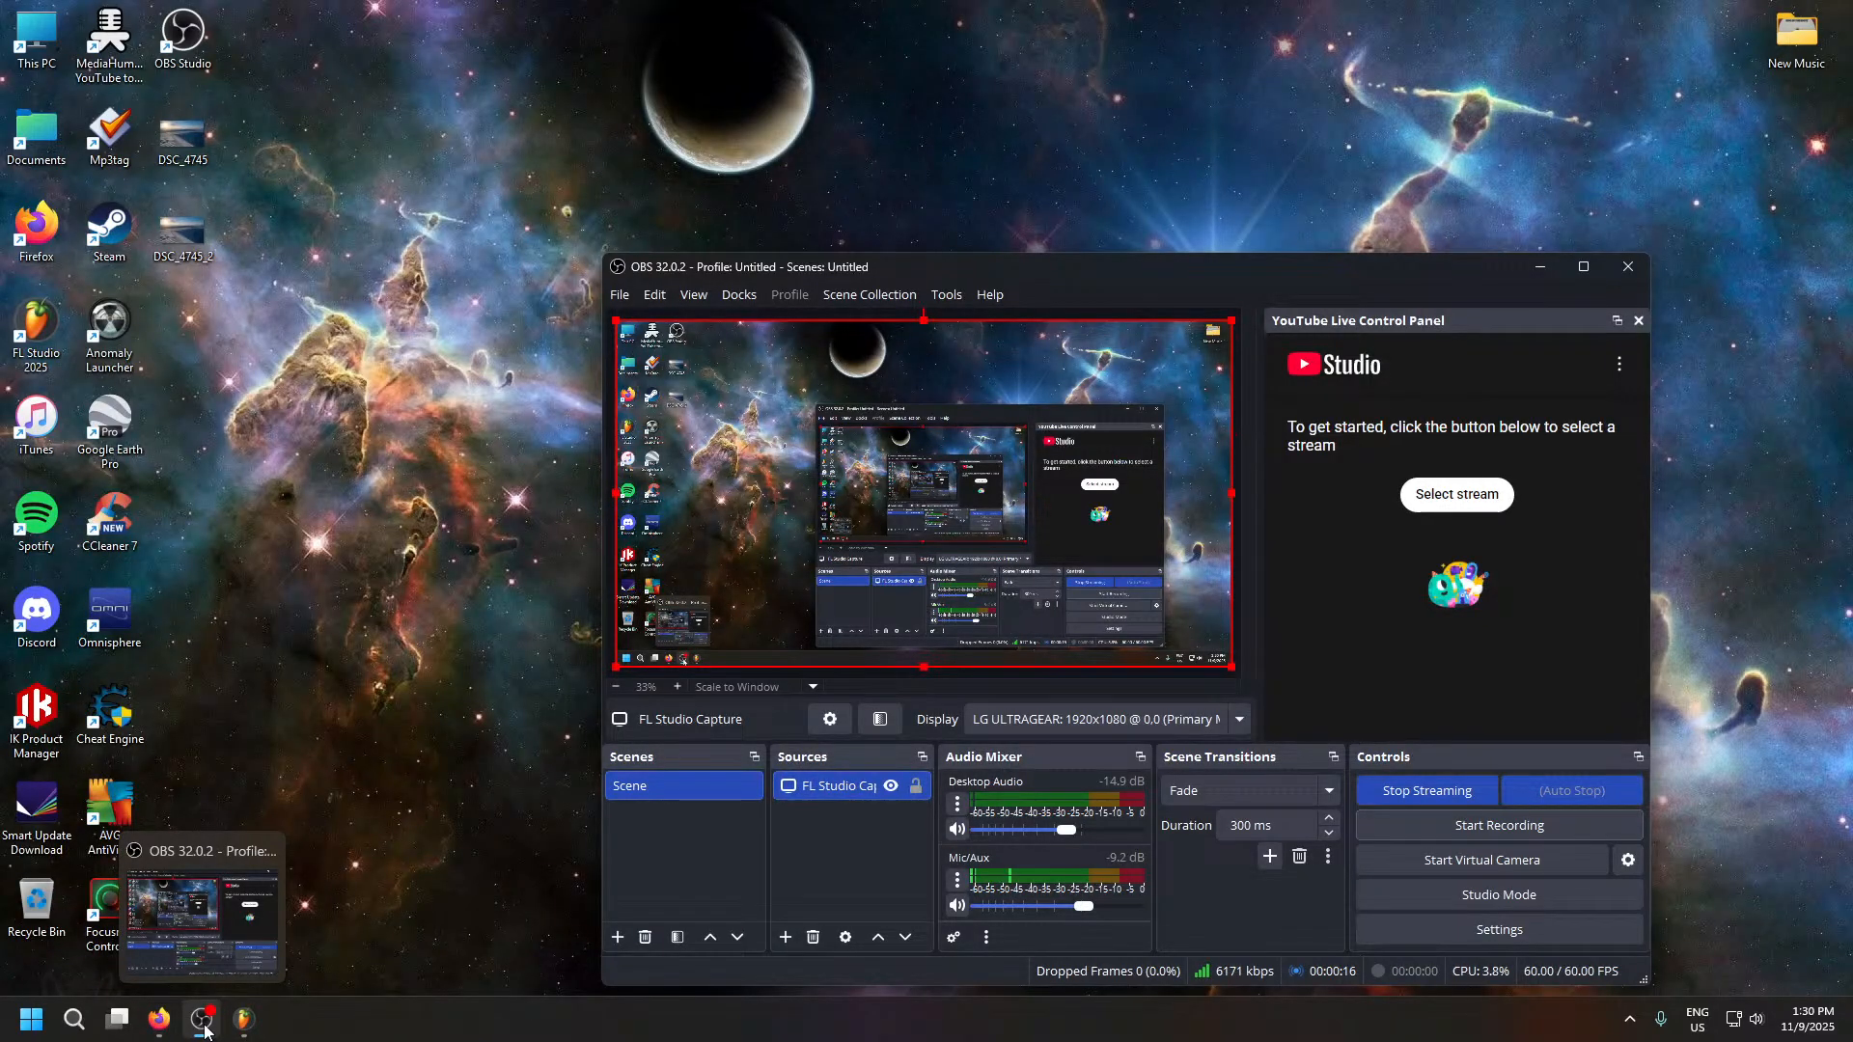
pyautogui.click(204, 1029)
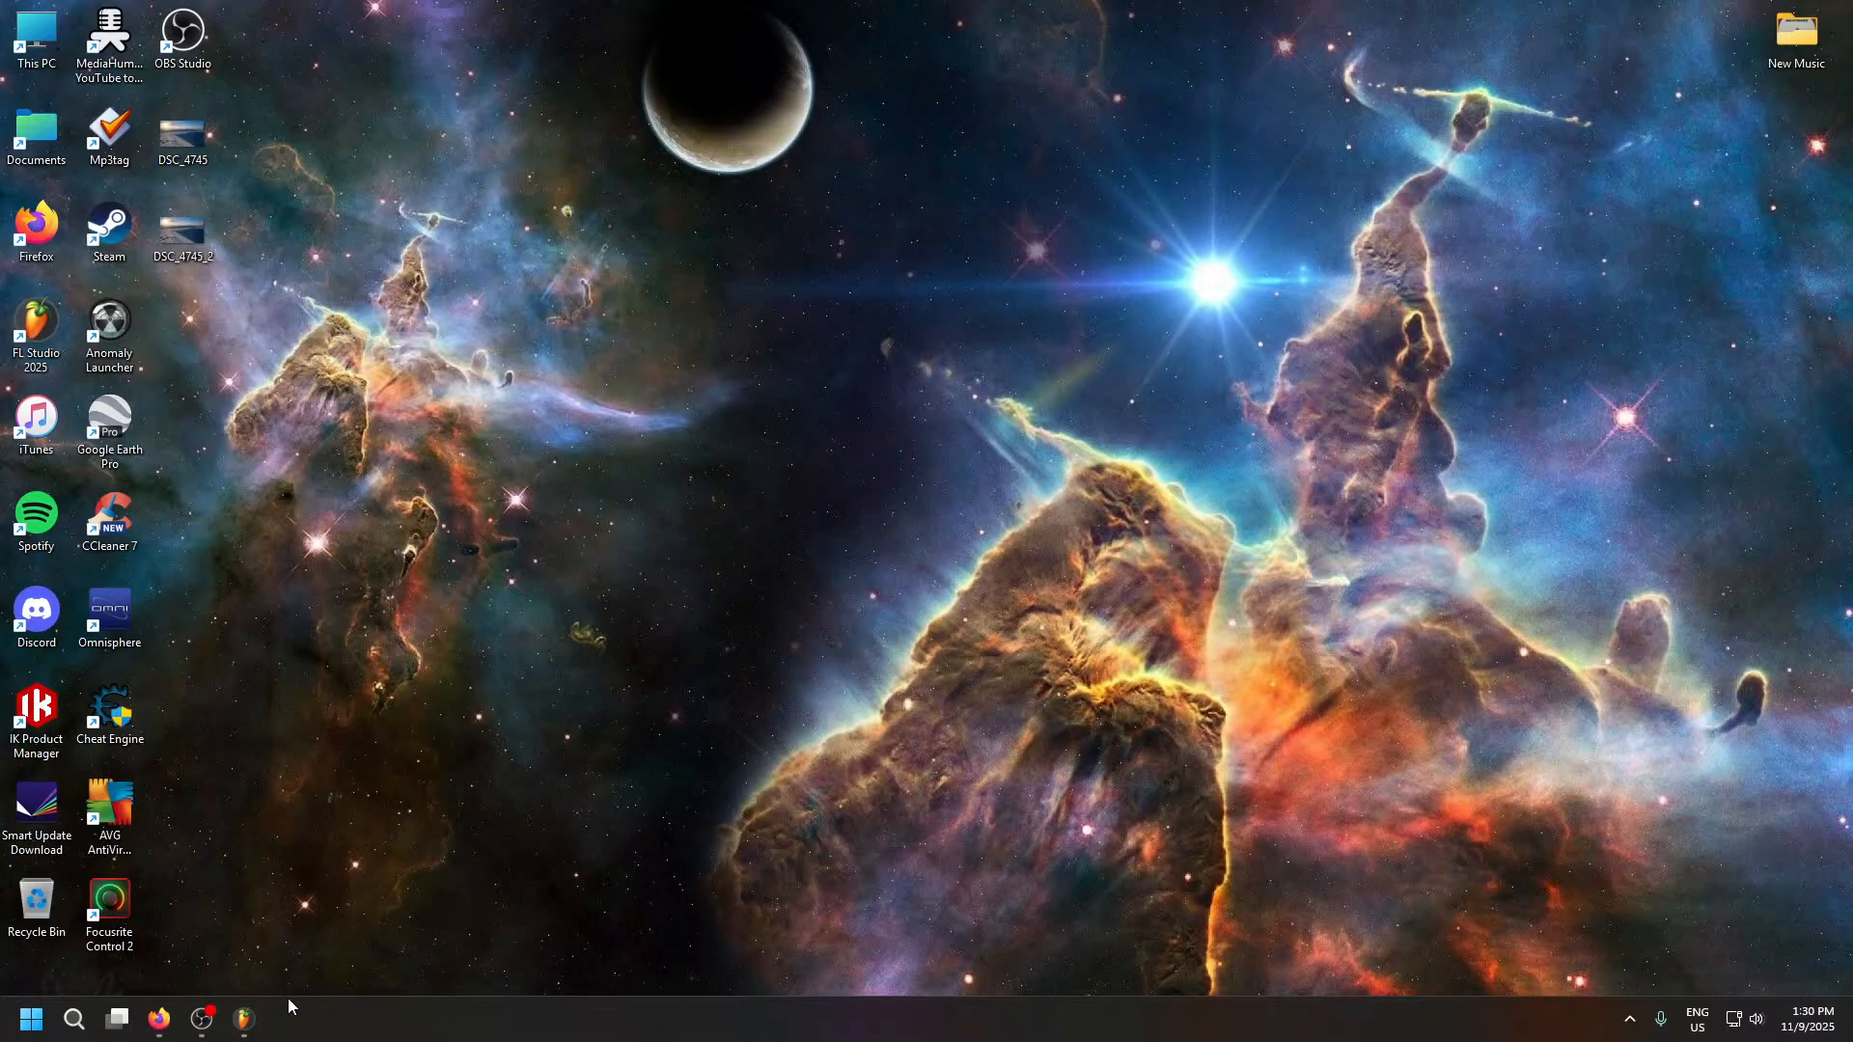
pyautogui.click(244, 1019)
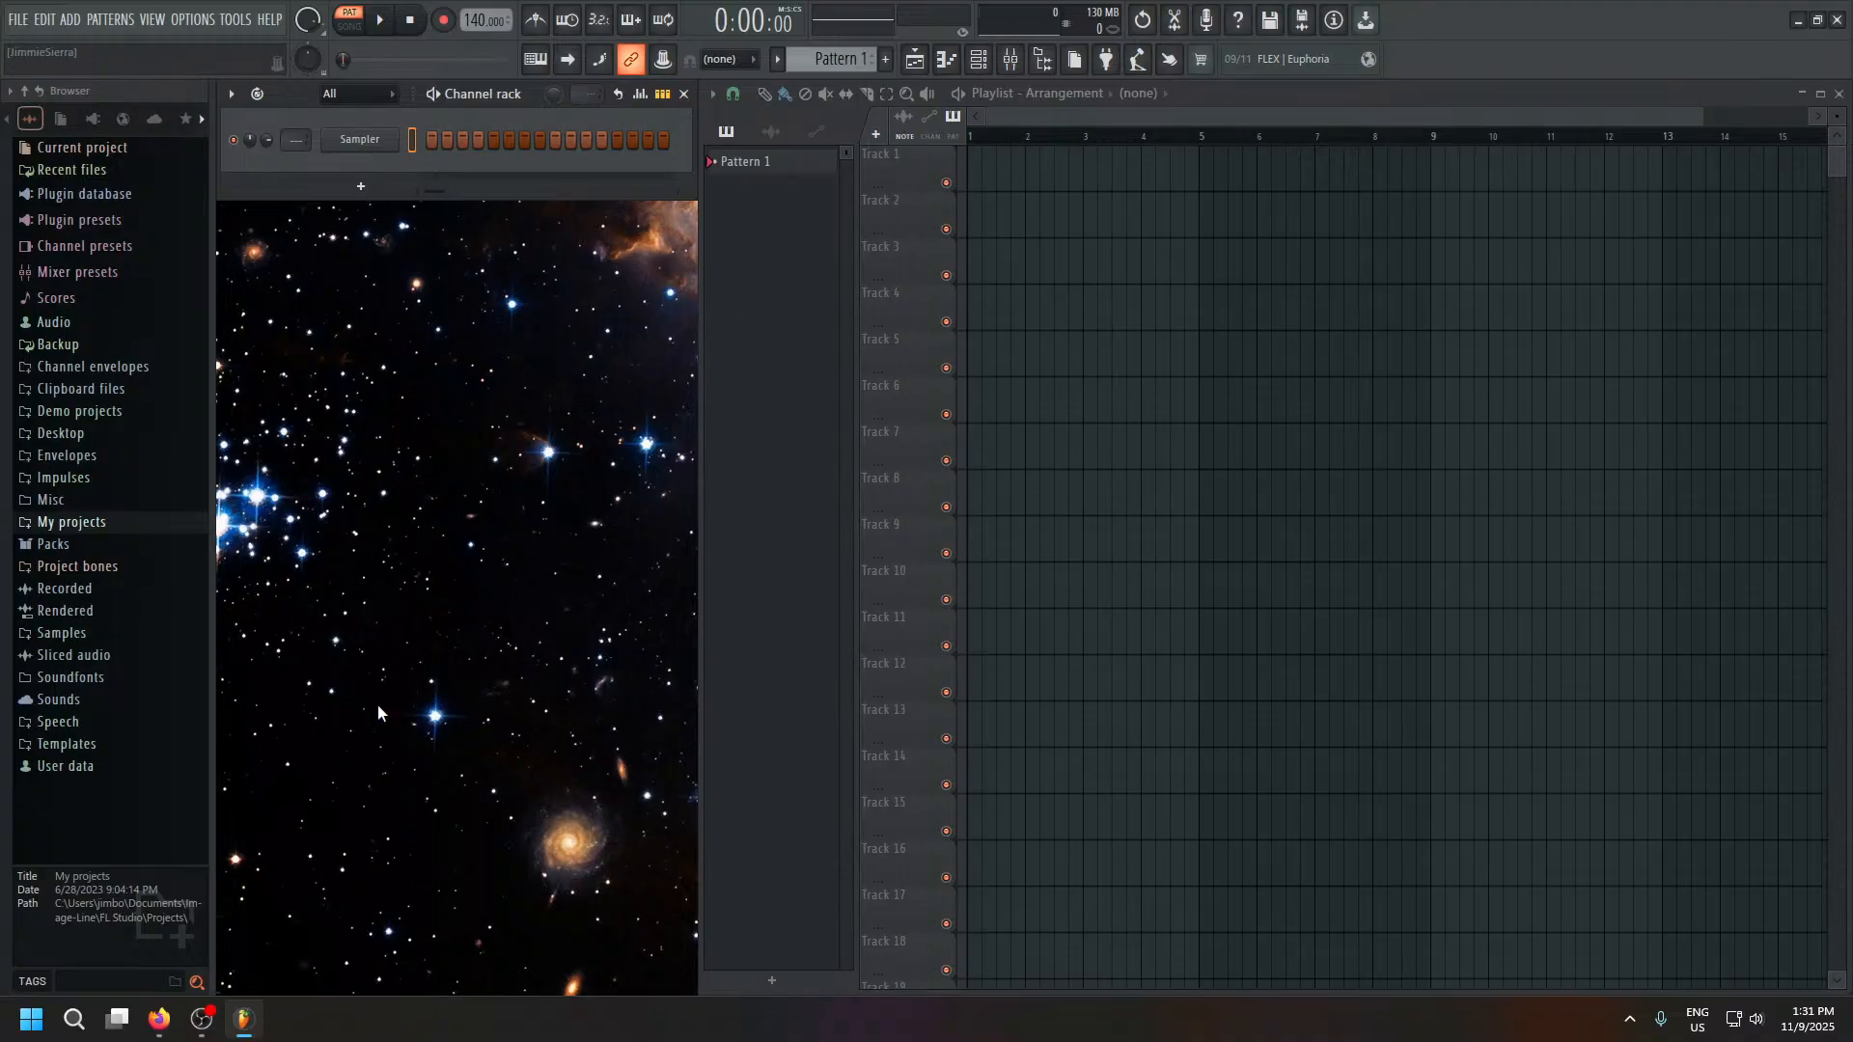
# Check the stream status in OBS Studio, dismiss its notification, and return to FL Studio with the Playlist window restored.
pyautogui.click(1801, 93)
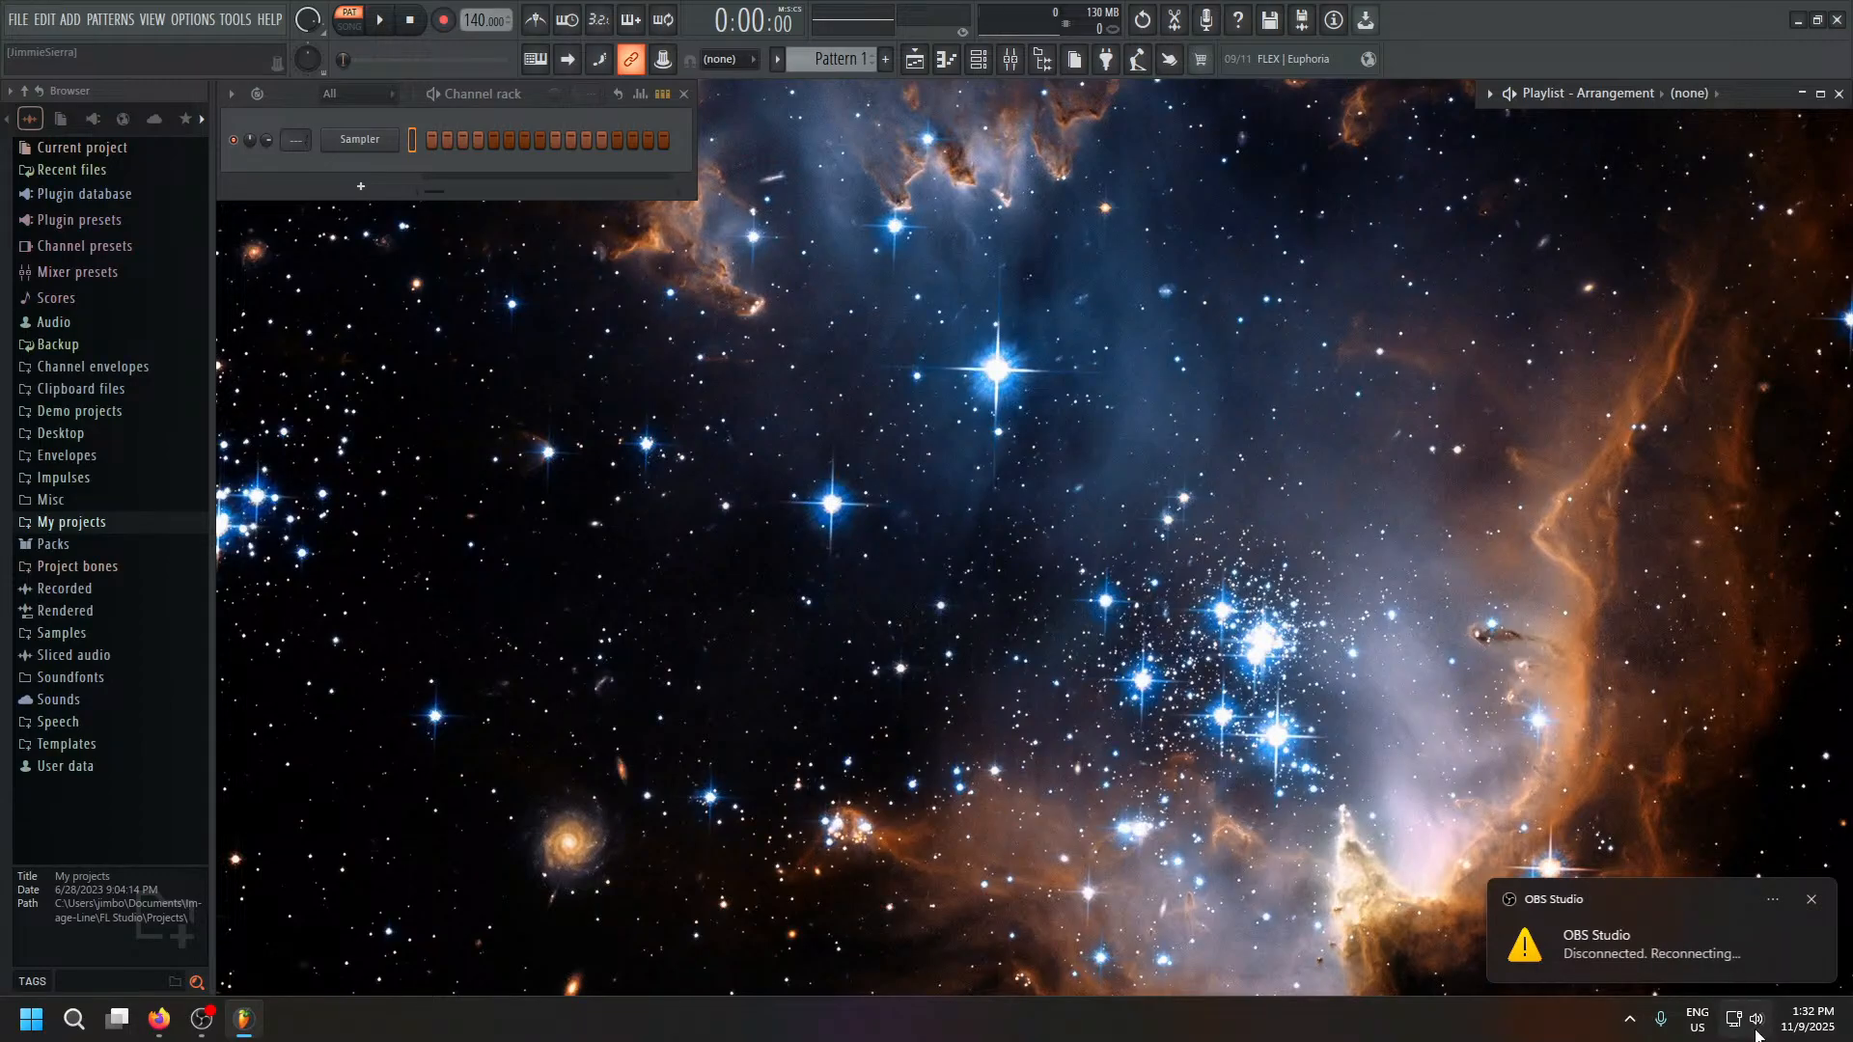
pyautogui.click(201, 1018)
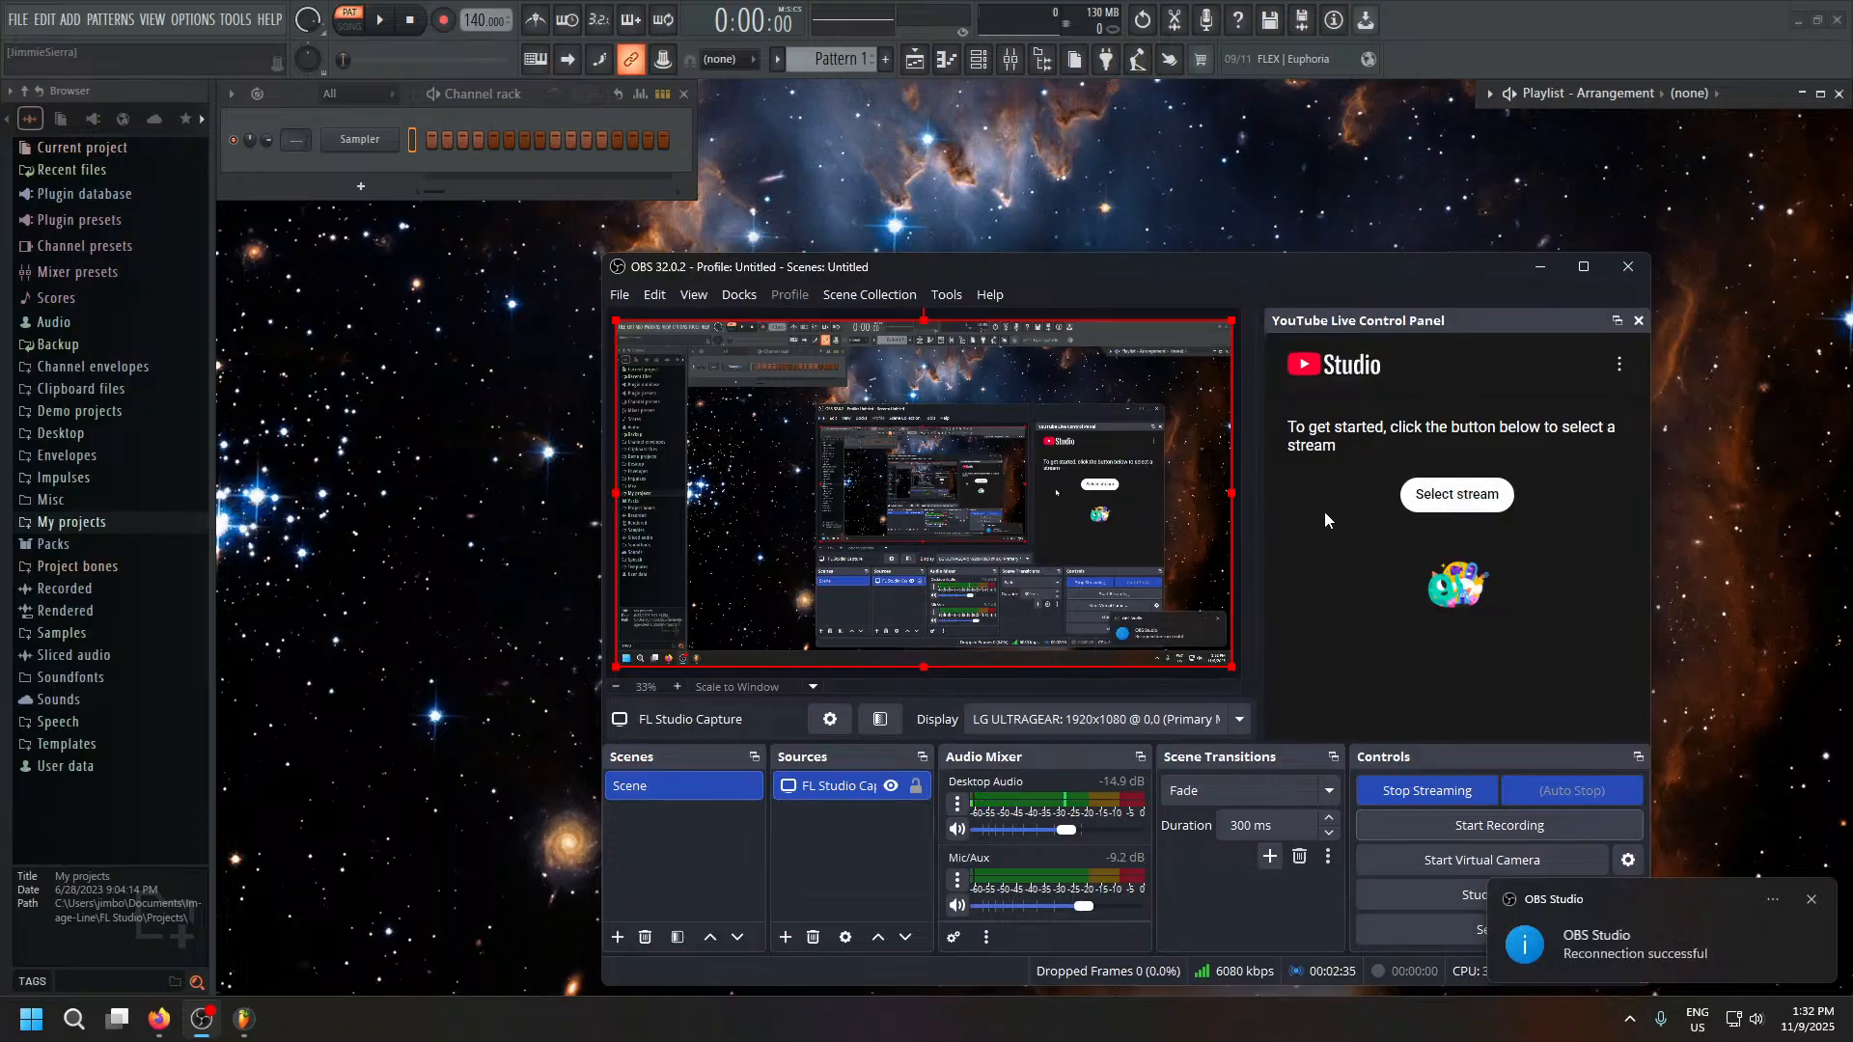
pyautogui.click(1811, 898)
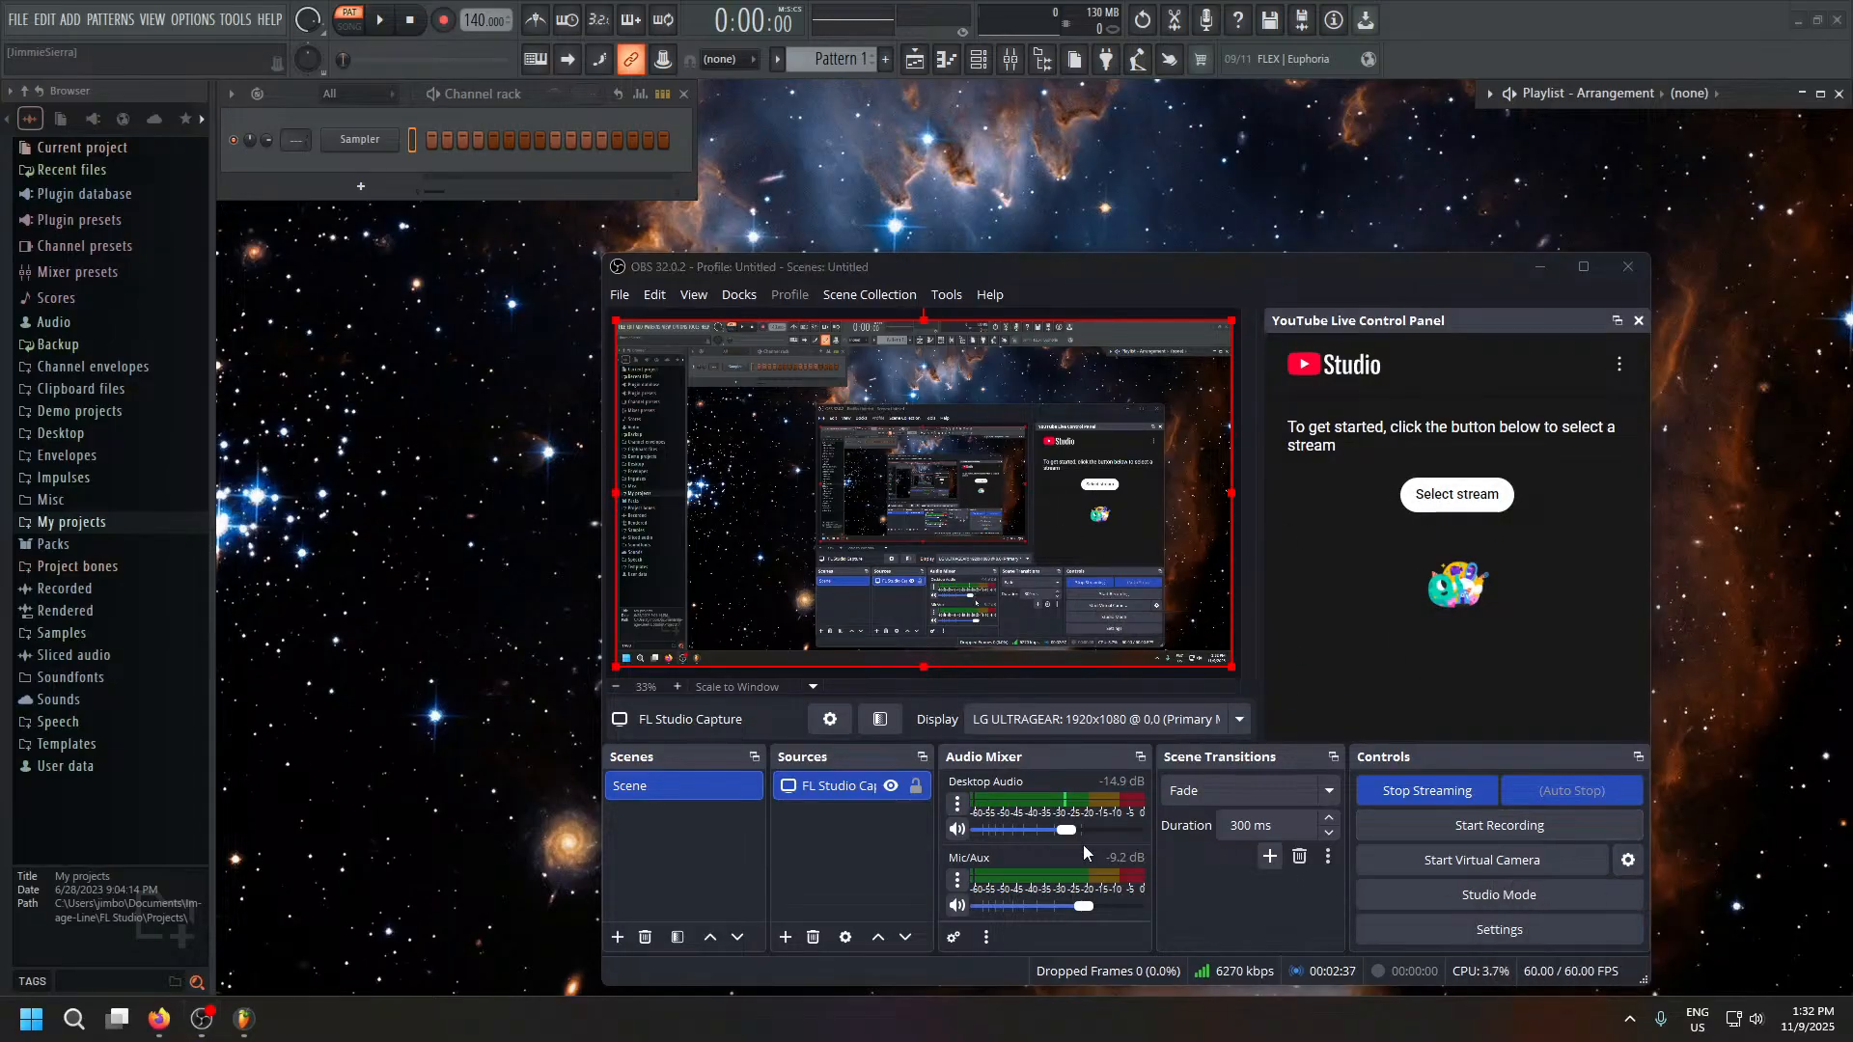
pyautogui.click(1540, 267)
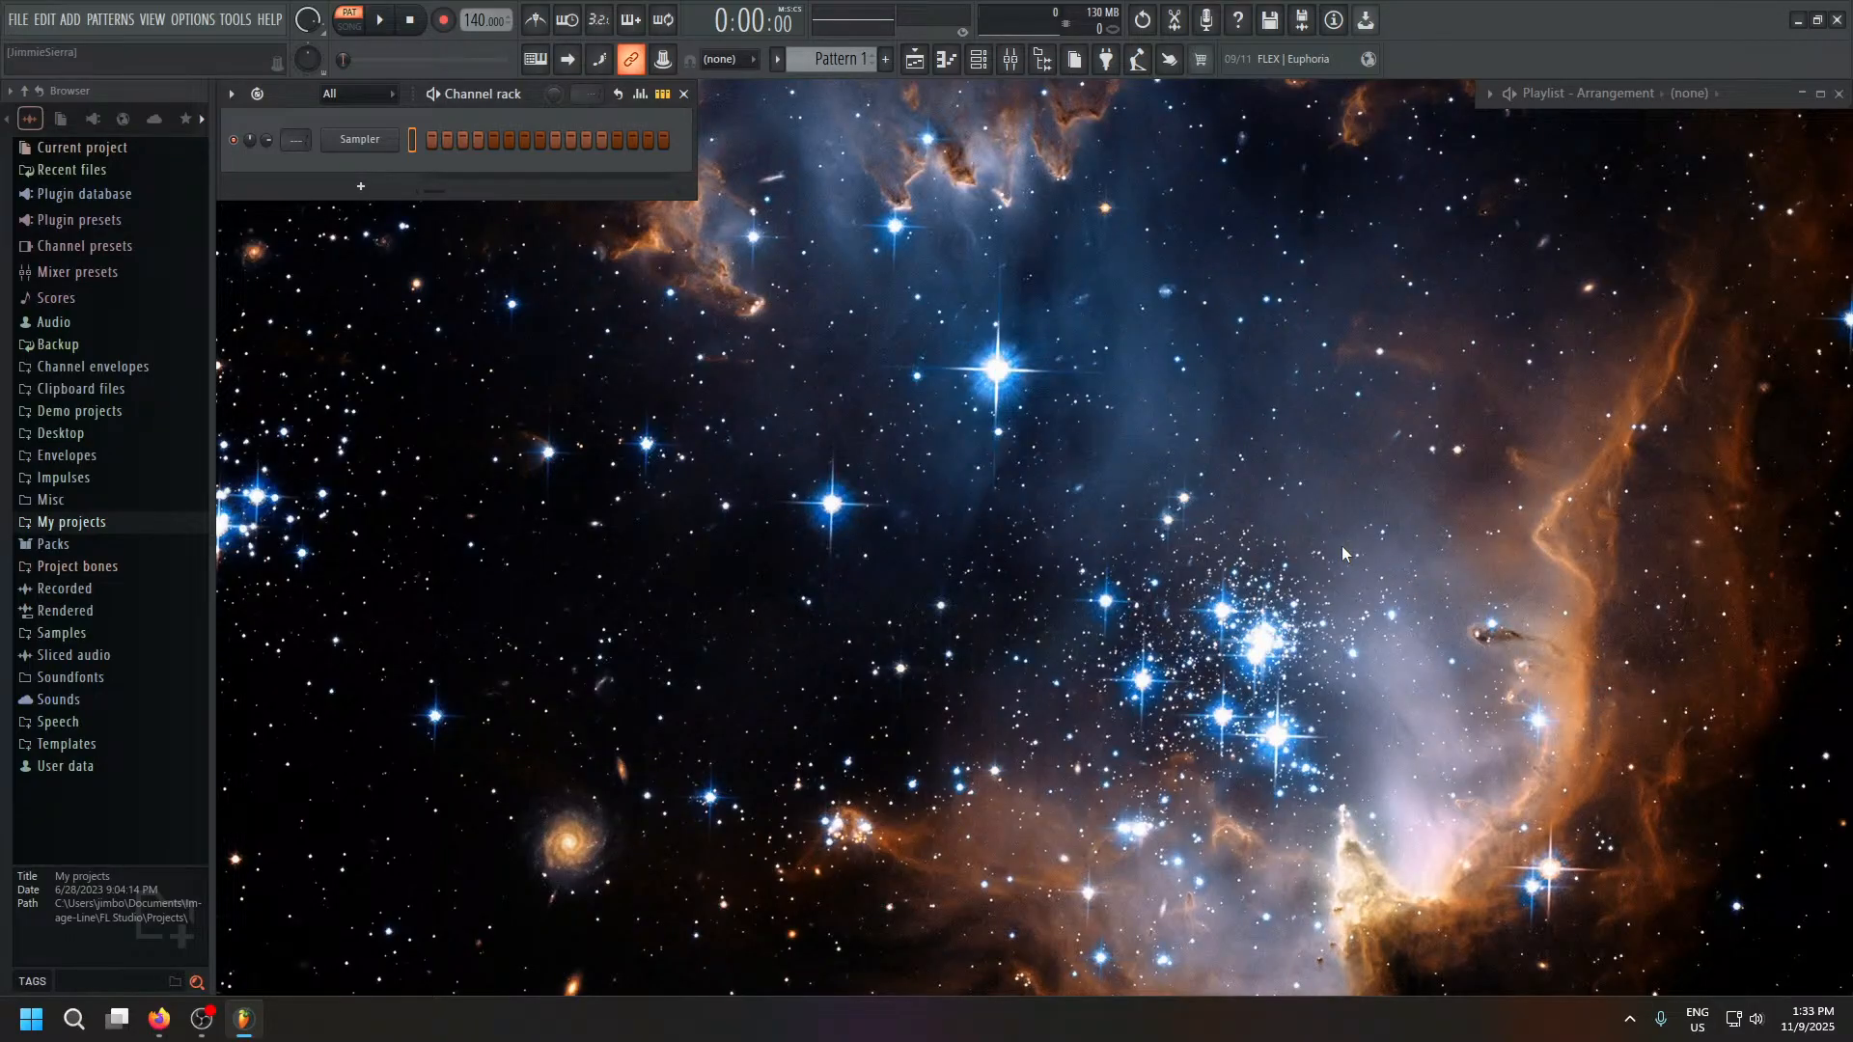
pyautogui.click(1801, 95)
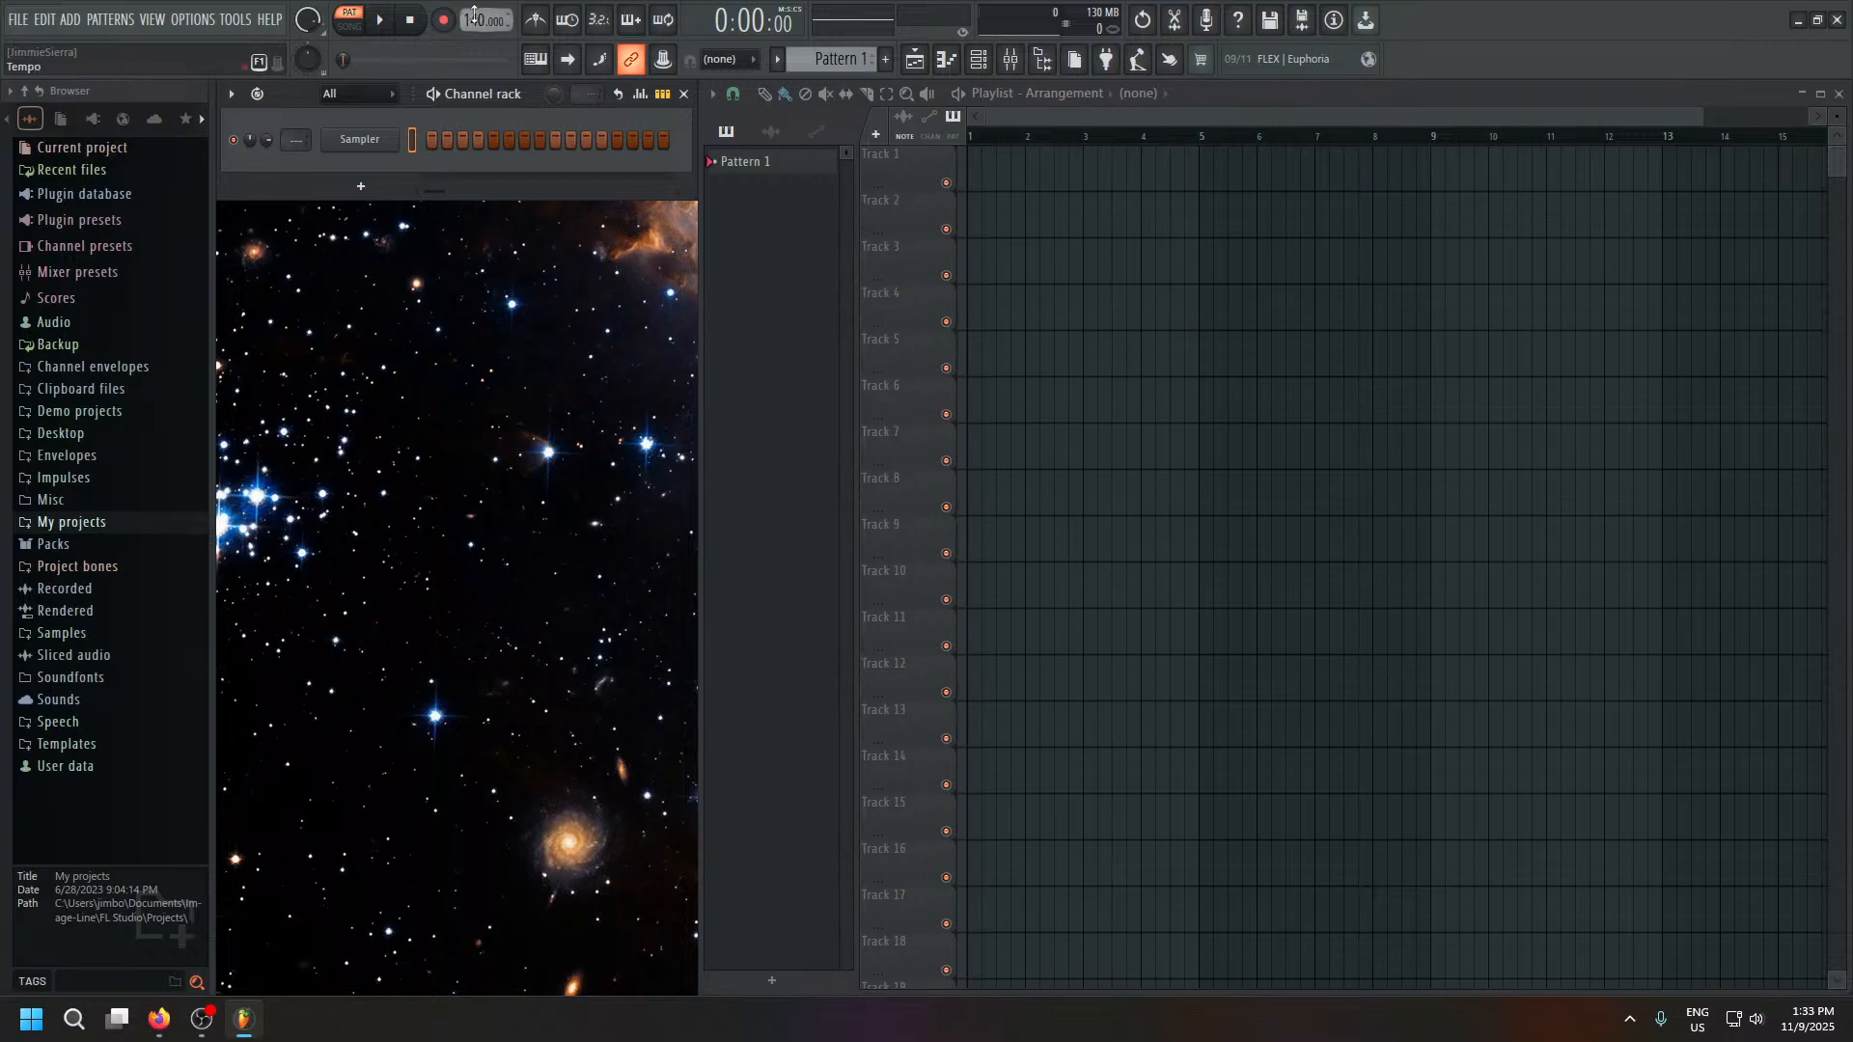
# Set the project tempo to 180 BPM.
pyautogui.scroll(2, 480, 20)
pyautogui.moveTo(478, 23); pyautogui.dragTo(478, 10)
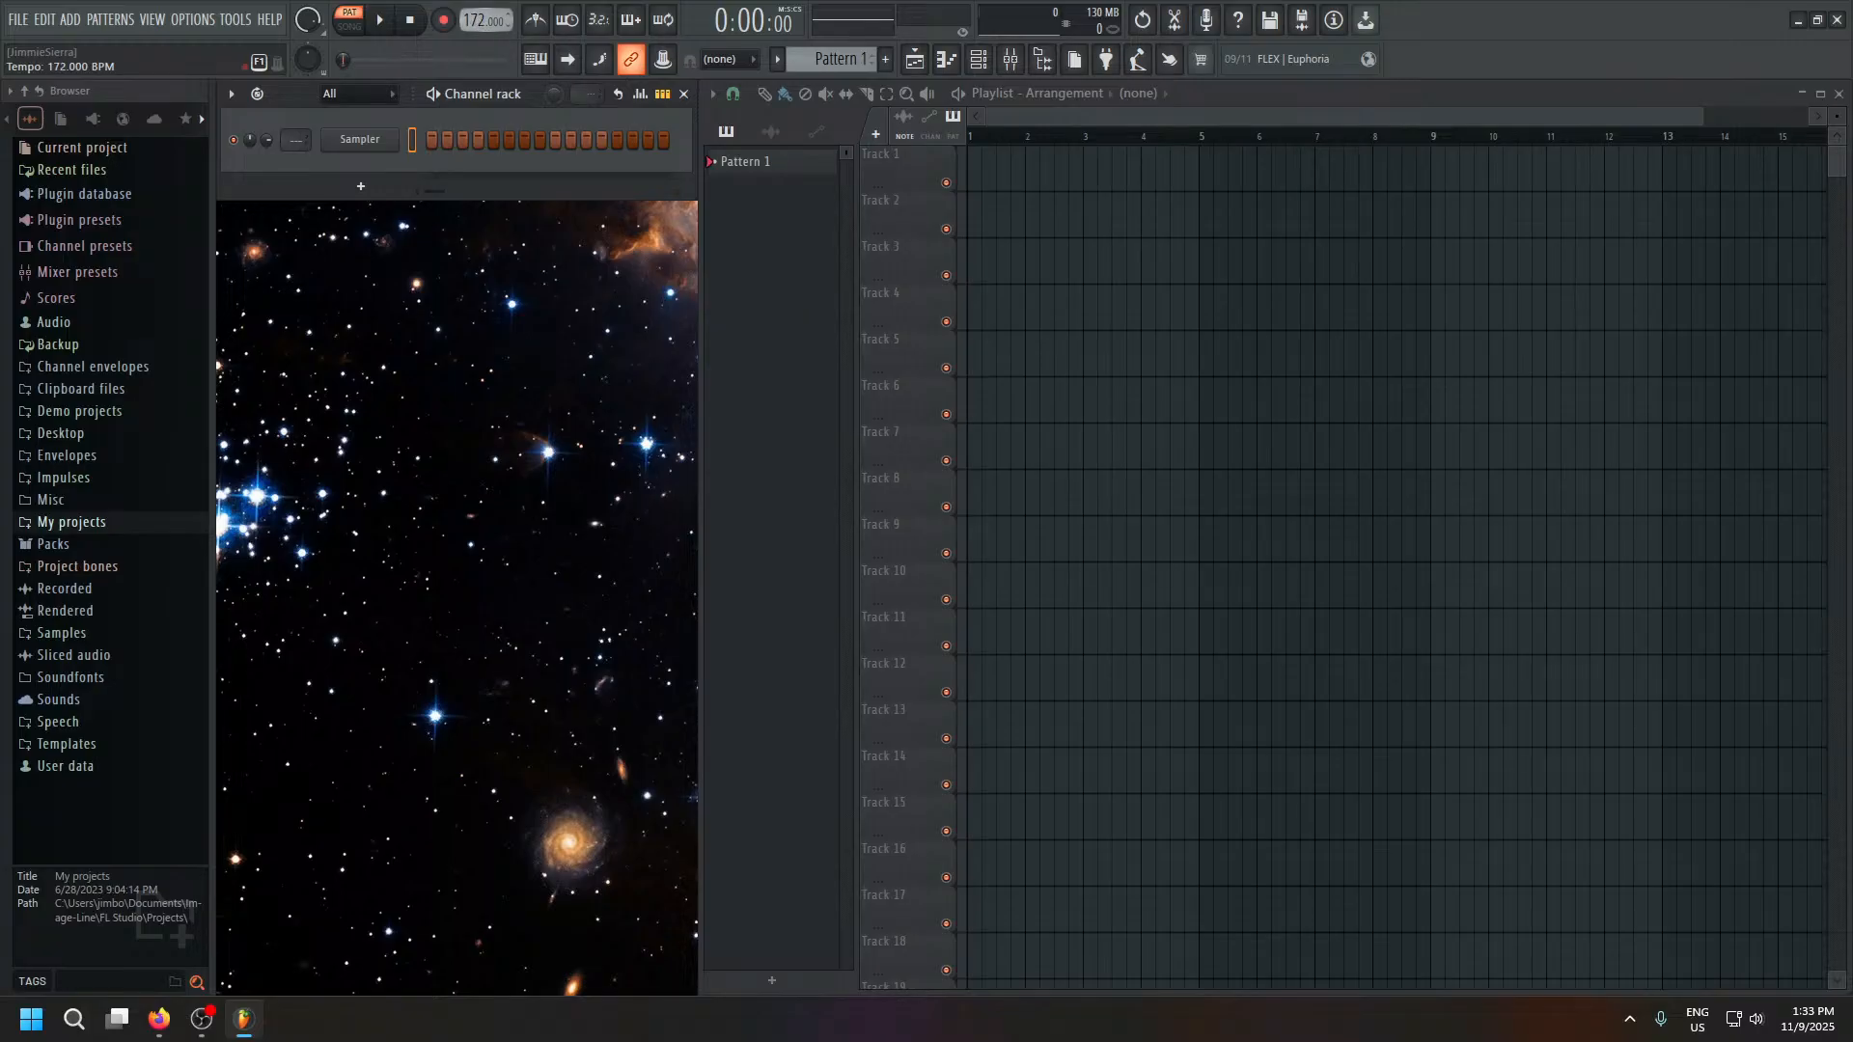
pyautogui.moveTo(478, 23); pyautogui.dragTo(478, 21)
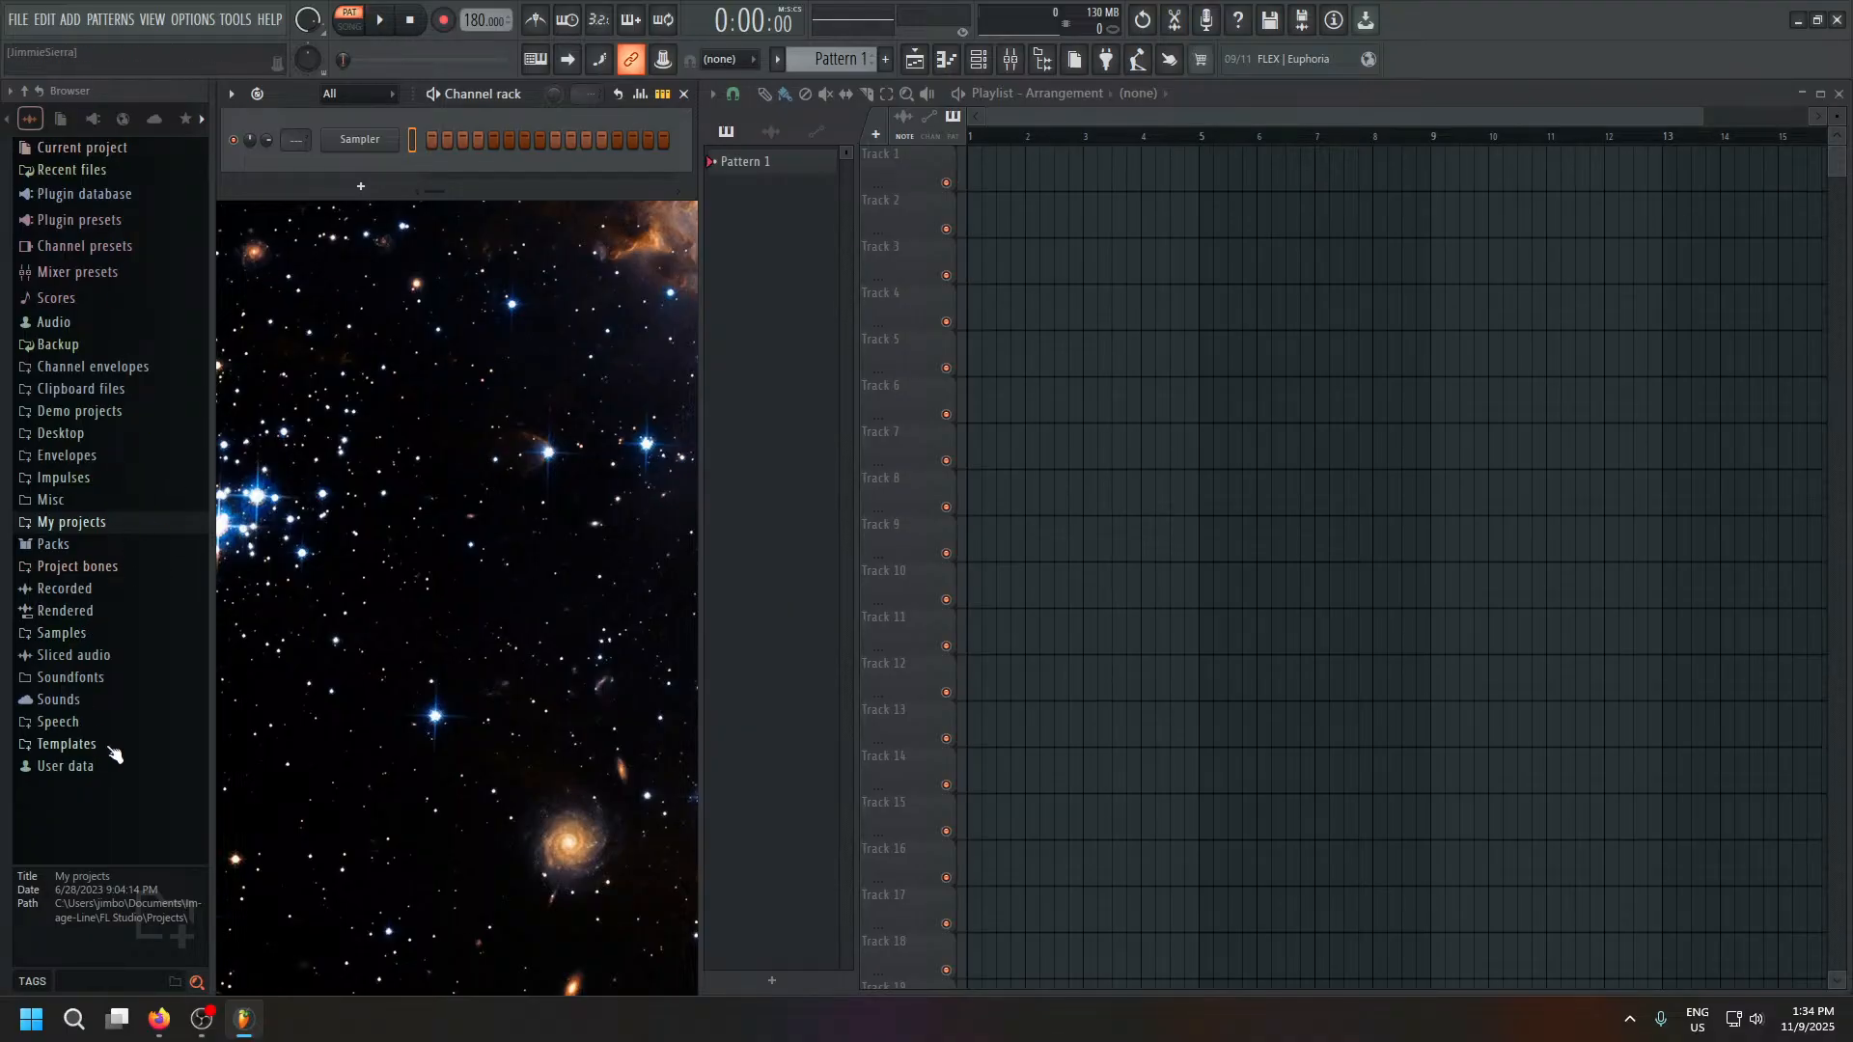
# Open the Breaks folder in the Samples library and preview the cw_165_Java and cw_165_Sub1 loops.
pyautogui.click(101, 635)
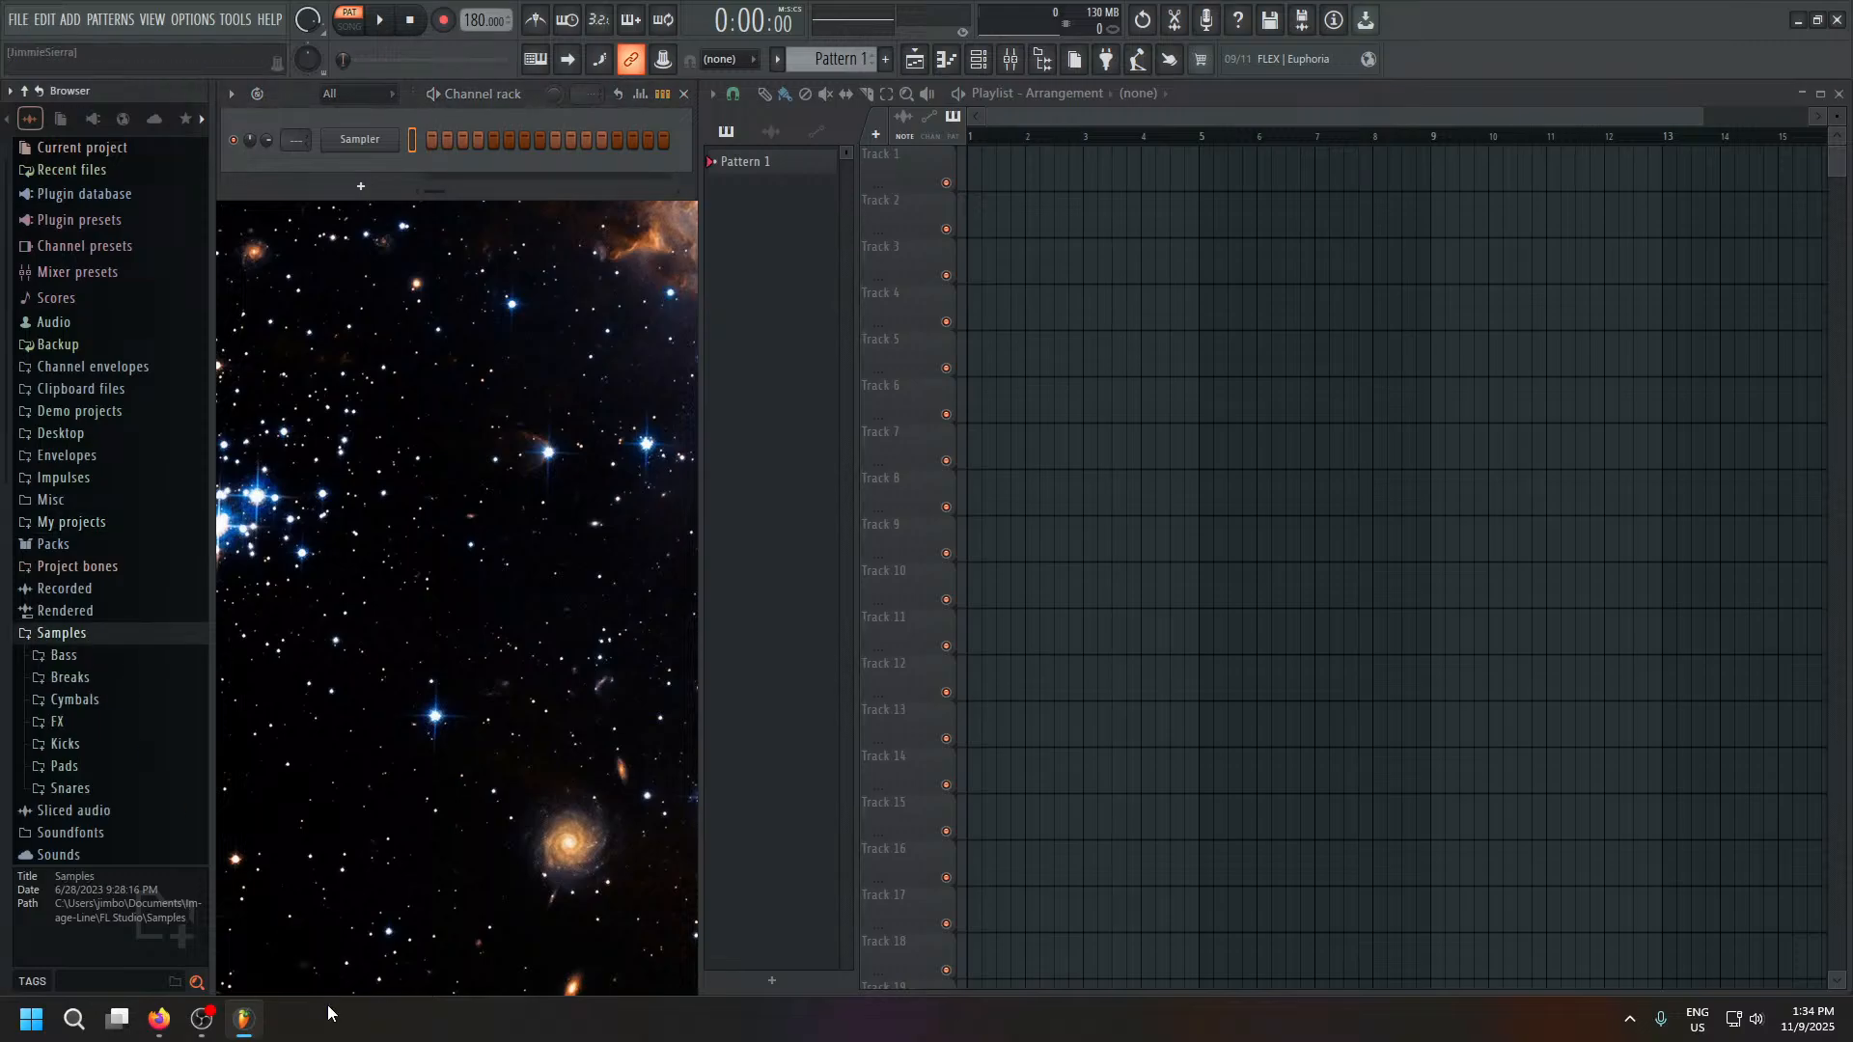
pyautogui.click(108, 678)
pyautogui.scroll(-10, 119, 801)
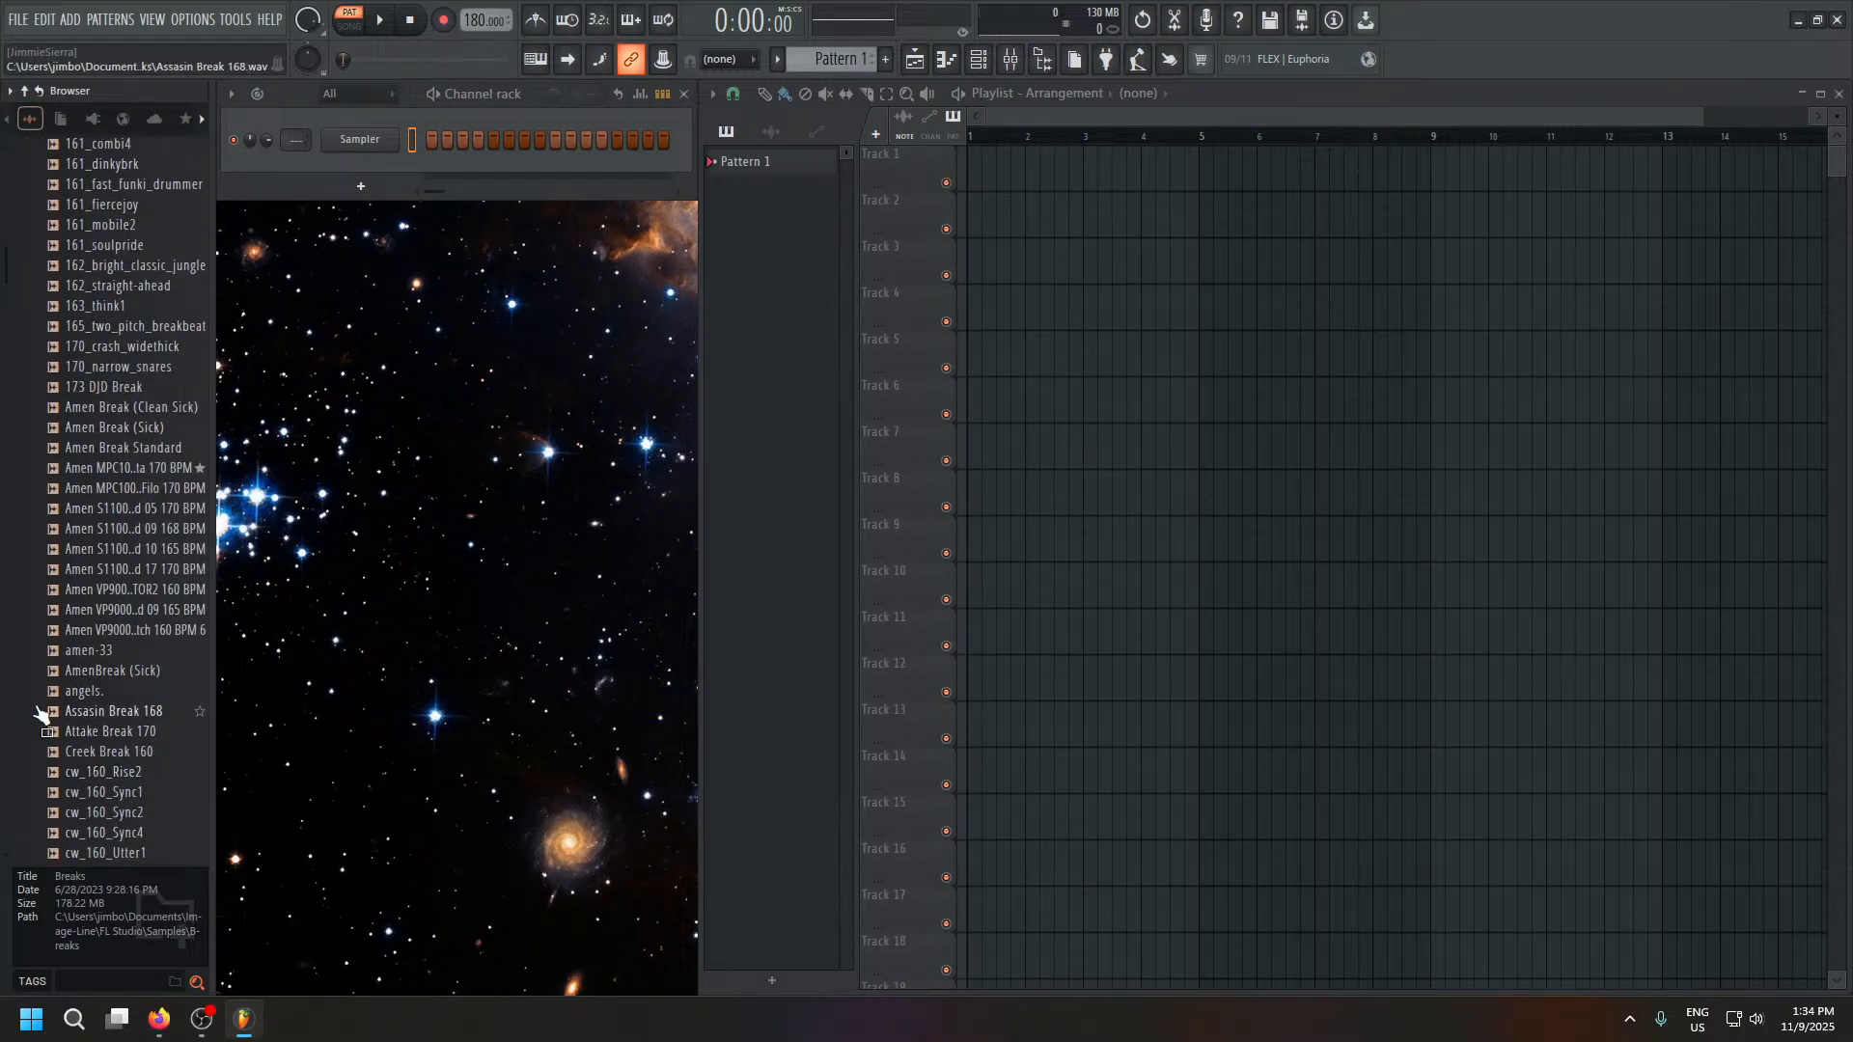
pyautogui.scroll(-6, 125, 791)
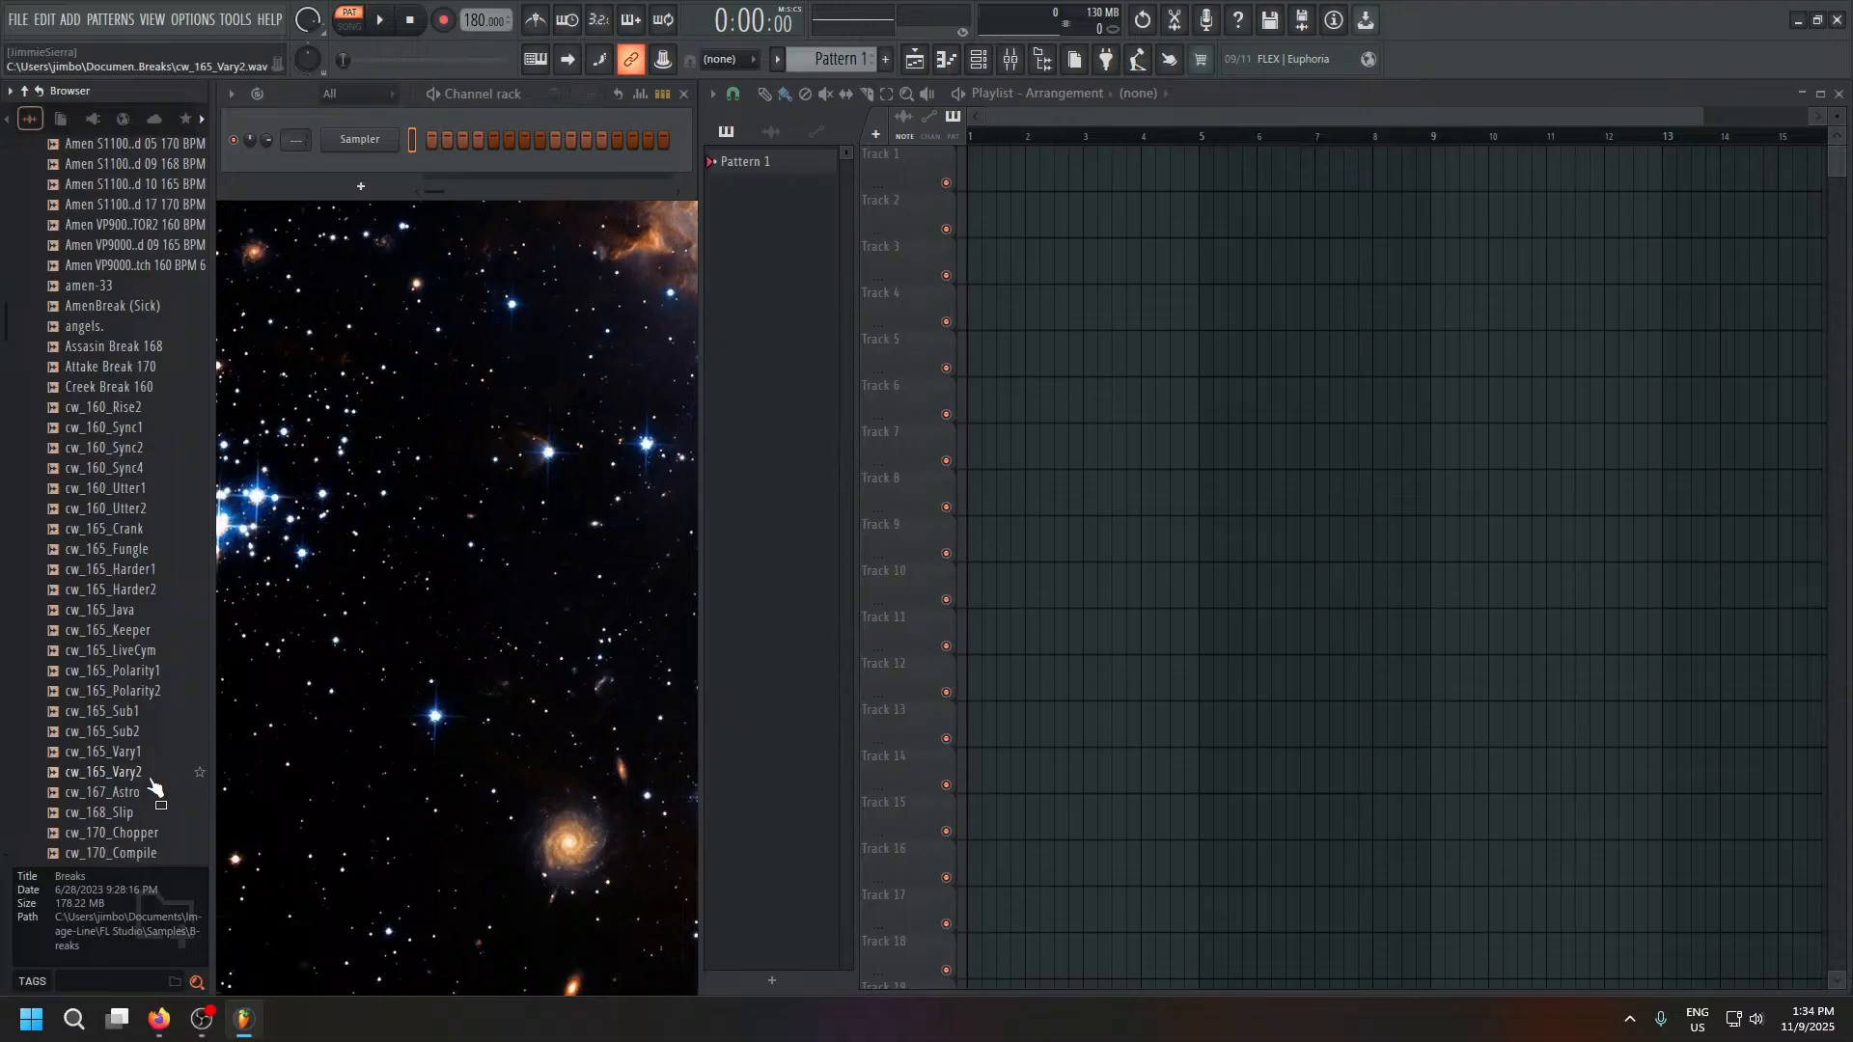
pyautogui.click(144, 610)
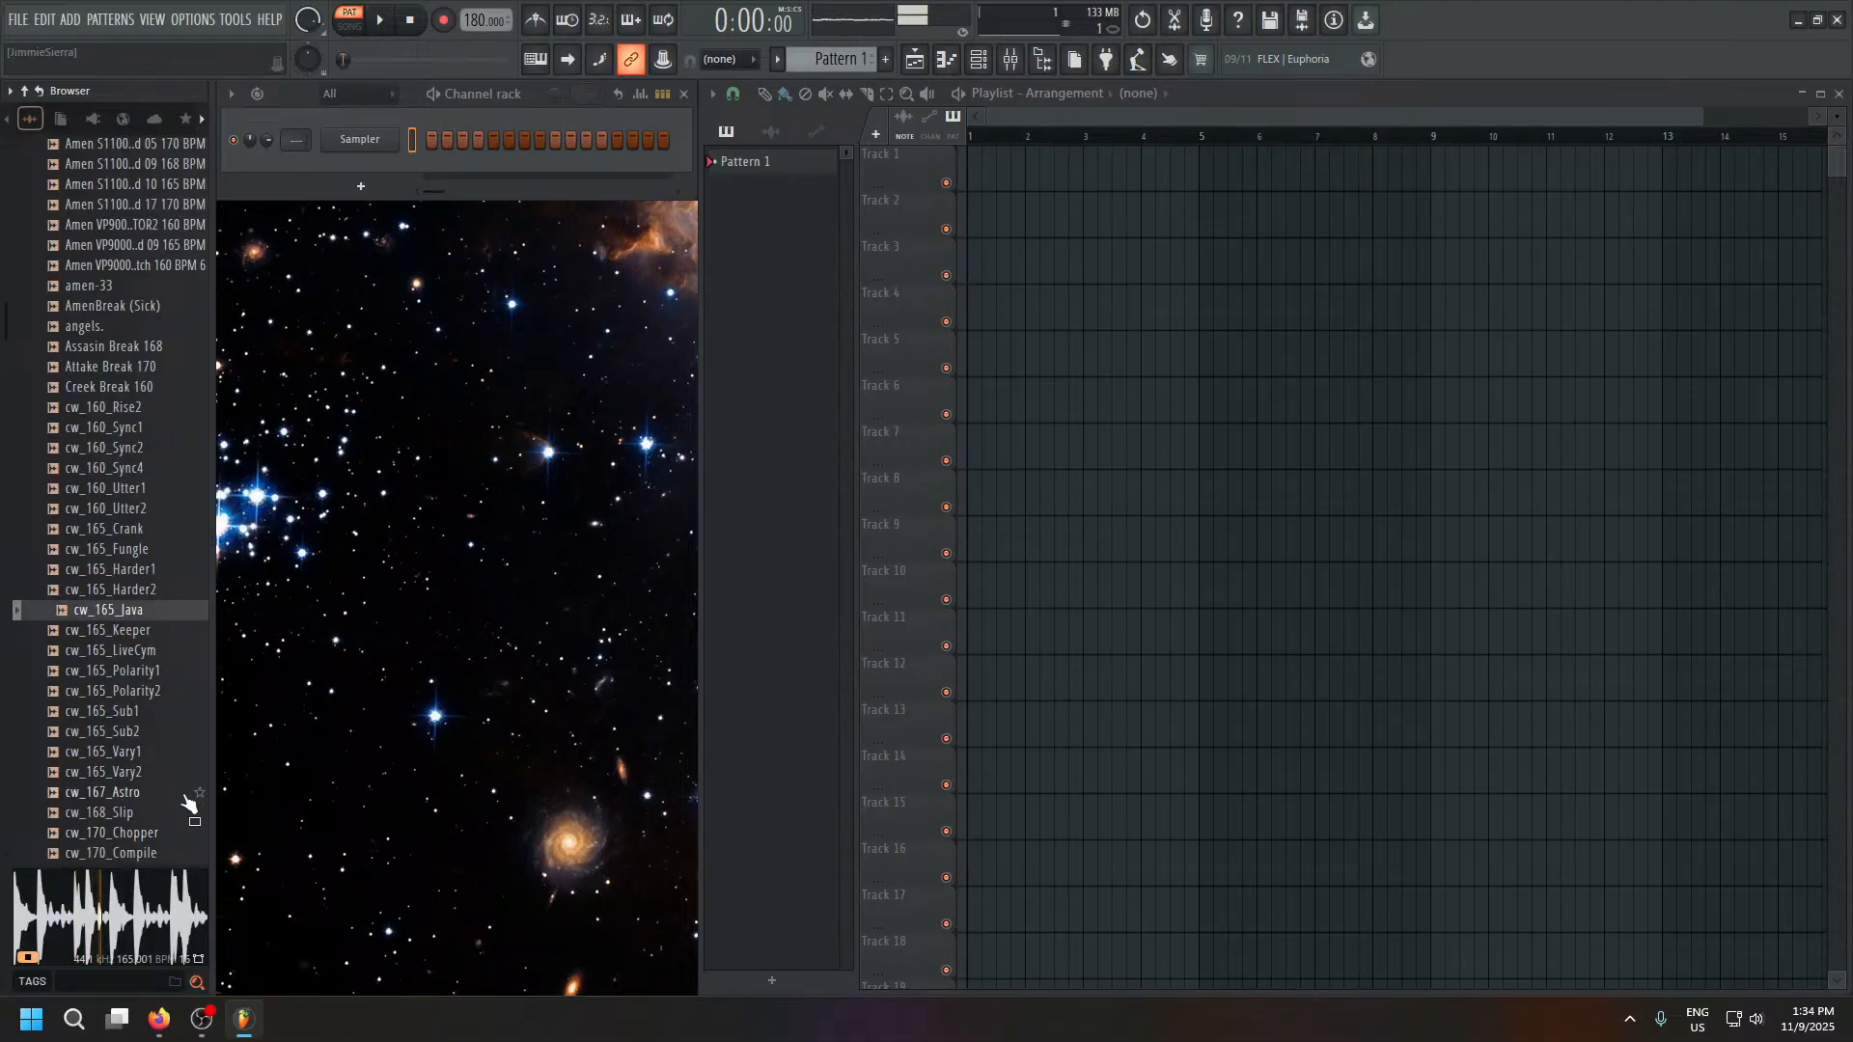
pyautogui.click(116, 712)
pyautogui.scroll(-4, 126, 764)
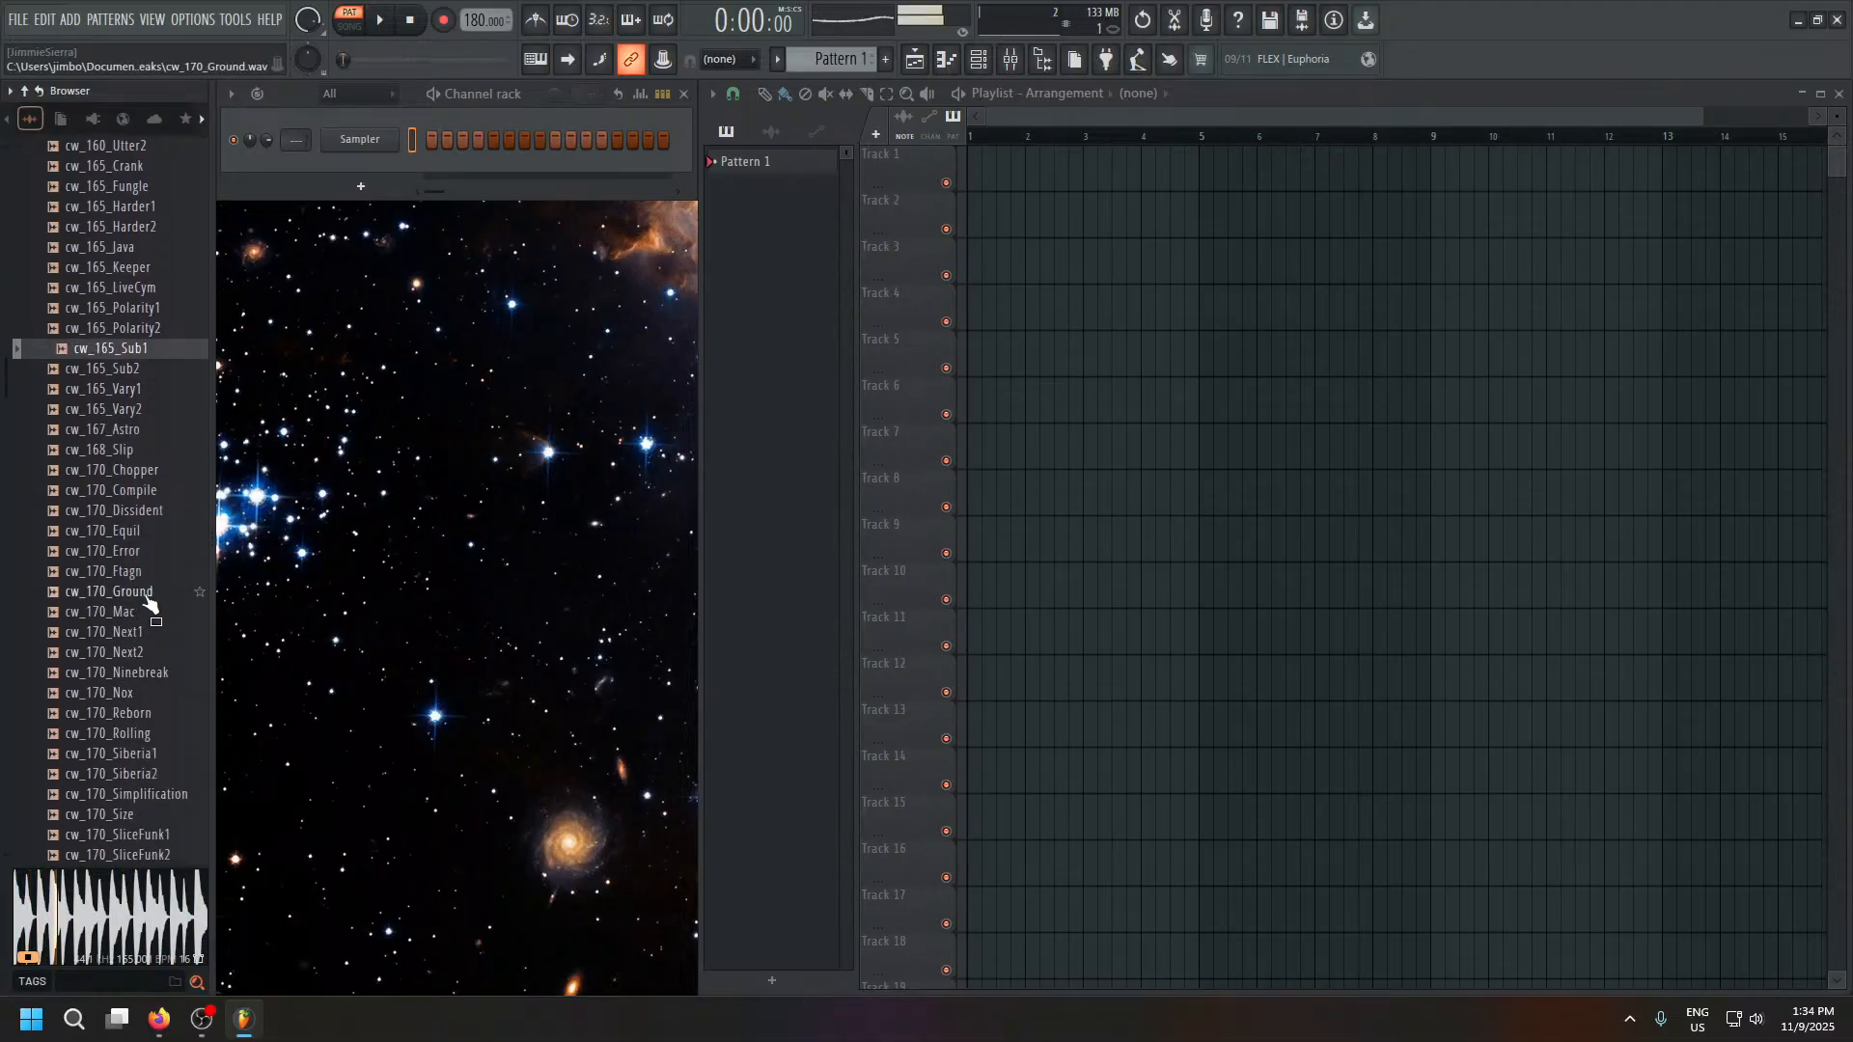
# Look through the list of break samples, dismissing the OBS Studio notifications, and collapse the Breaks folder.
pyautogui.scroll(2, 143, 567)
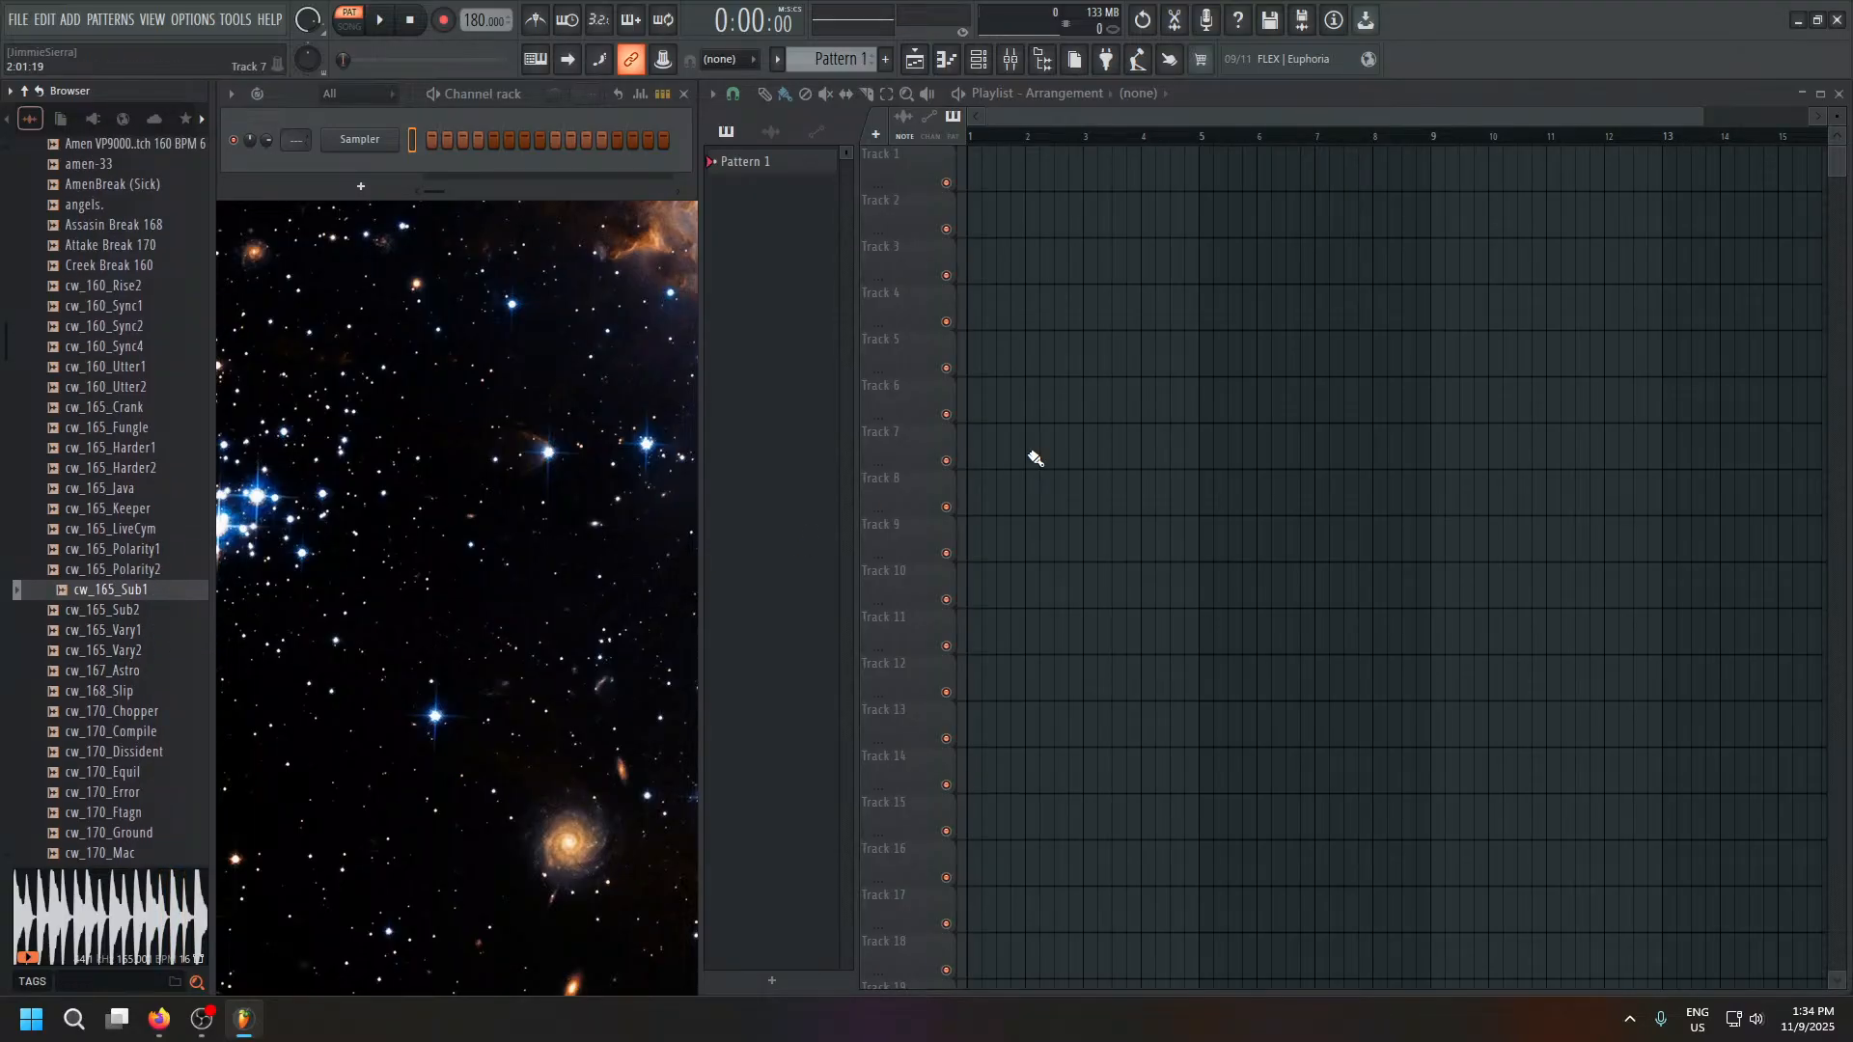
pyautogui.scroll(12, 131, 535)
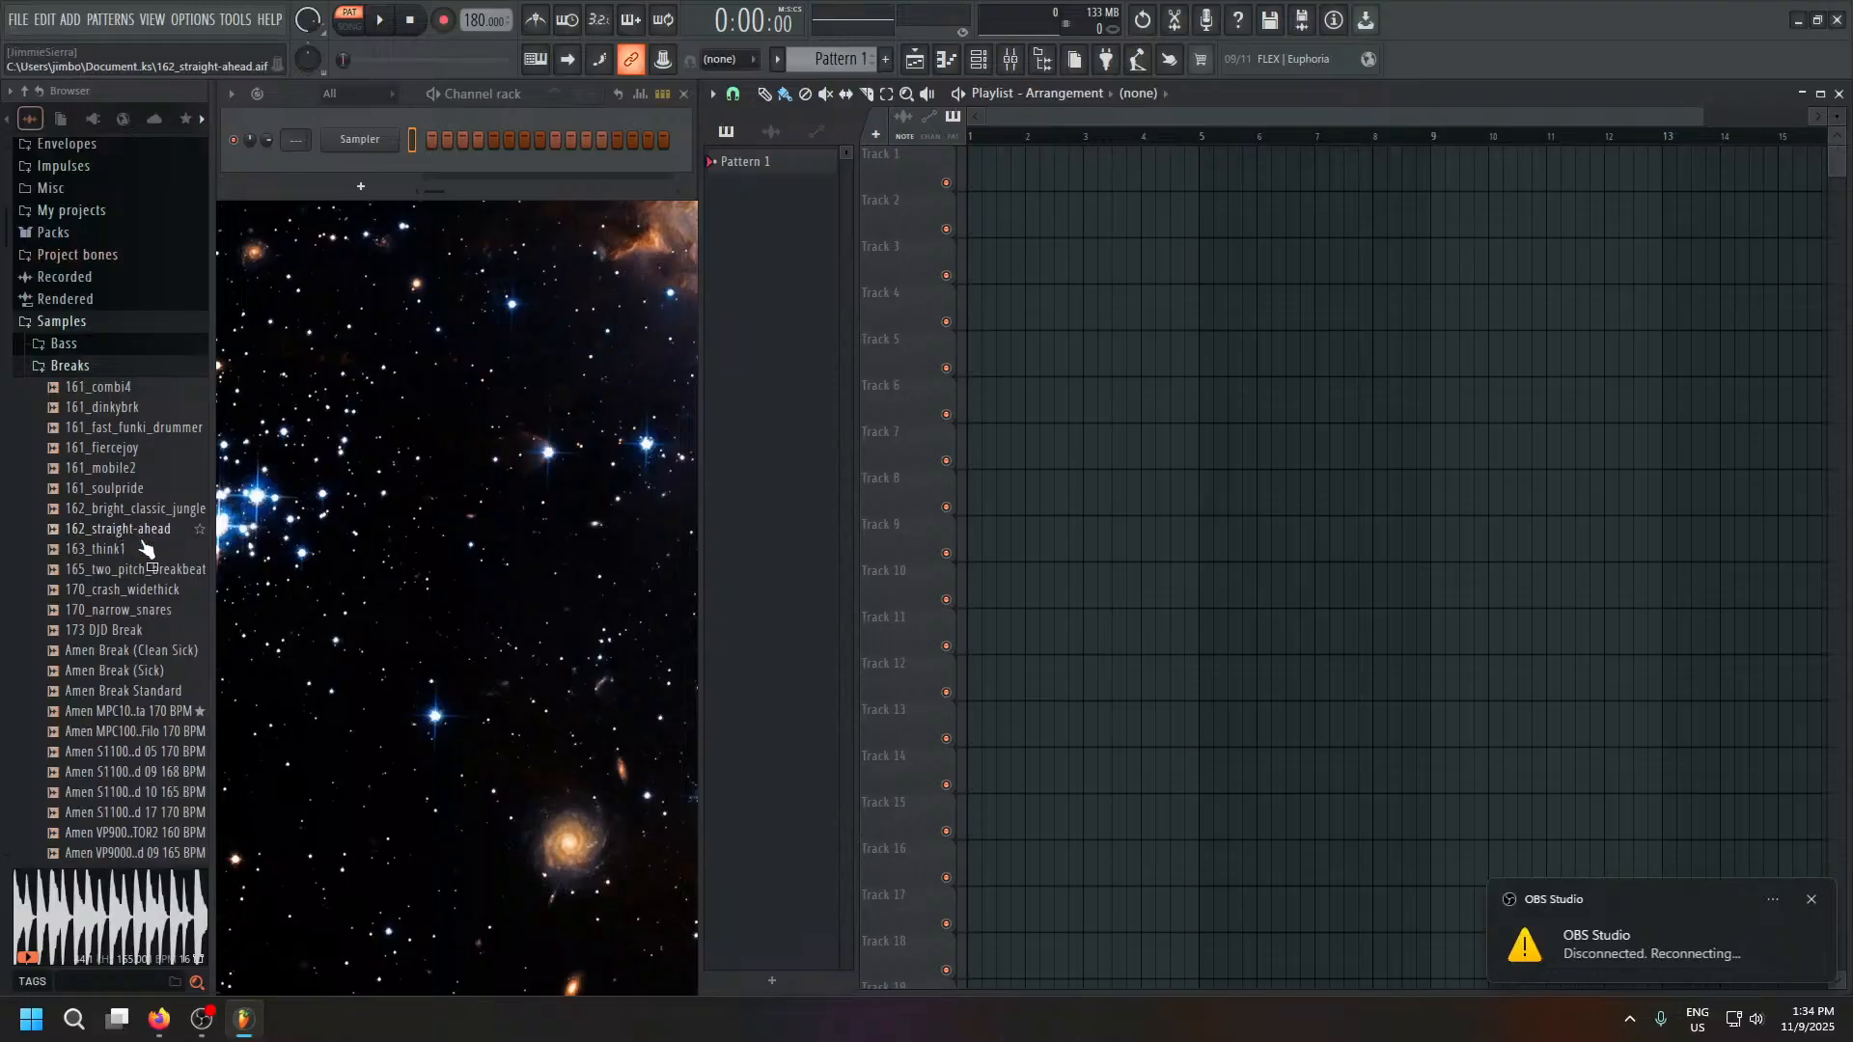
pyautogui.click(1810, 907)
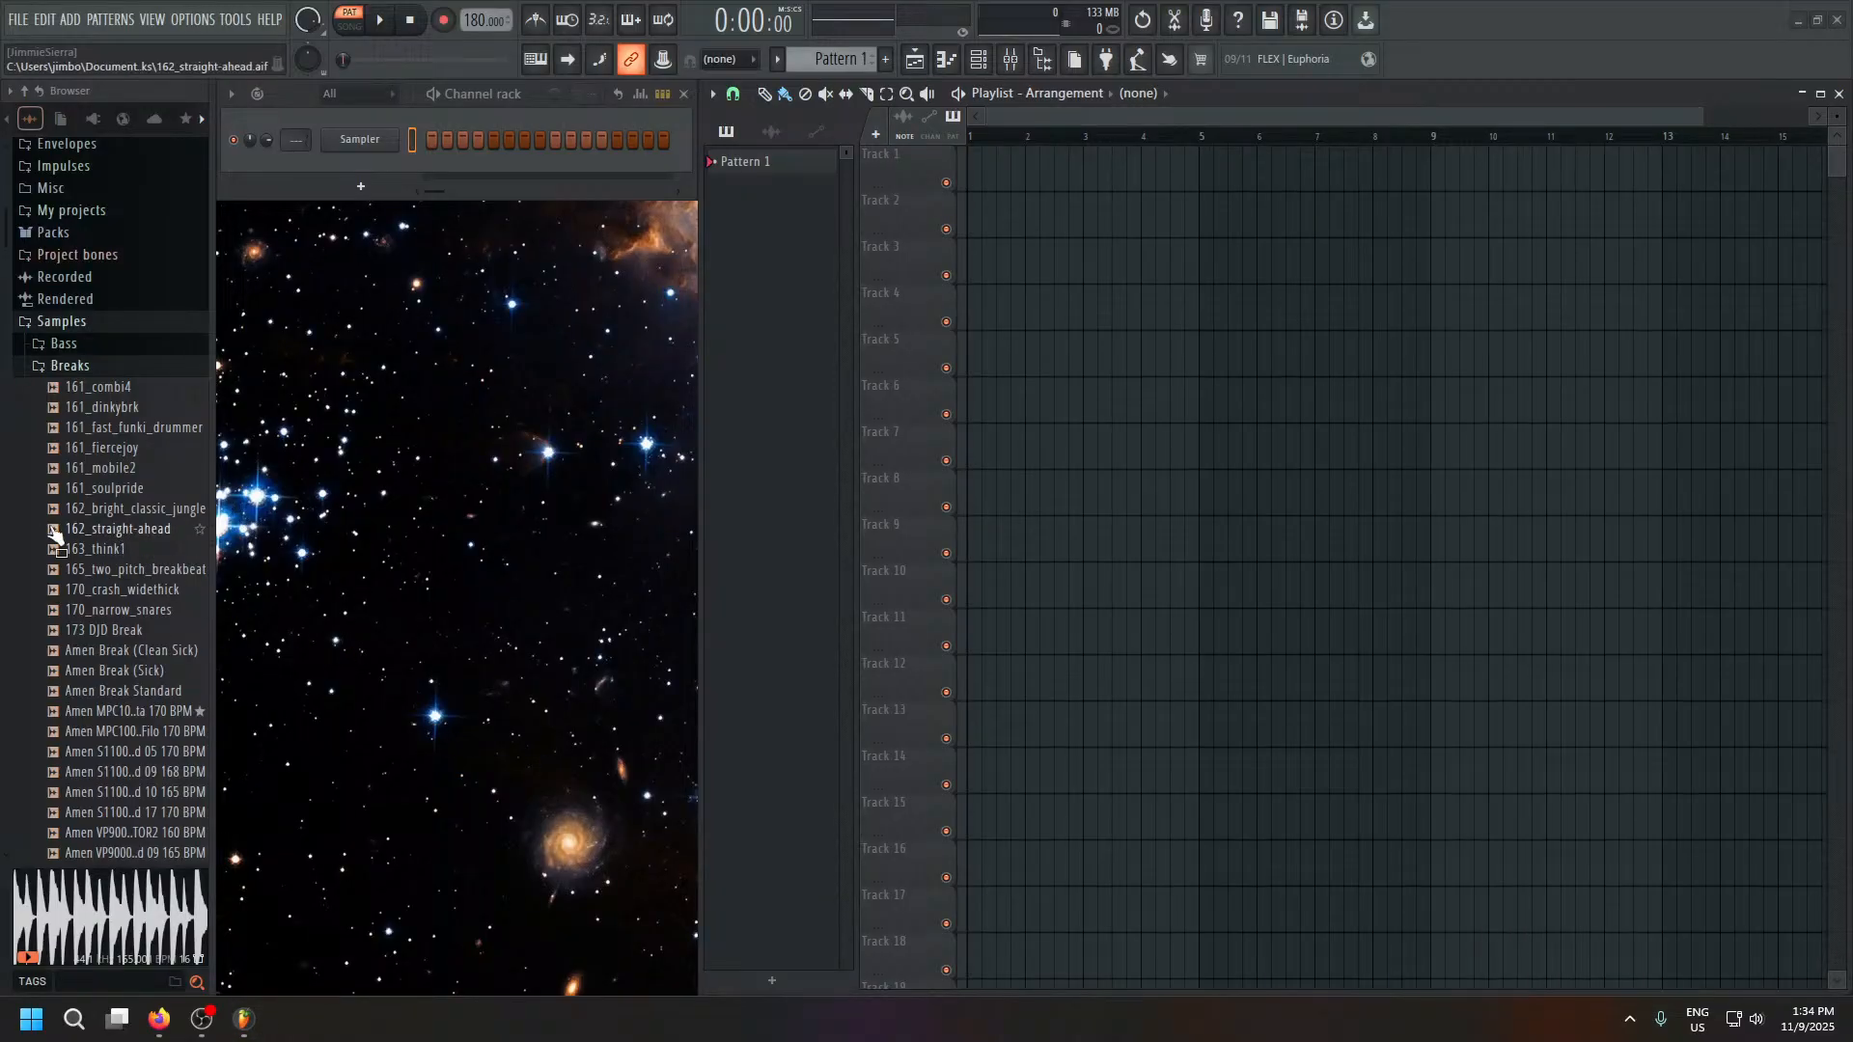
pyautogui.scroll(-8, 118, 692)
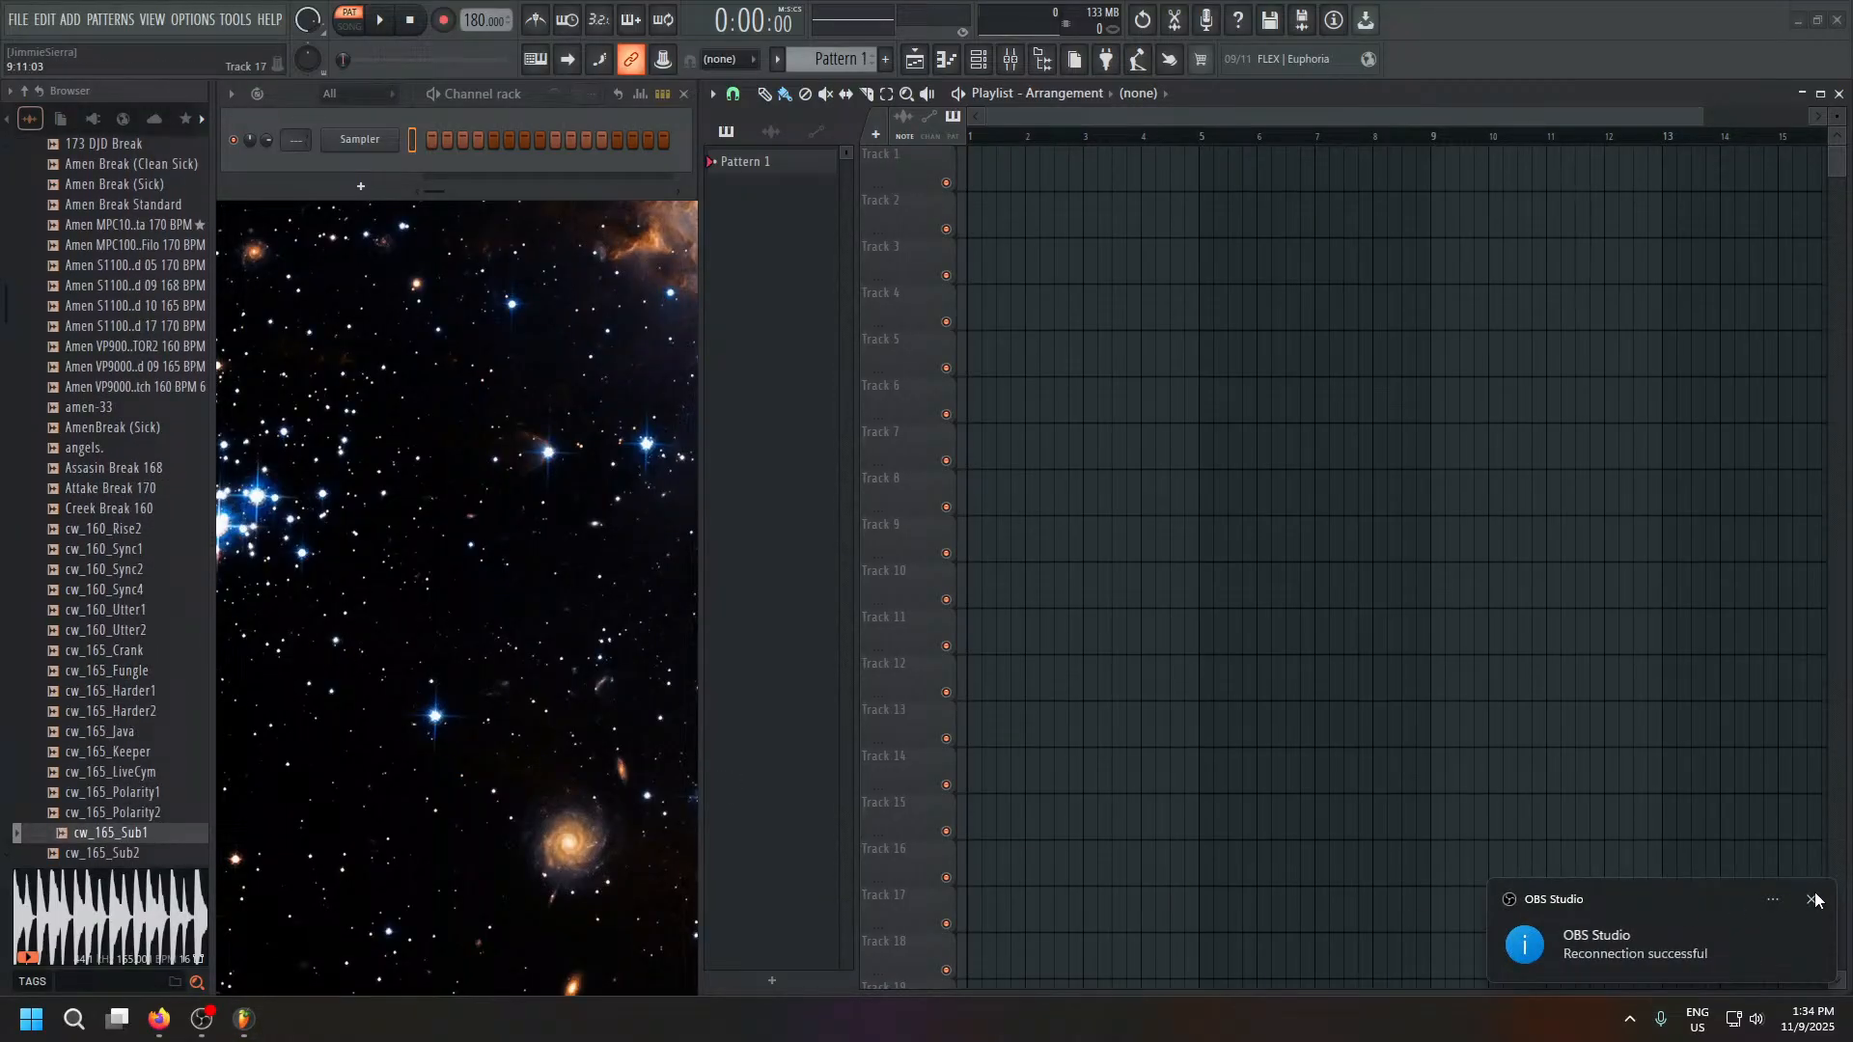
pyautogui.click(1812, 899)
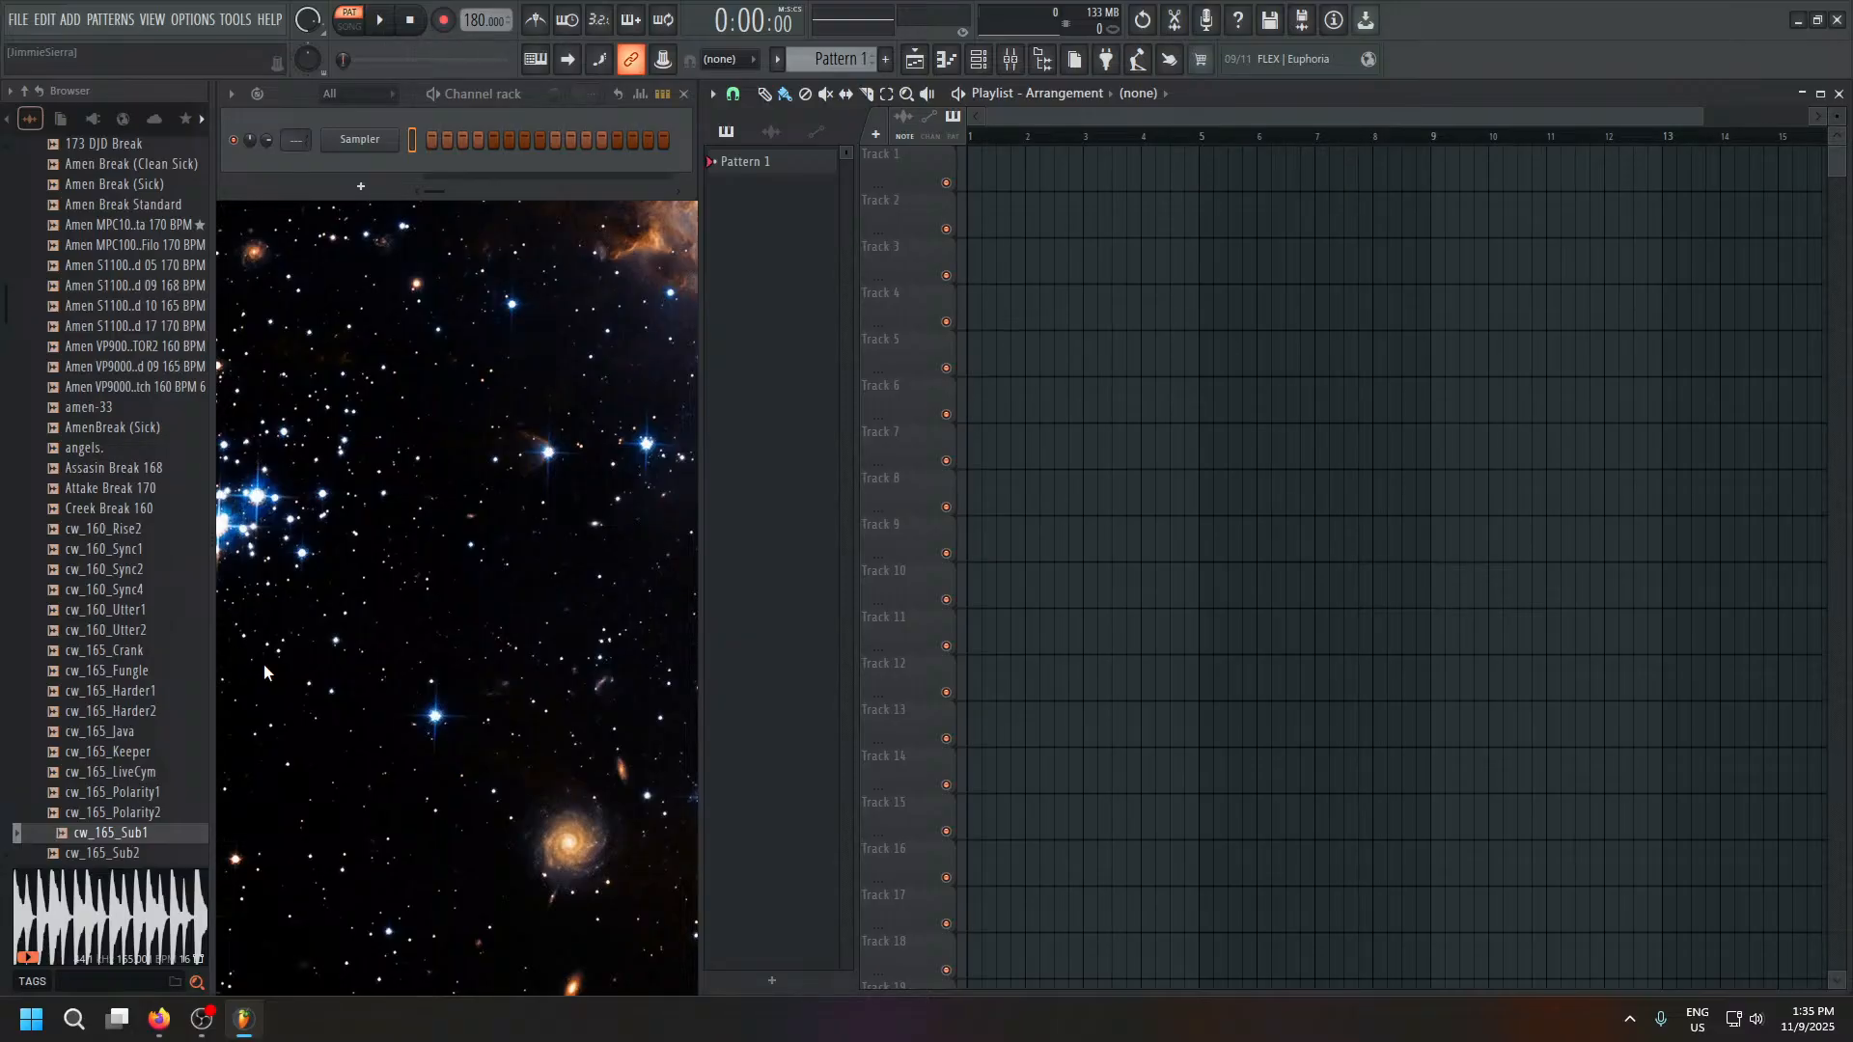
pyautogui.scroll(-8, 154, 564)
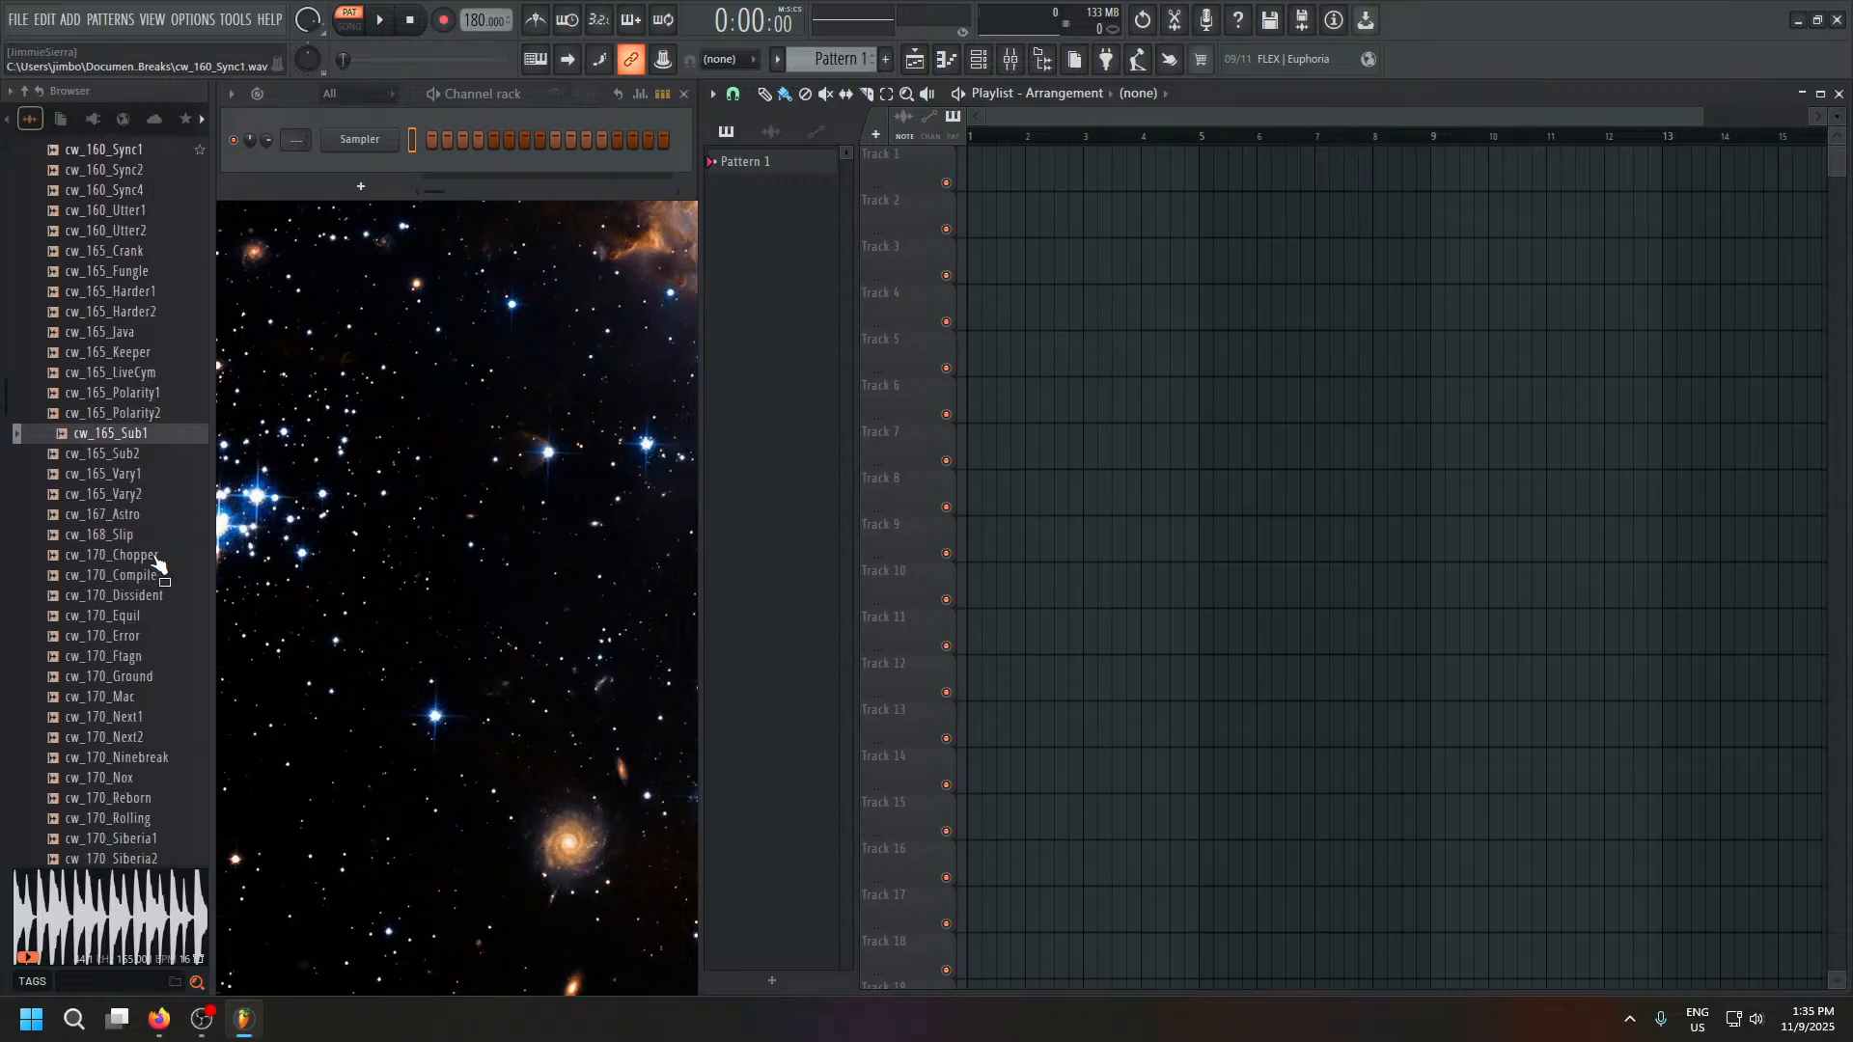
pyautogui.scroll(8, 145, 579)
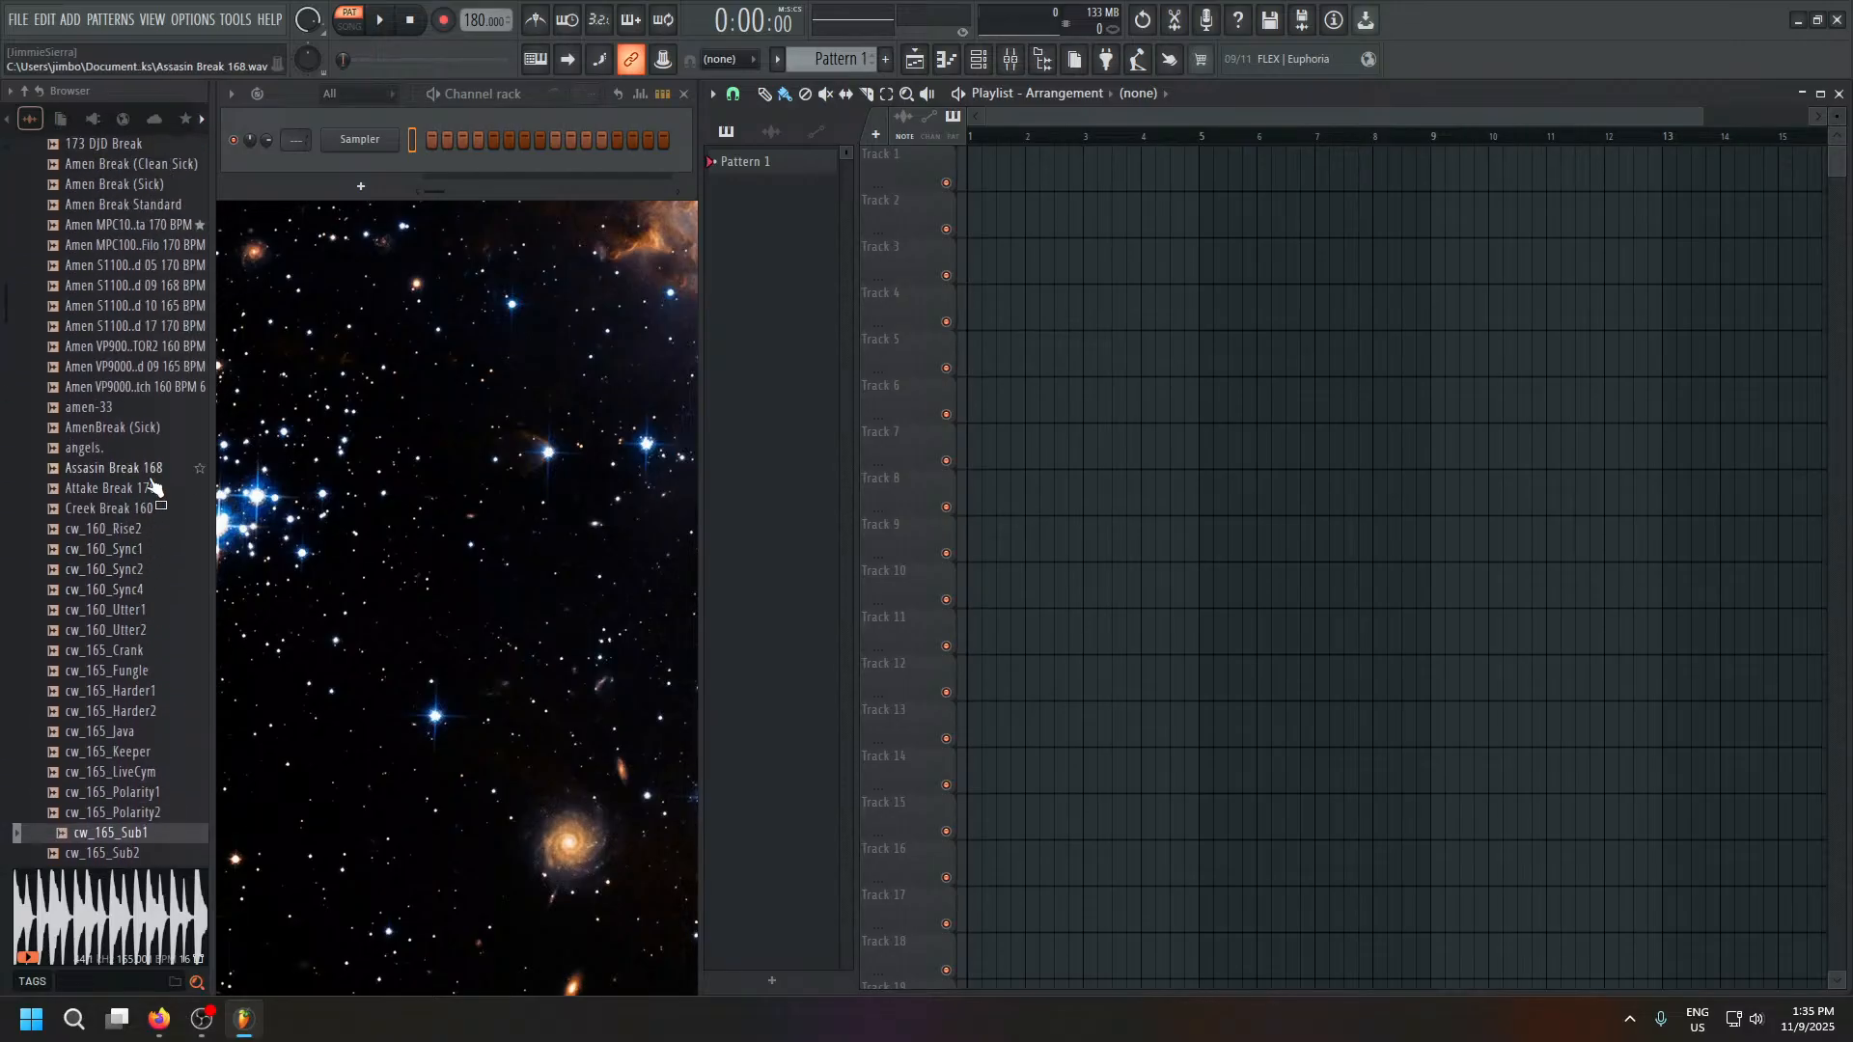
pyautogui.scroll(8, 138, 577)
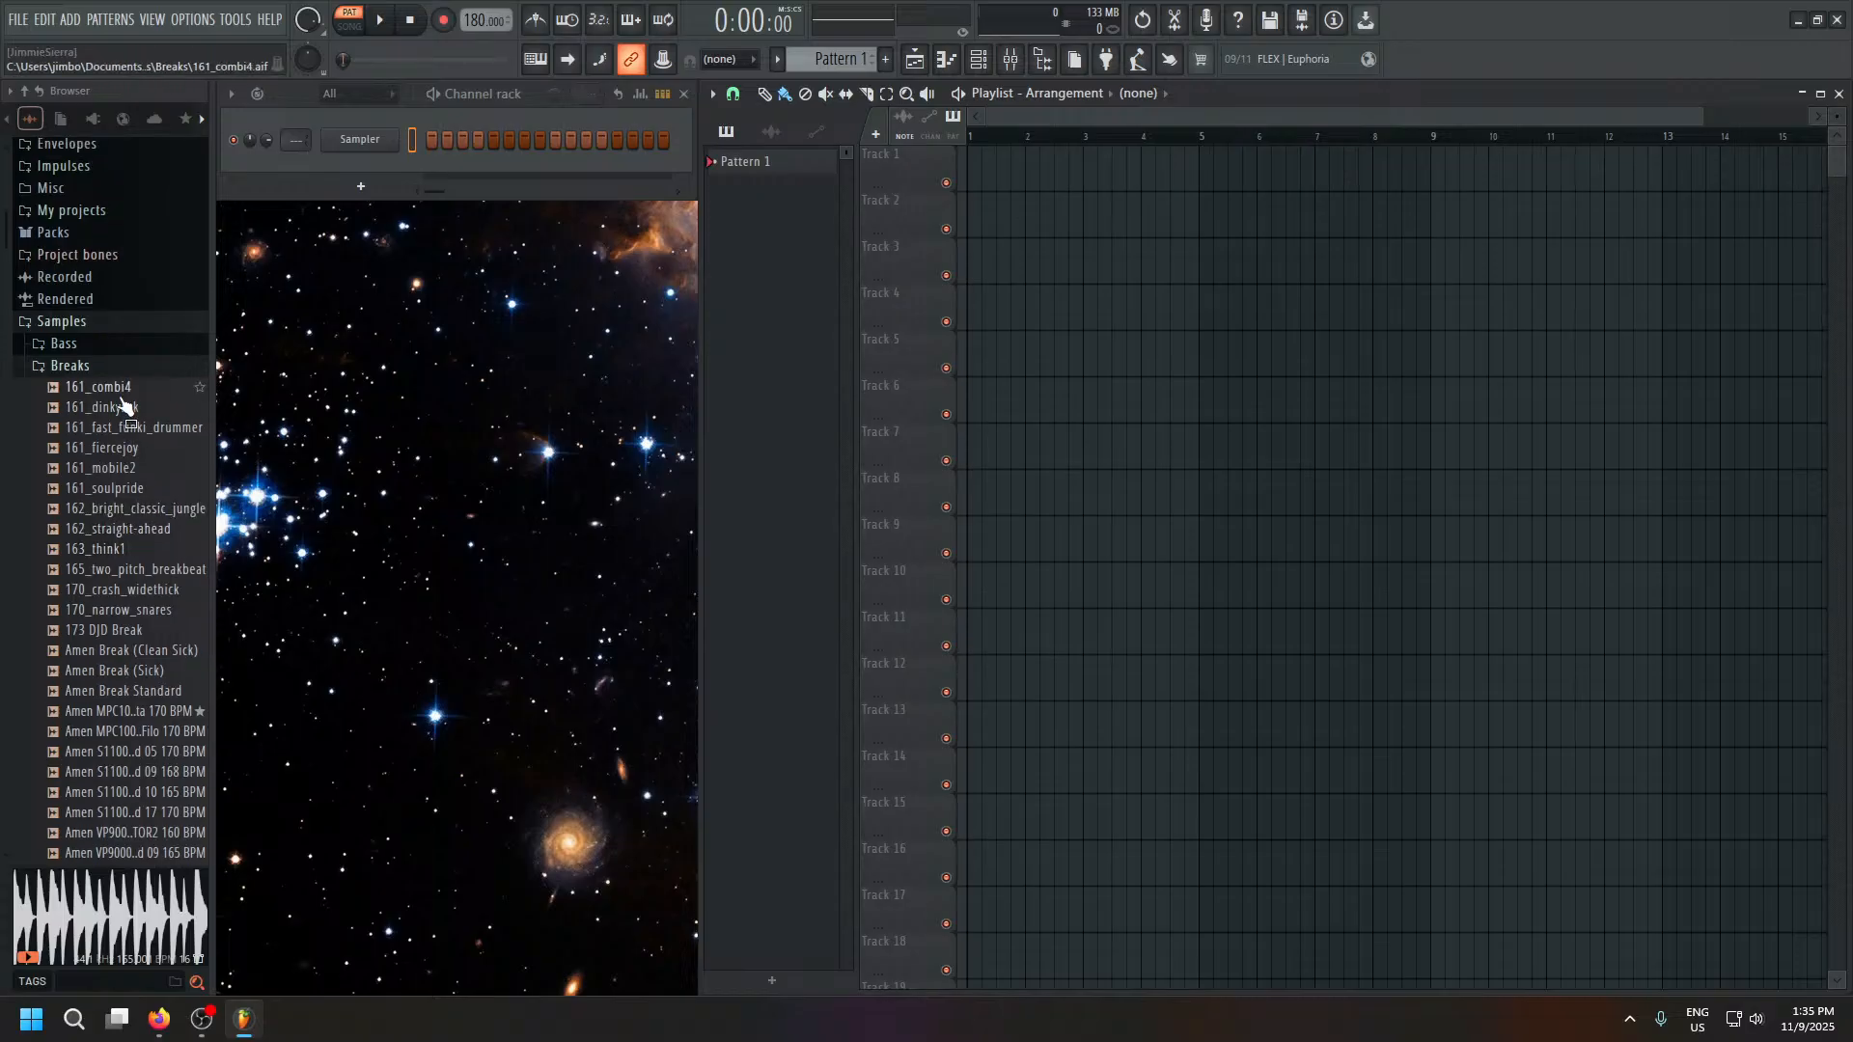
pyautogui.click(136, 366)
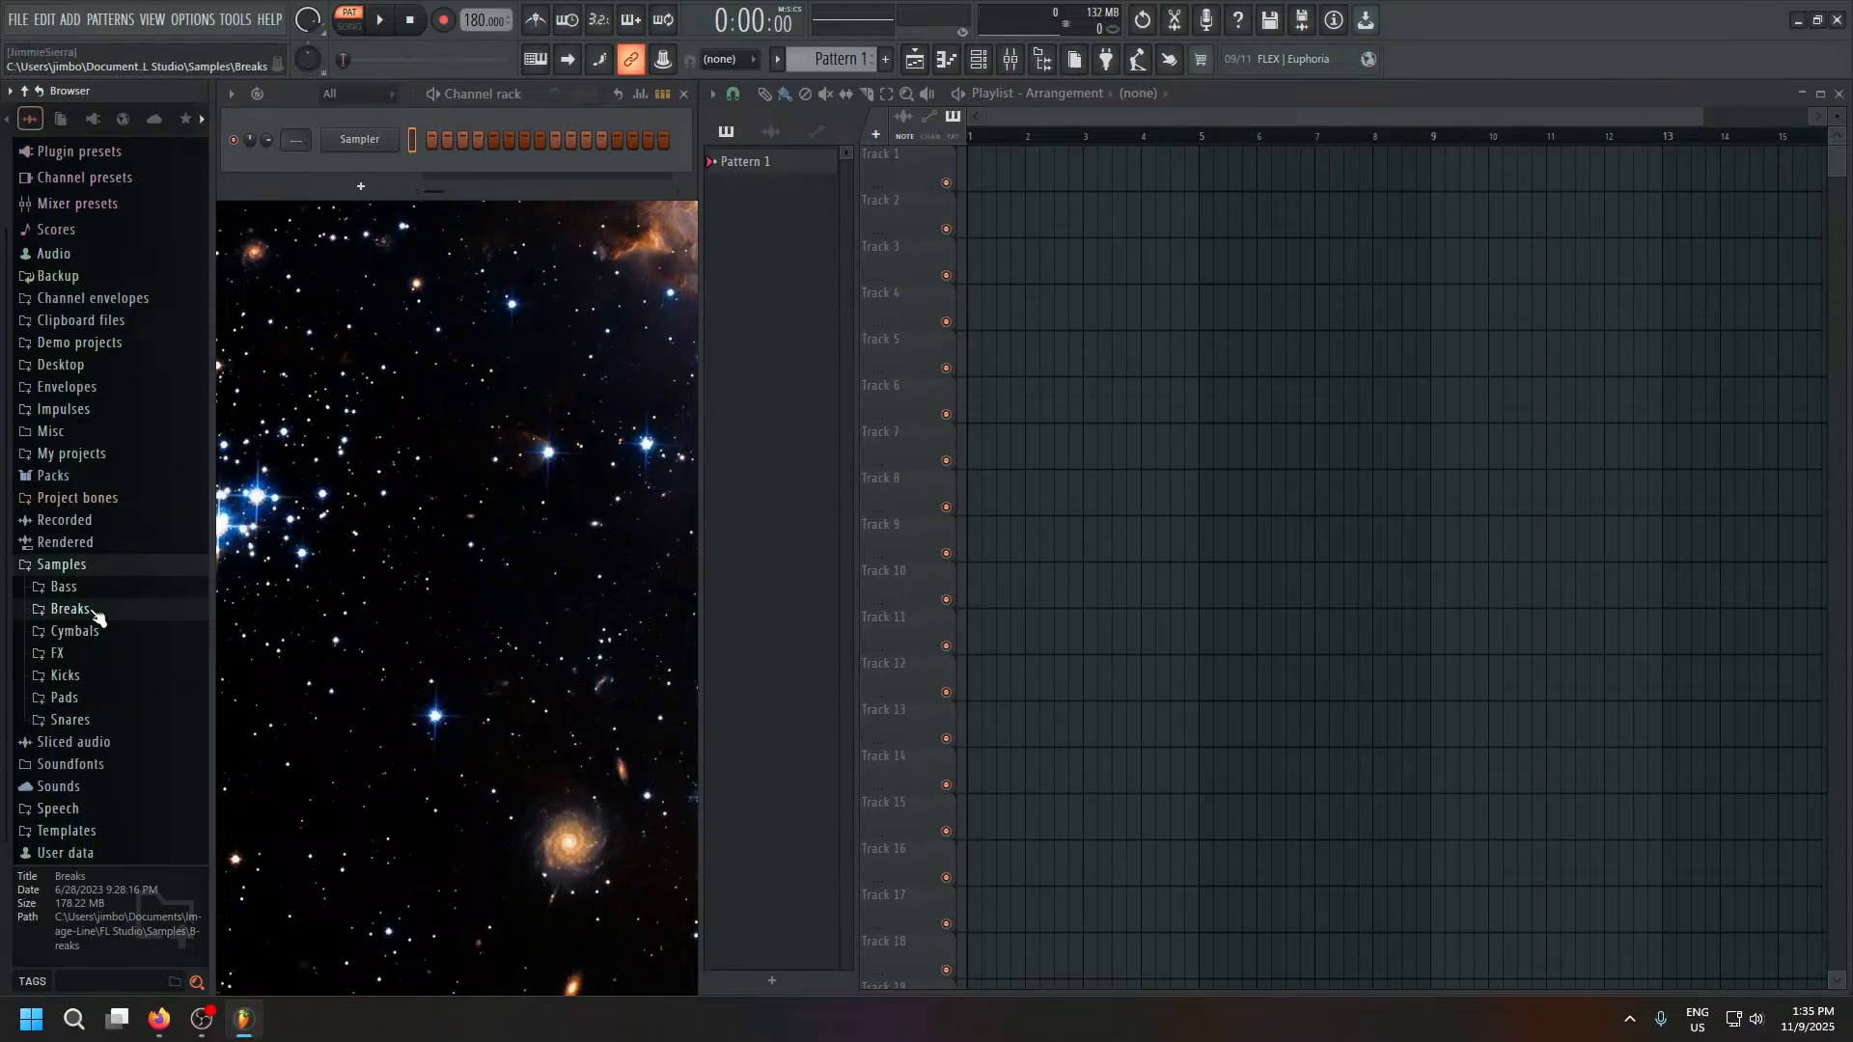
# Reopen the Breaks folder, preview the Creek Break 160 loop, and stop the playback.
pyautogui.scroll(1, 106, 570)
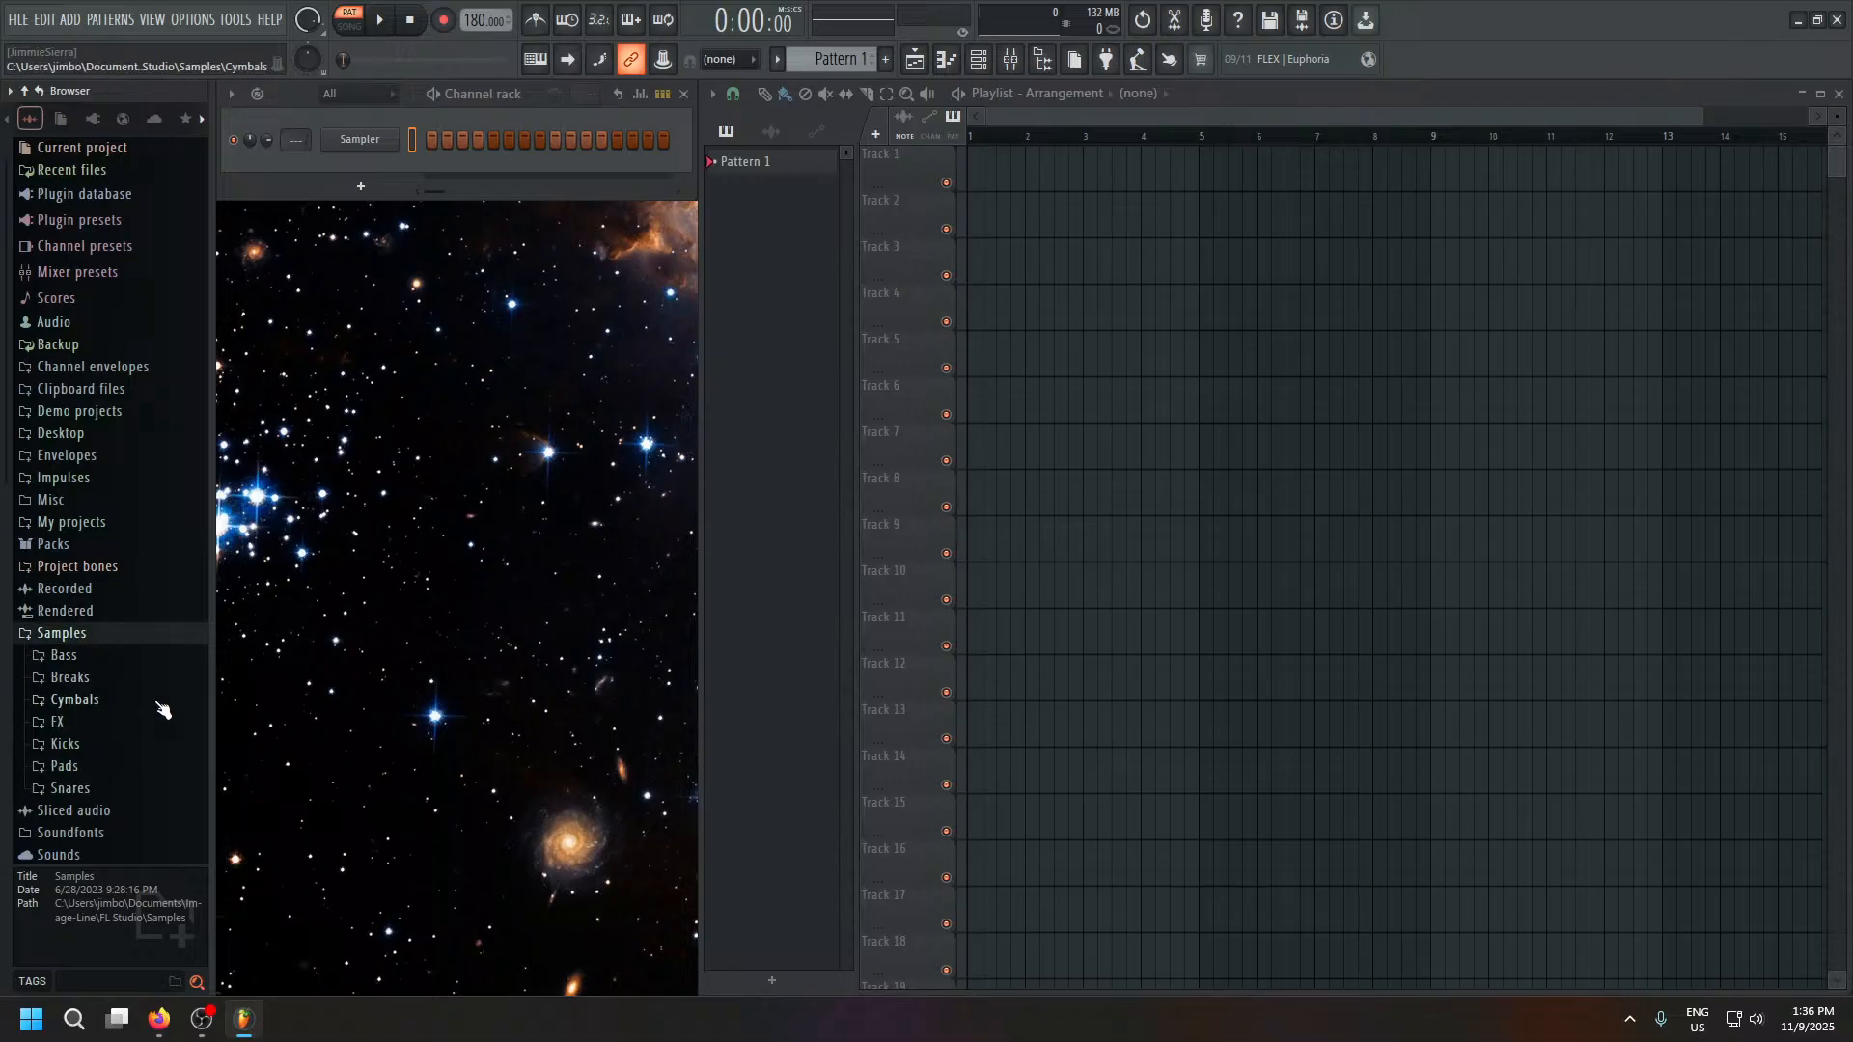
pyautogui.click(126, 682)
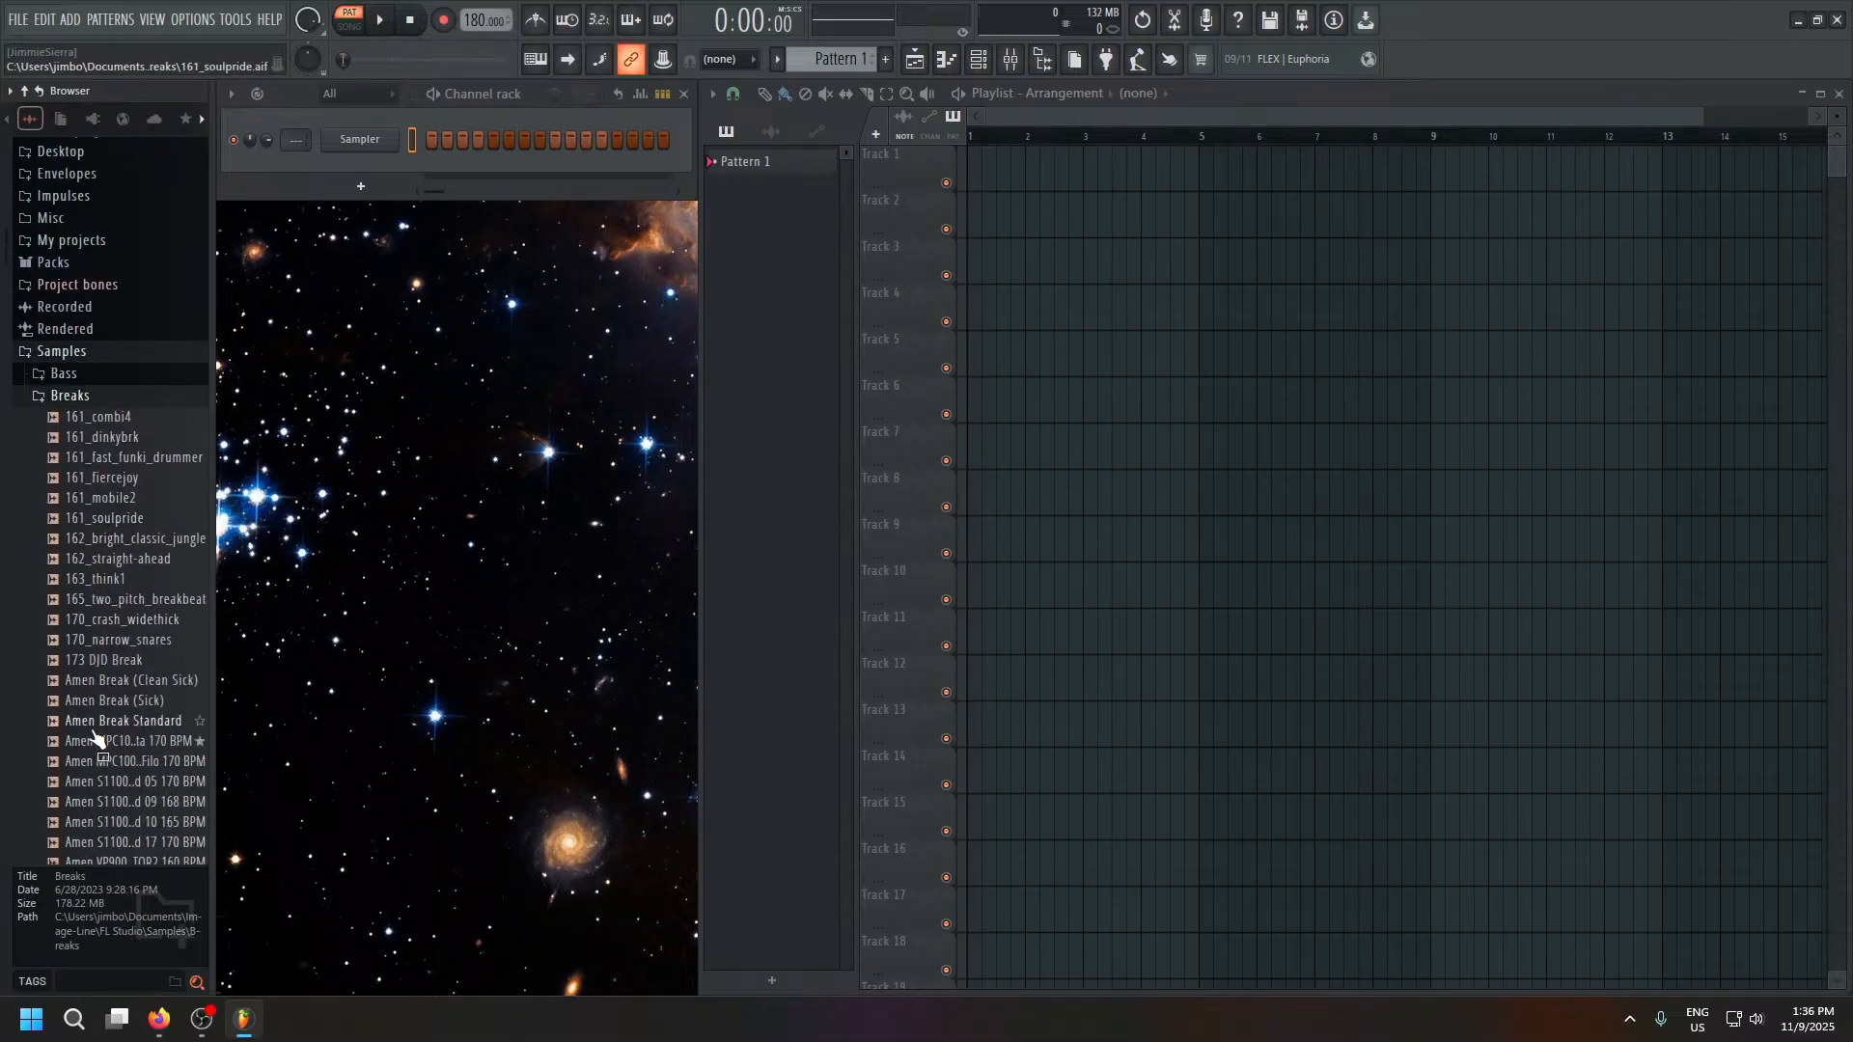
pyautogui.click(169, 371)
pyautogui.click(138, 631)
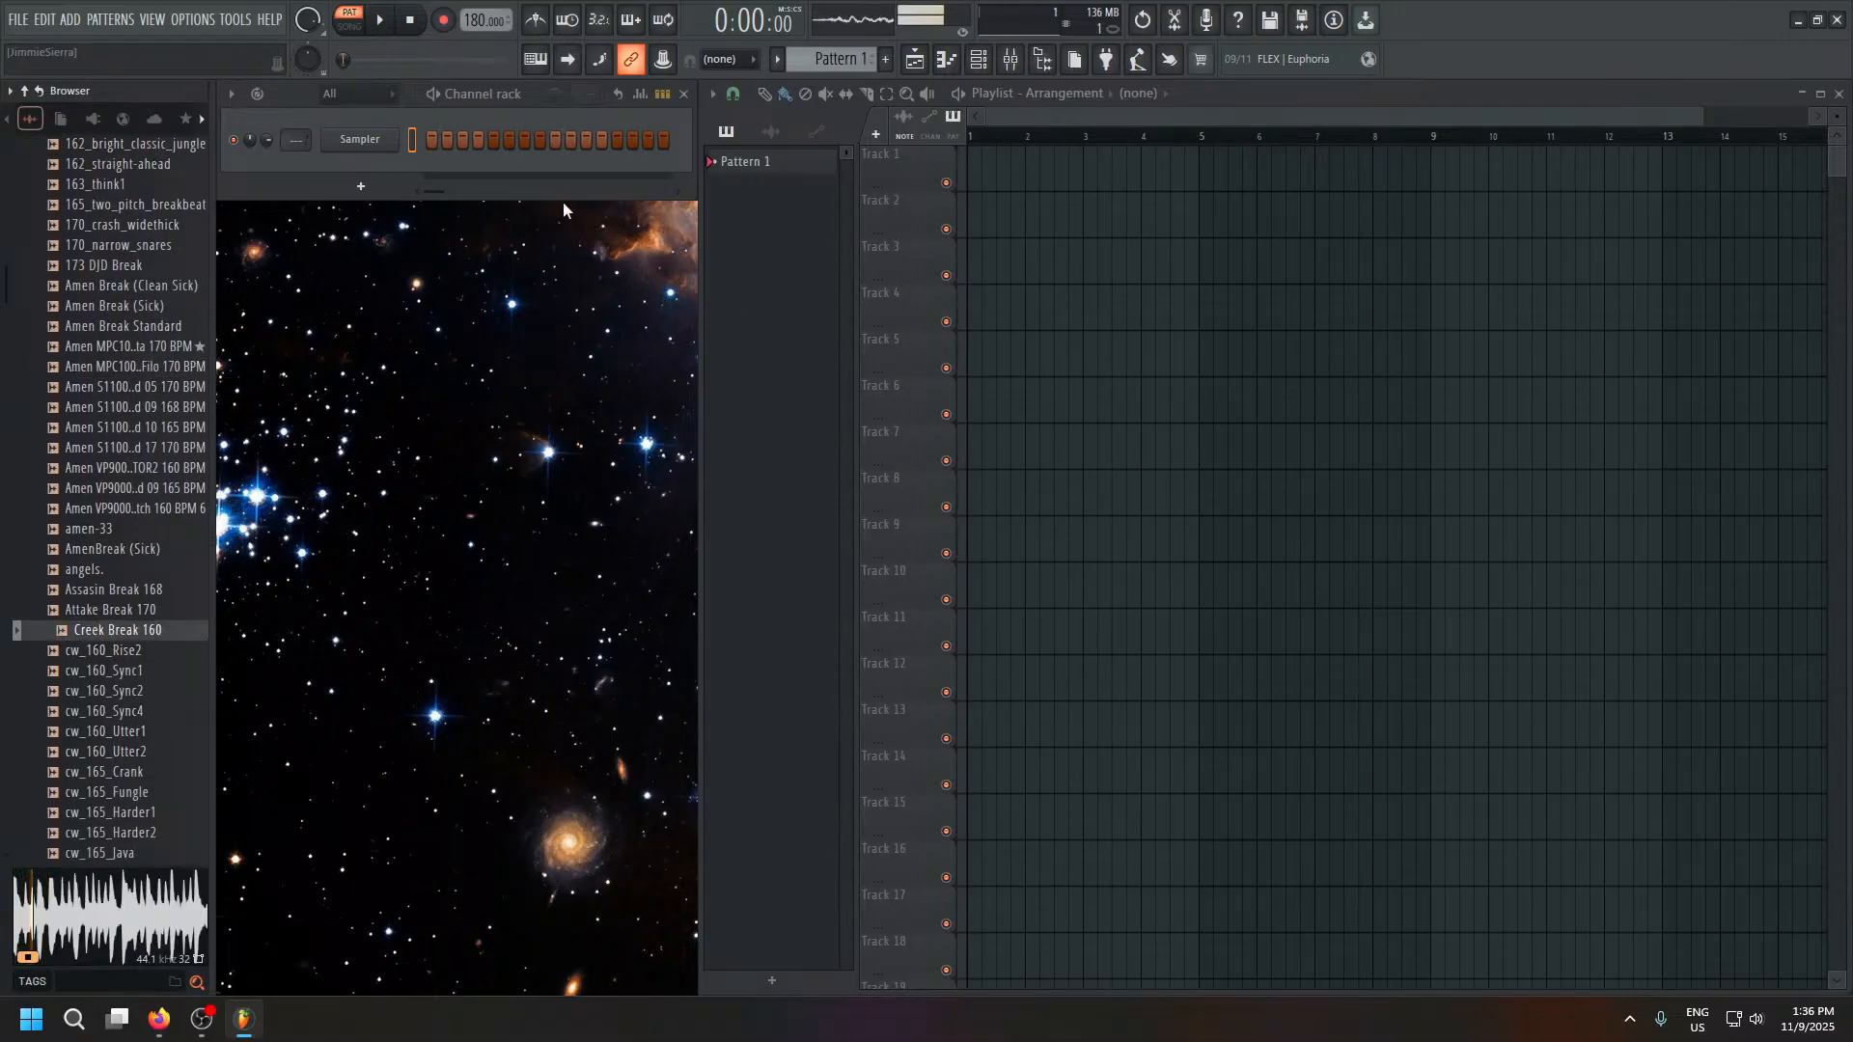
pyautogui.click(413, 21)
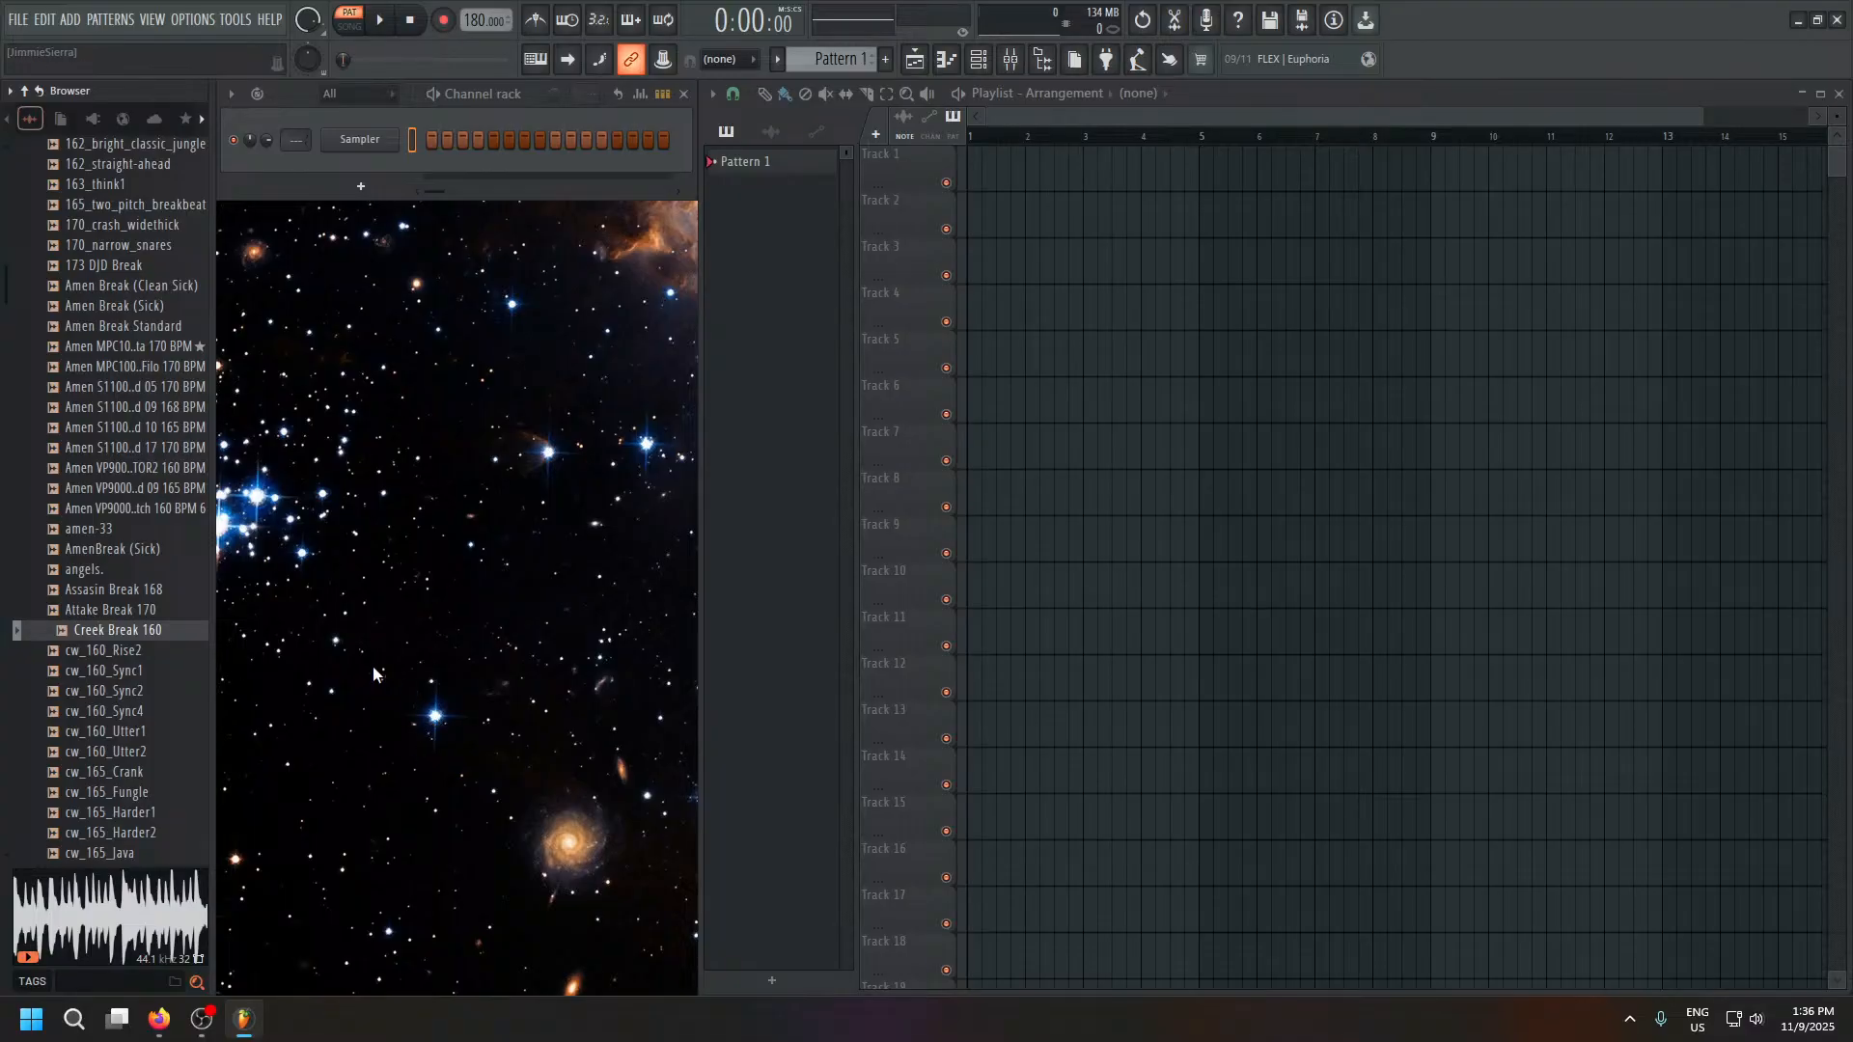
# Audition several cw break loops, including cw_160_Sync4, cw_170_Ftagn, cw_170_Nox and cw_170_Rolling.
pyautogui.click(116, 712)
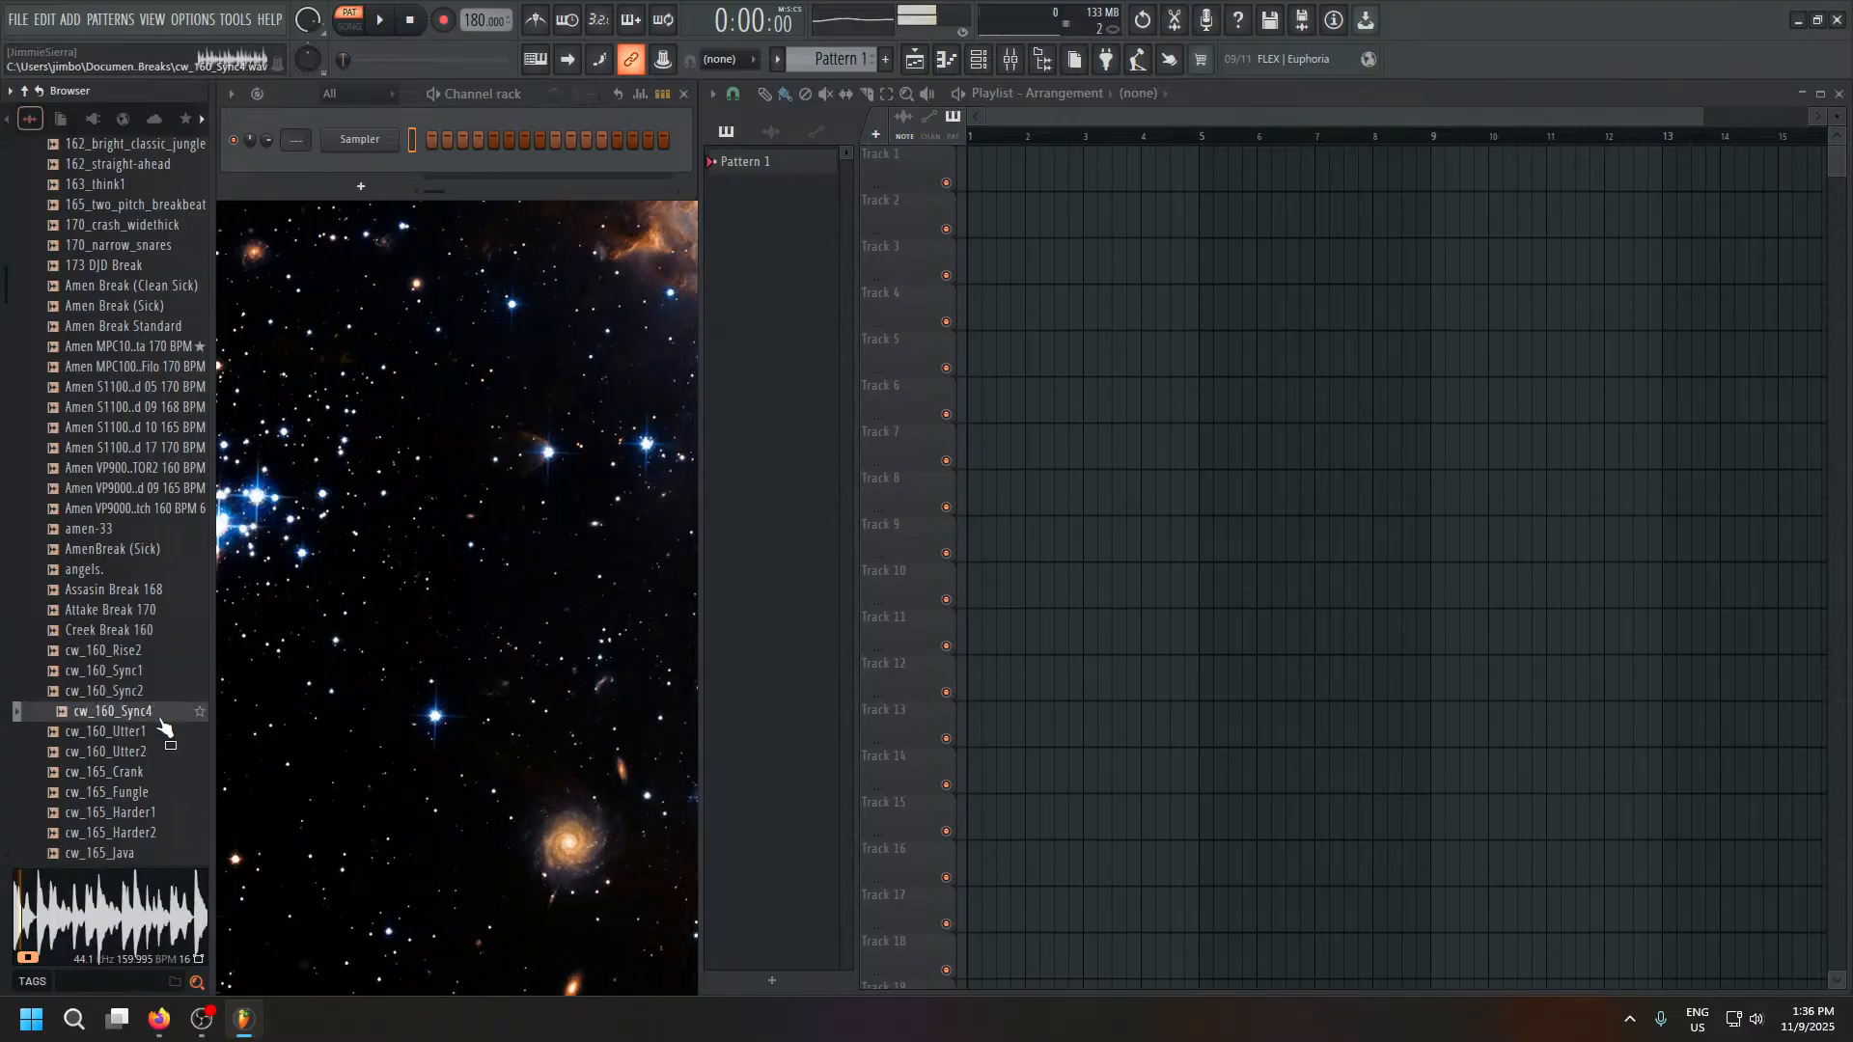
pyautogui.scroll(-6, 124, 598)
pyautogui.click(124, 582)
pyautogui.scroll(-4, 117, 612)
pyautogui.click(116, 598)
pyautogui.scroll(-2, 133, 690)
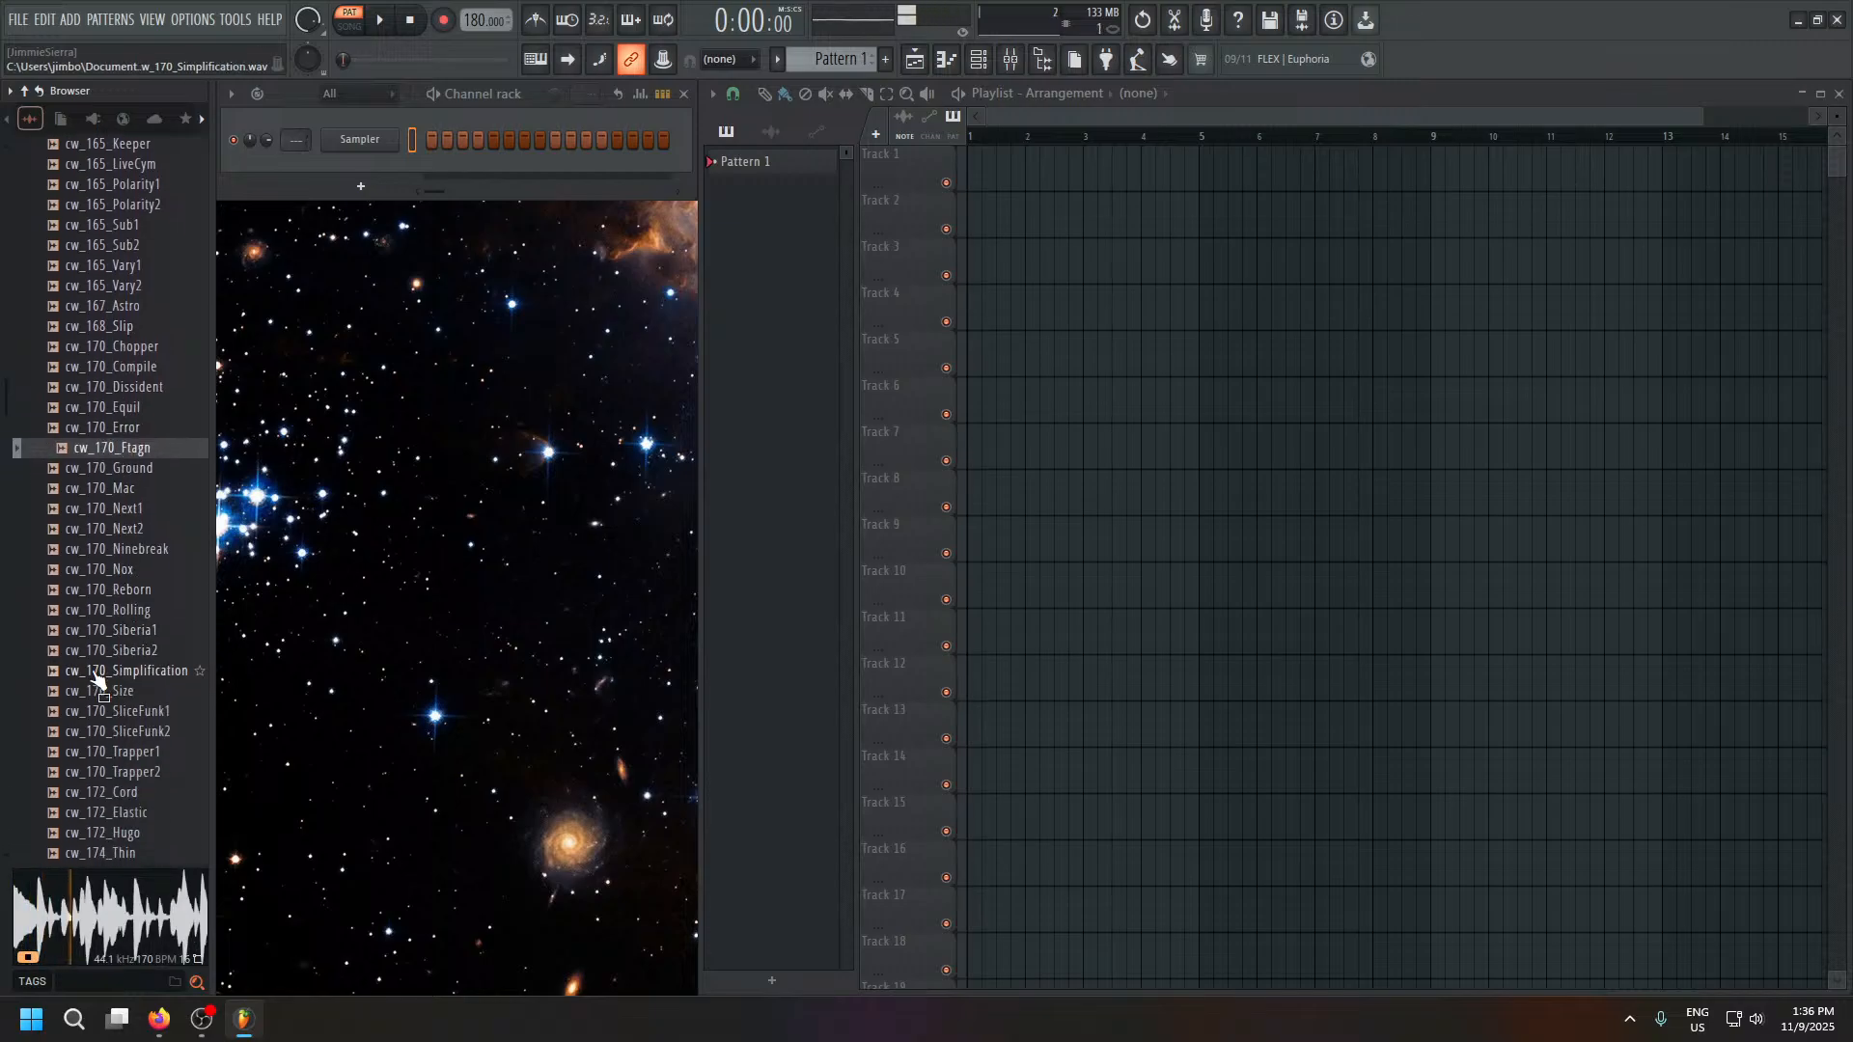
pyautogui.click(123, 576)
pyautogui.click(123, 589)
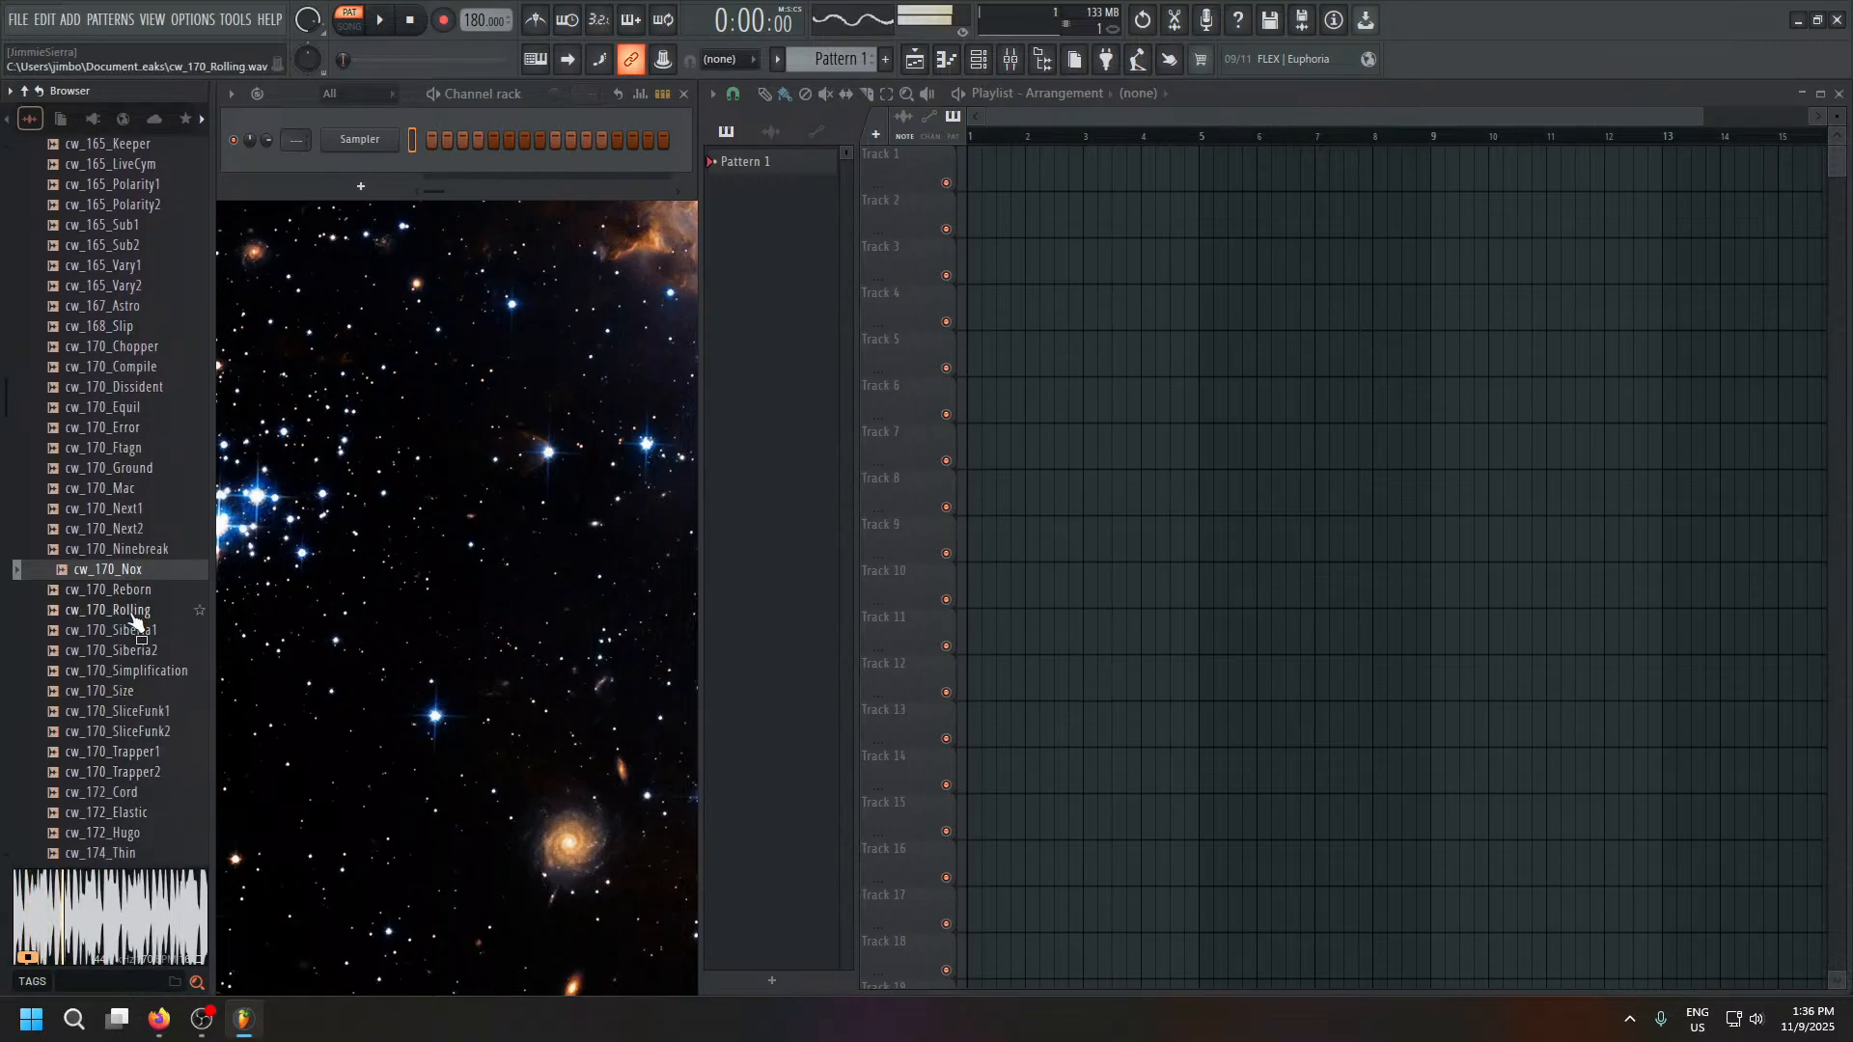
pyautogui.click(128, 609)
pyautogui.scroll(6, 129, 610)
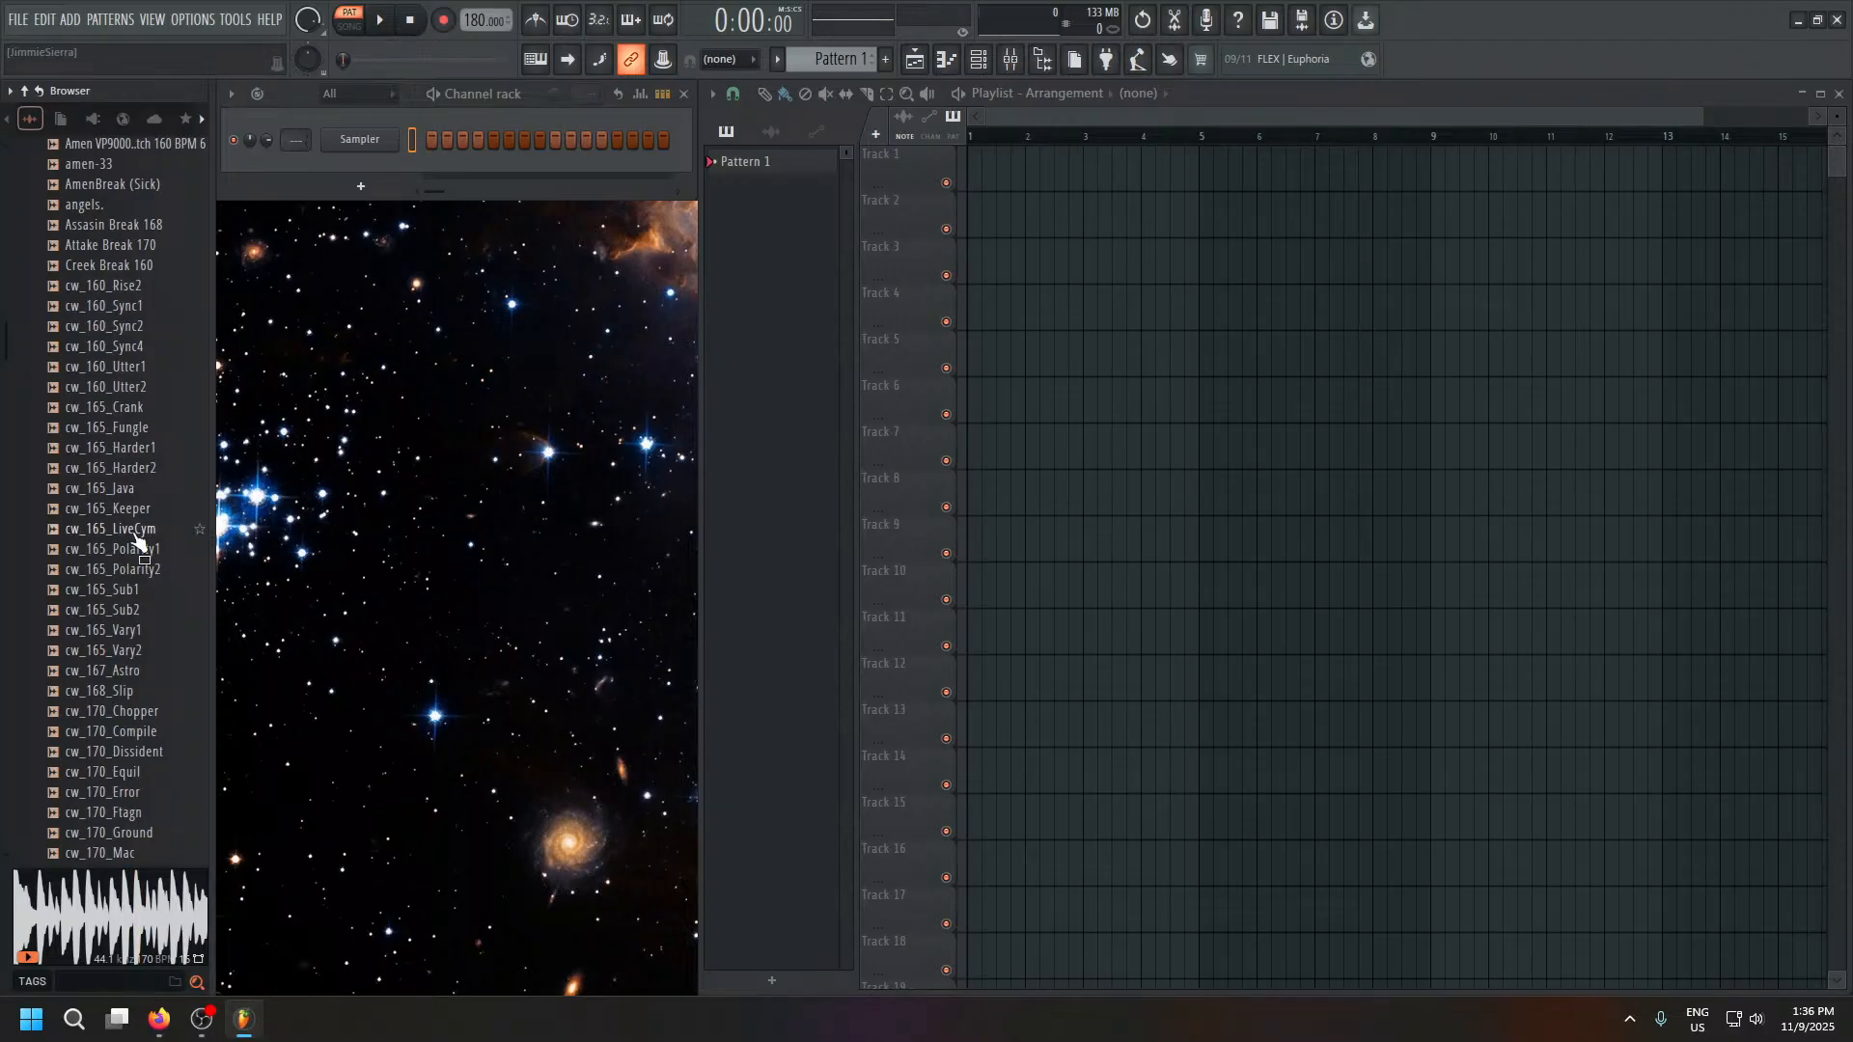
# Audition Amen break loops, including Amen S1100 Remixed 05 170 BPM and Amen MPC1000 Blasta 170 BPM.
pyautogui.scroll(8, 142, 542)
pyautogui.click(109, 811)
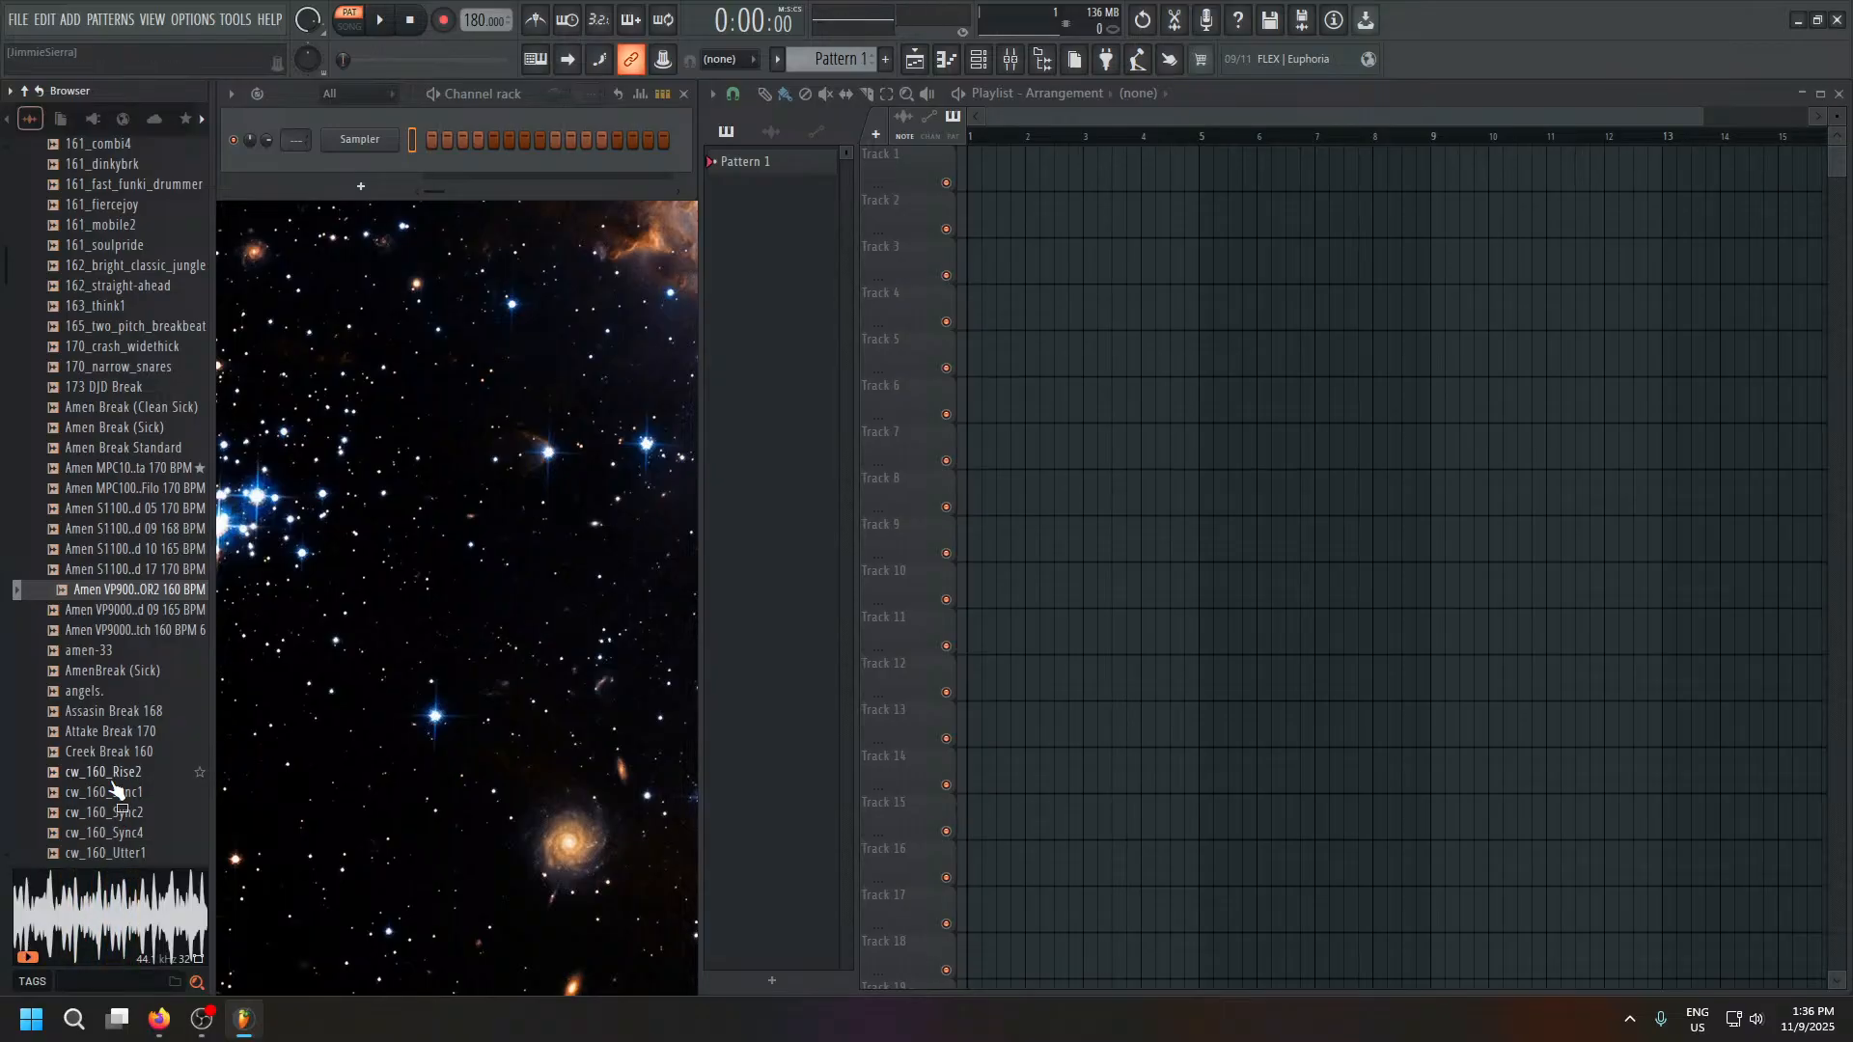
pyautogui.click(129, 452)
pyautogui.click(127, 513)
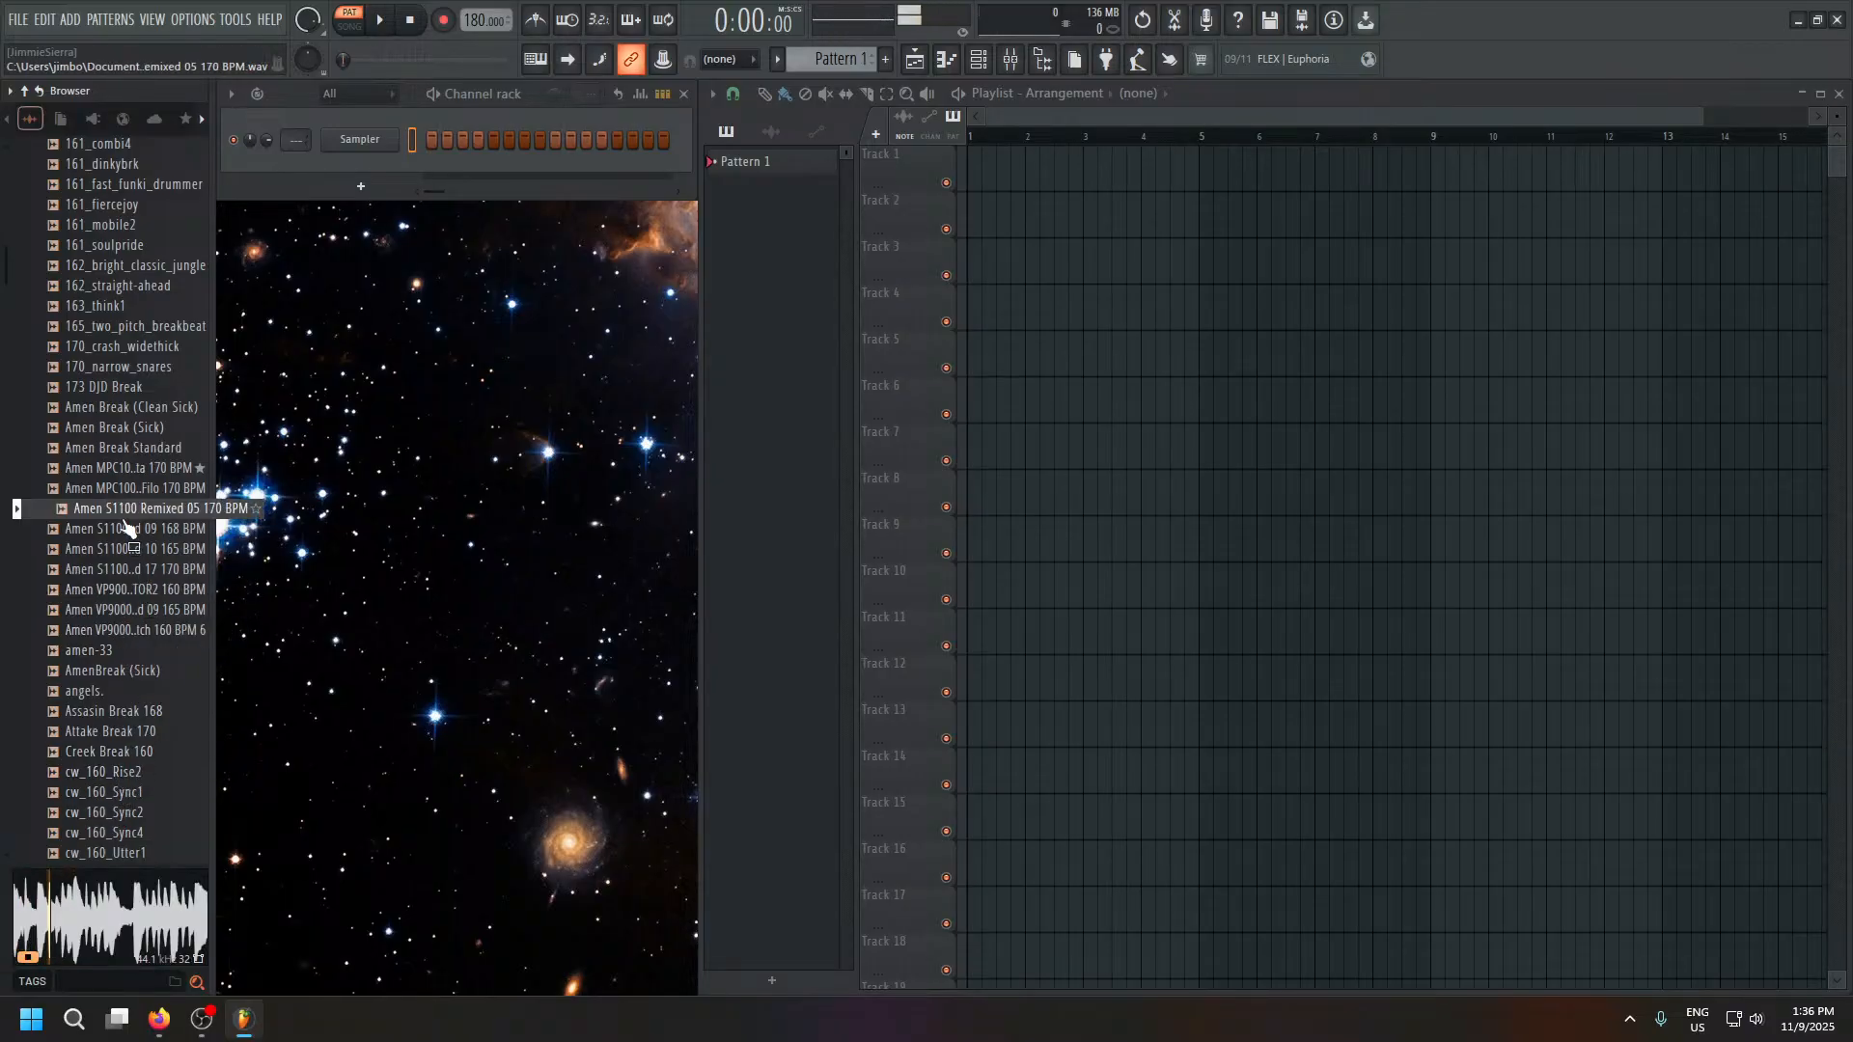
pyautogui.click(130, 469)
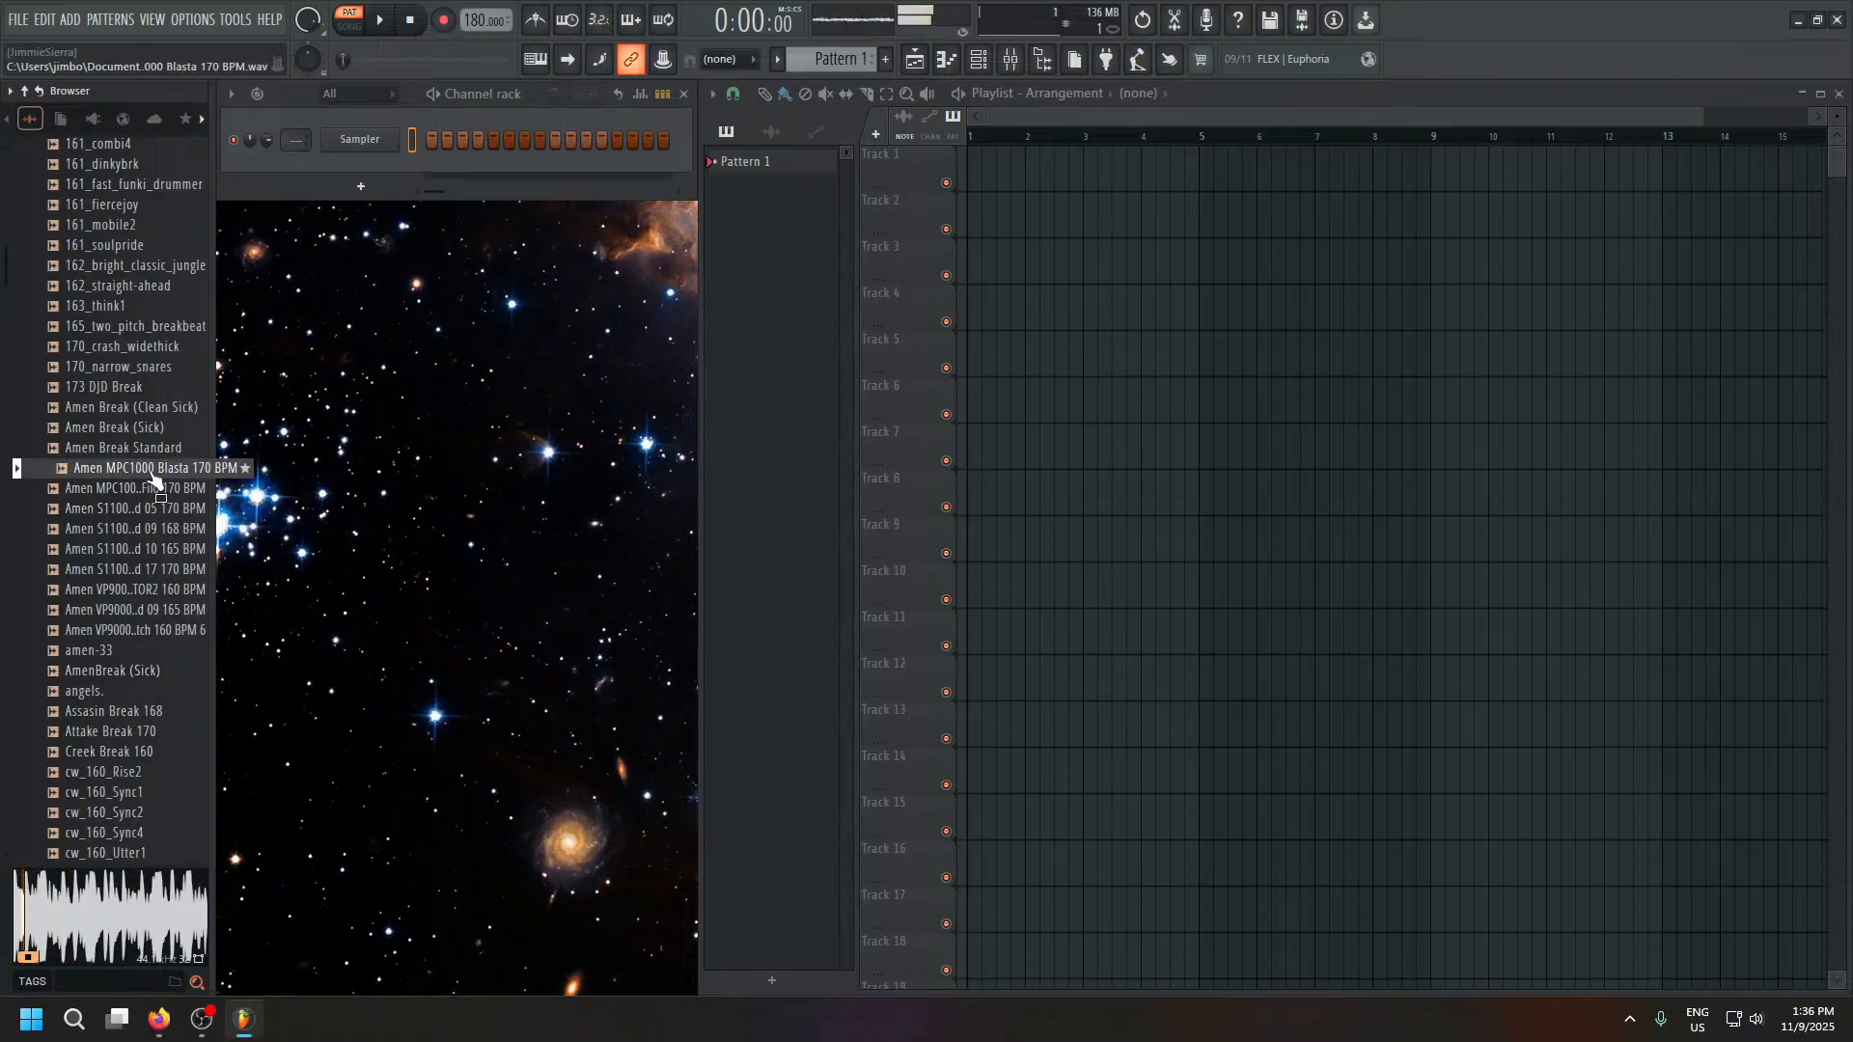
# Preview the Amen Break Standard sample and load it into a new Fruity Slicer channel.
pyautogui.press('Up')
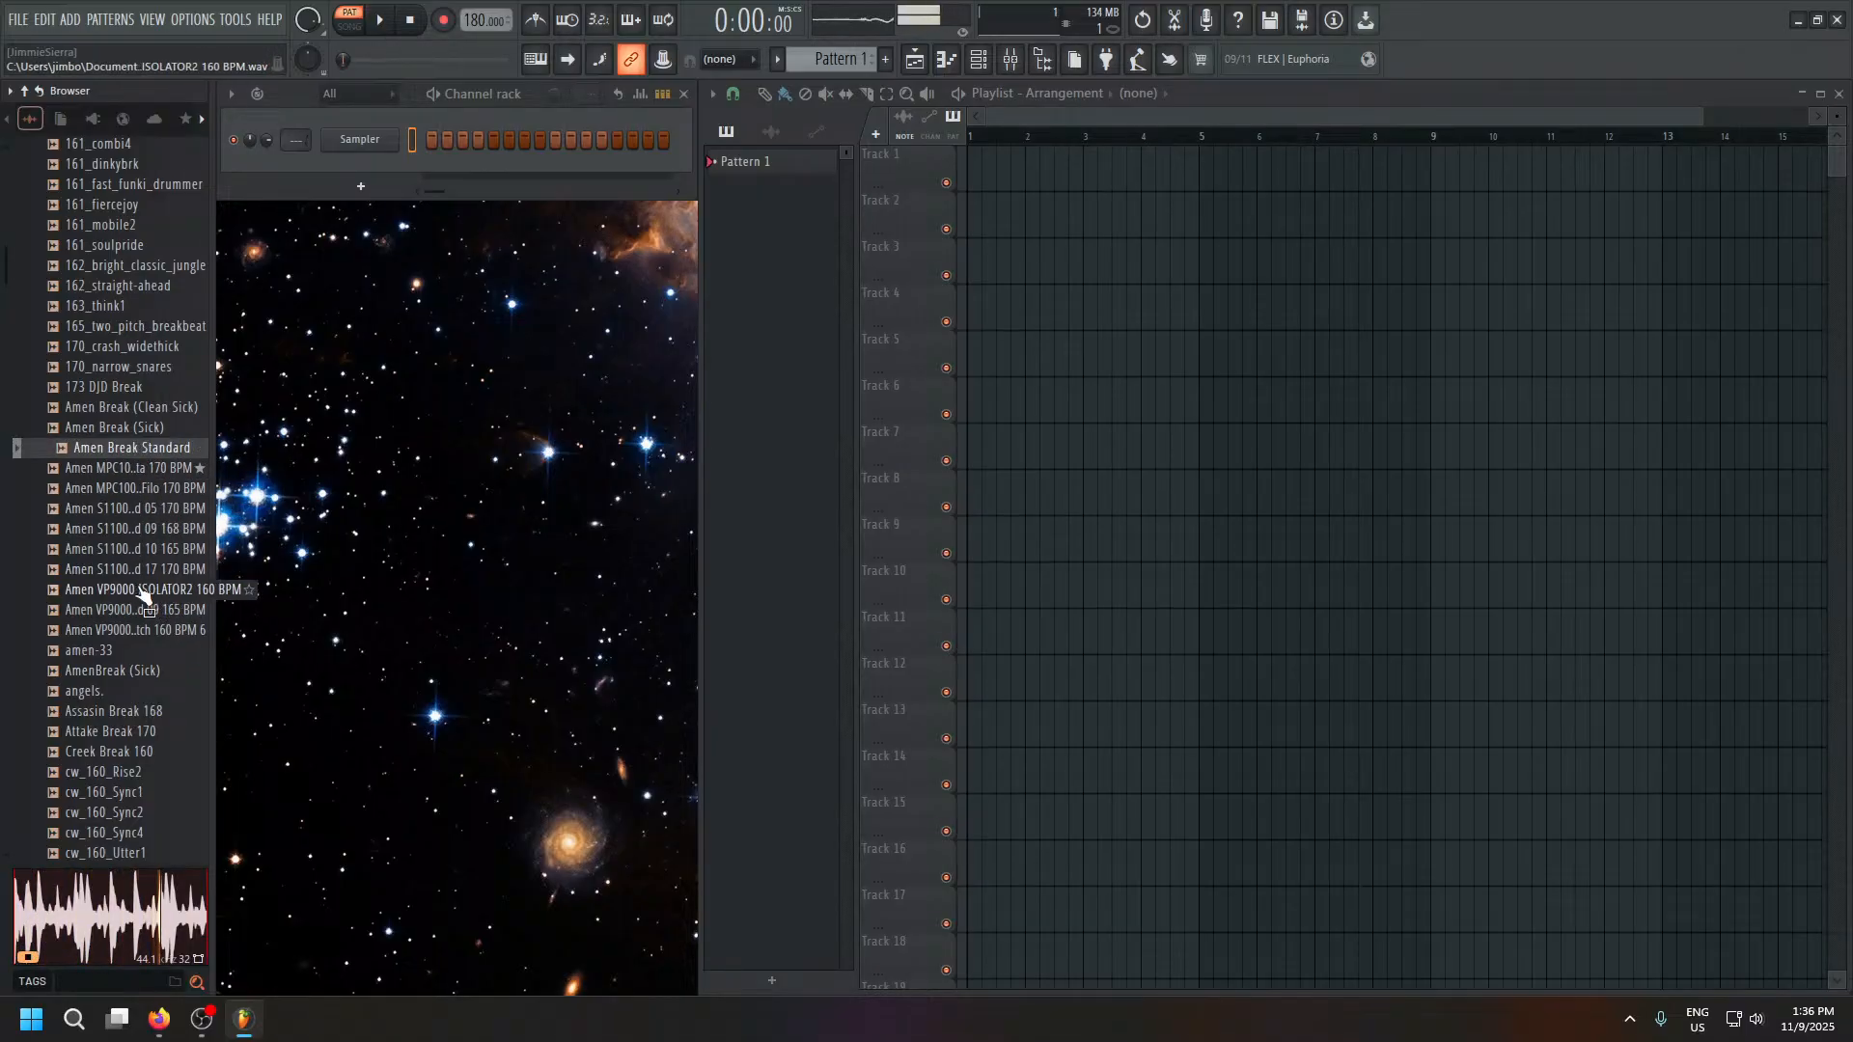
pyautogui.rightClick(149, 458)
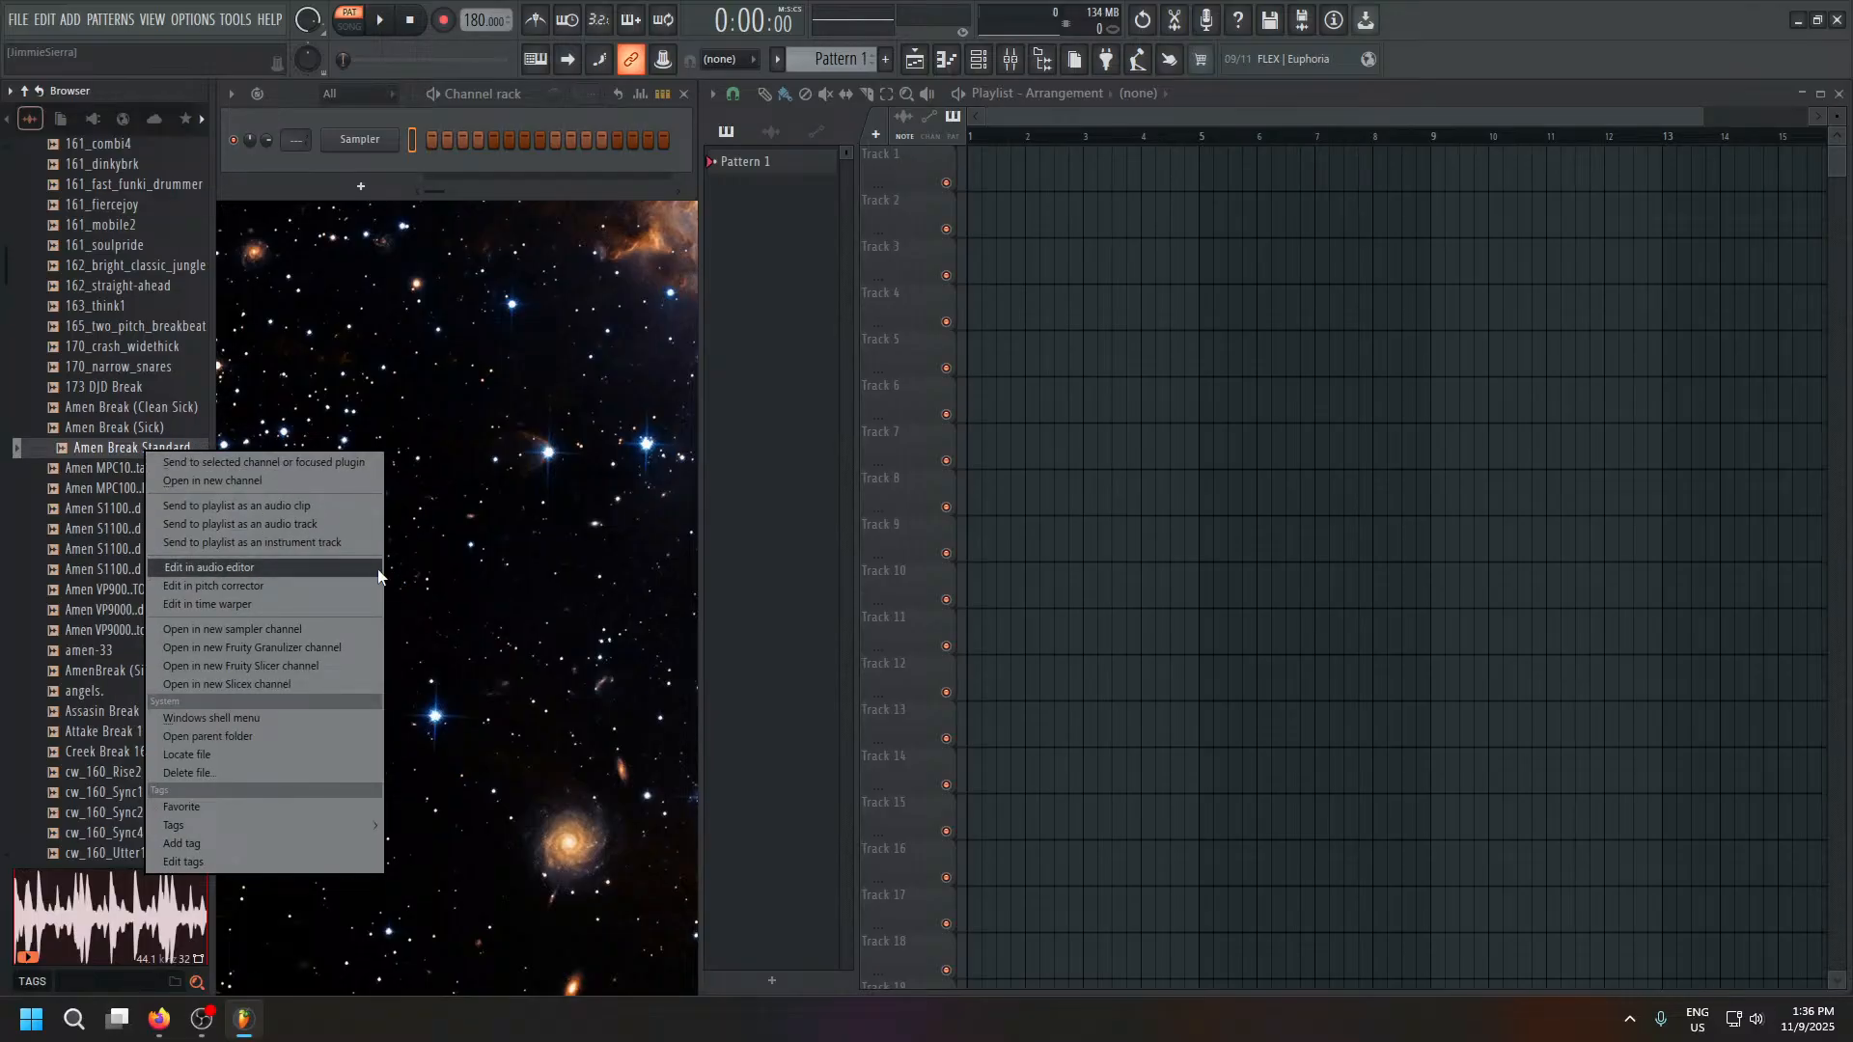
pyautogui.click(357, 435)
pyautogui.rightClick(142, 451)
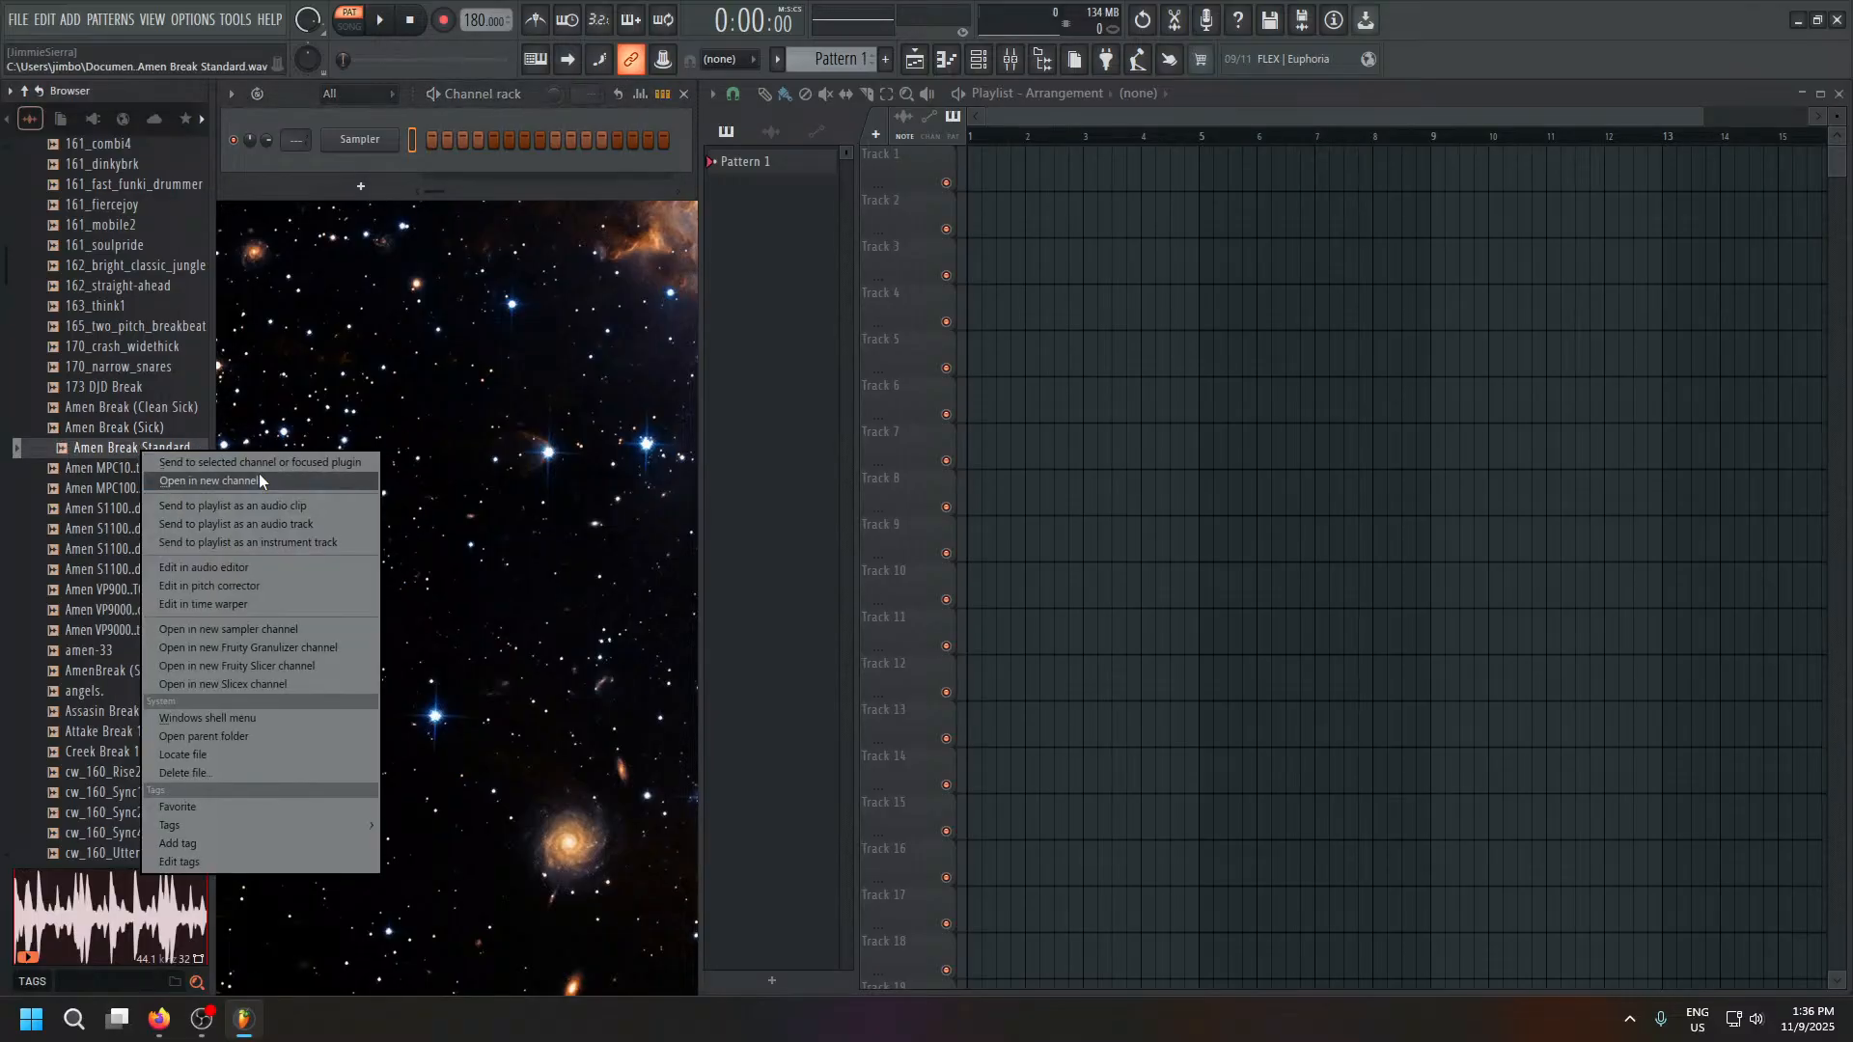
pyautogui.click(338, 666)
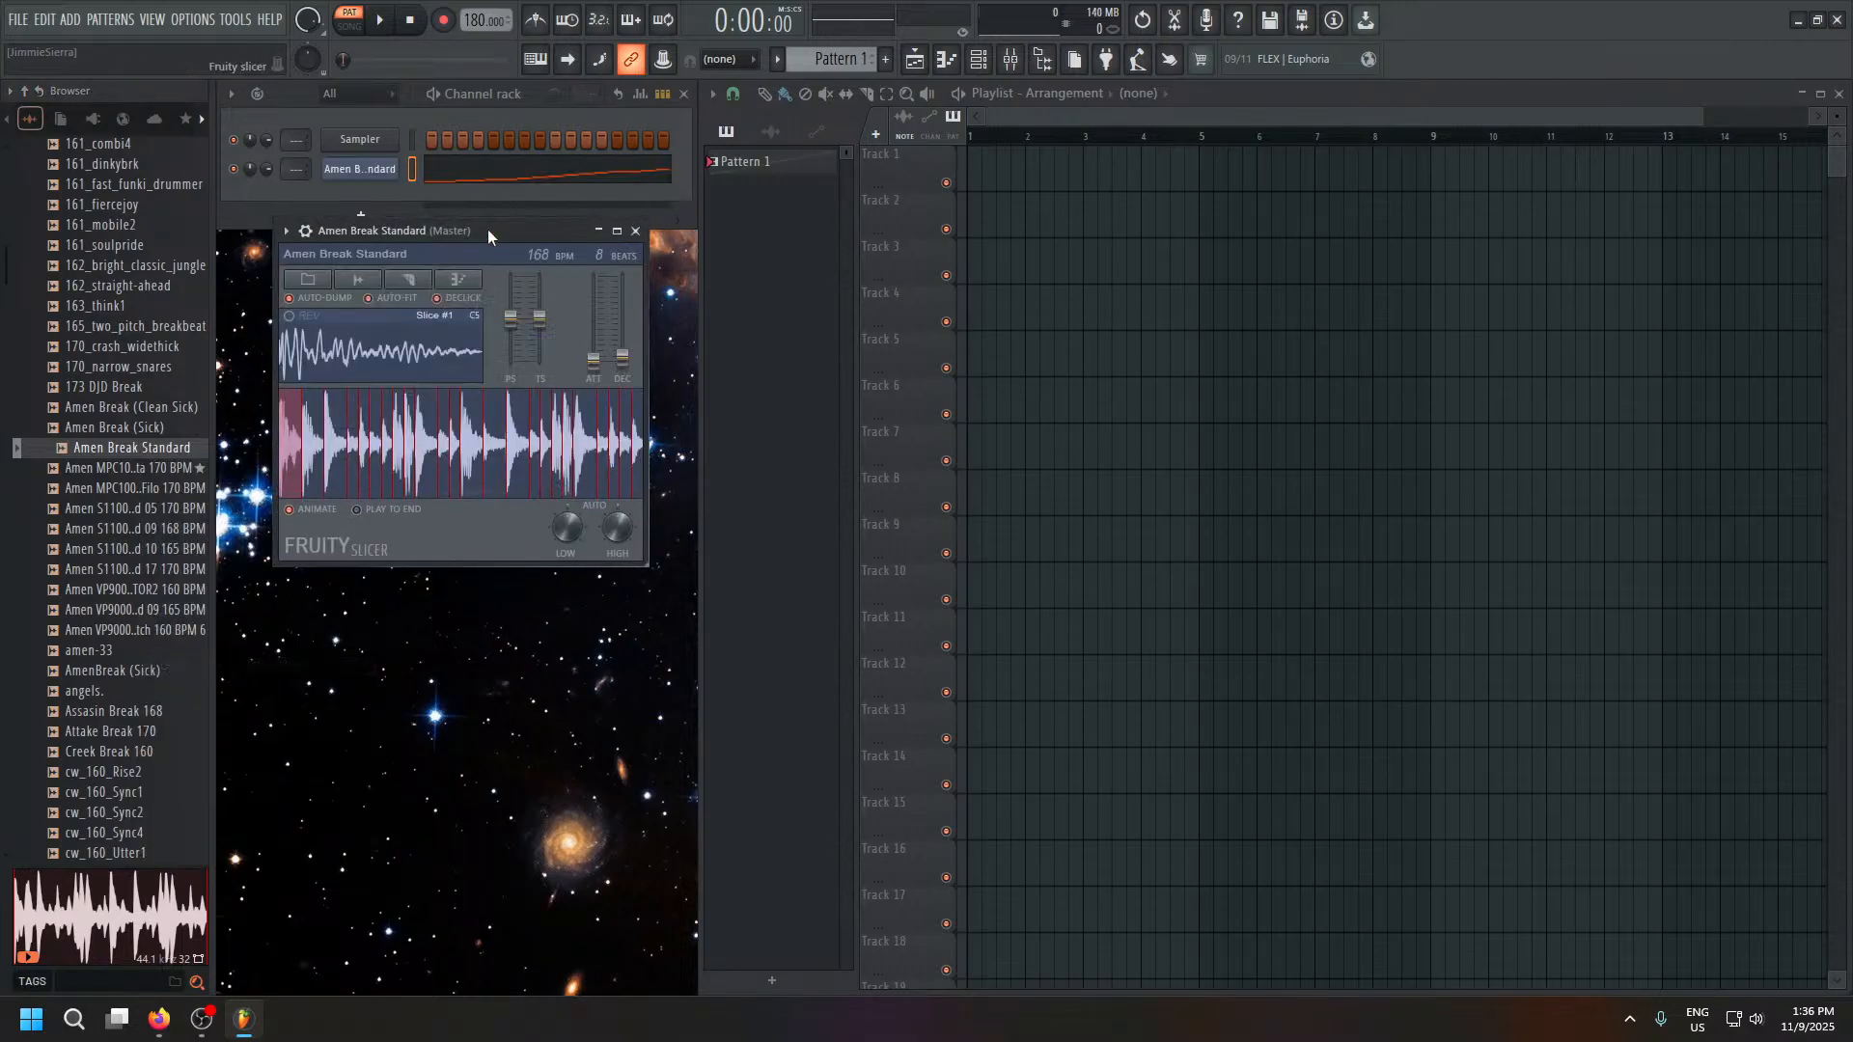
# Slice the Amen break at every 1/2 beat and open its slice notes in the piano roll.
pyautogui.click(410, 282)
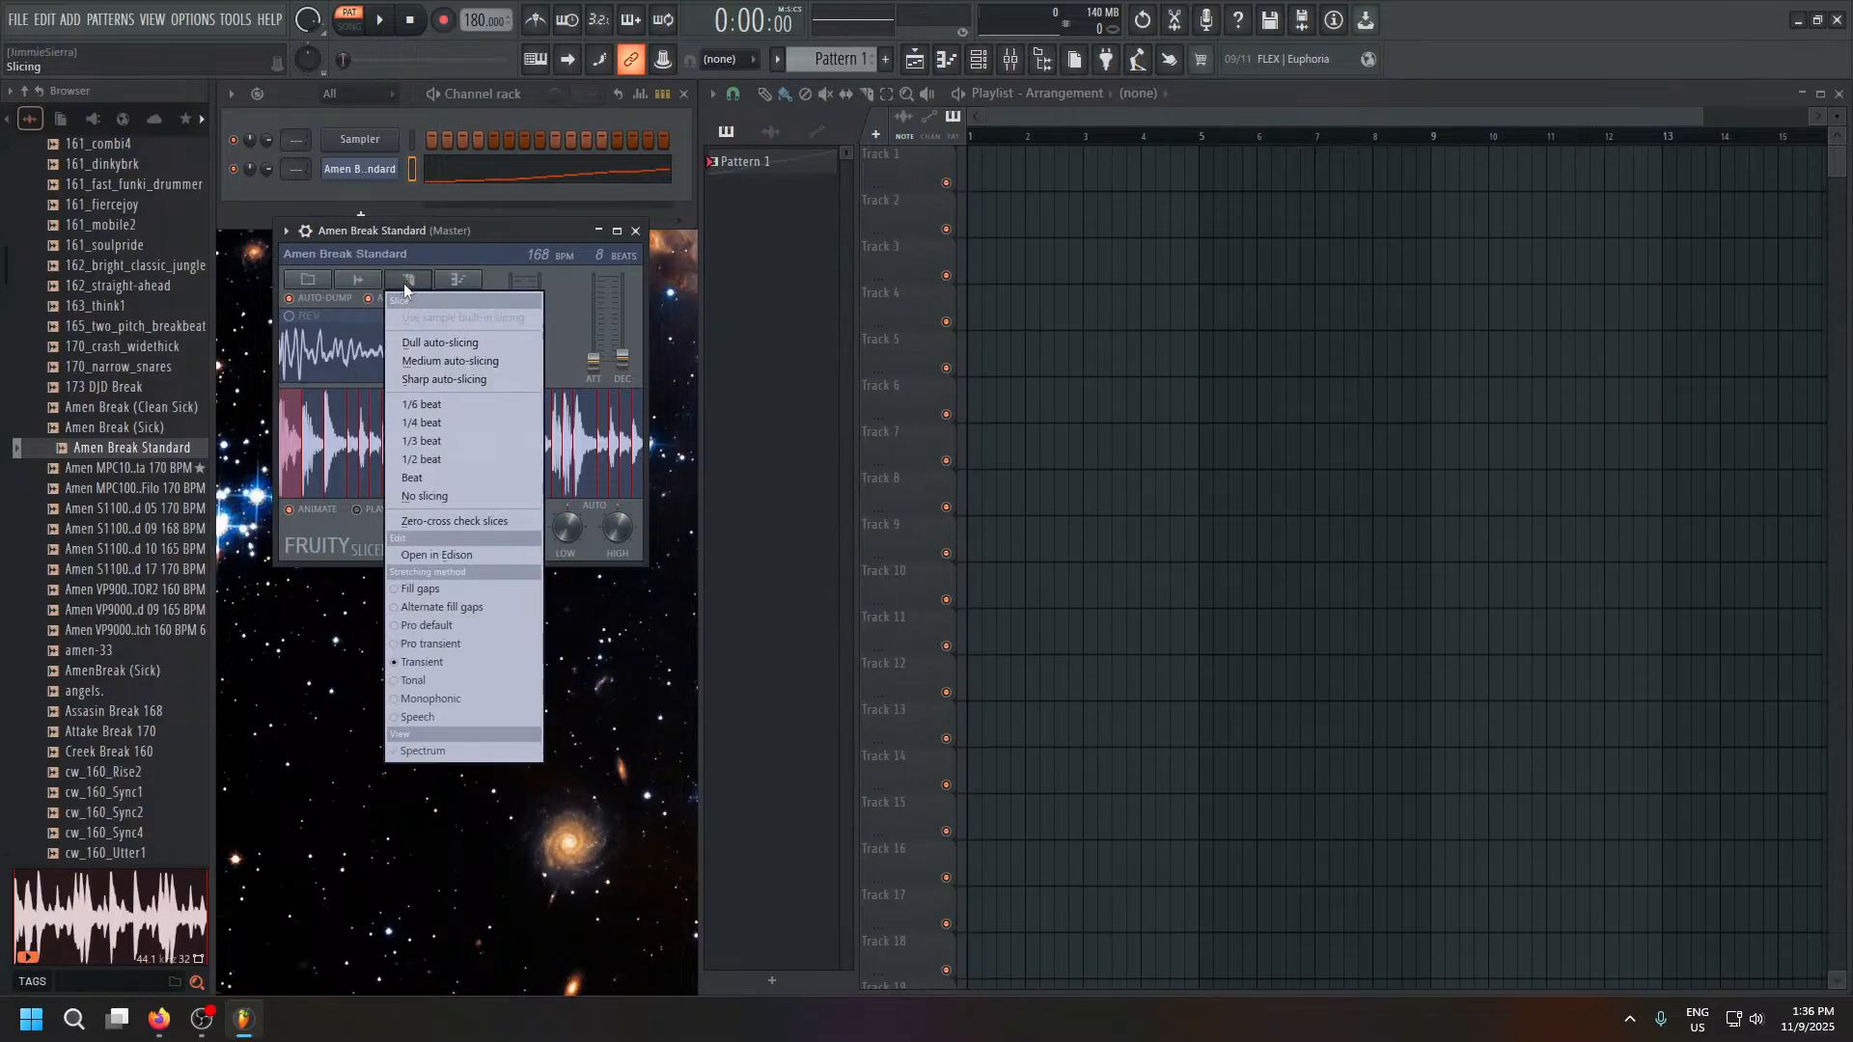
pyautogui.click(448, 461)
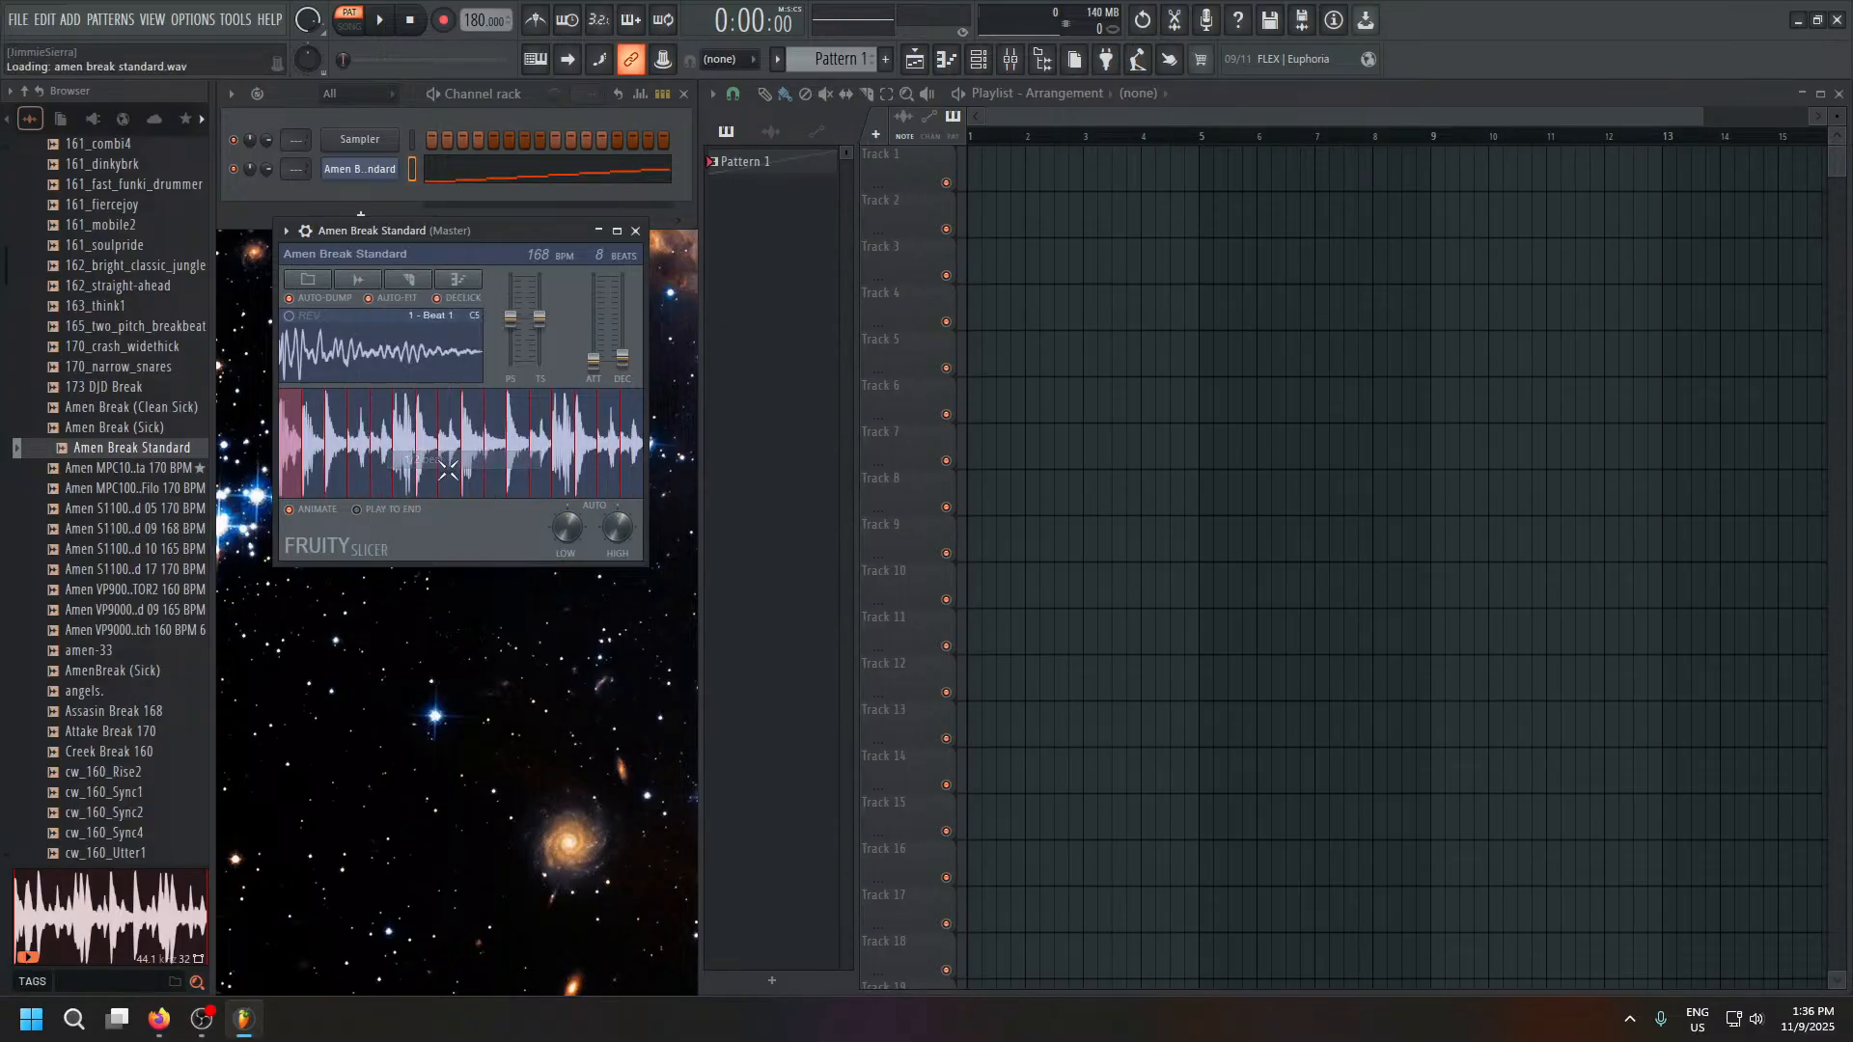
pyautogui.click(543, 172)
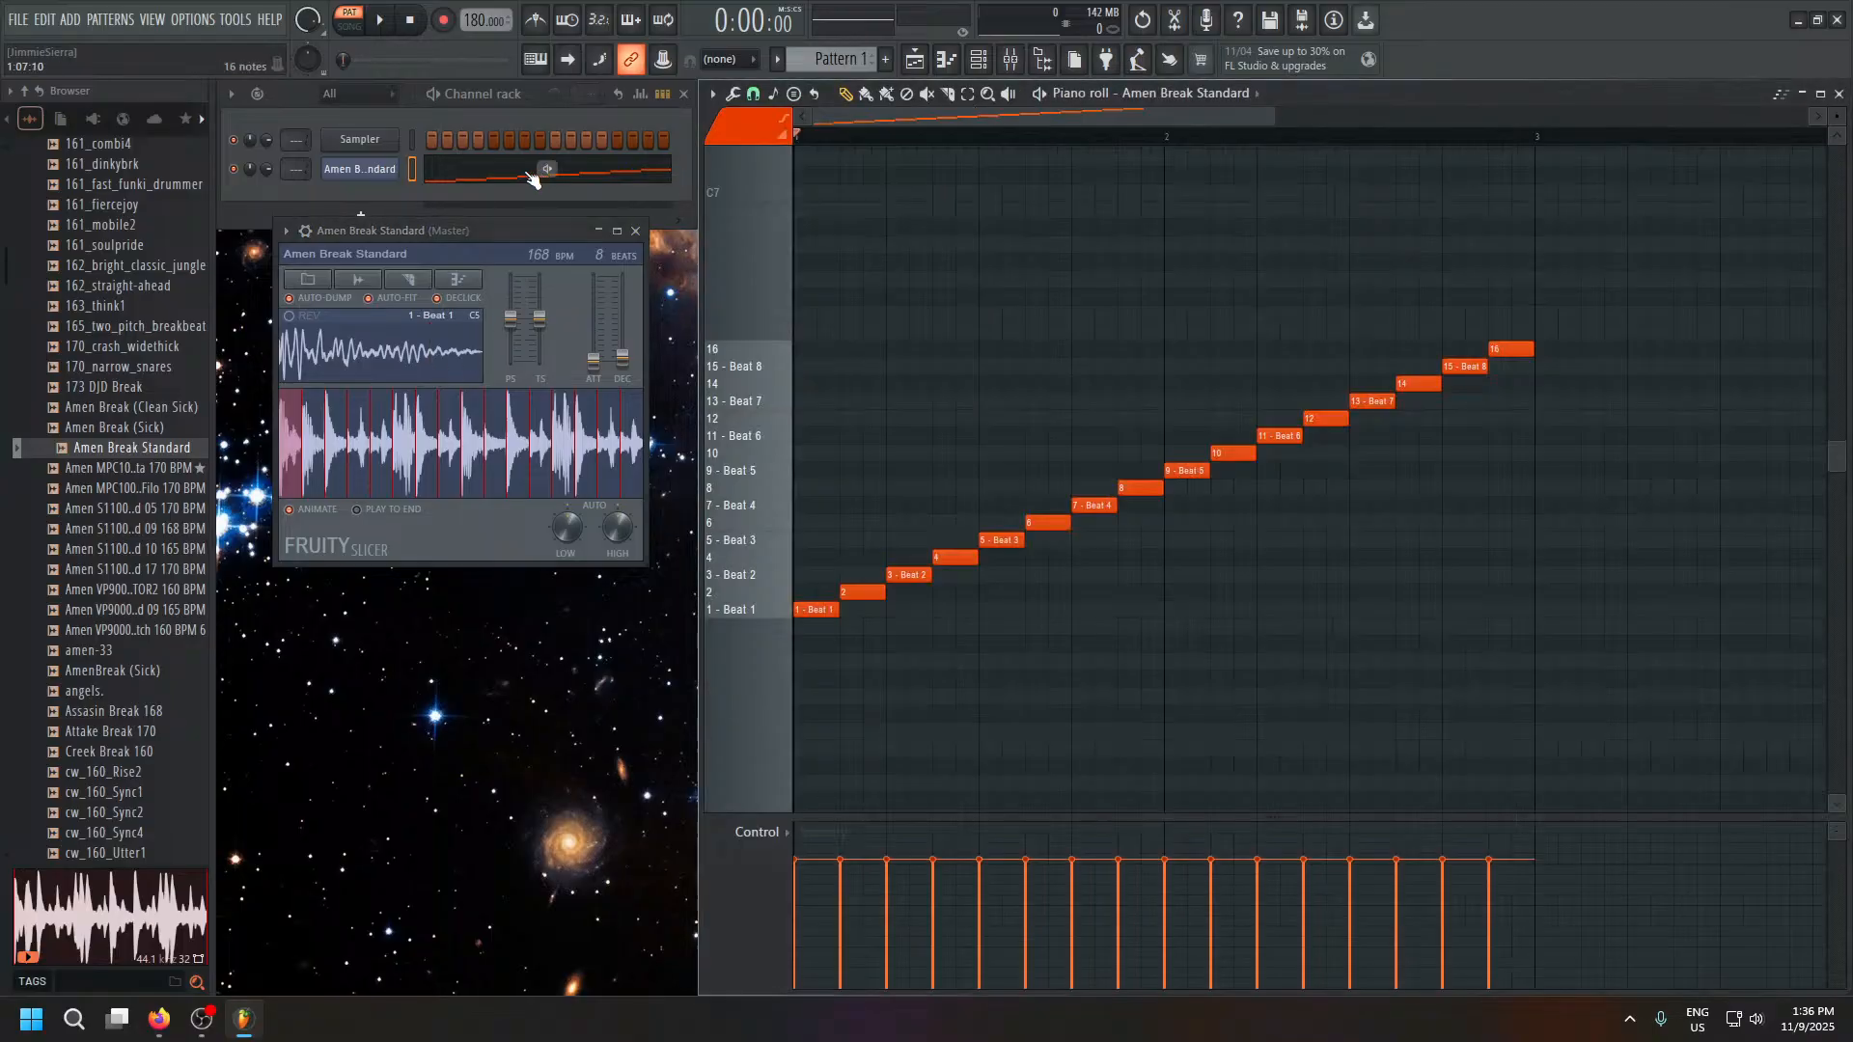
pyautogui.click(501, 184)
pyautogui.click(501, 183)
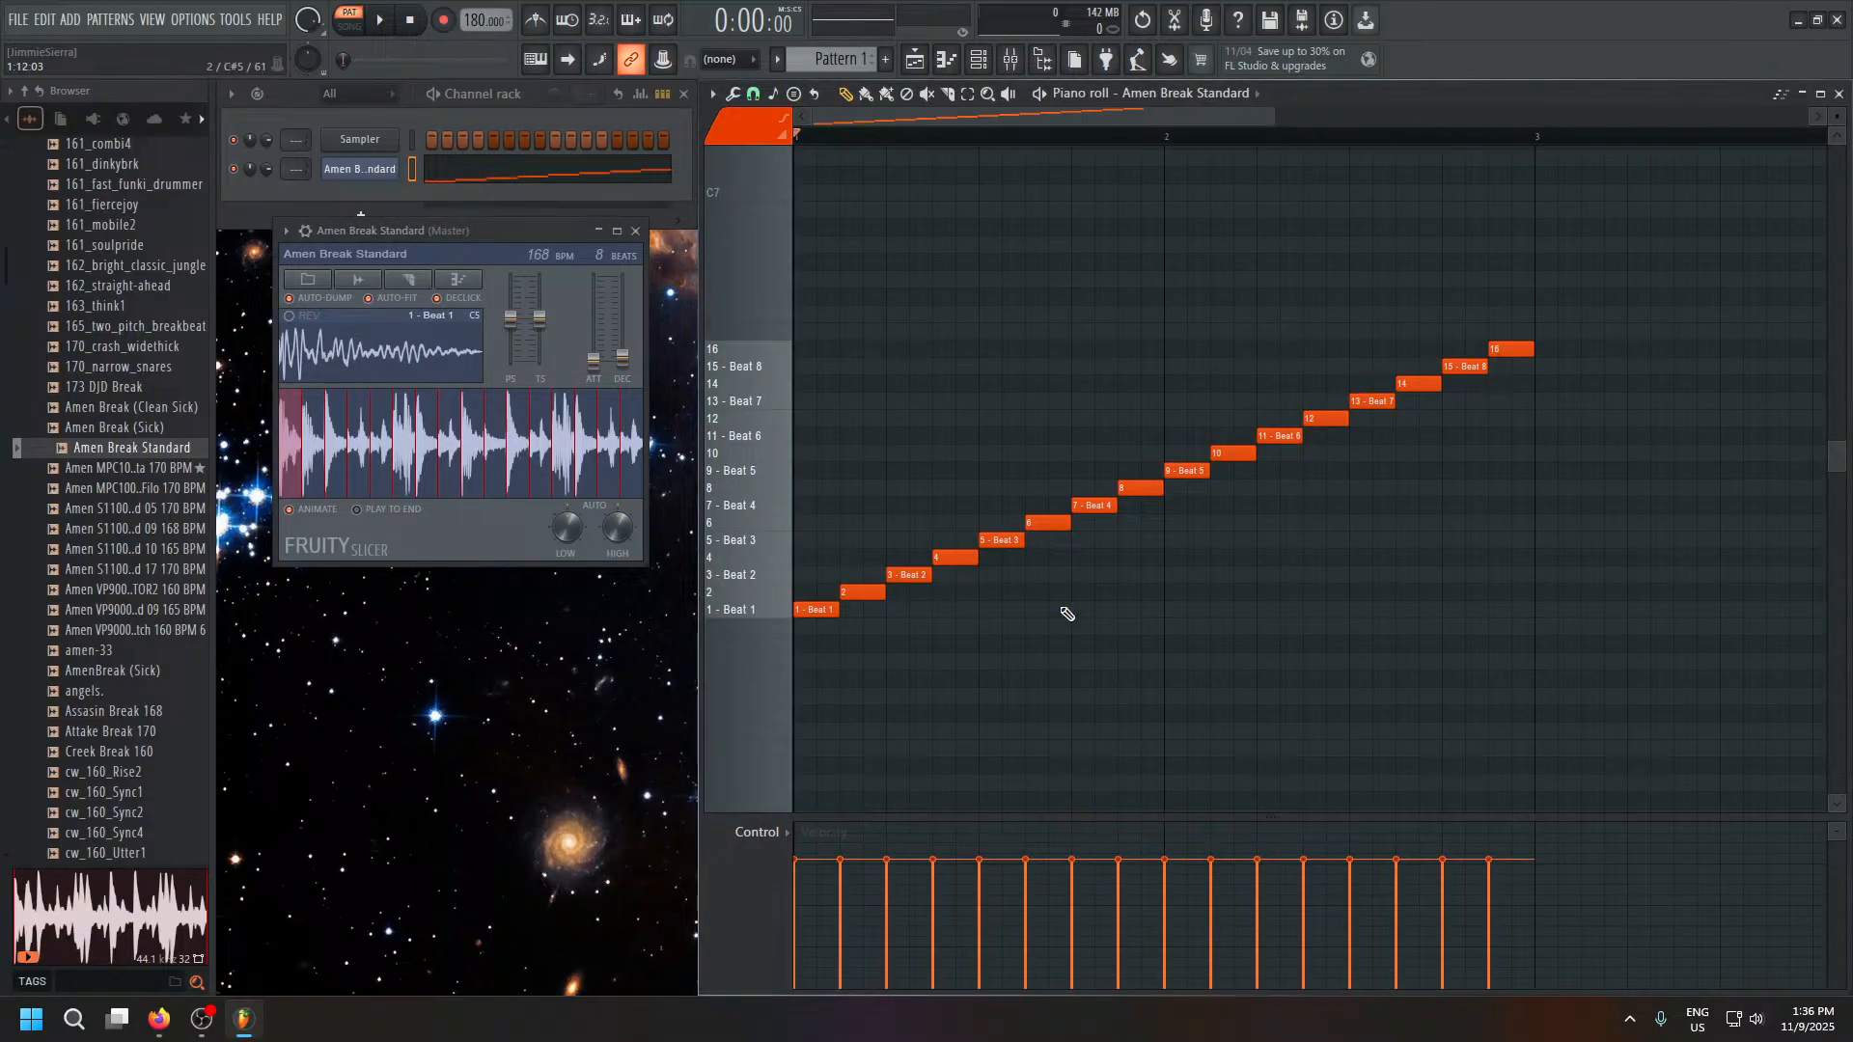
# Go through the first four slice notes in the piano roll and play back the start of the pattern.
pyautogui.click(818, 610)
pyautogui.click(859, 593)
pyautogui.click(897, 573)
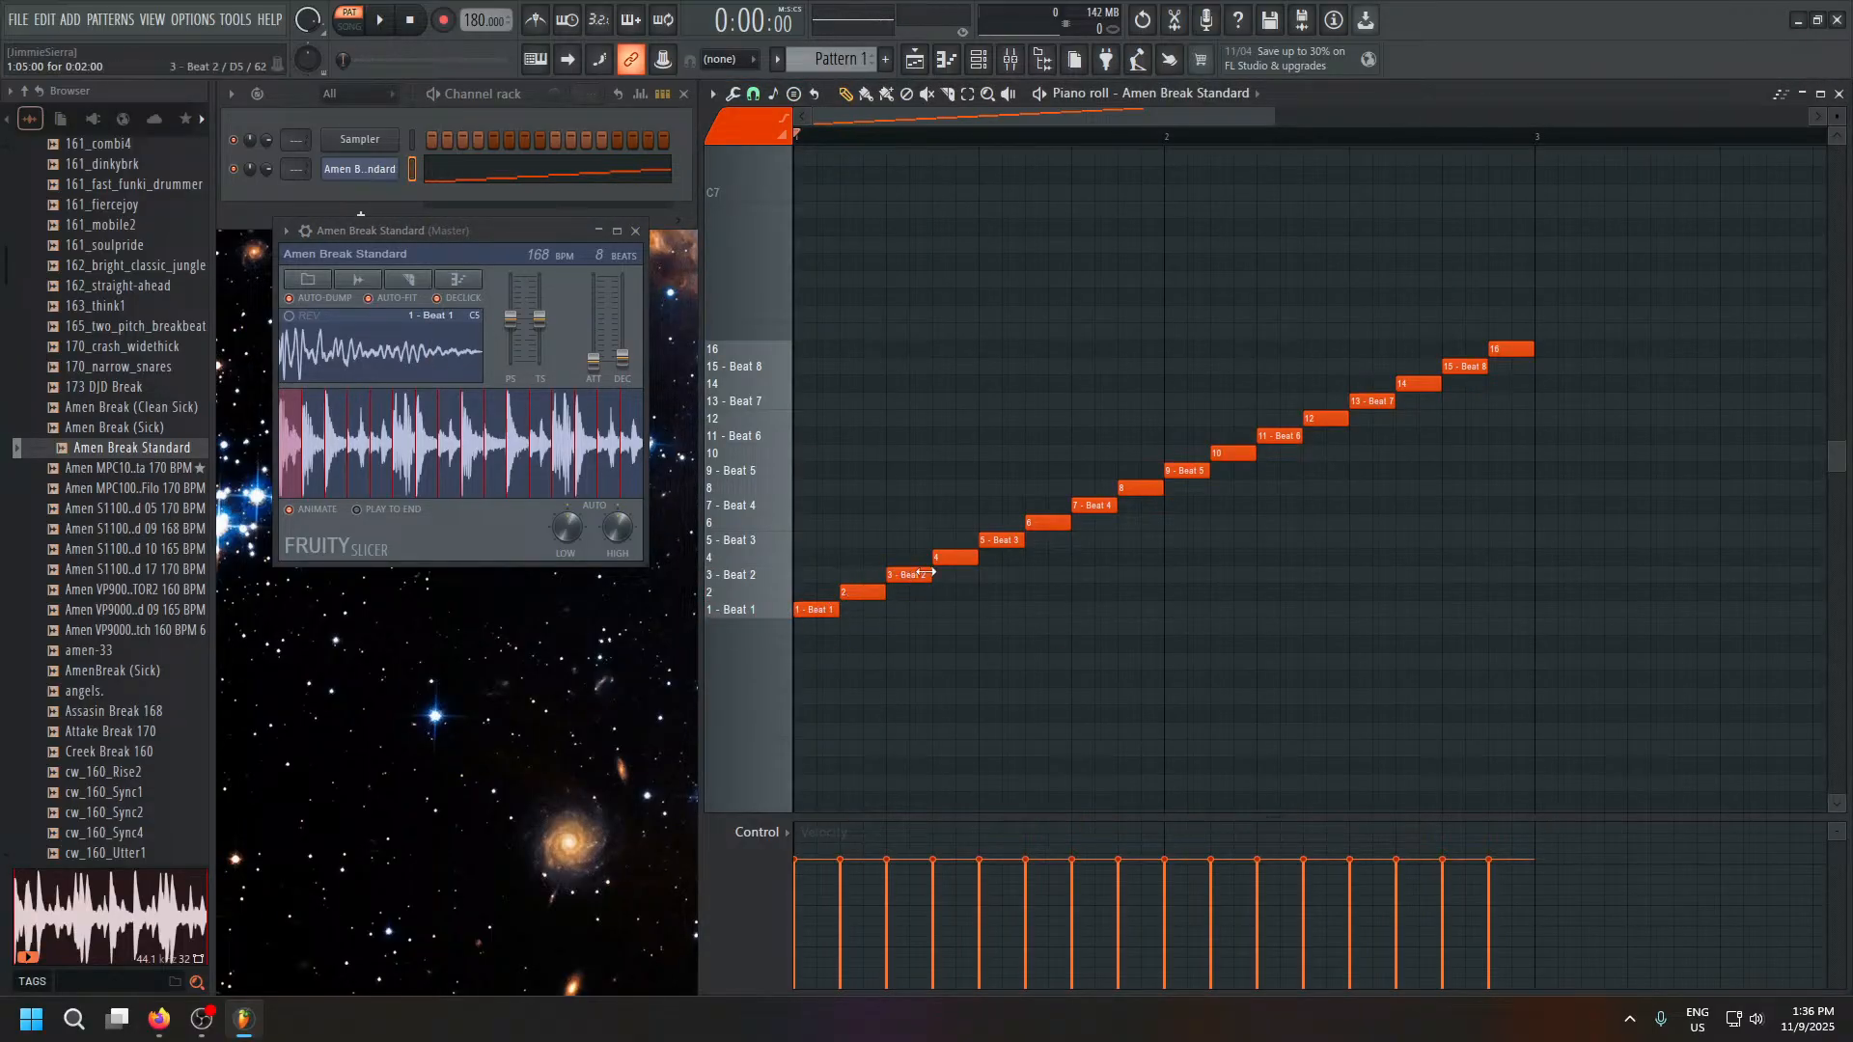
pyautogui.click(951, 558)
pyautogui.press('space')
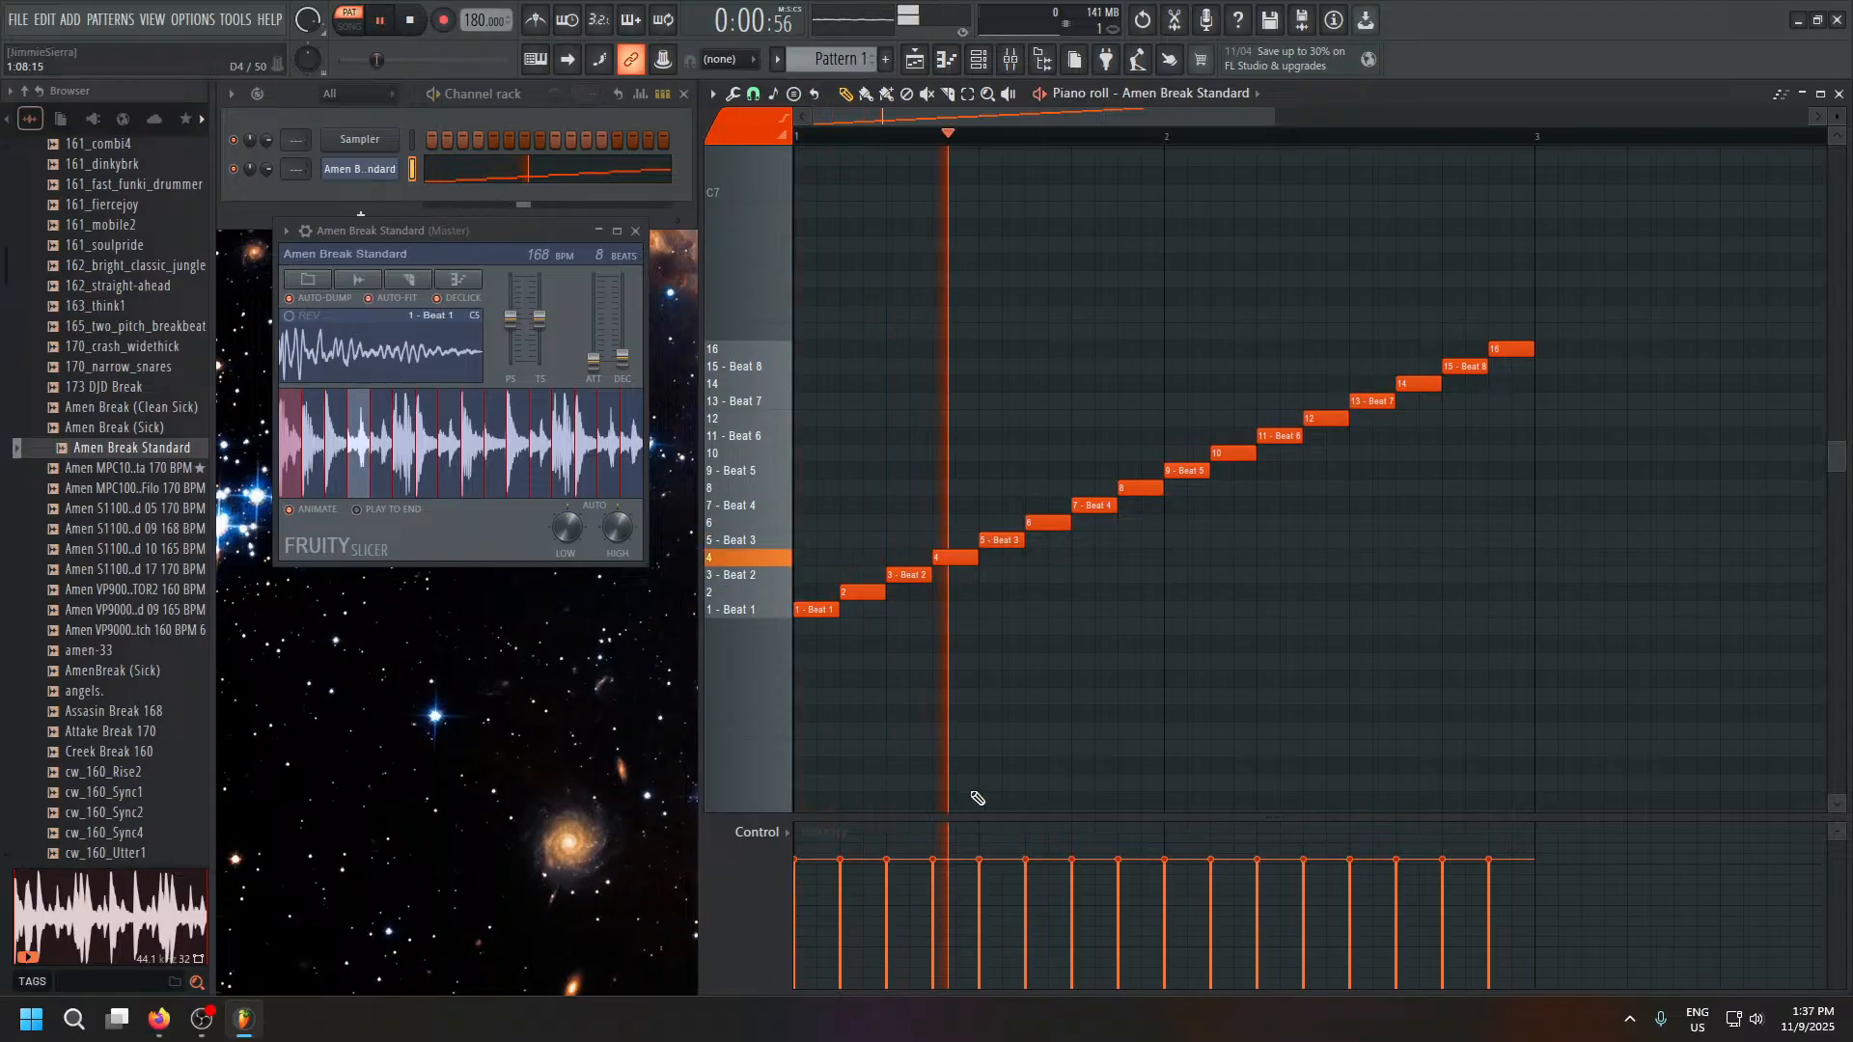
pyautogui.press('space')
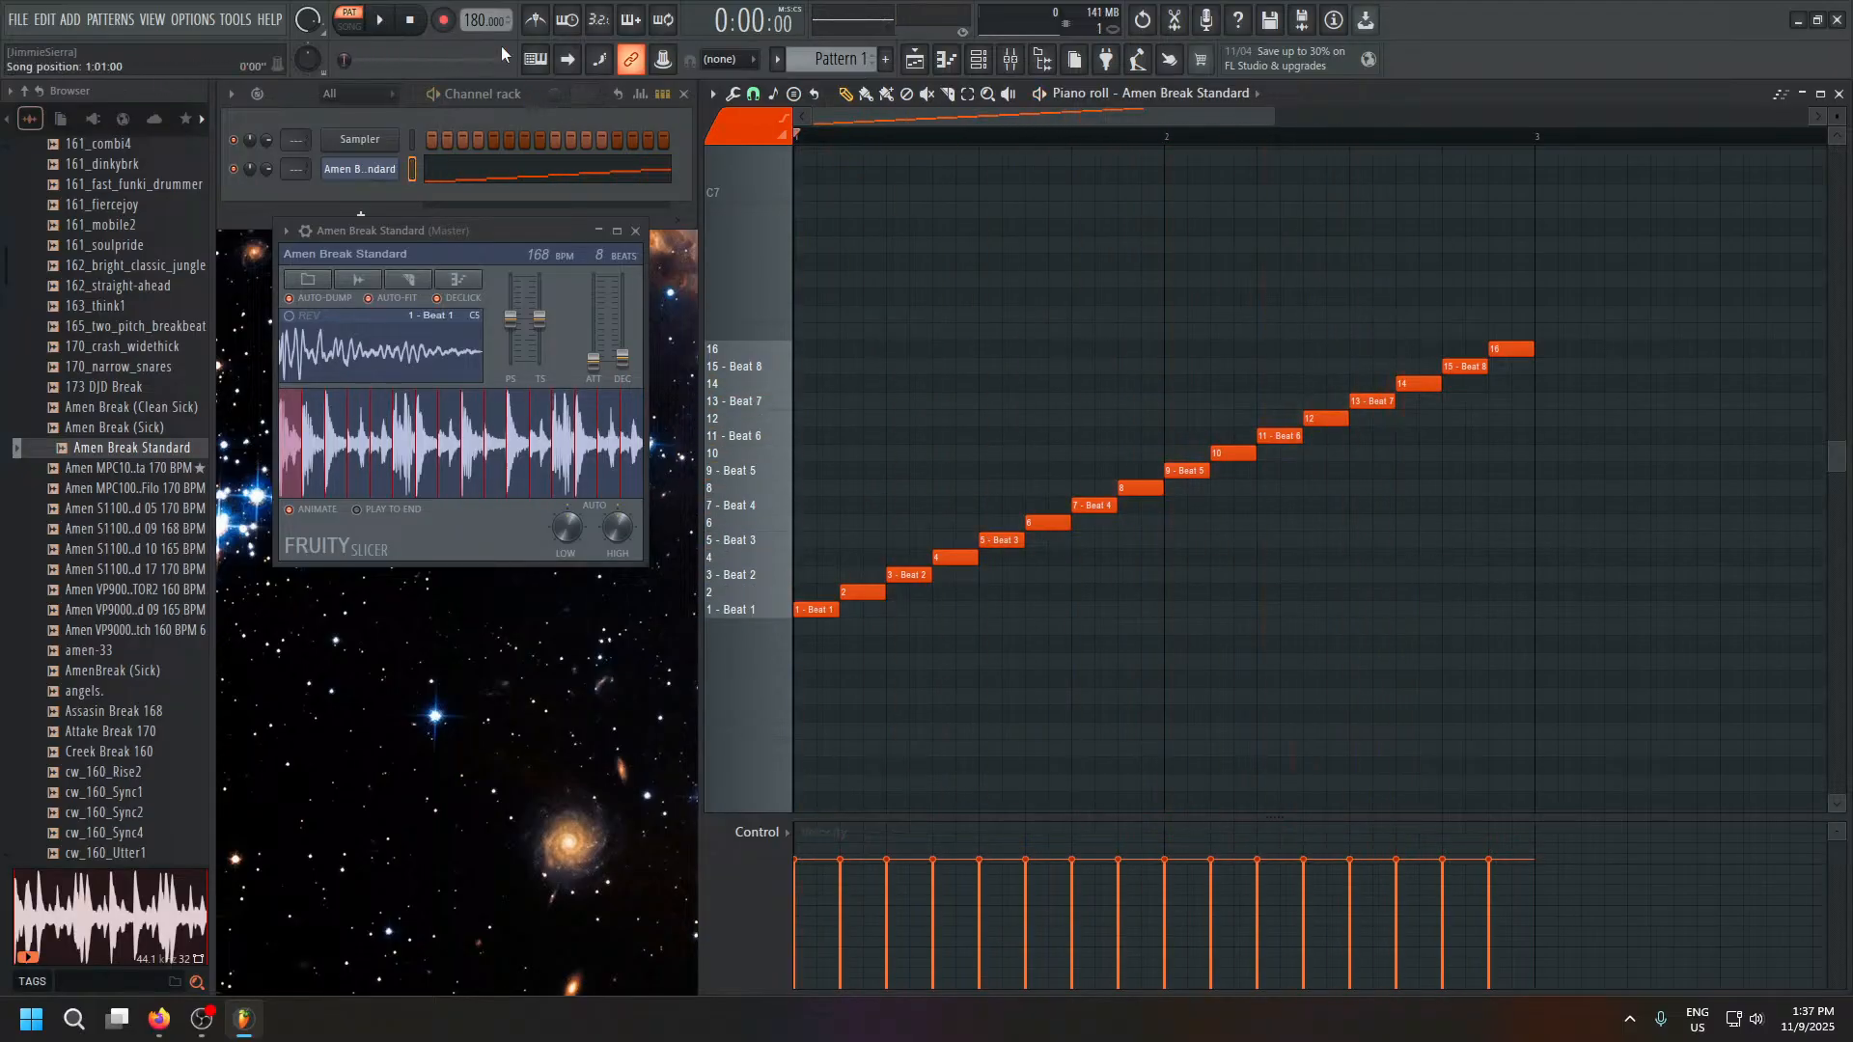
# Set the project tempo to 170 BPM, play the sliced pattern to check it, and close the Fruity Slicer window.
pyautogui.moveTo(478, 14); pyautogui.dragTo(477, 16)
pyautogui.press('space')
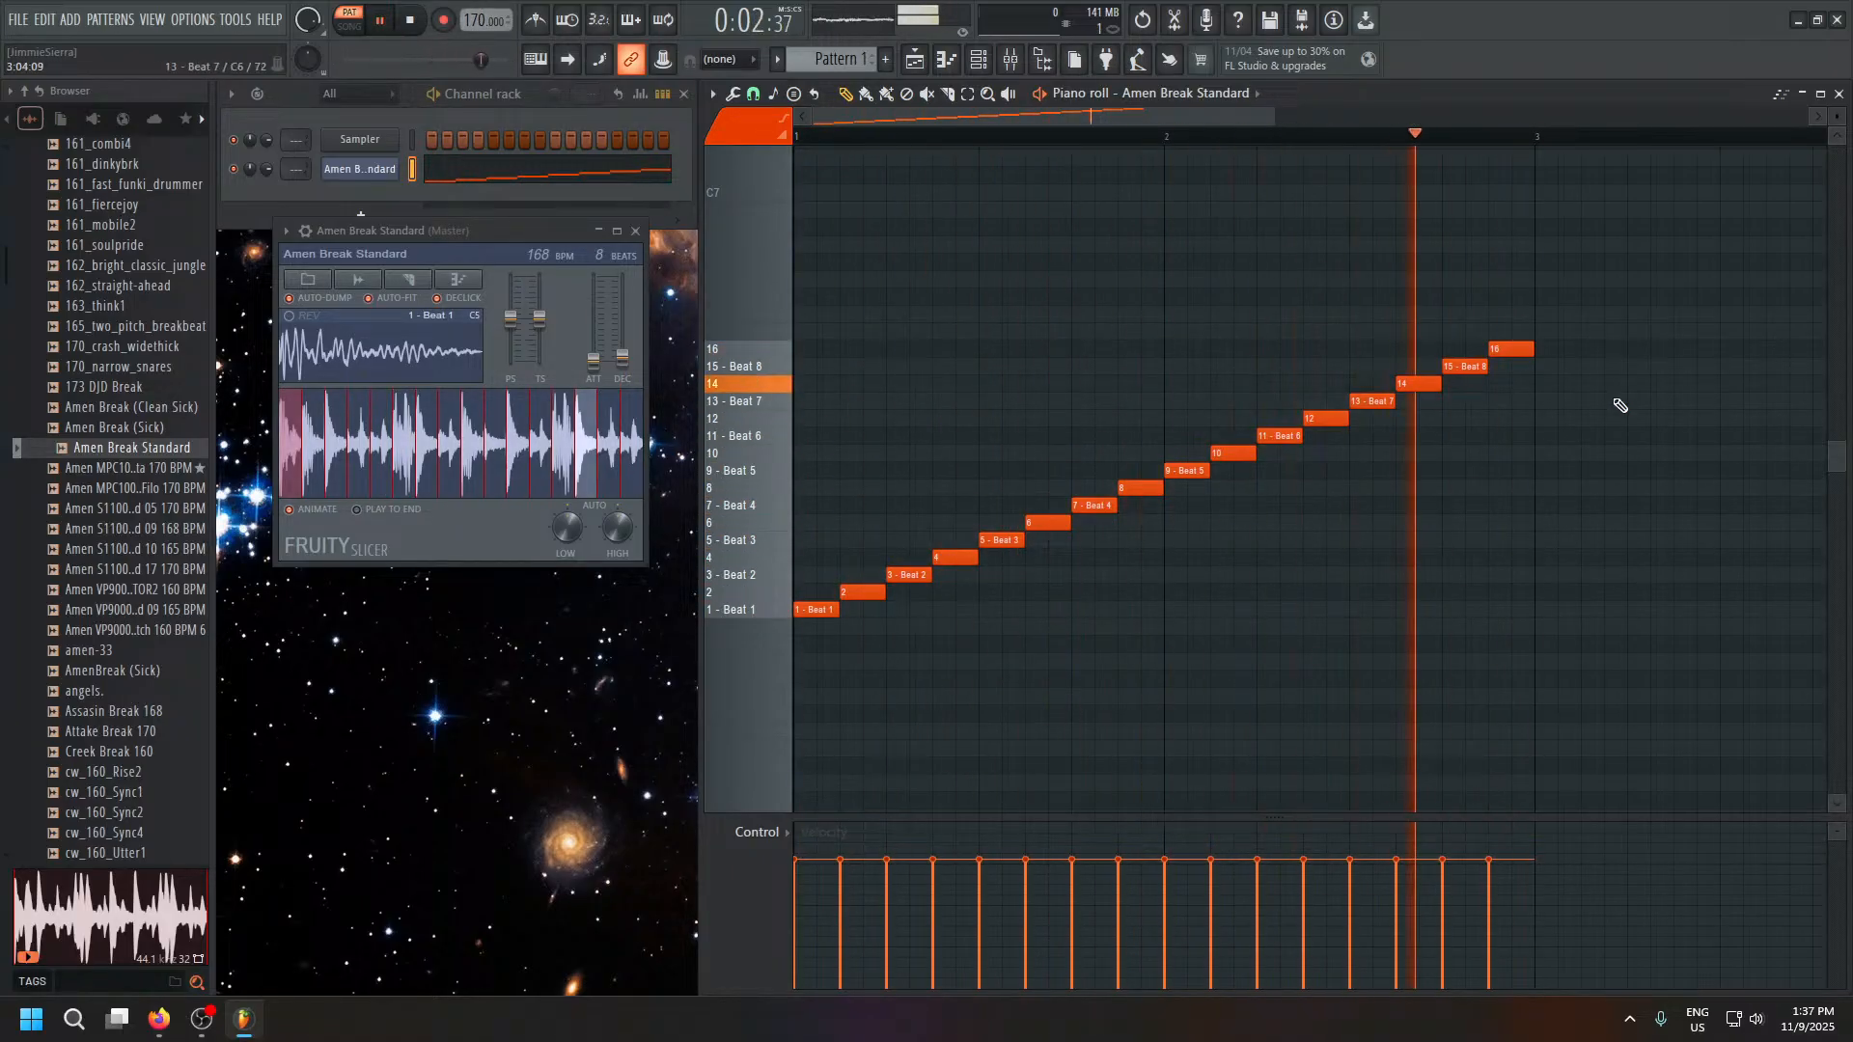
pyautogui.scroll(-4, 1225, 145)
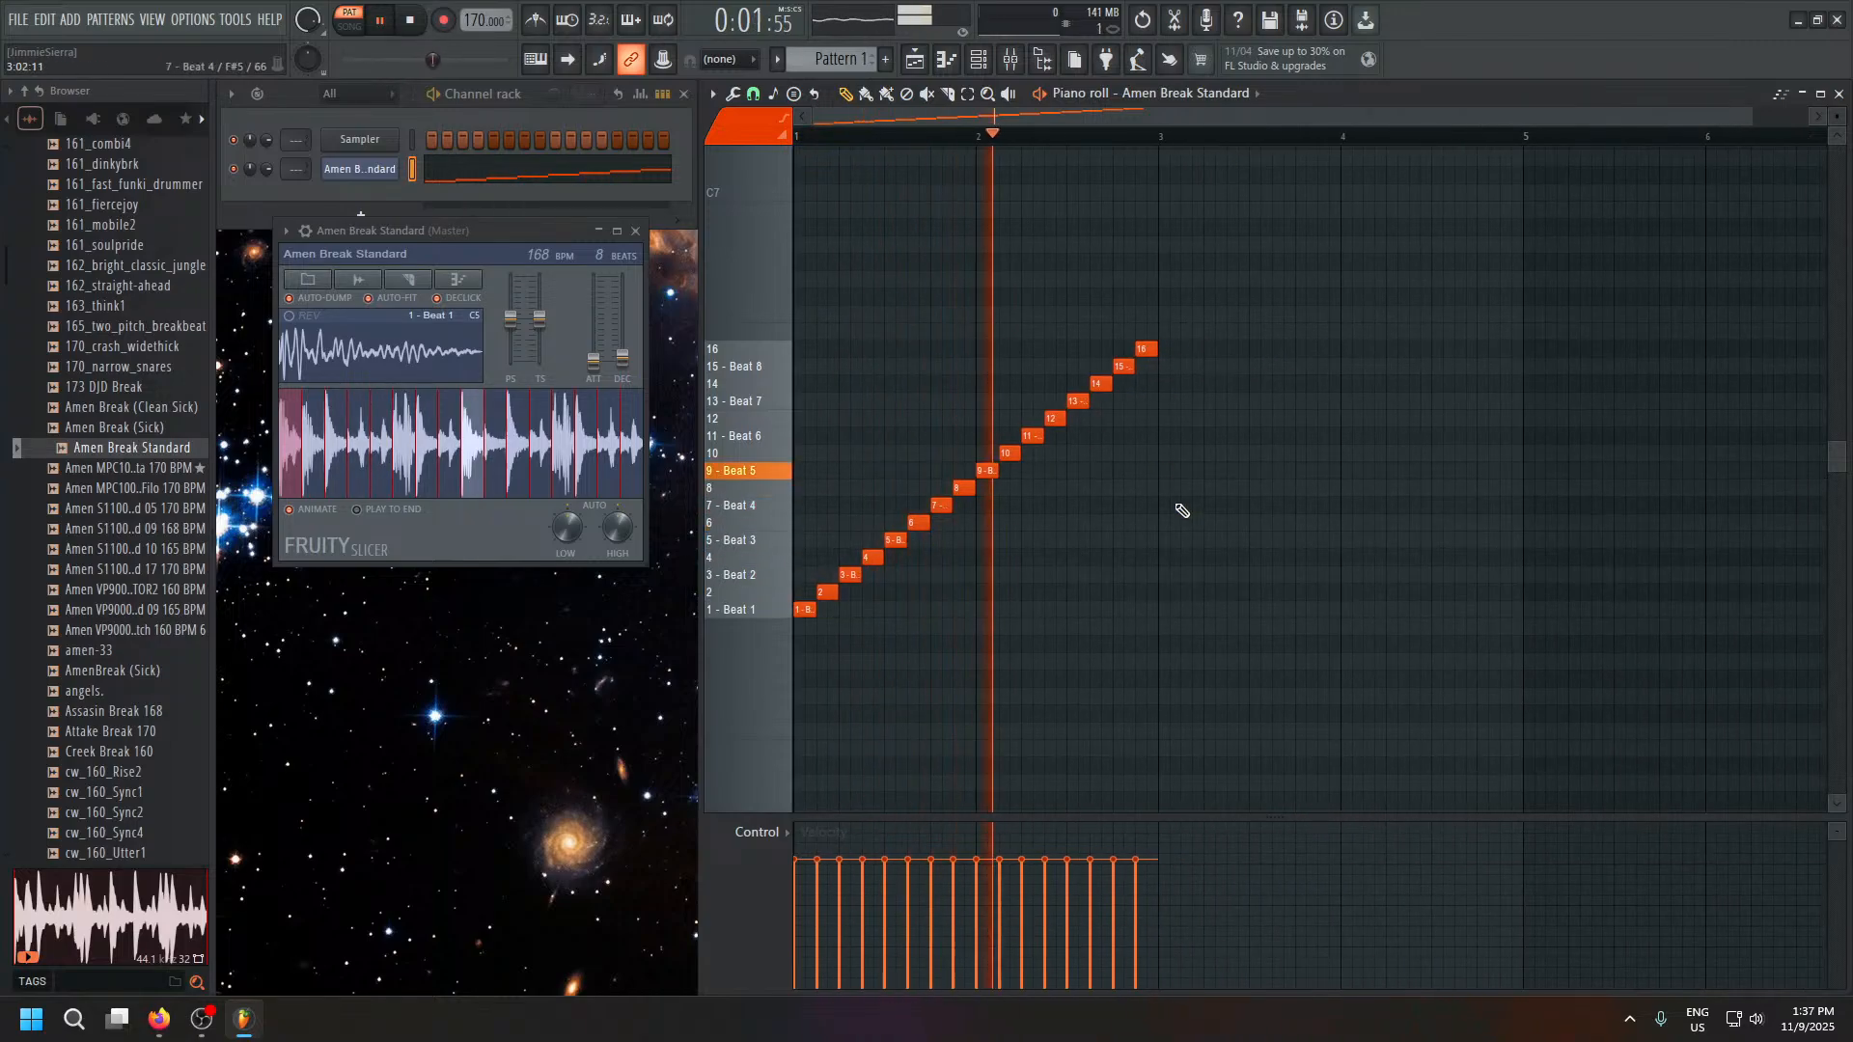
pyautogui.click(635, 230)
pyautogui.press('space')
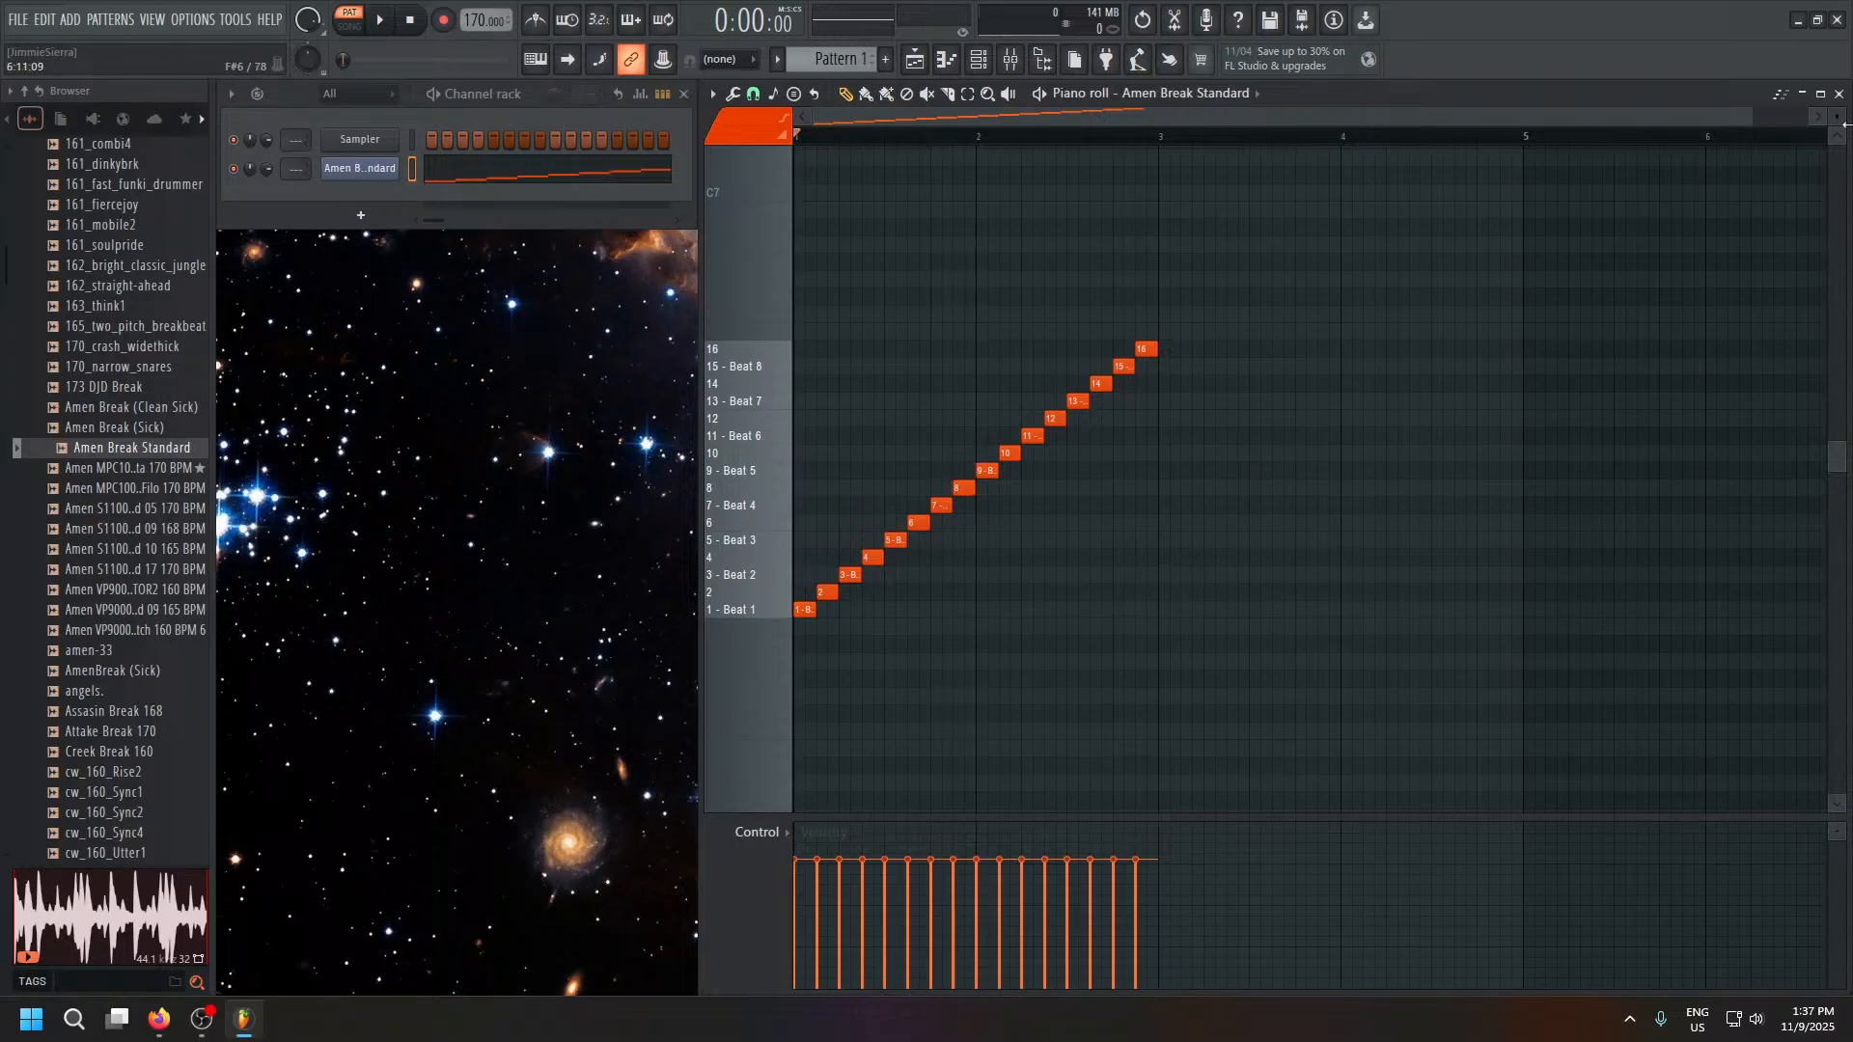
# Close the piano roll and place four Pattern 1 clips back to back on Track 1, from bar 1 to bar 9.
pyautogui.click(1839, 94)
pyautogui.click(1004, 174)
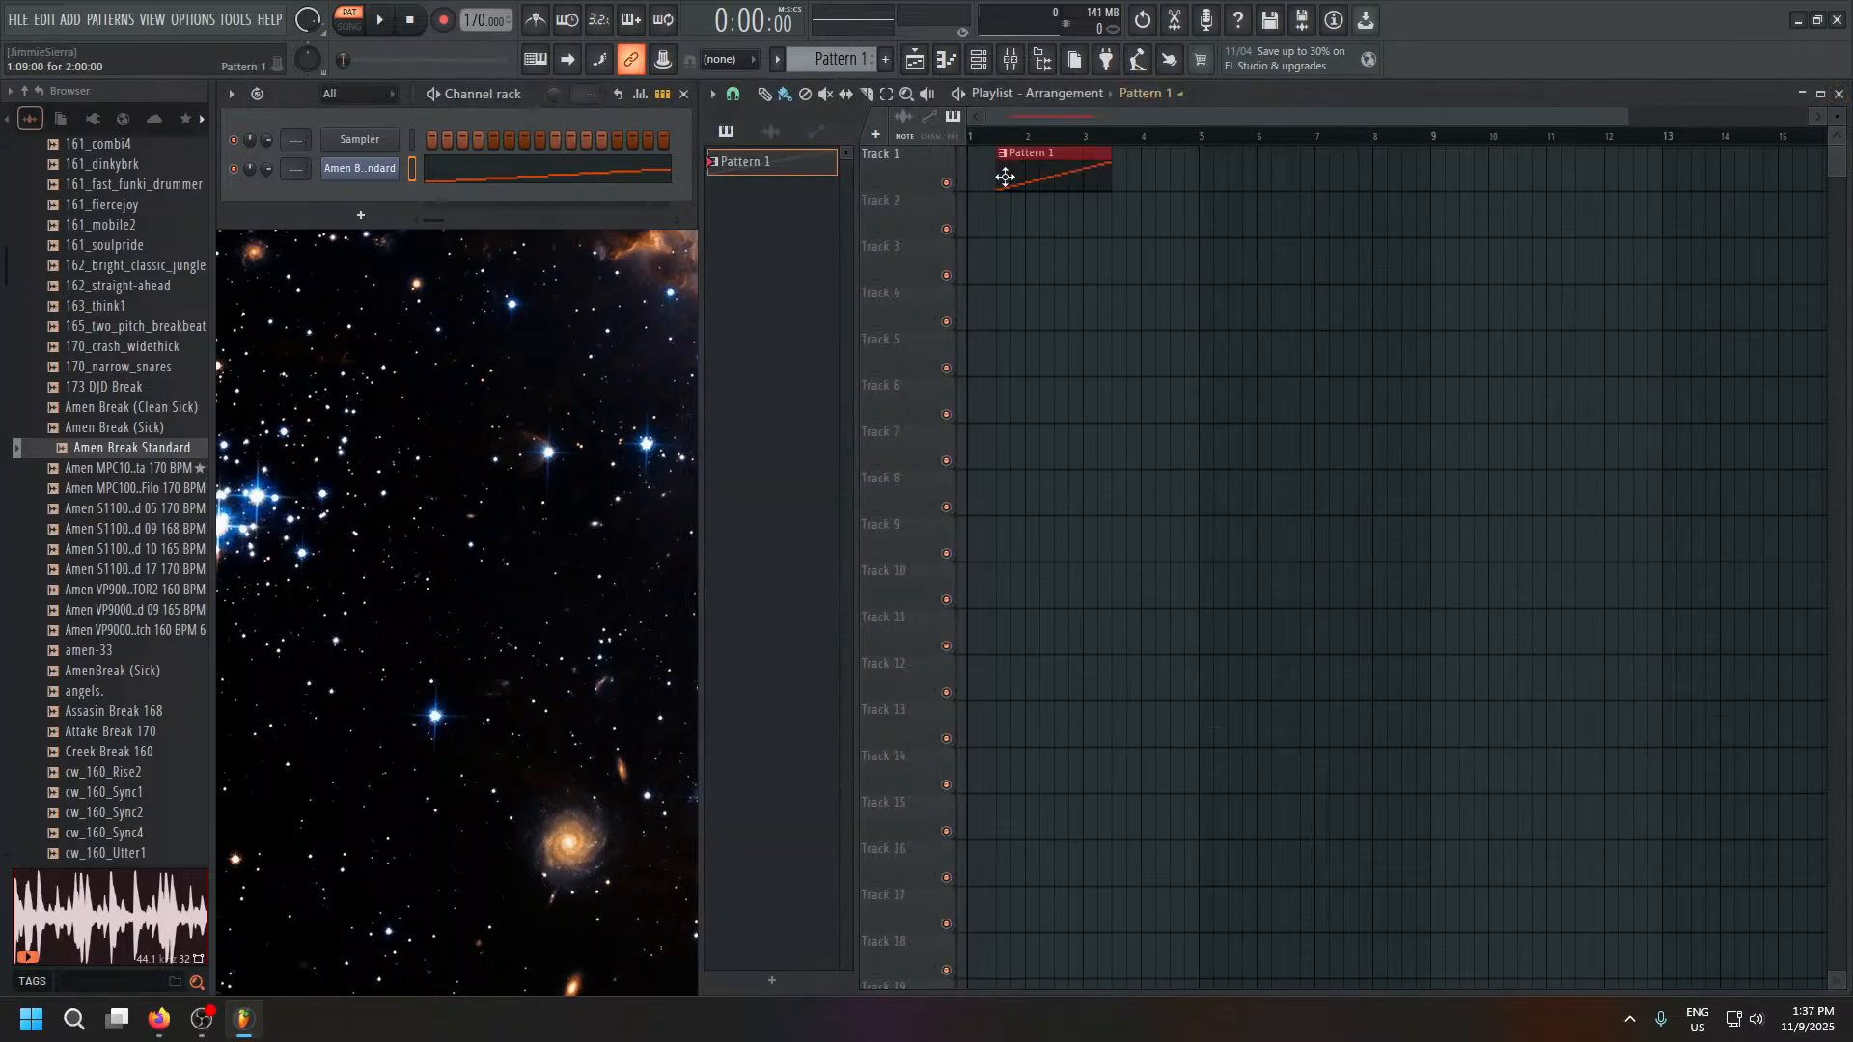
pyautogui.click(1045, 187)
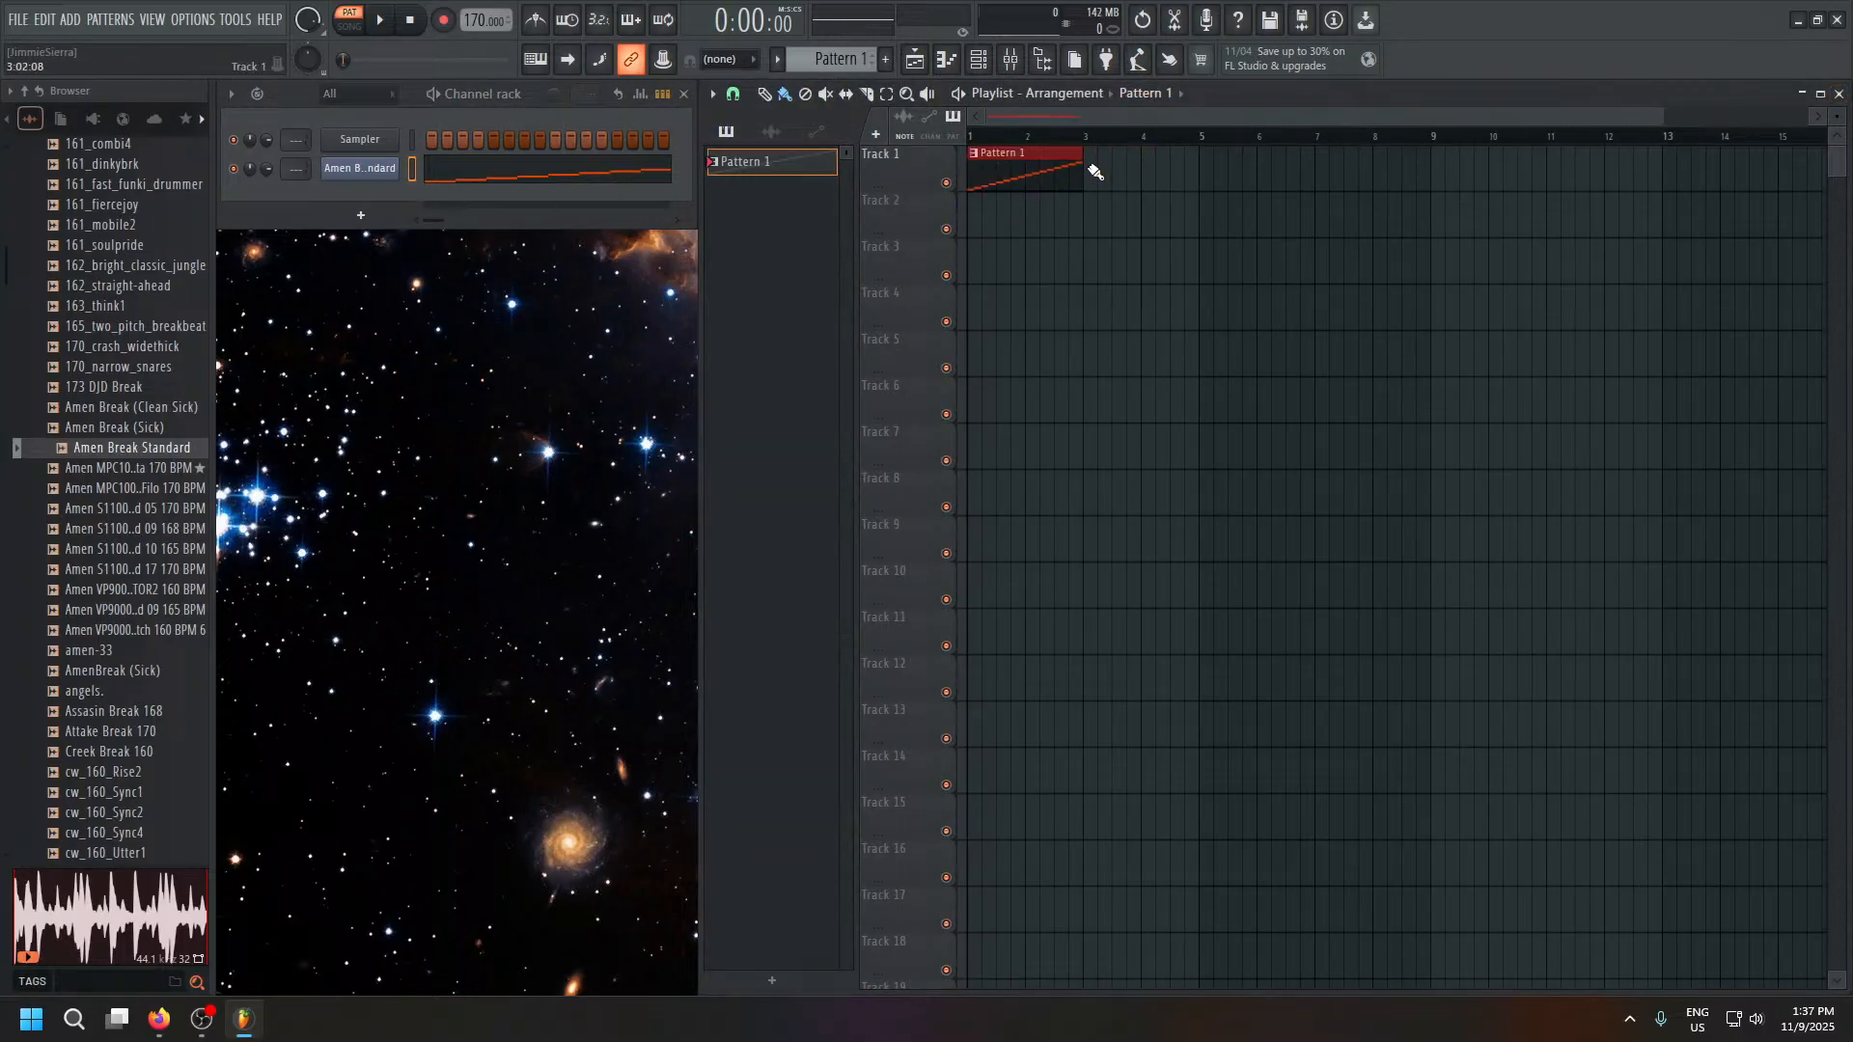
pyautogui.moveTo(1093, 170); pyautogui.dragTo(1400, 173)
# Switch to song mode, play the arrangement, and collapse the browser's folder structure.
pyautogui.press('space')
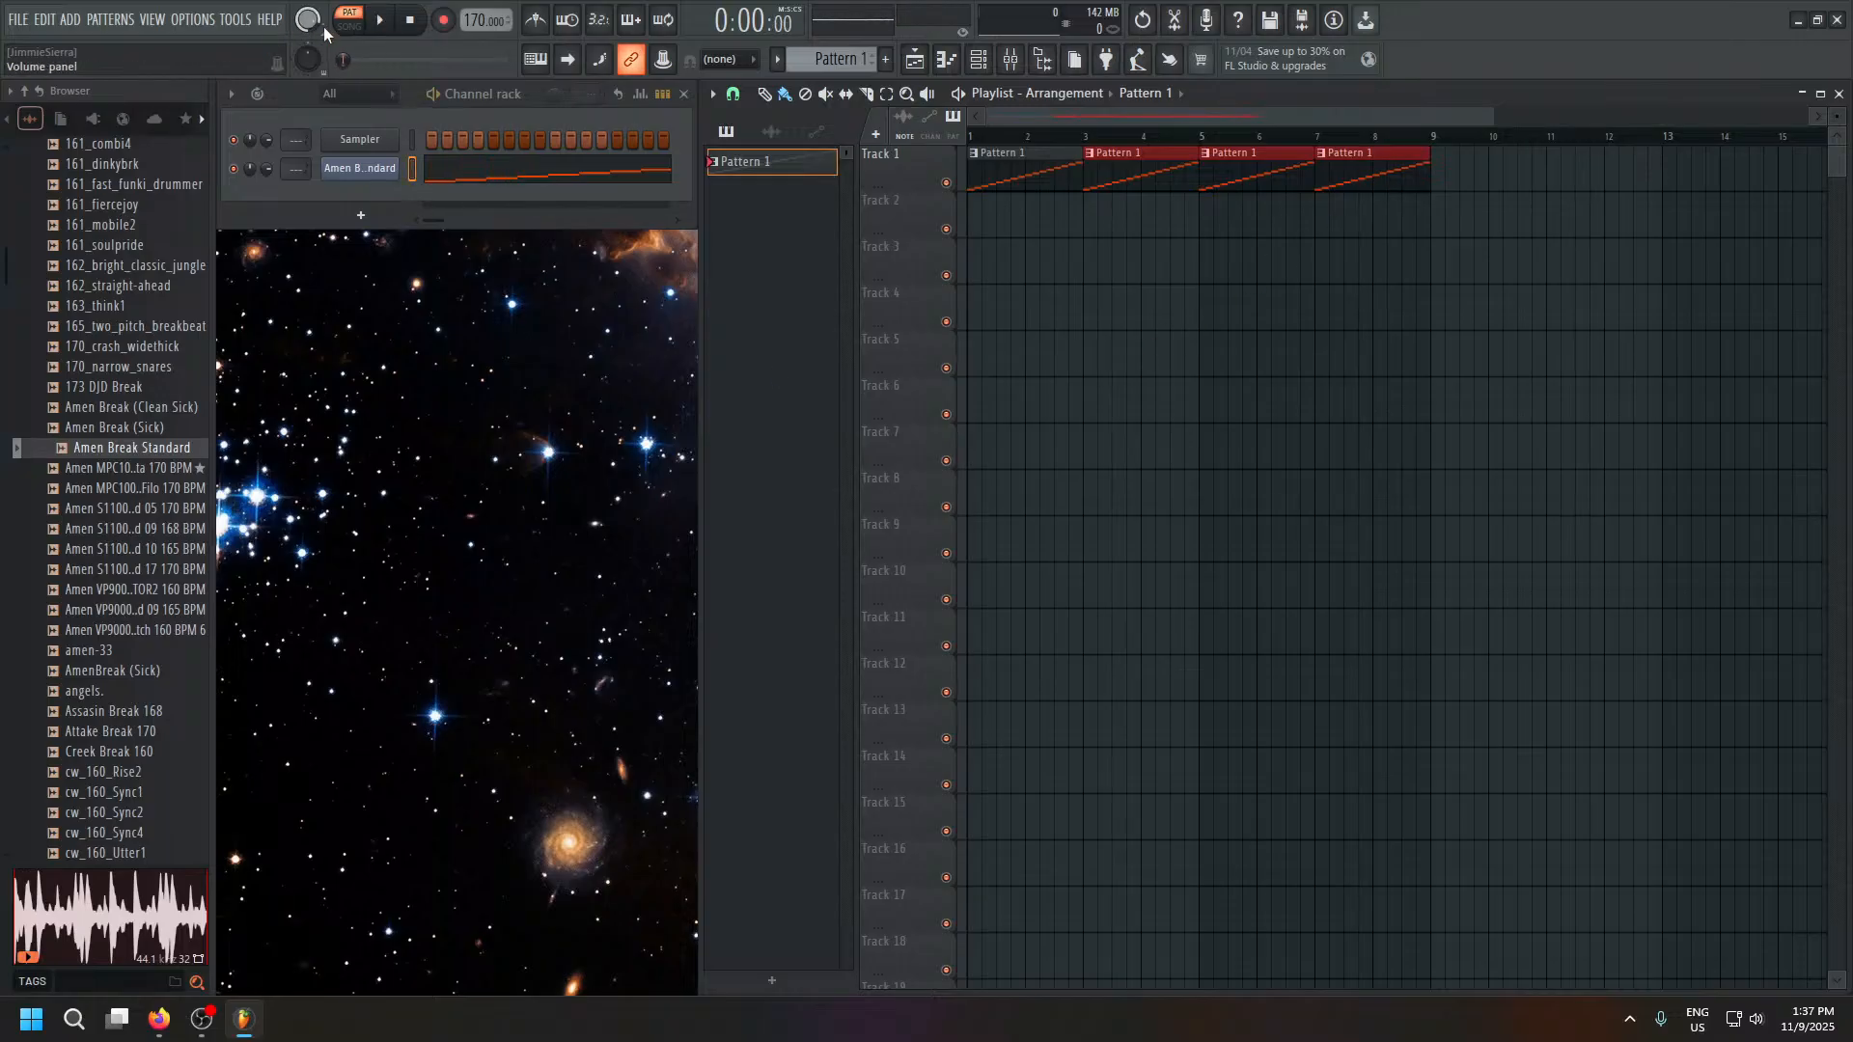
pyautogui.click(348, 26)
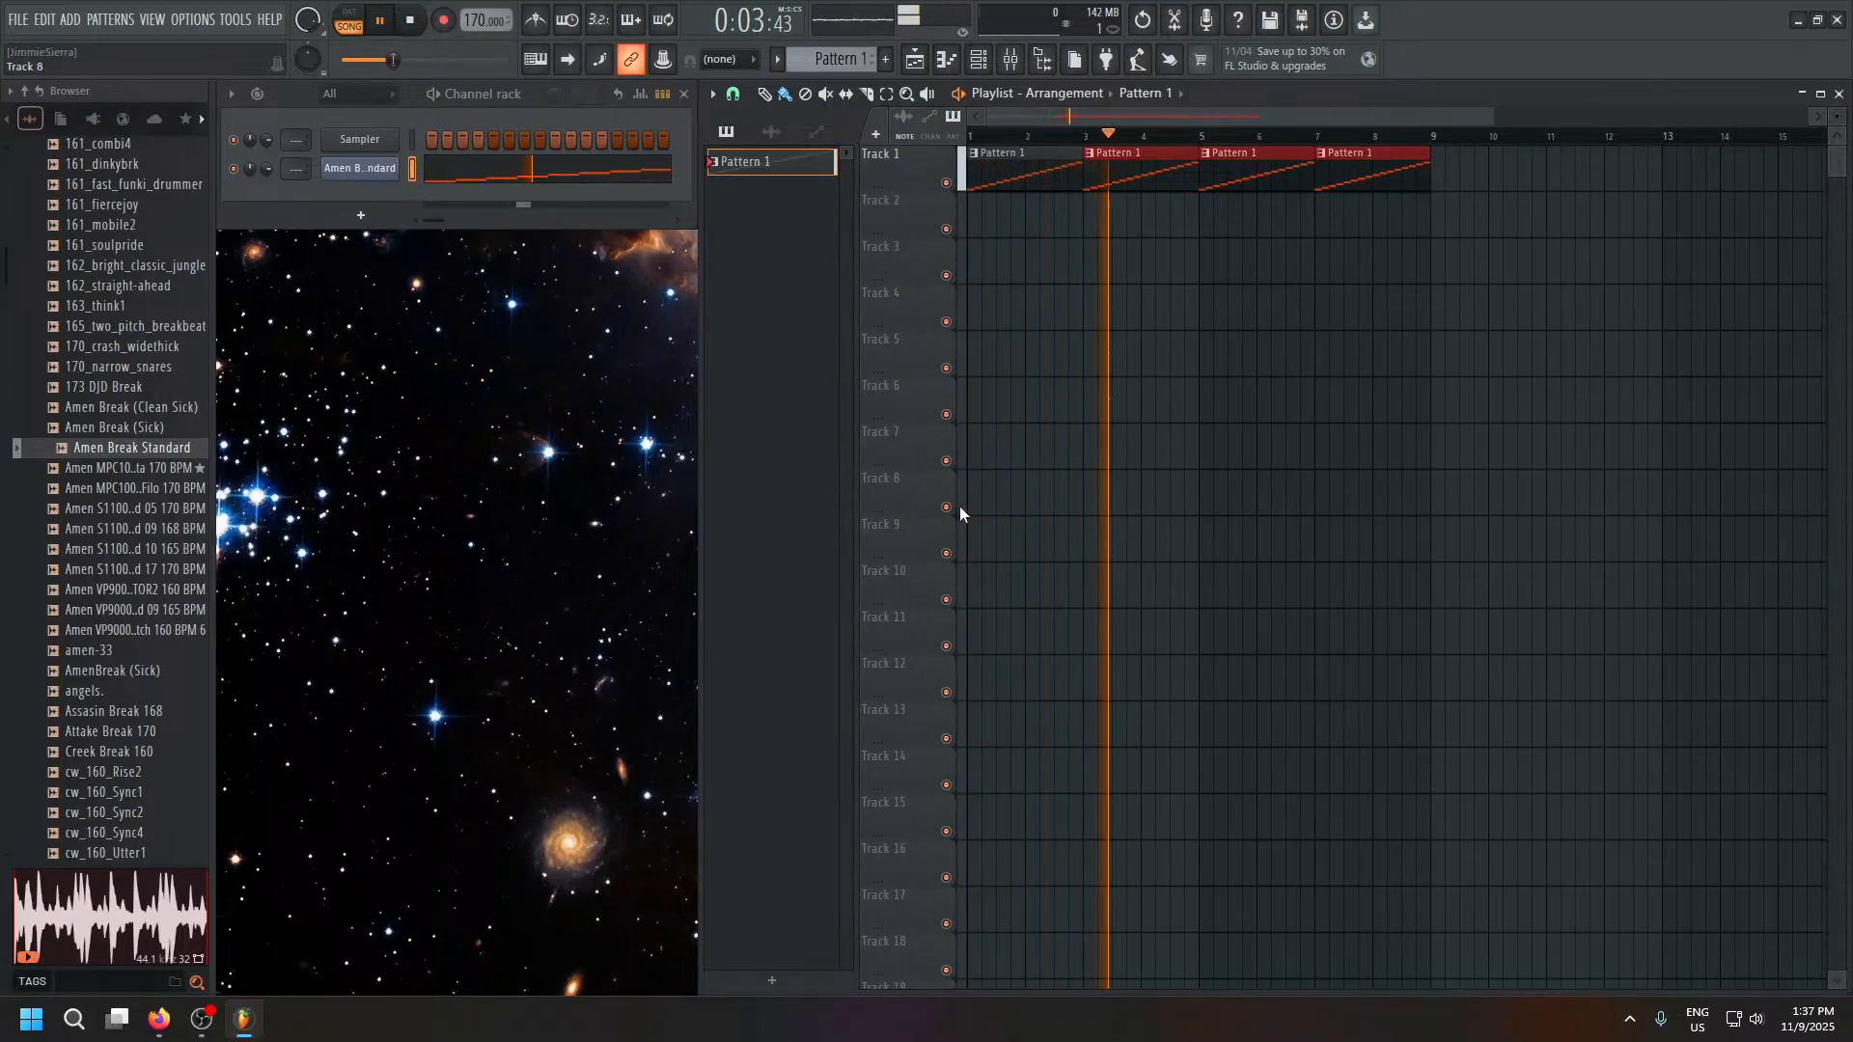
pyautogui.press('space')
pyautogui.press('space')
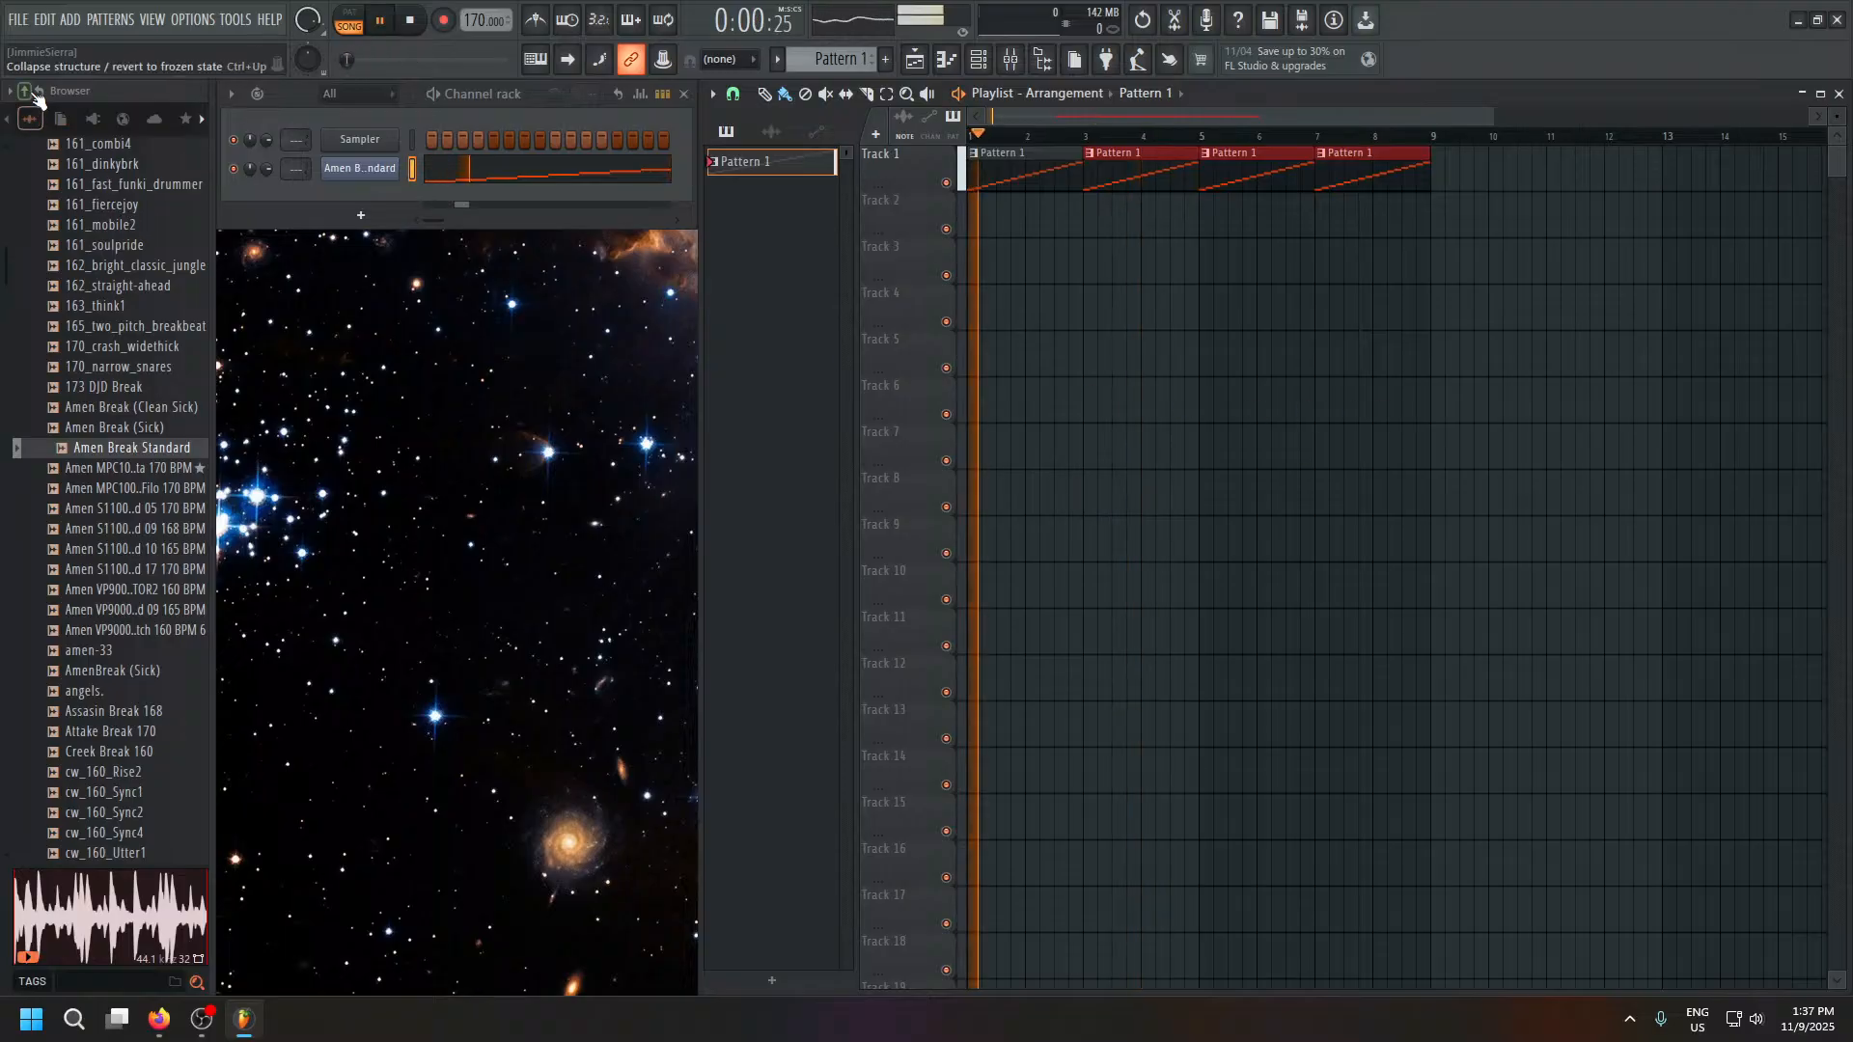
pyautogui.press('space')
pyautogui.click(24, 91)
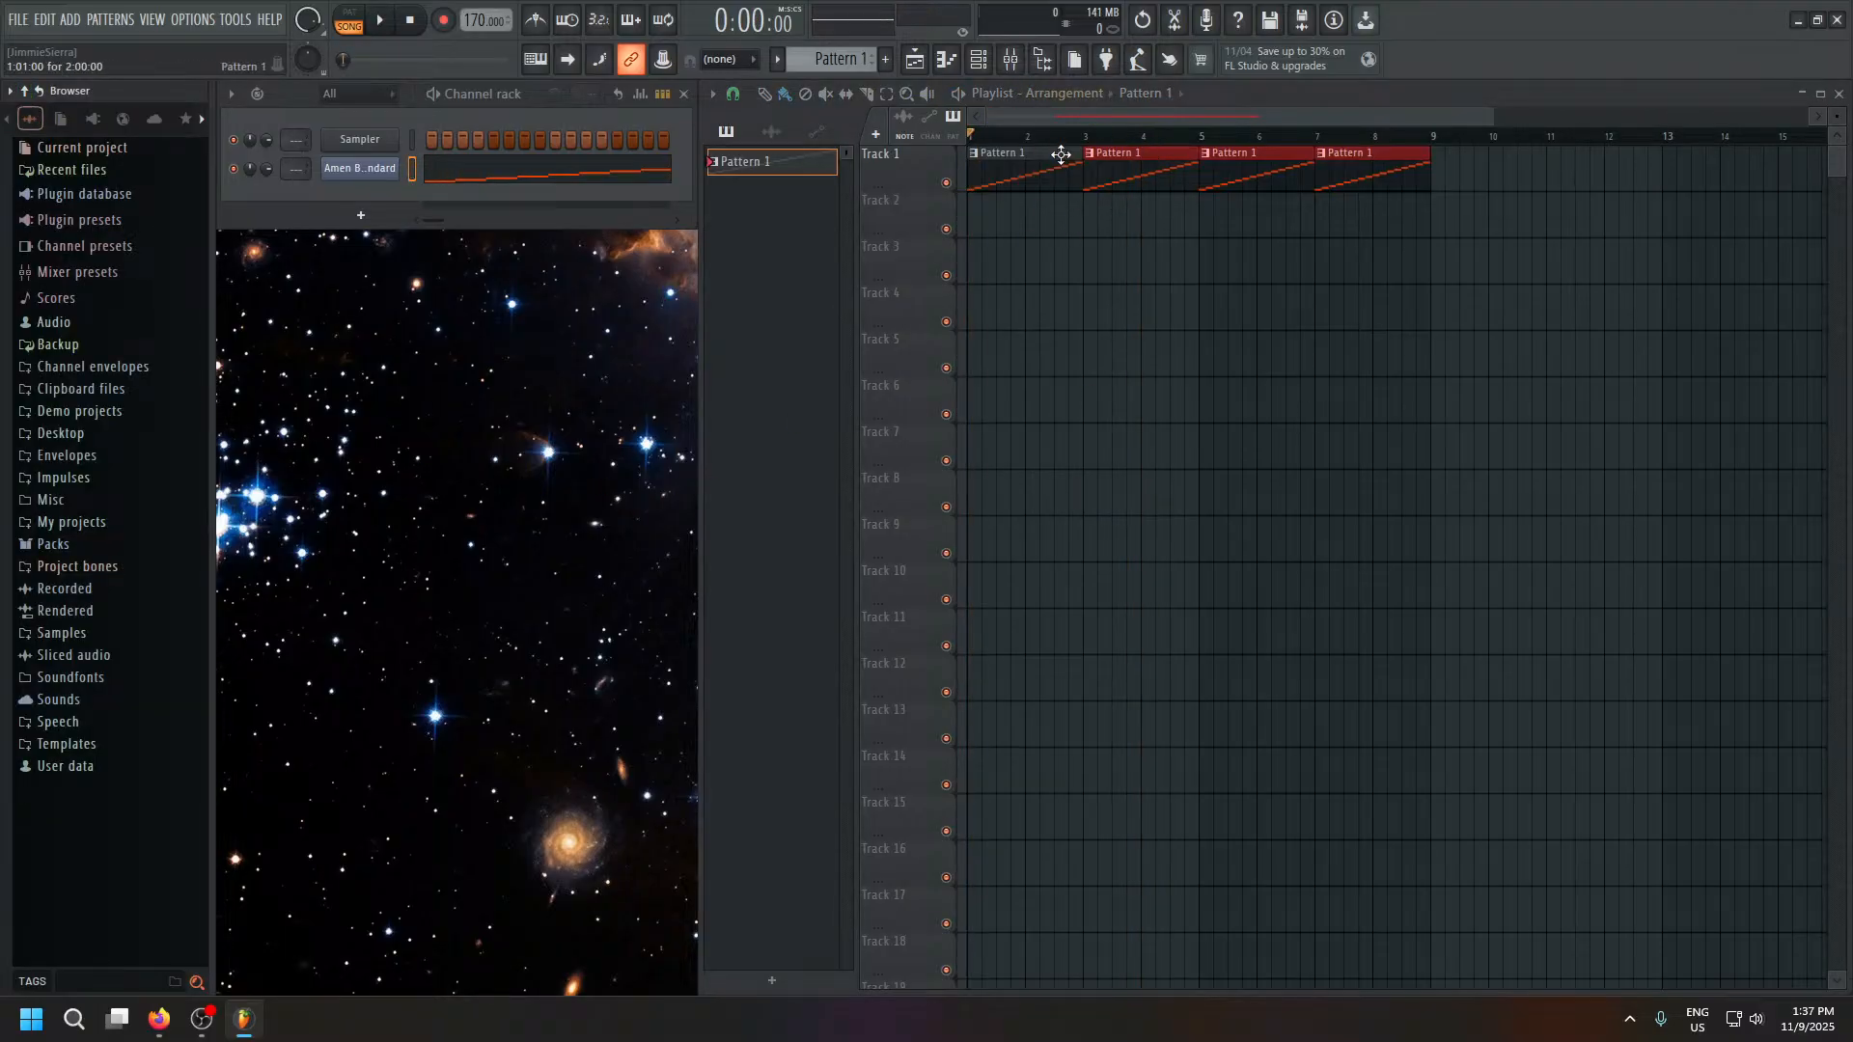
# Open the mixer and delete the unused Sampler channel from the channel rack.
pyautogui.click(1023, 179)
pyautogui.click(1011, 61)
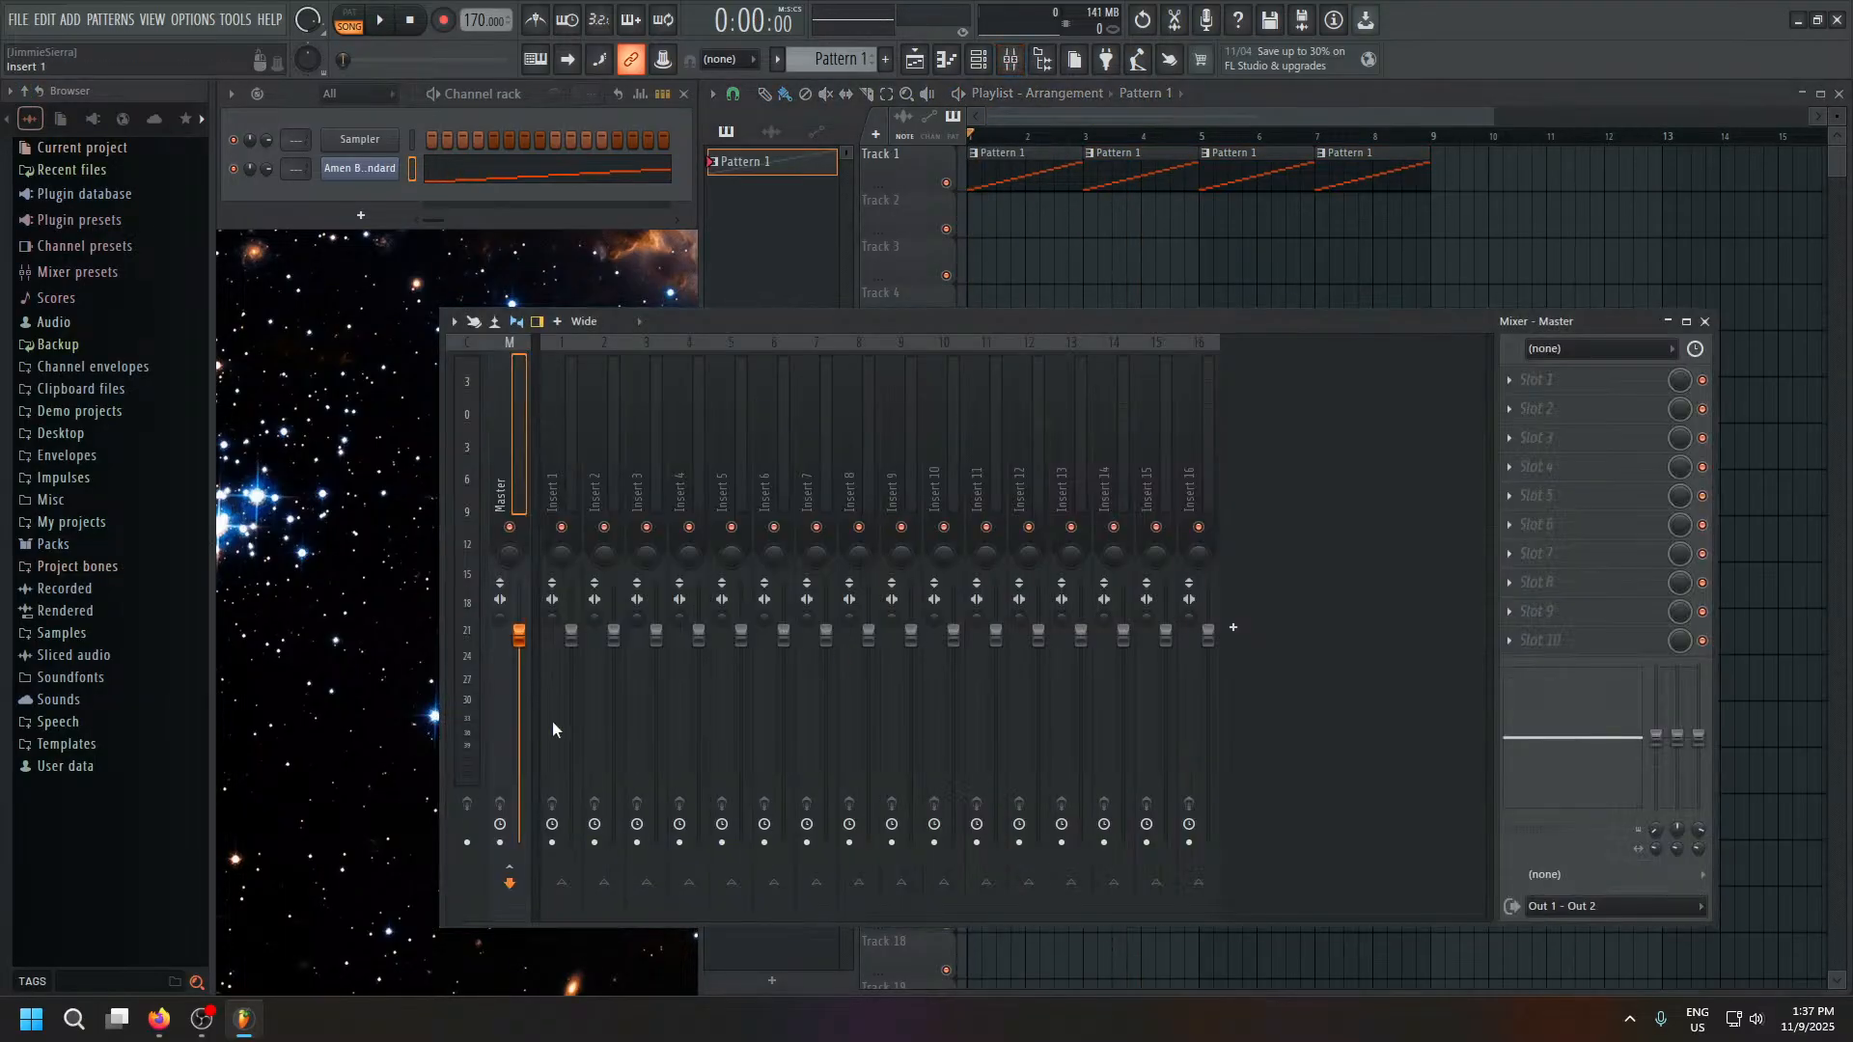
pyautogui.rightClick(376, 144)
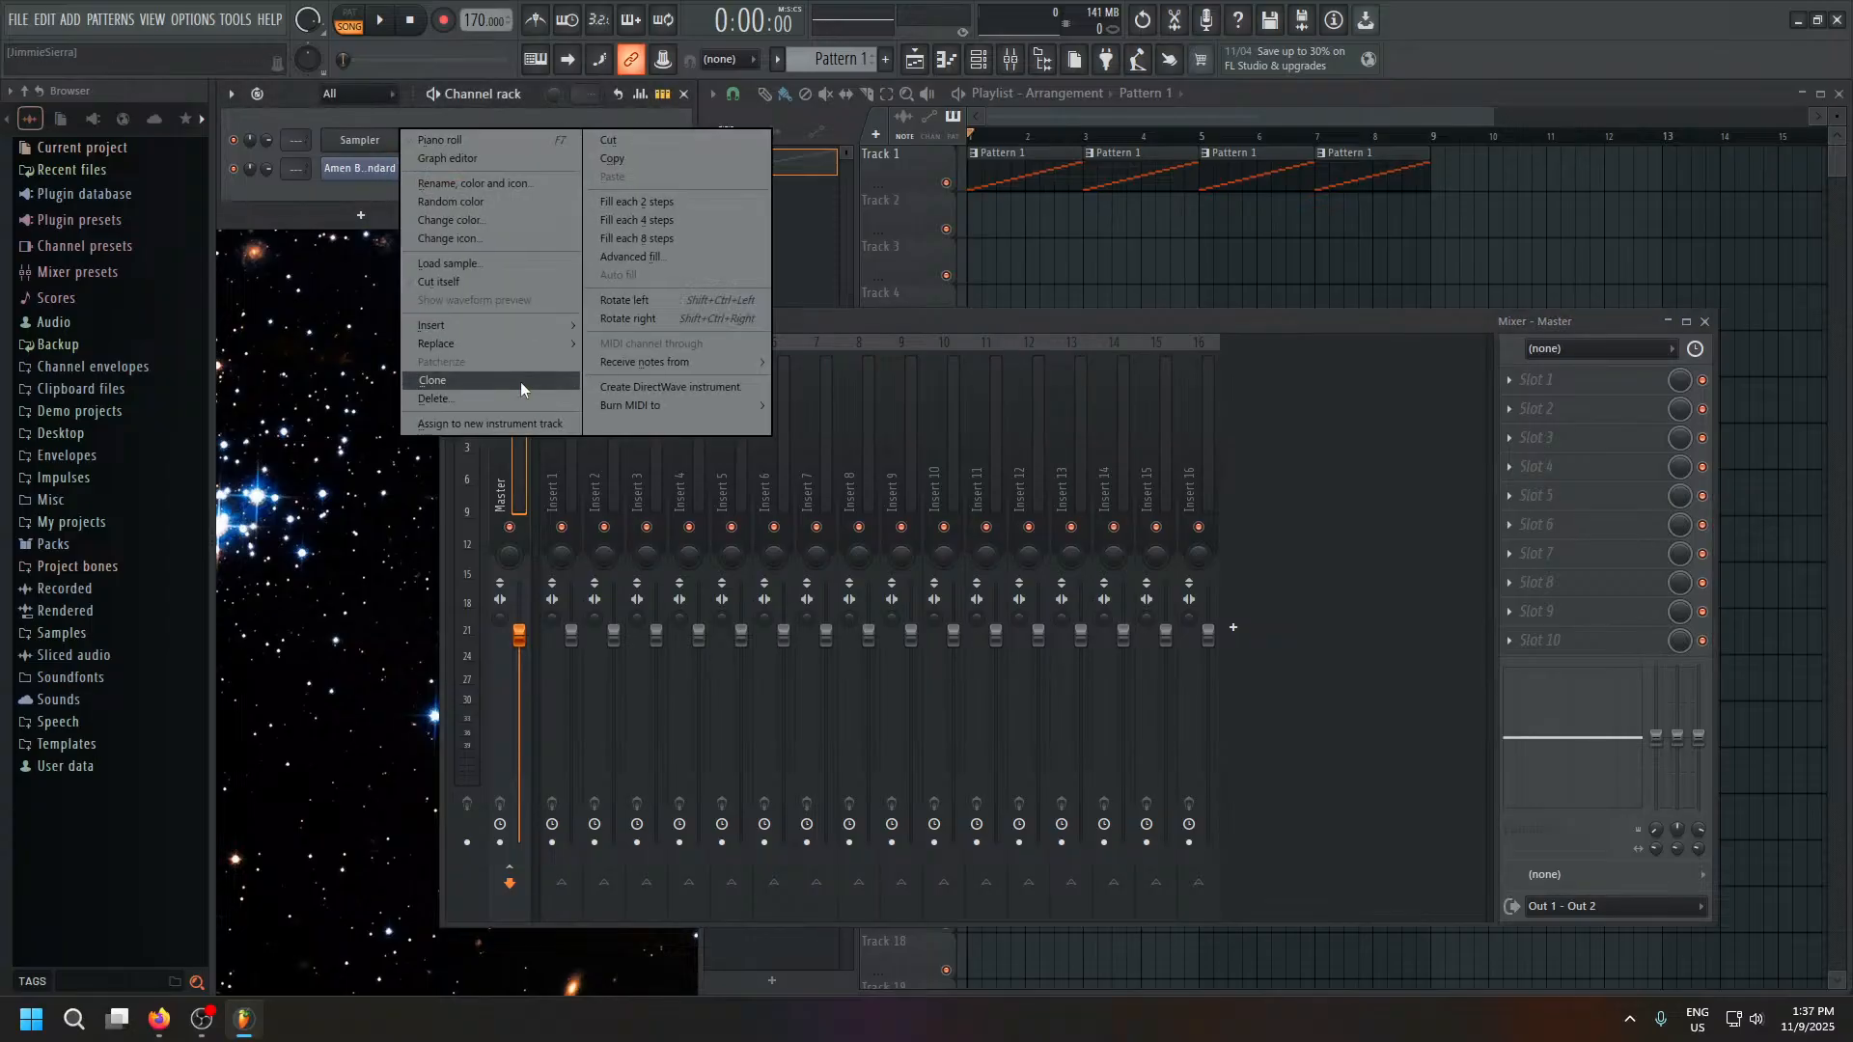
pyautogui.click(519, 397)
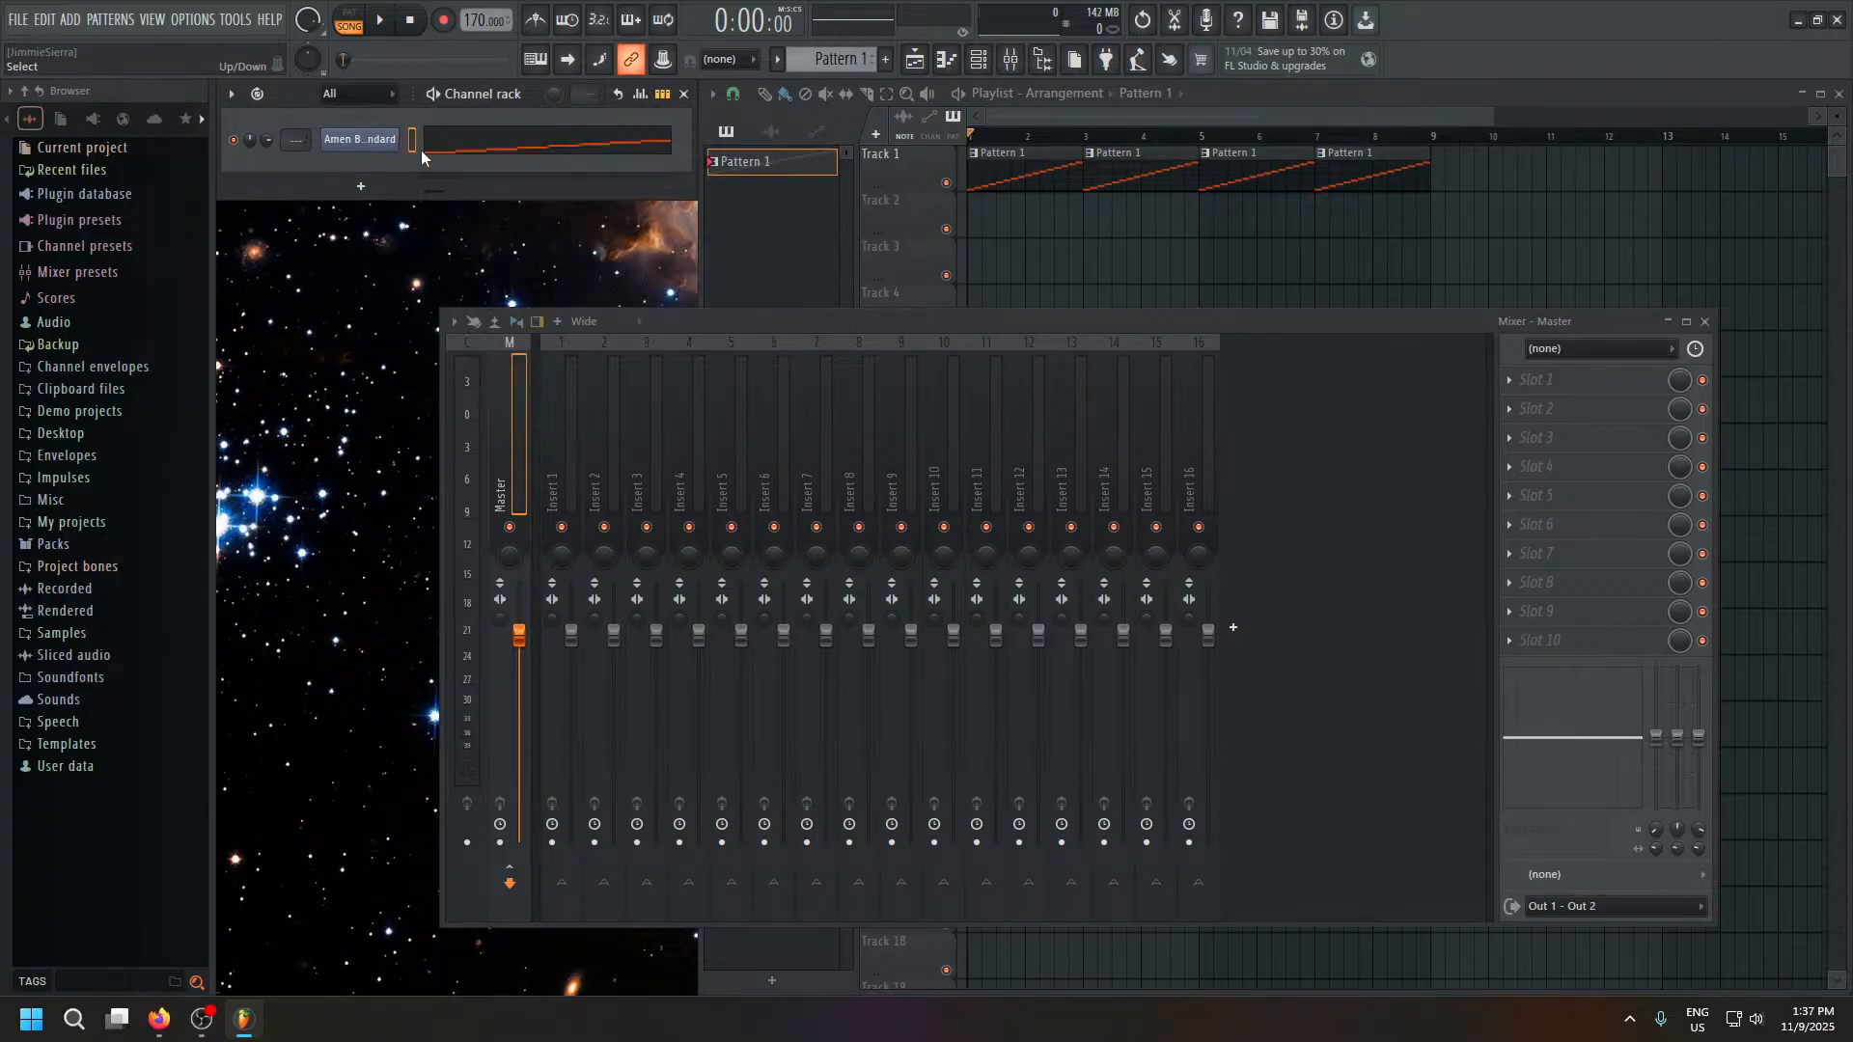
# Route the Amen Break Standard channel to mixer Insert 1.
pyautogui.click(559, 482)
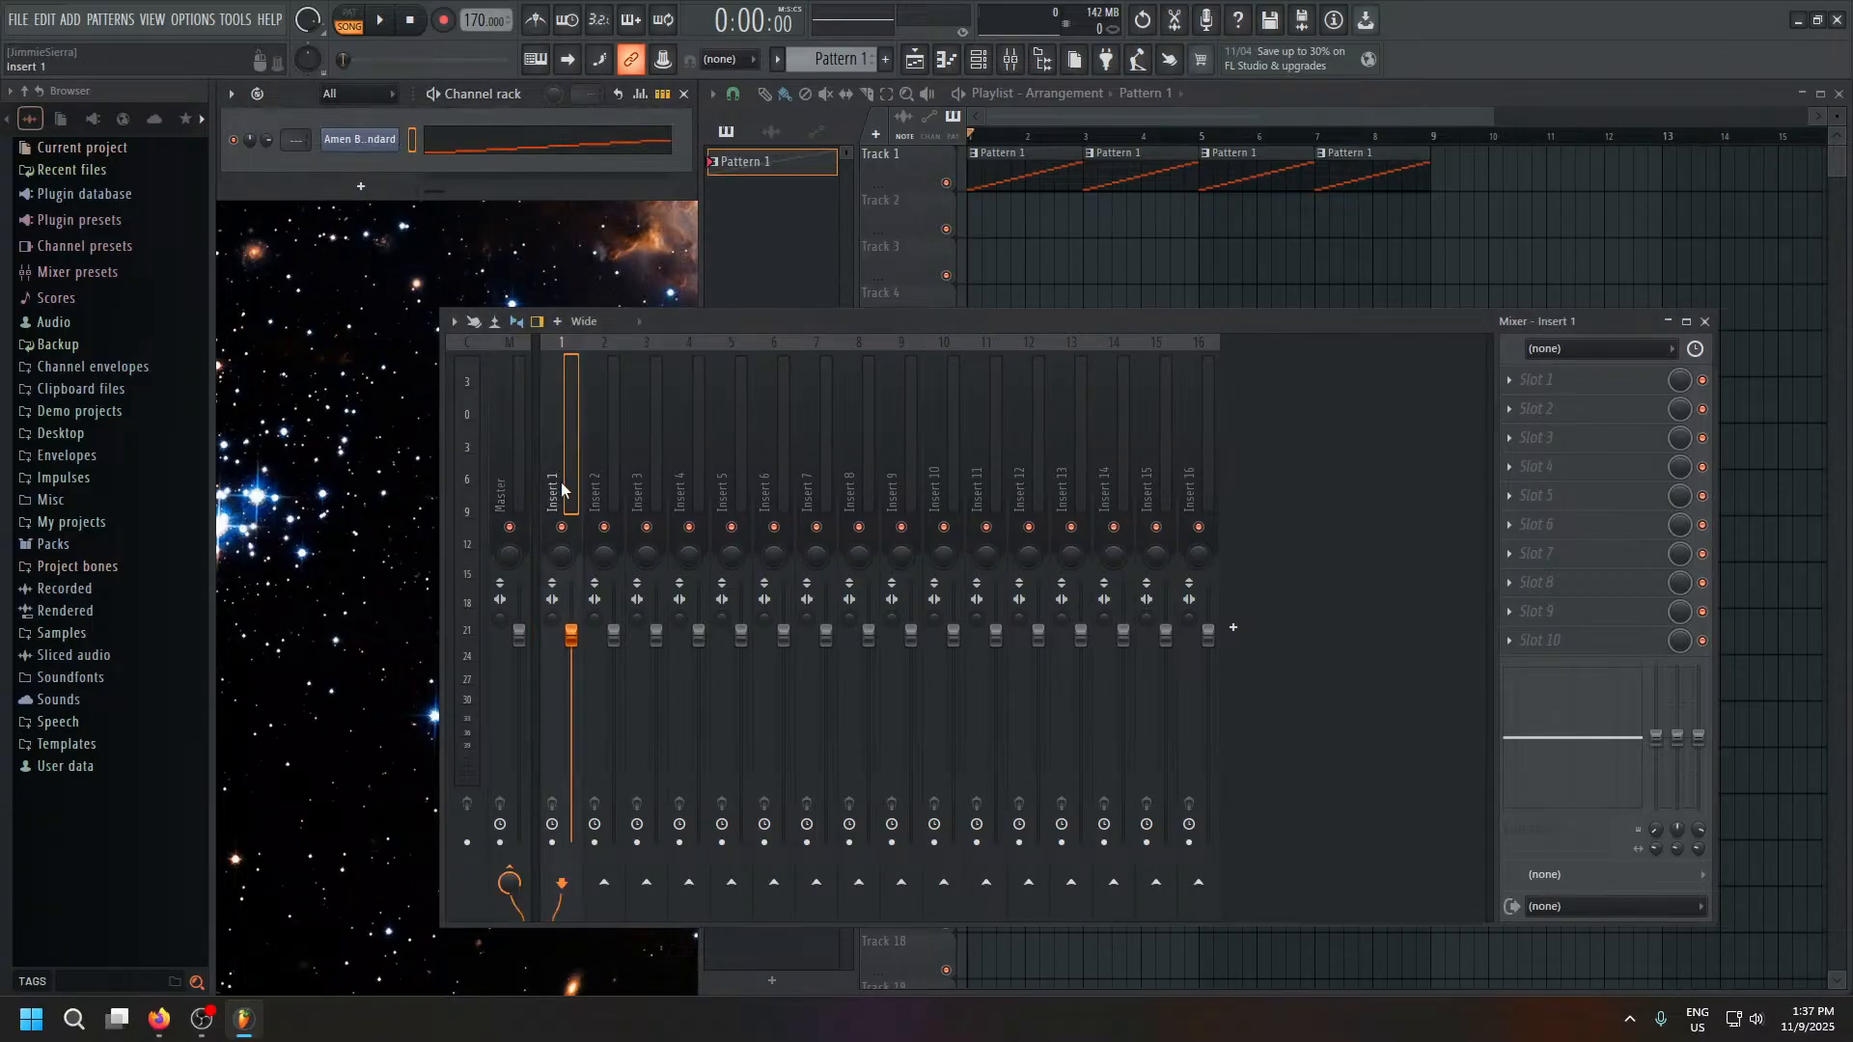
pyautogui.rightClick(575, 482)
pyautogui.moveTo(716, 532)
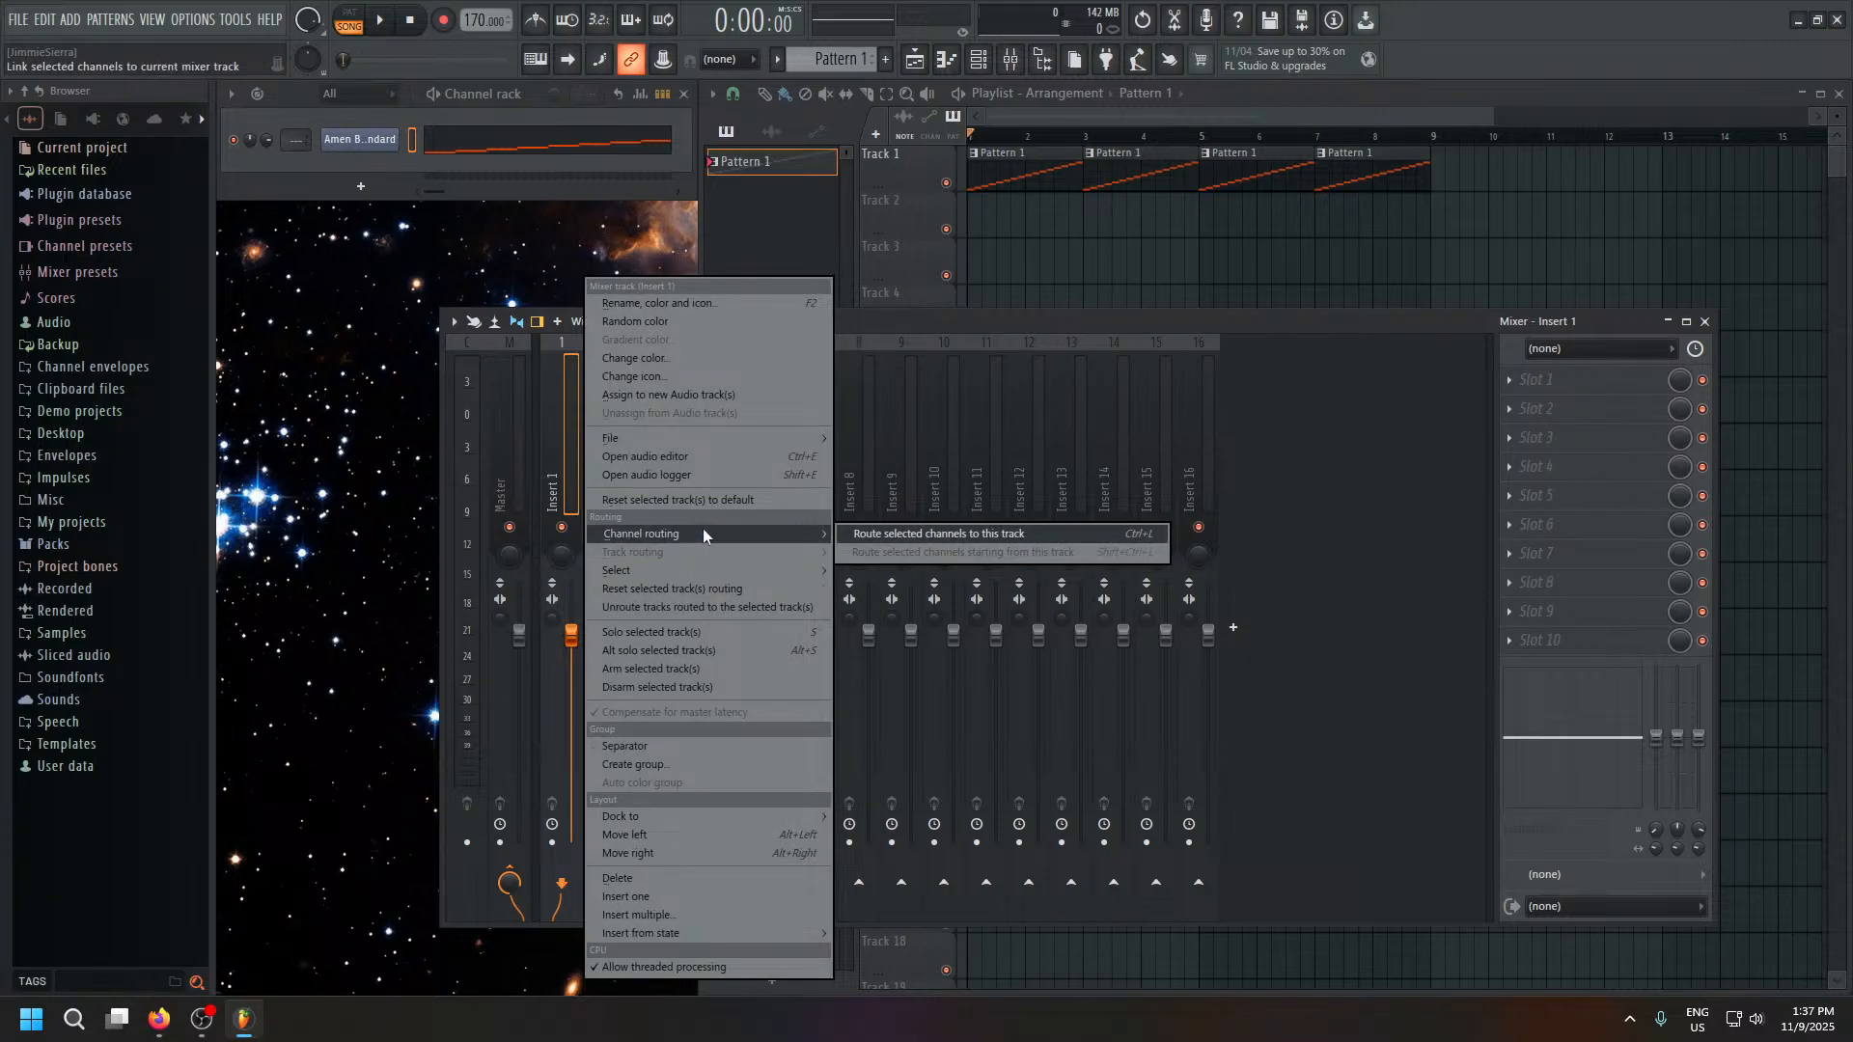
pyautogui.click(988, 536)
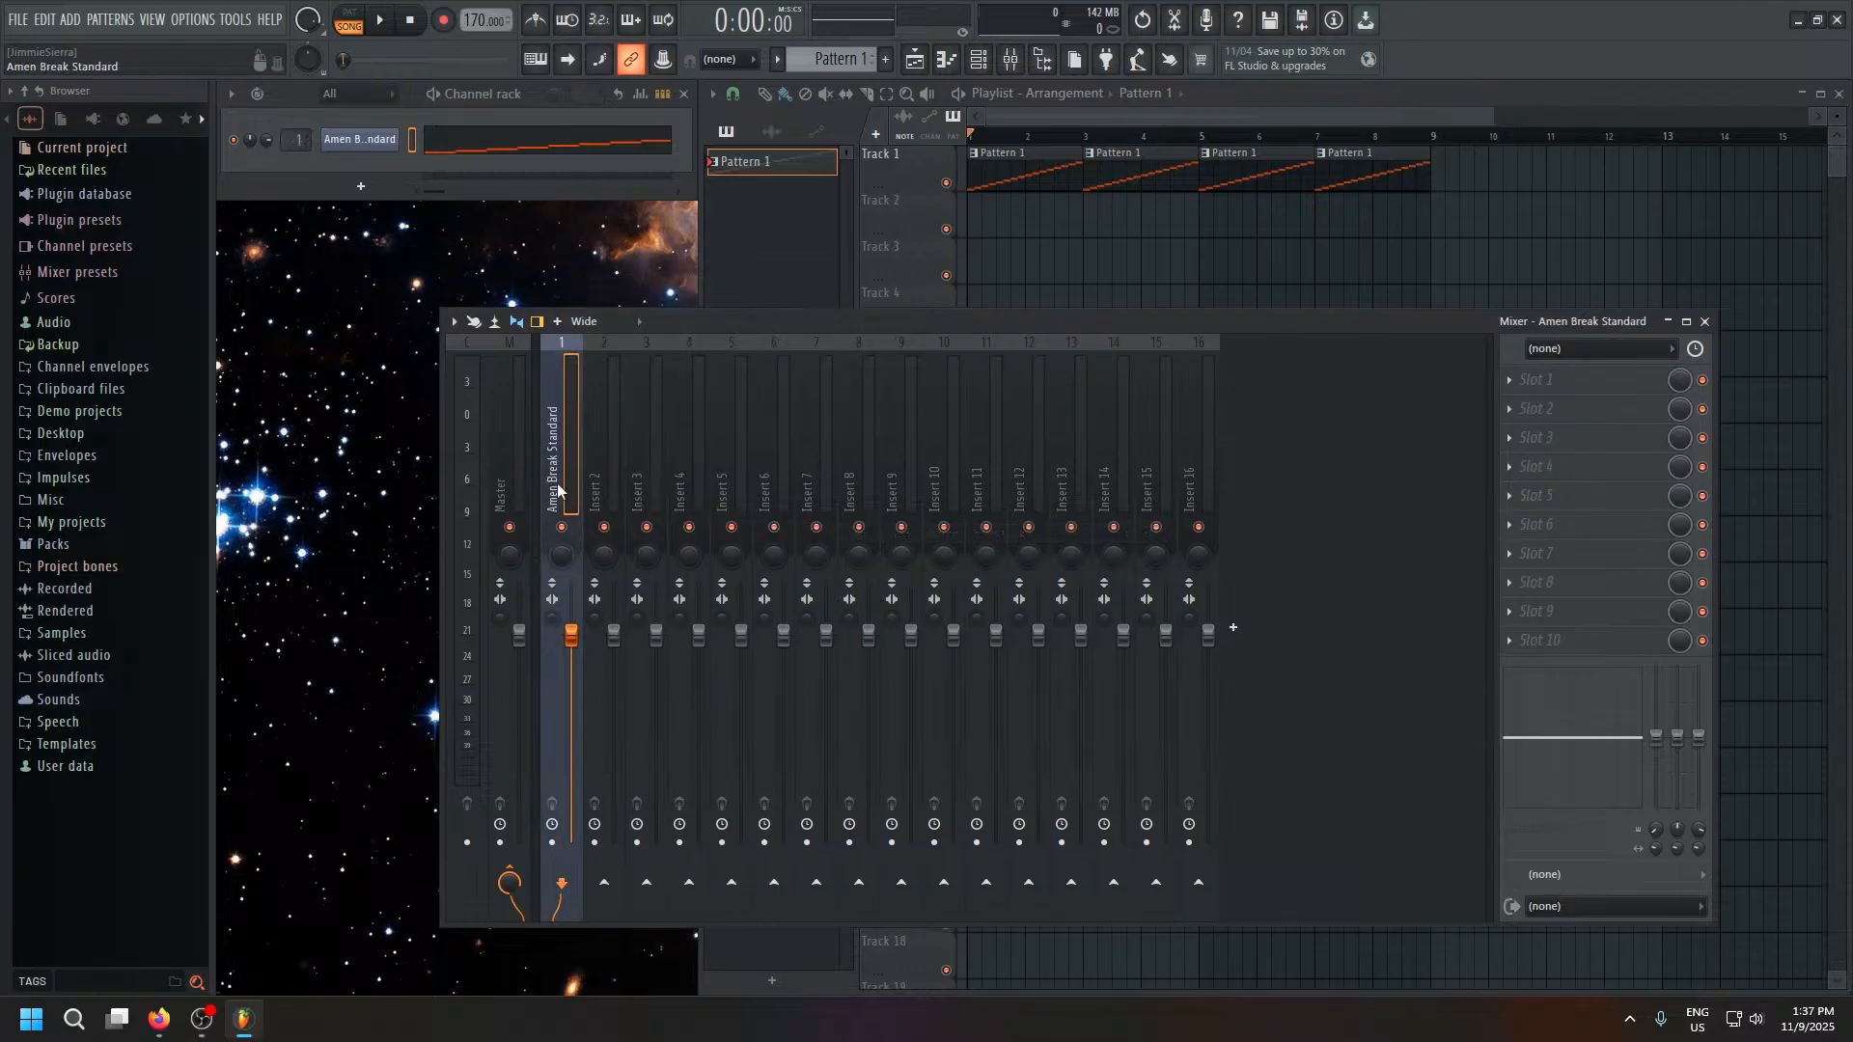
# Play the arrangement while muting and unmuting the Amen Break Standard mixer track to check its routing.
pyautogui.press('space')
pyautogui.press('space')
pyautogui.click(565, 528)
pyautogui.press('space')
pyautogui.click(564, 529)
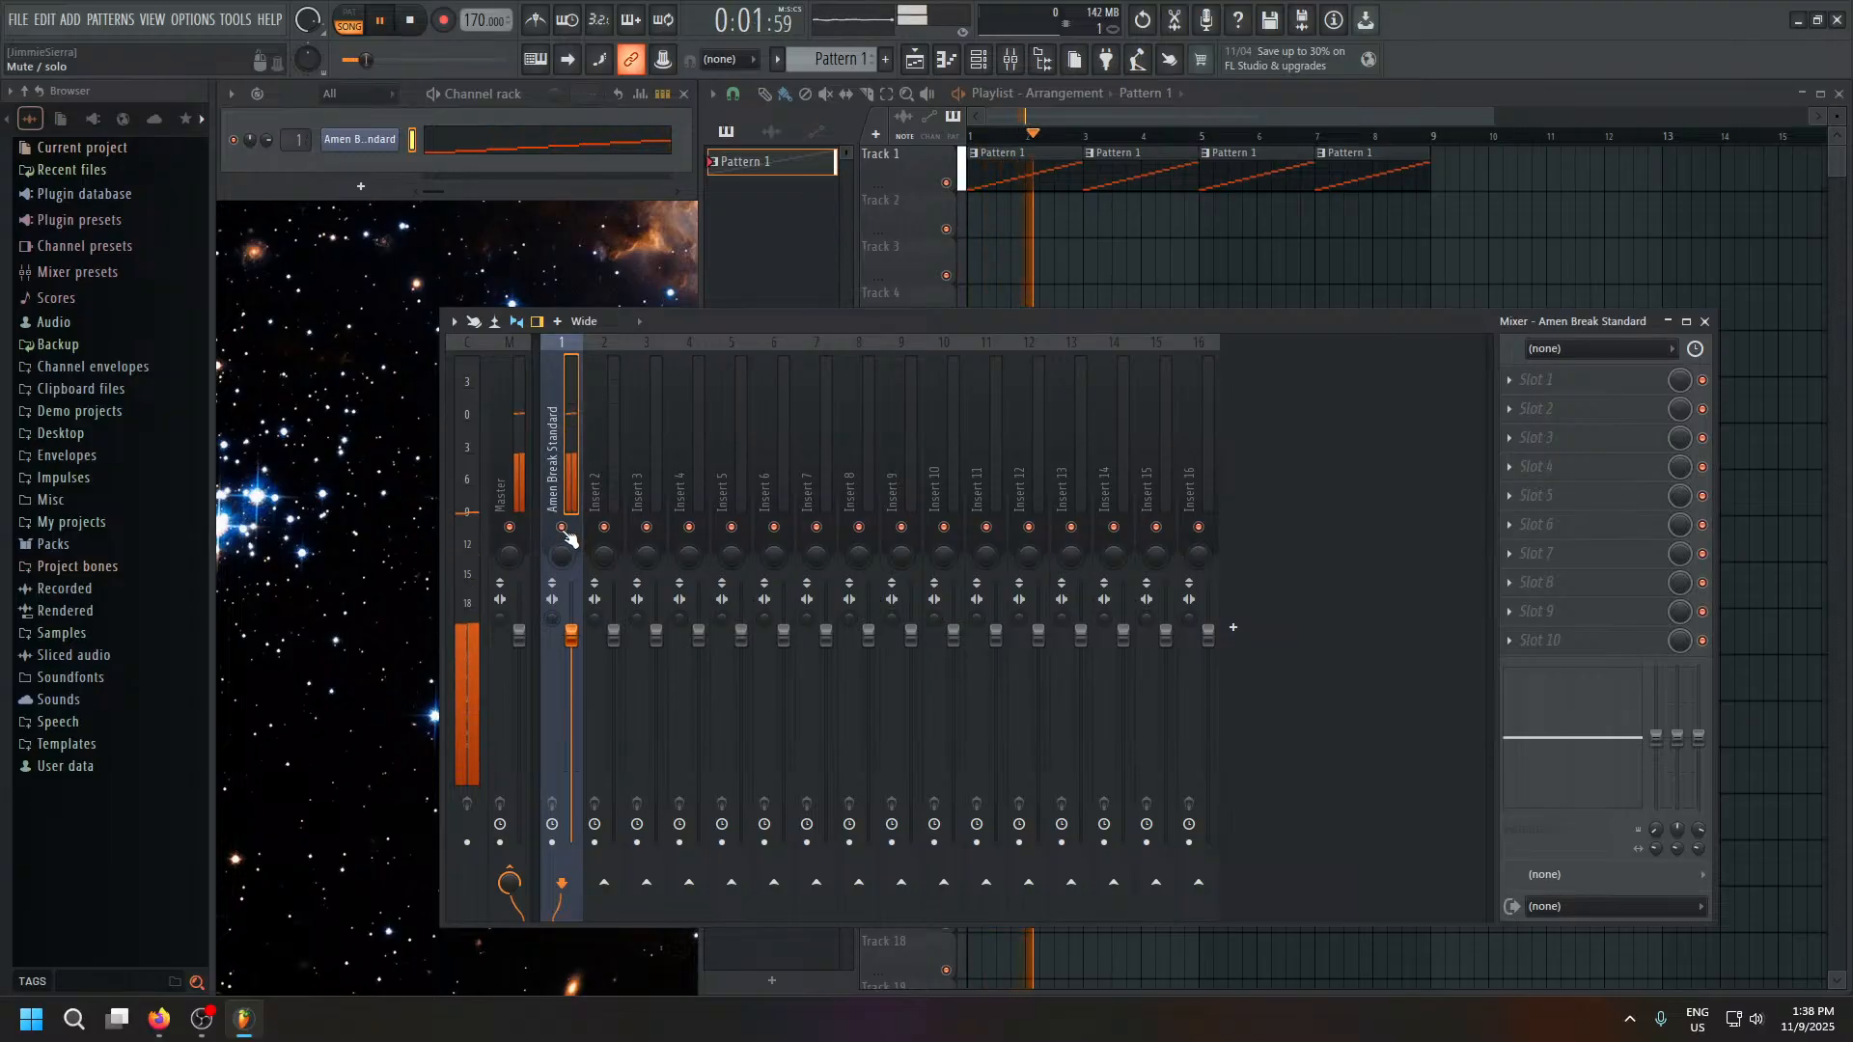
pyautogui.press('space')
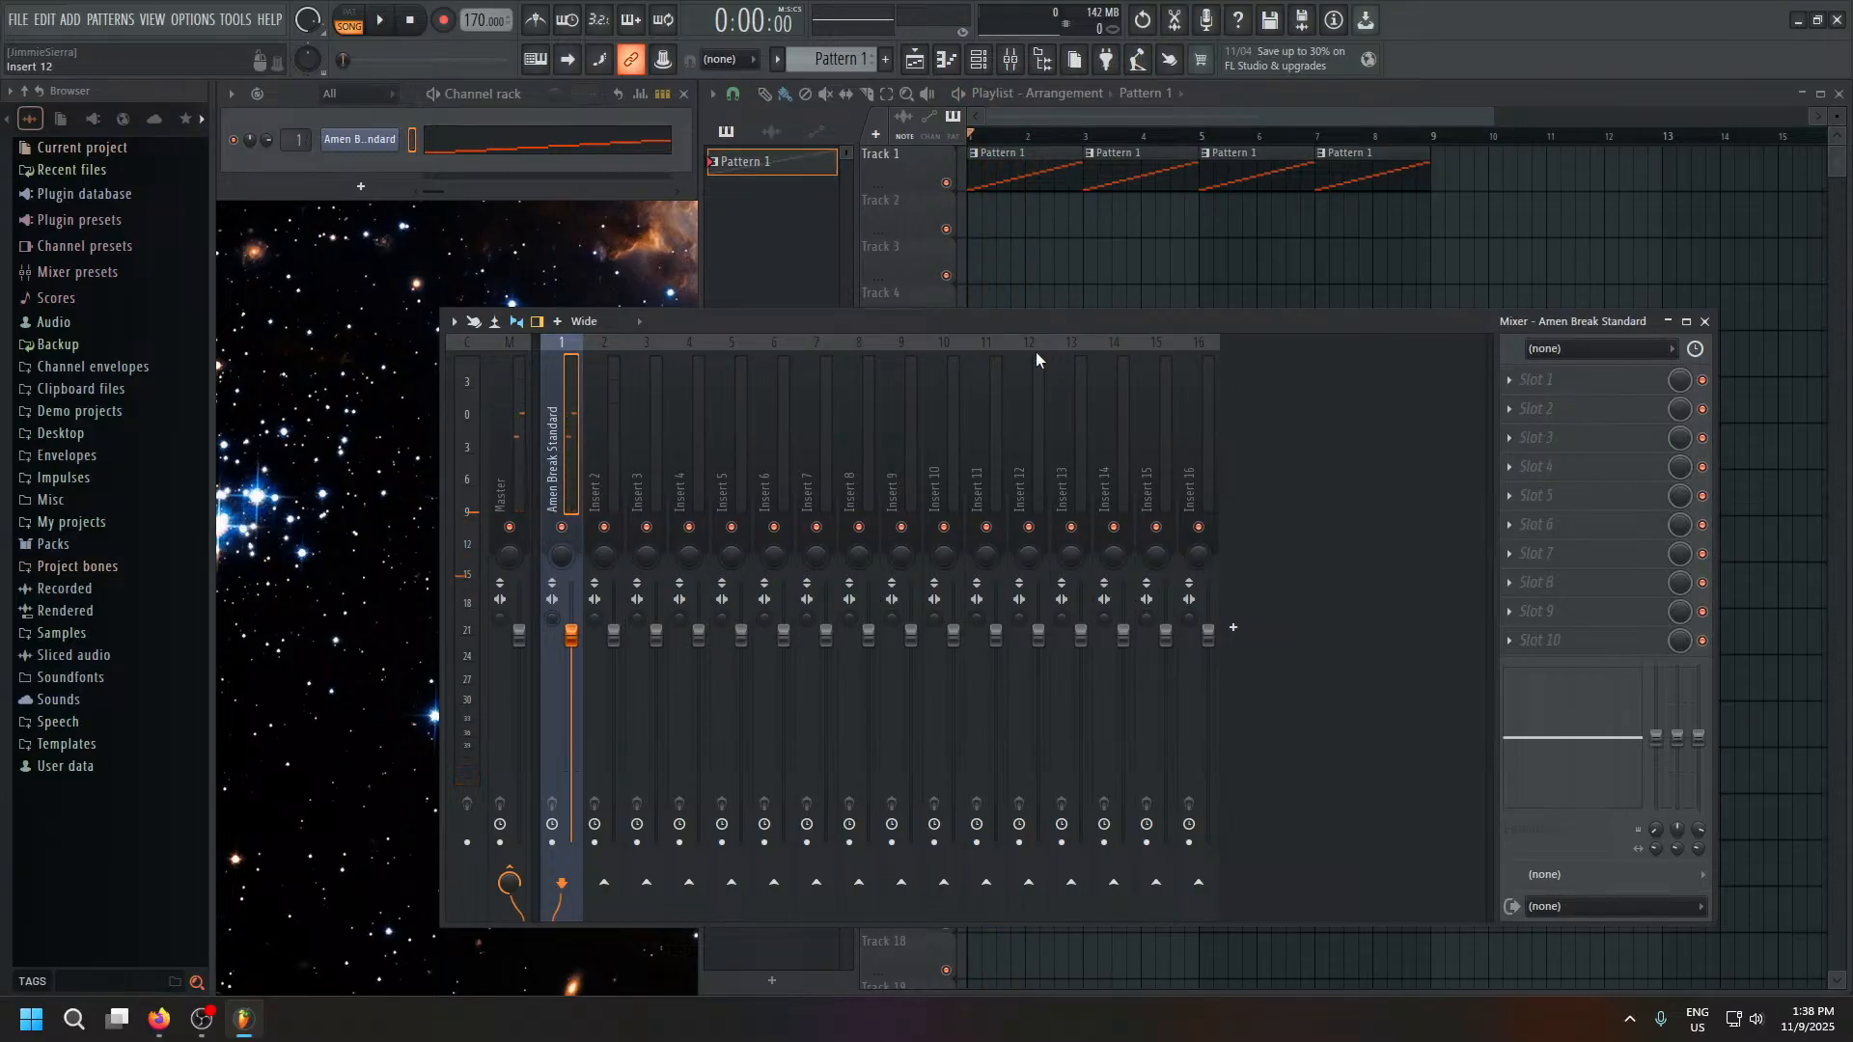
# Look at the mixer layout options without changing the layout, and close the mixer.
pyautogui.click(1452, 100)
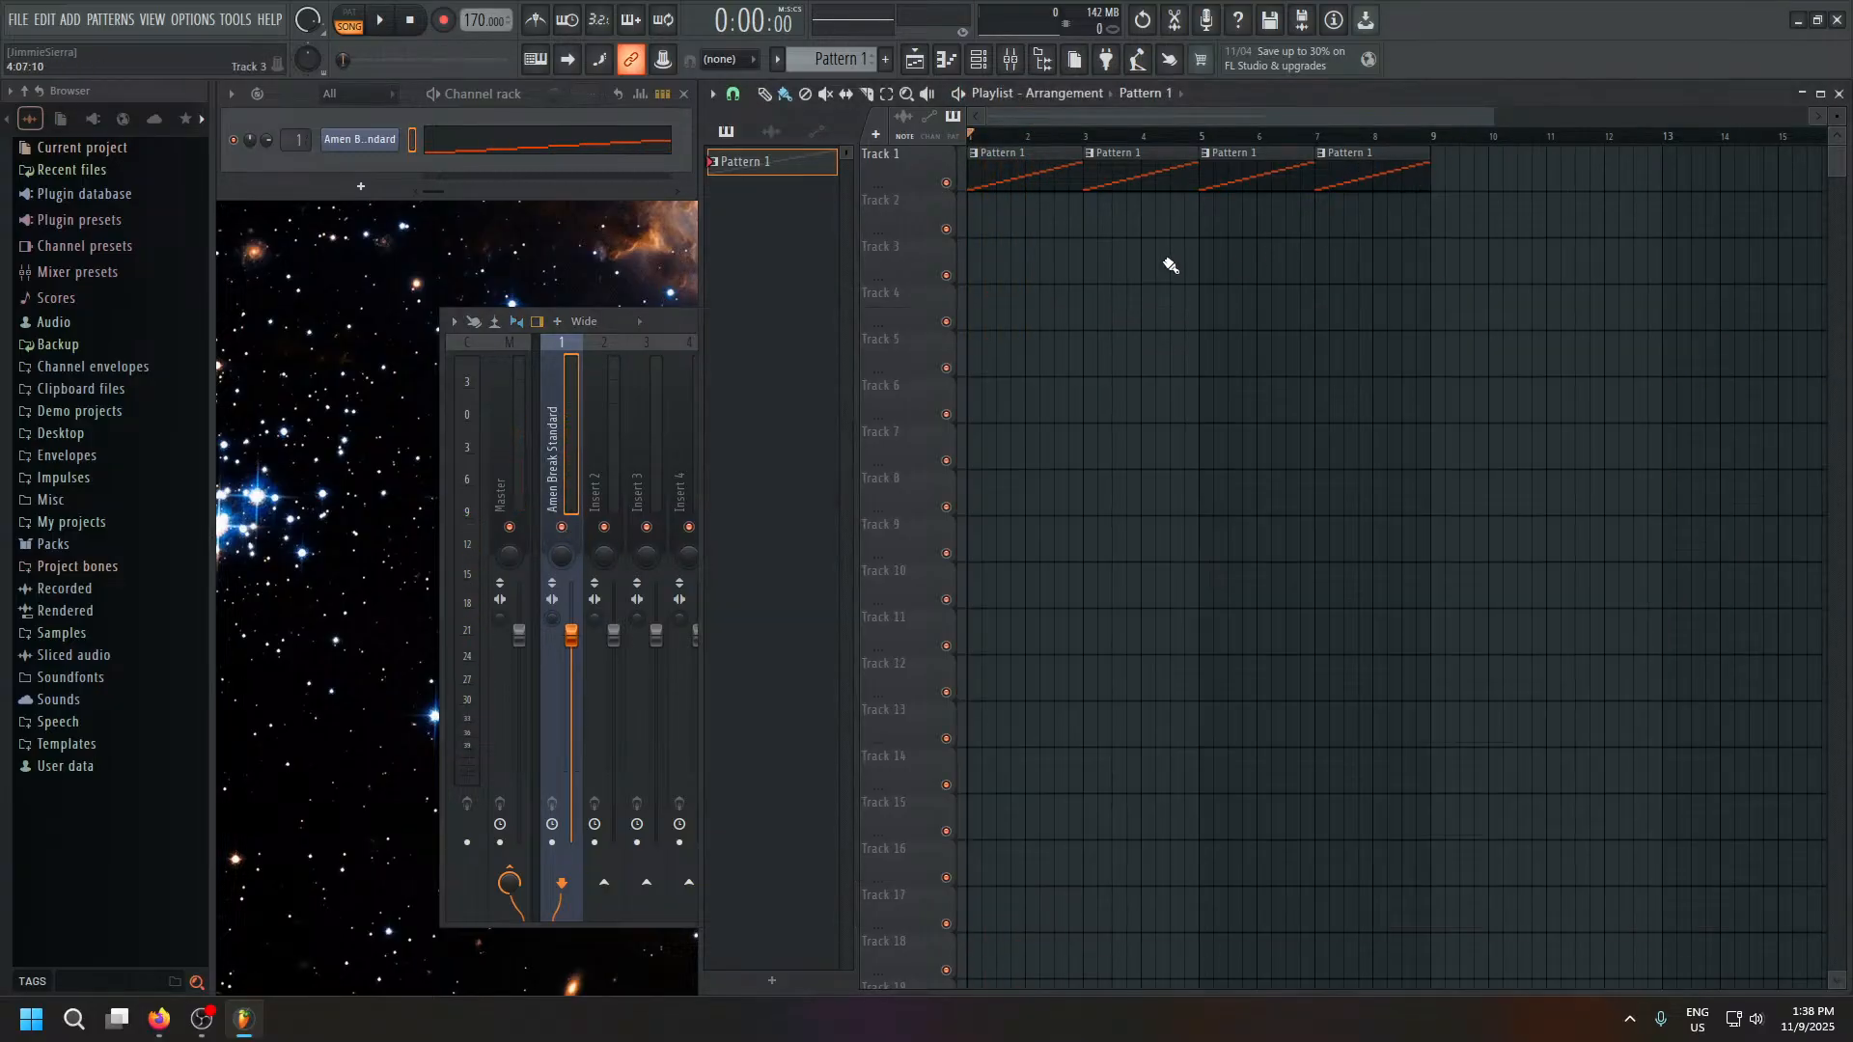
pyautogui.click(620, 323)
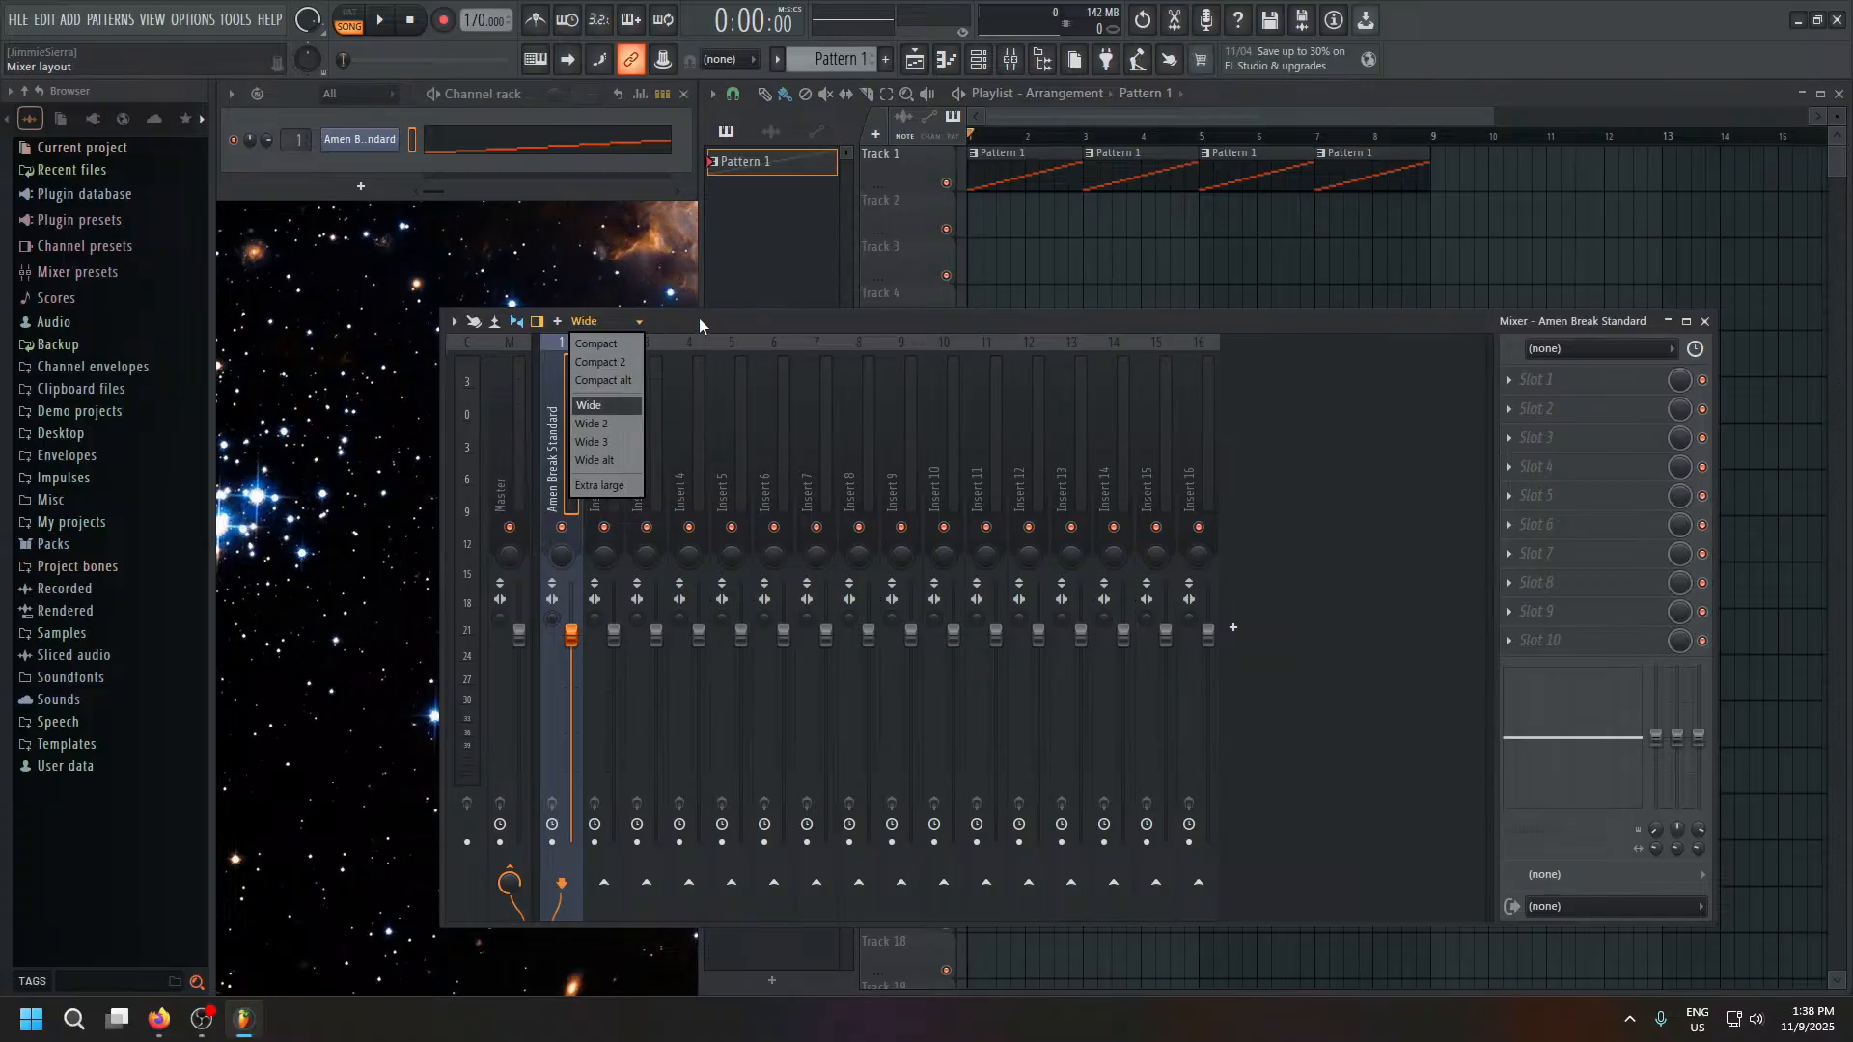
pyautogui.click(1704, 321)
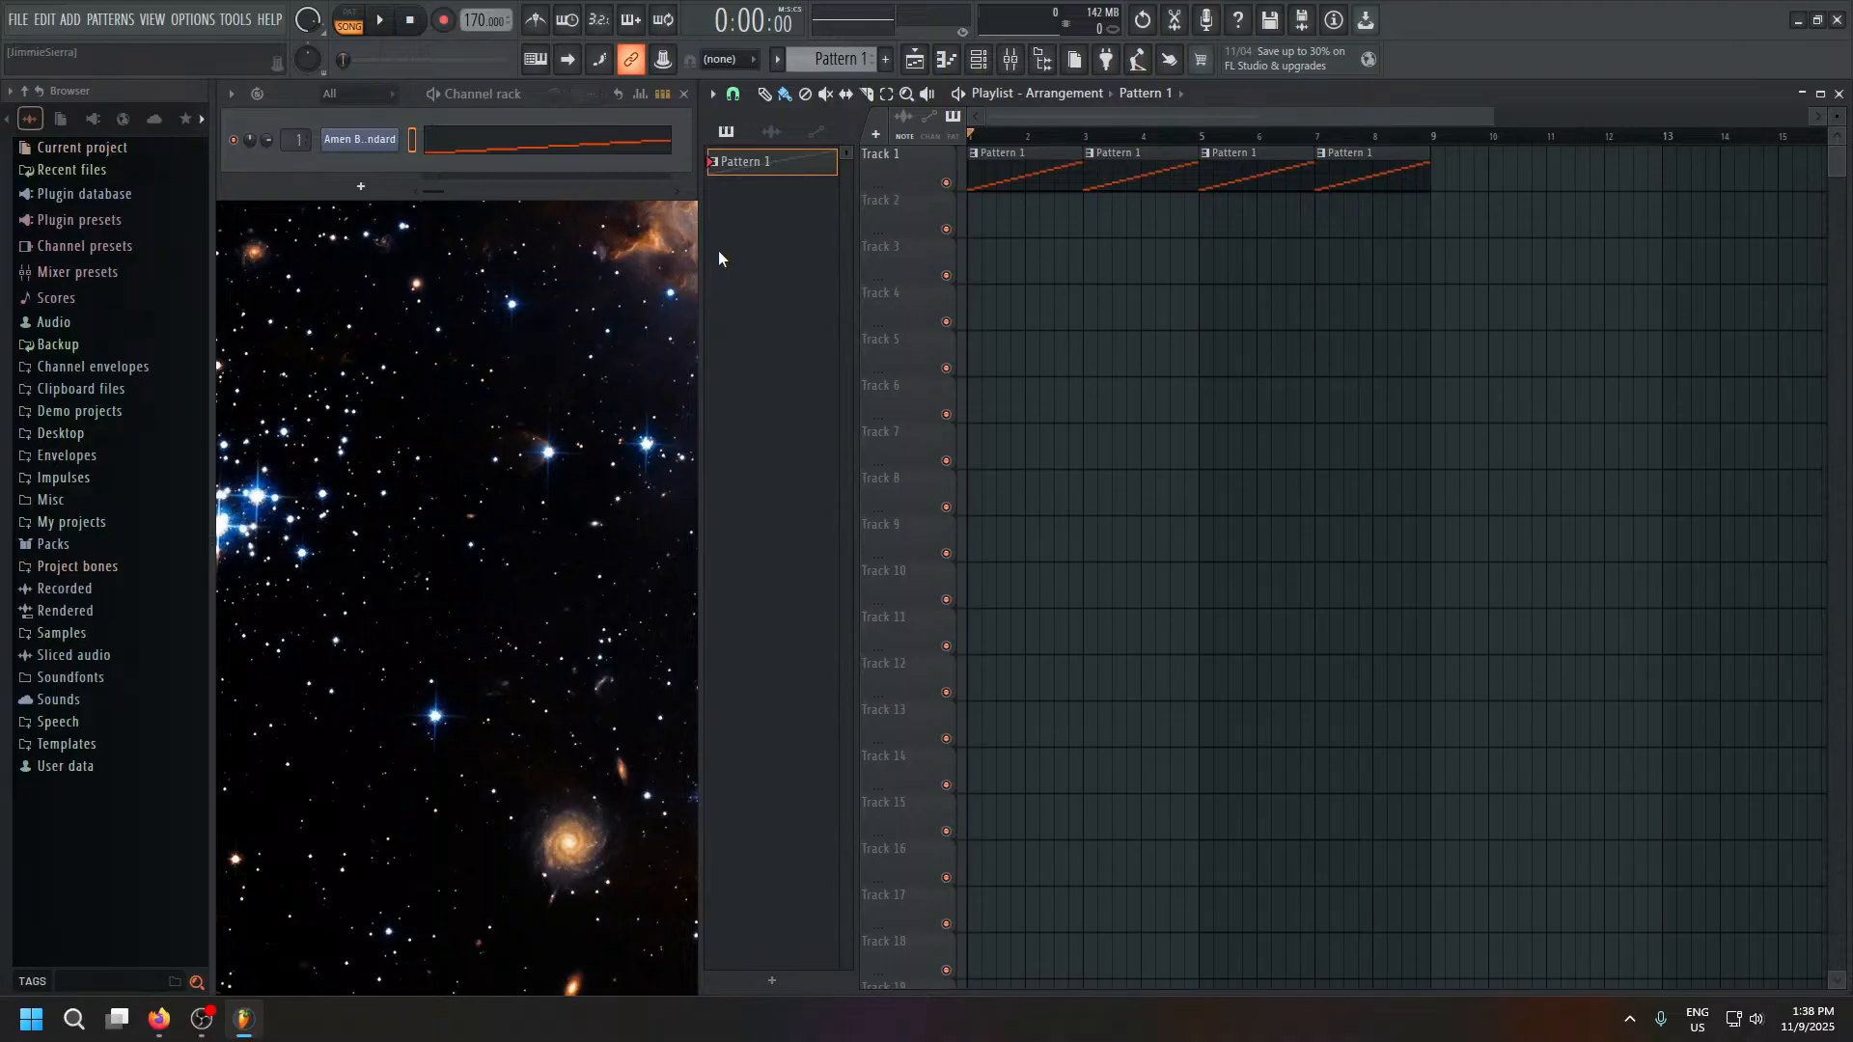
# Listen to the opening bars of the arrangement several times, stopping playback after each pass.
pyautogui.press('space')
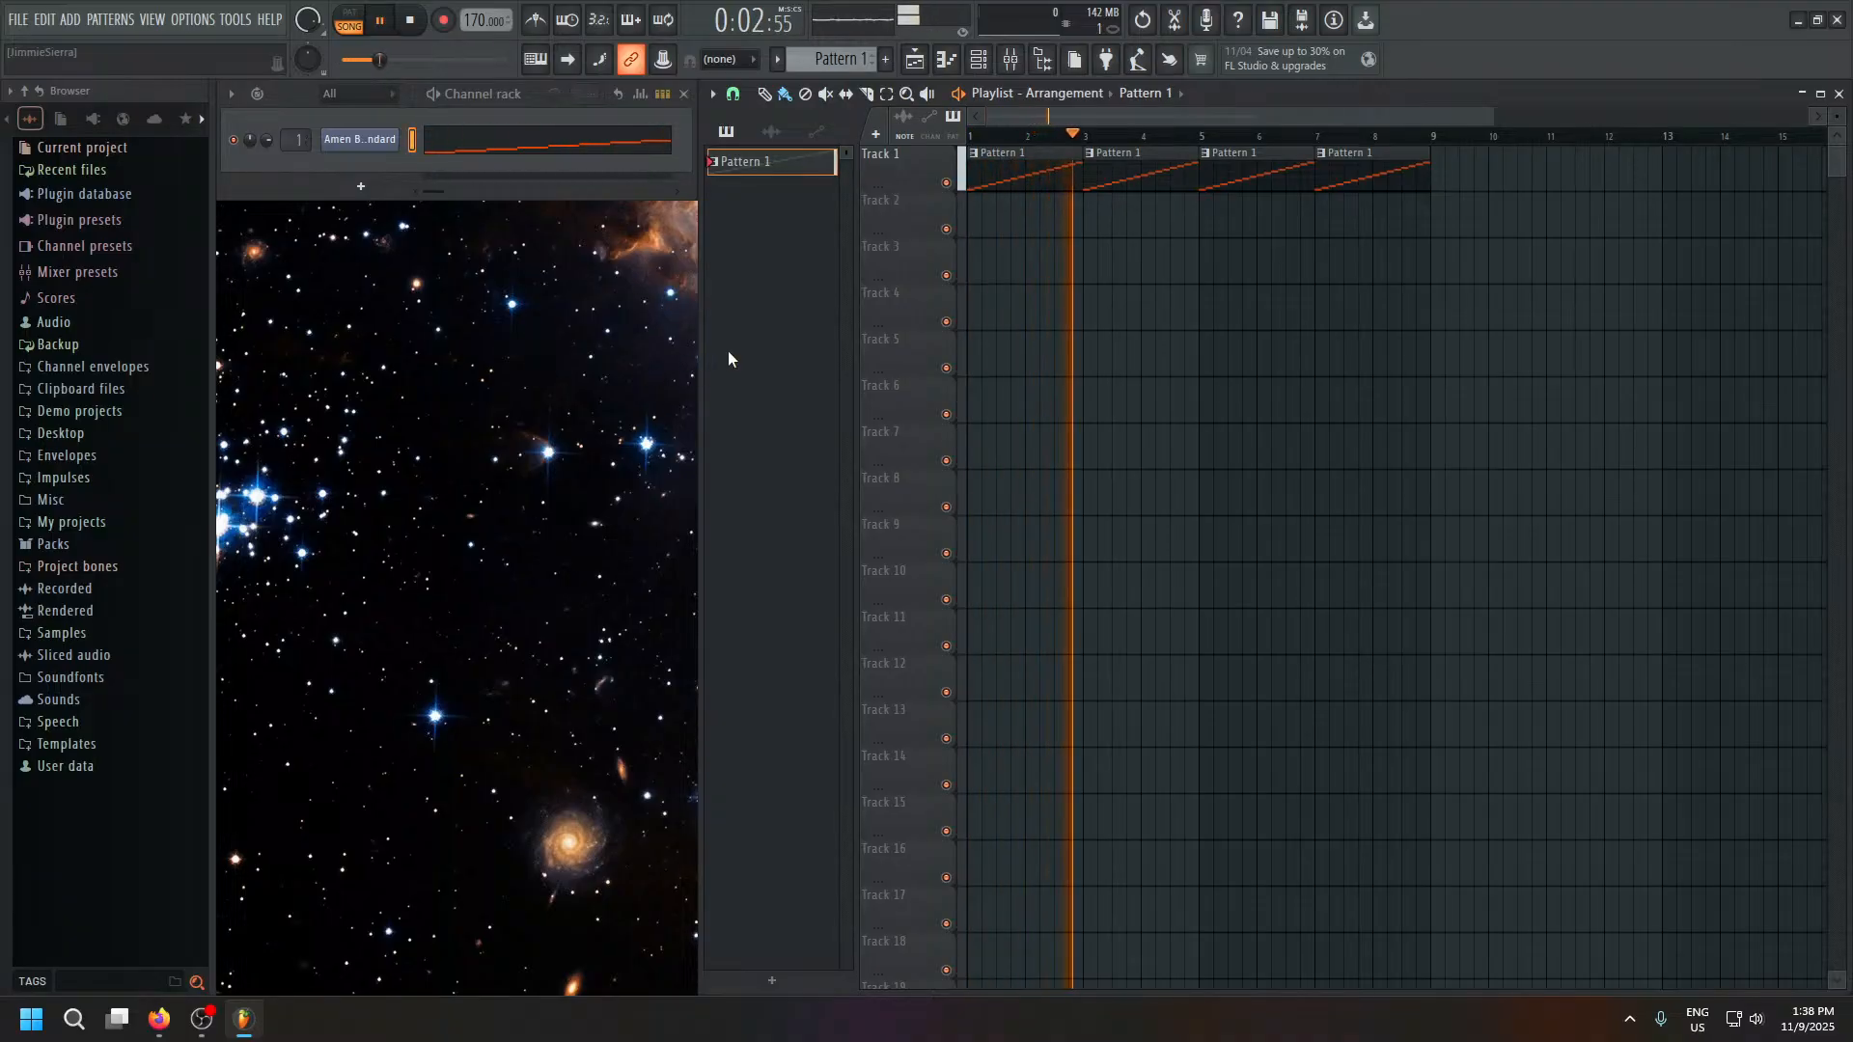
pyautogui.press('space')
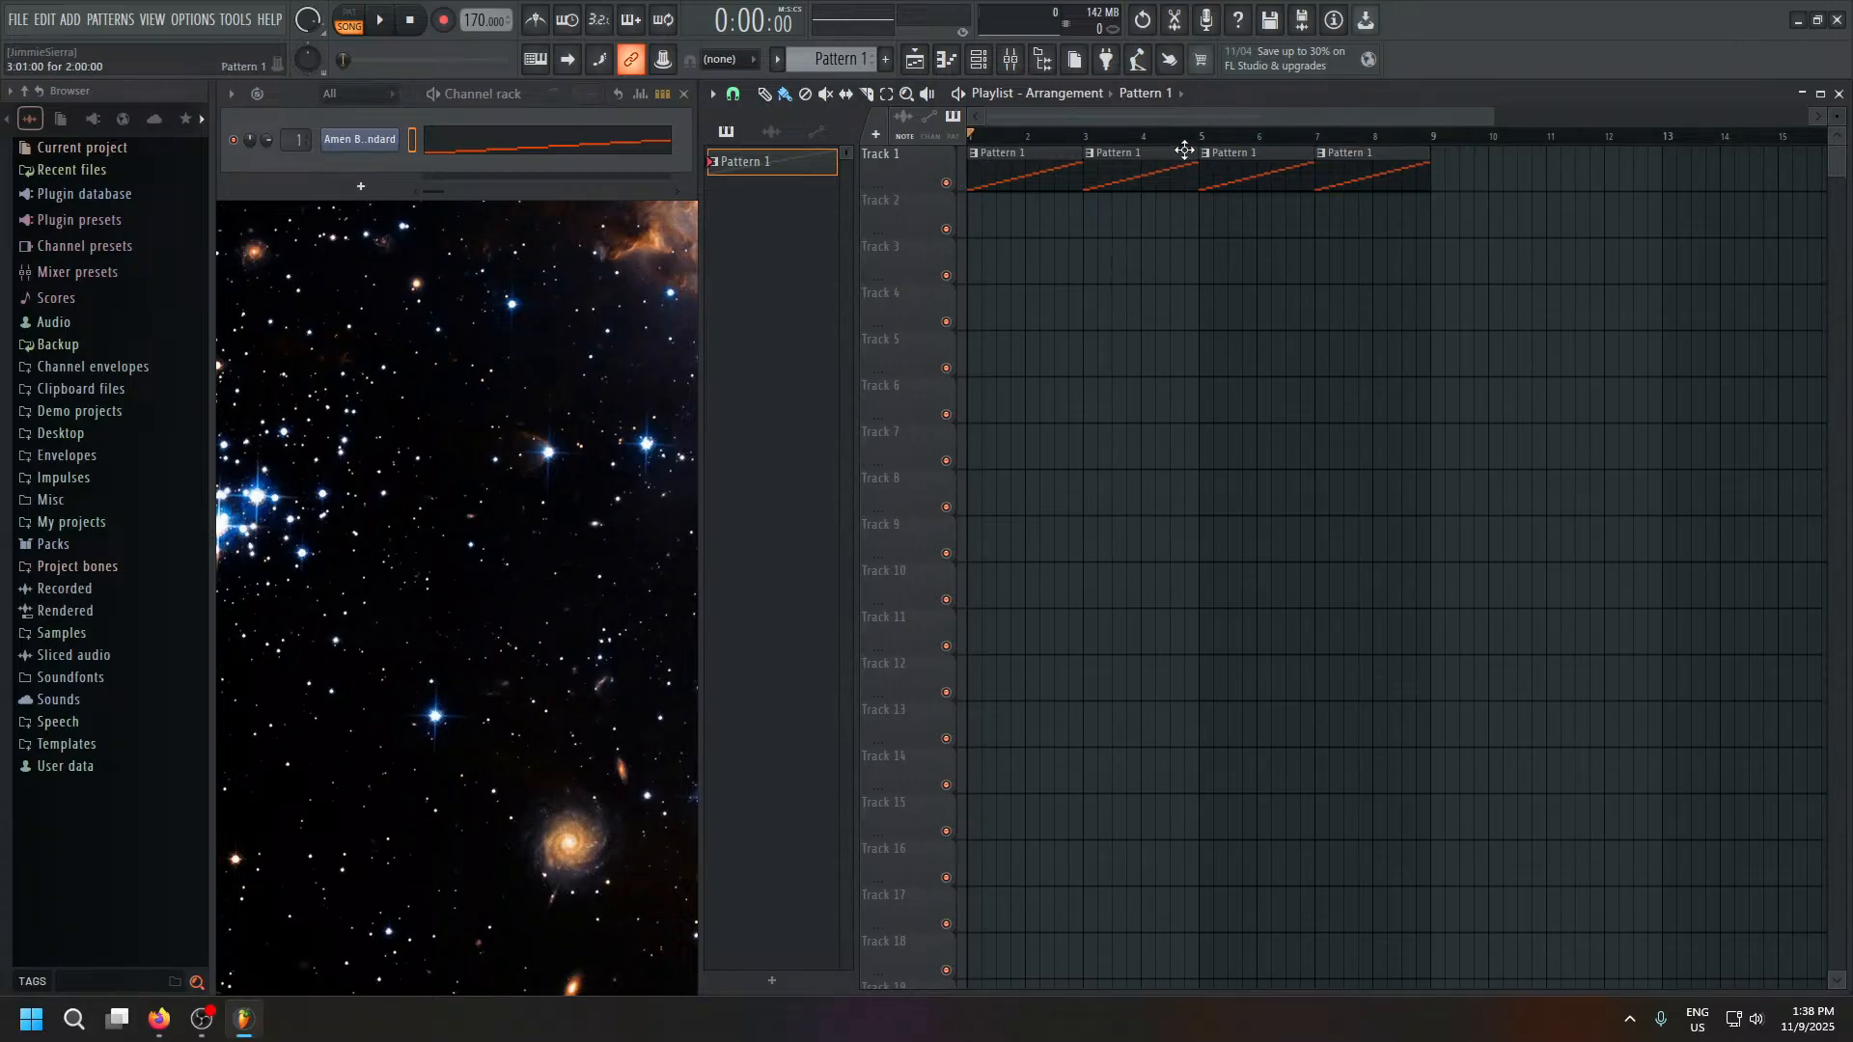
pyautogui.press('space')
pyautogui.press('space')
pyautogui.press('space')
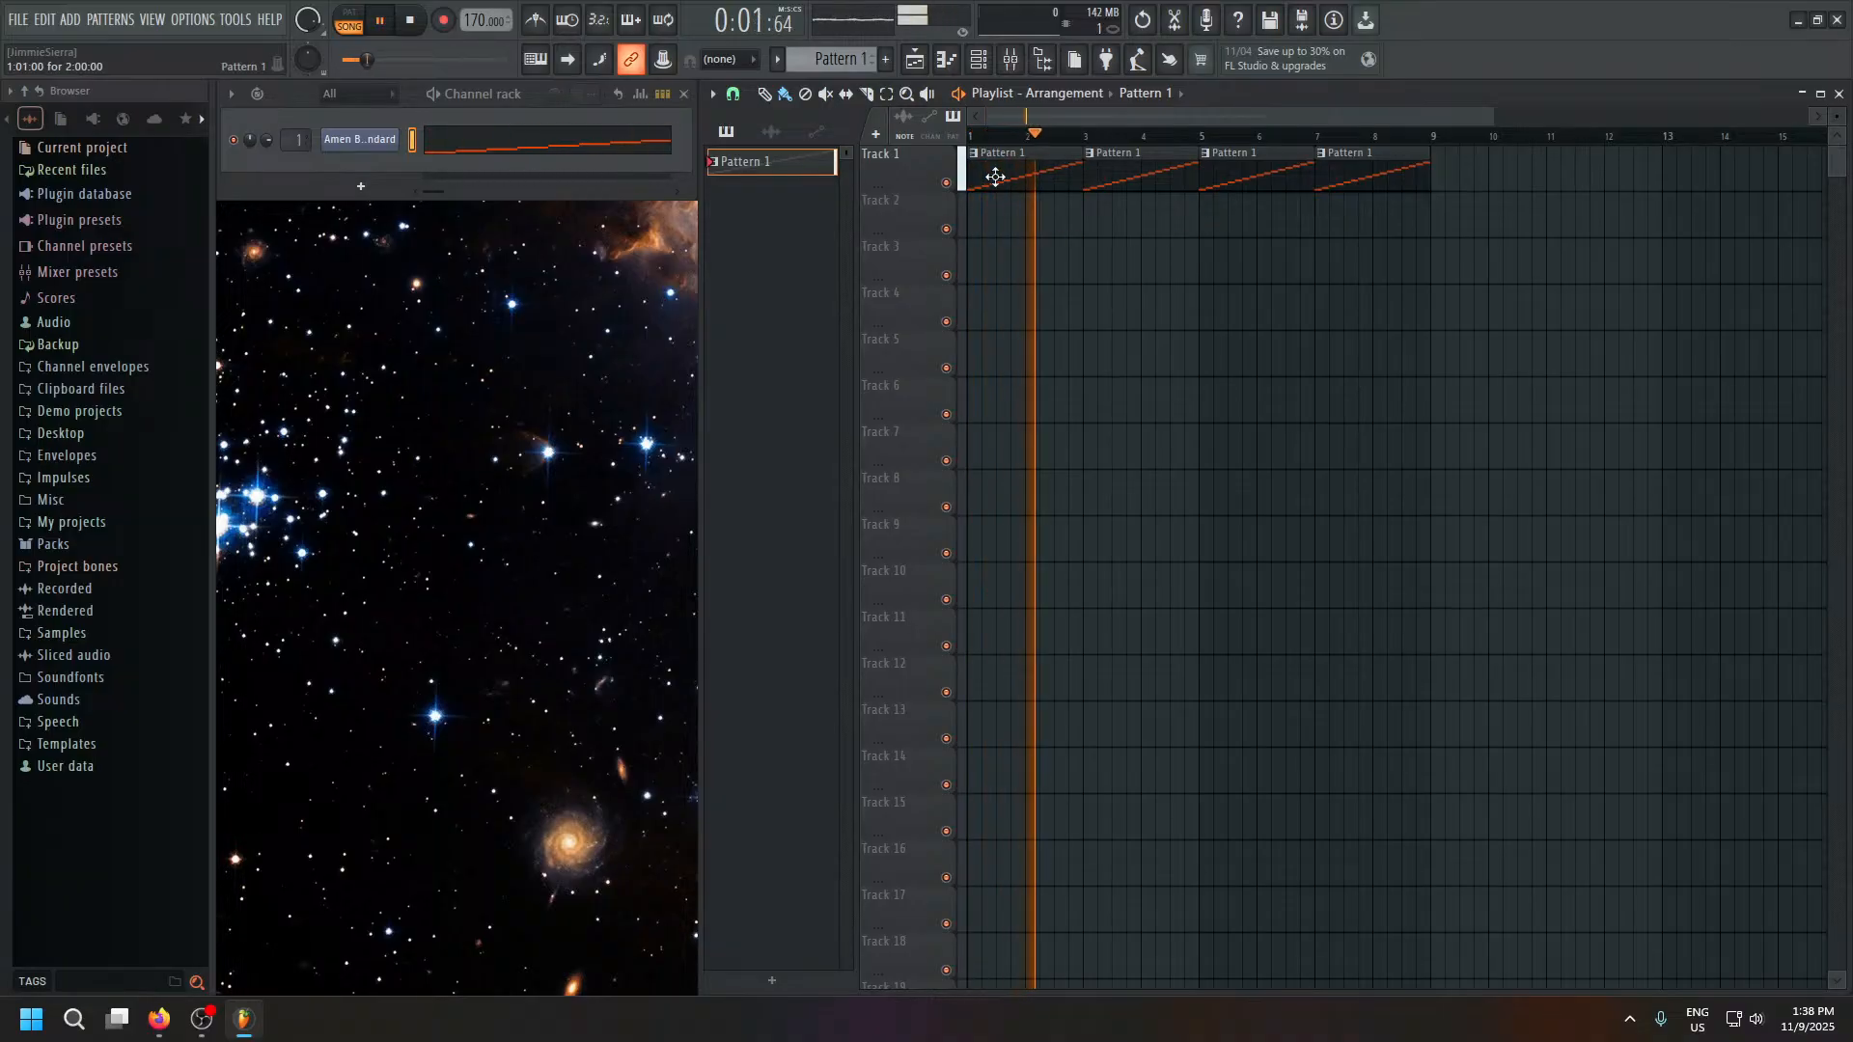
pyautogui.press('space')
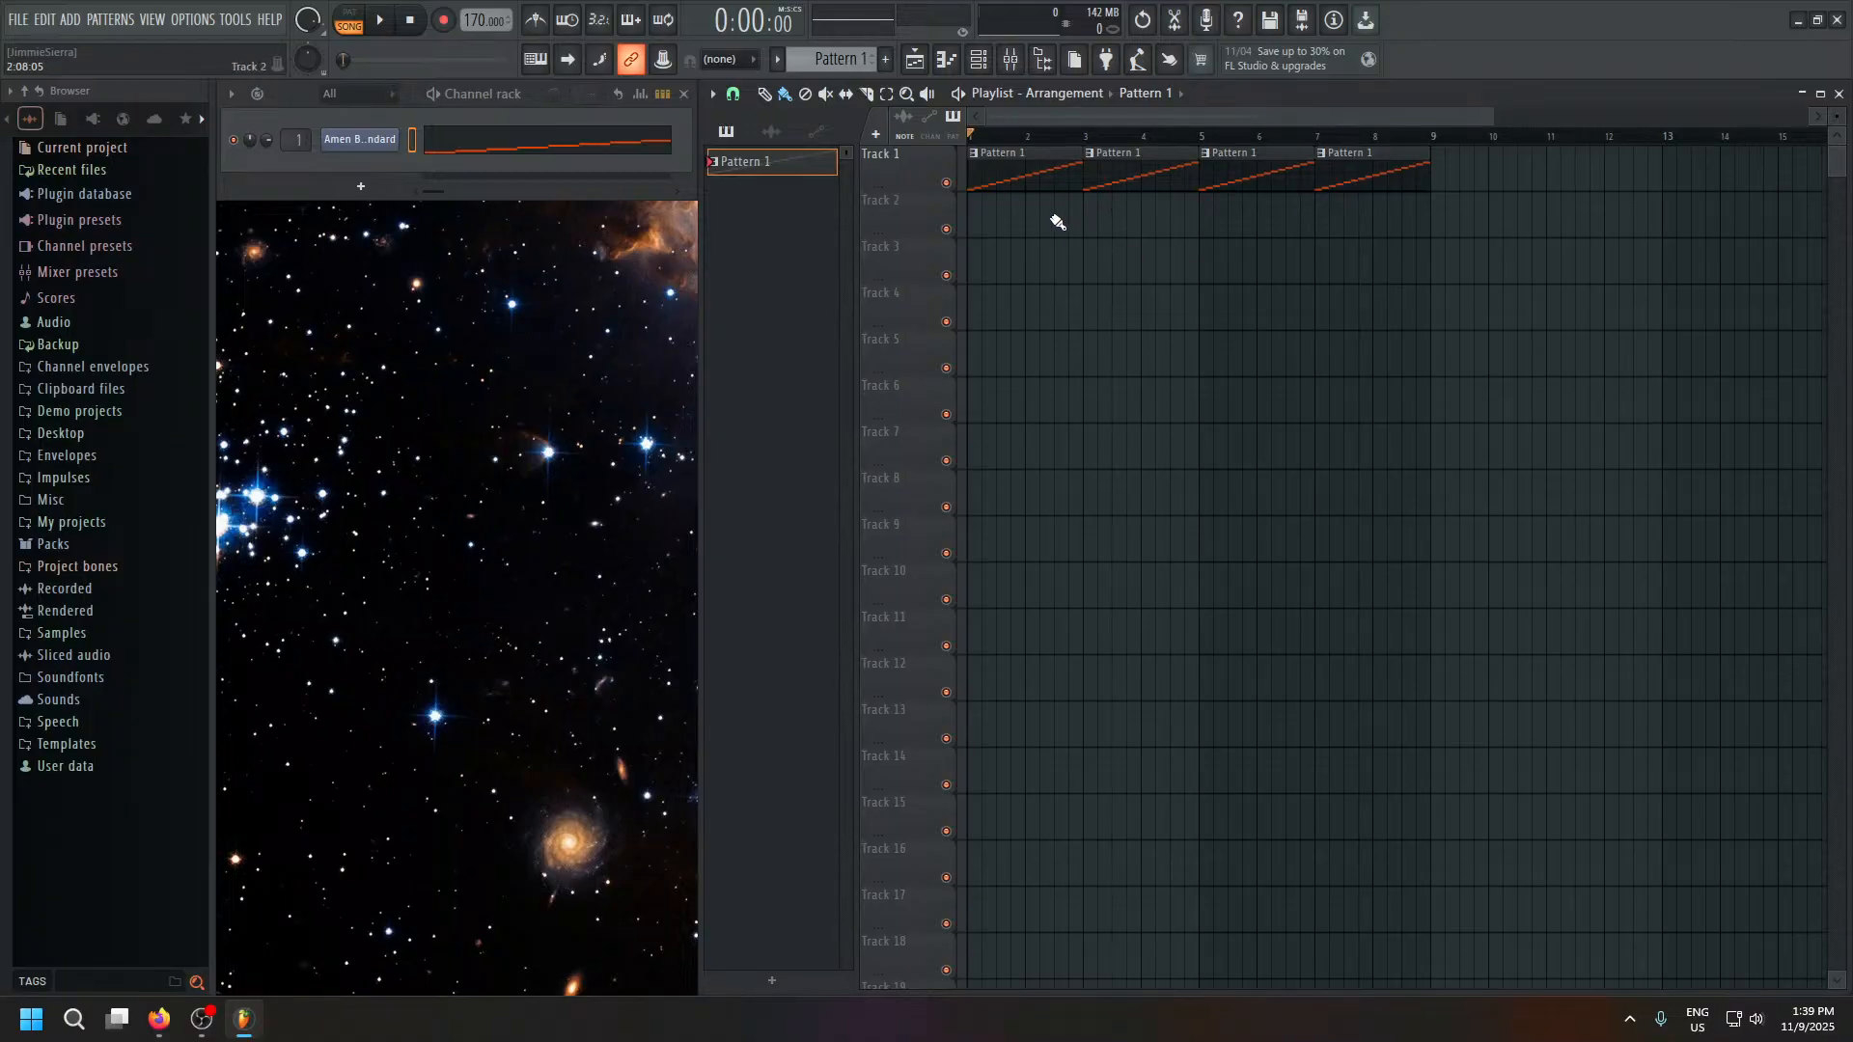
# Listen to the sliced Amen Break notes in the piano roll and return to the playlist.
pyautogui.click(525, 166)
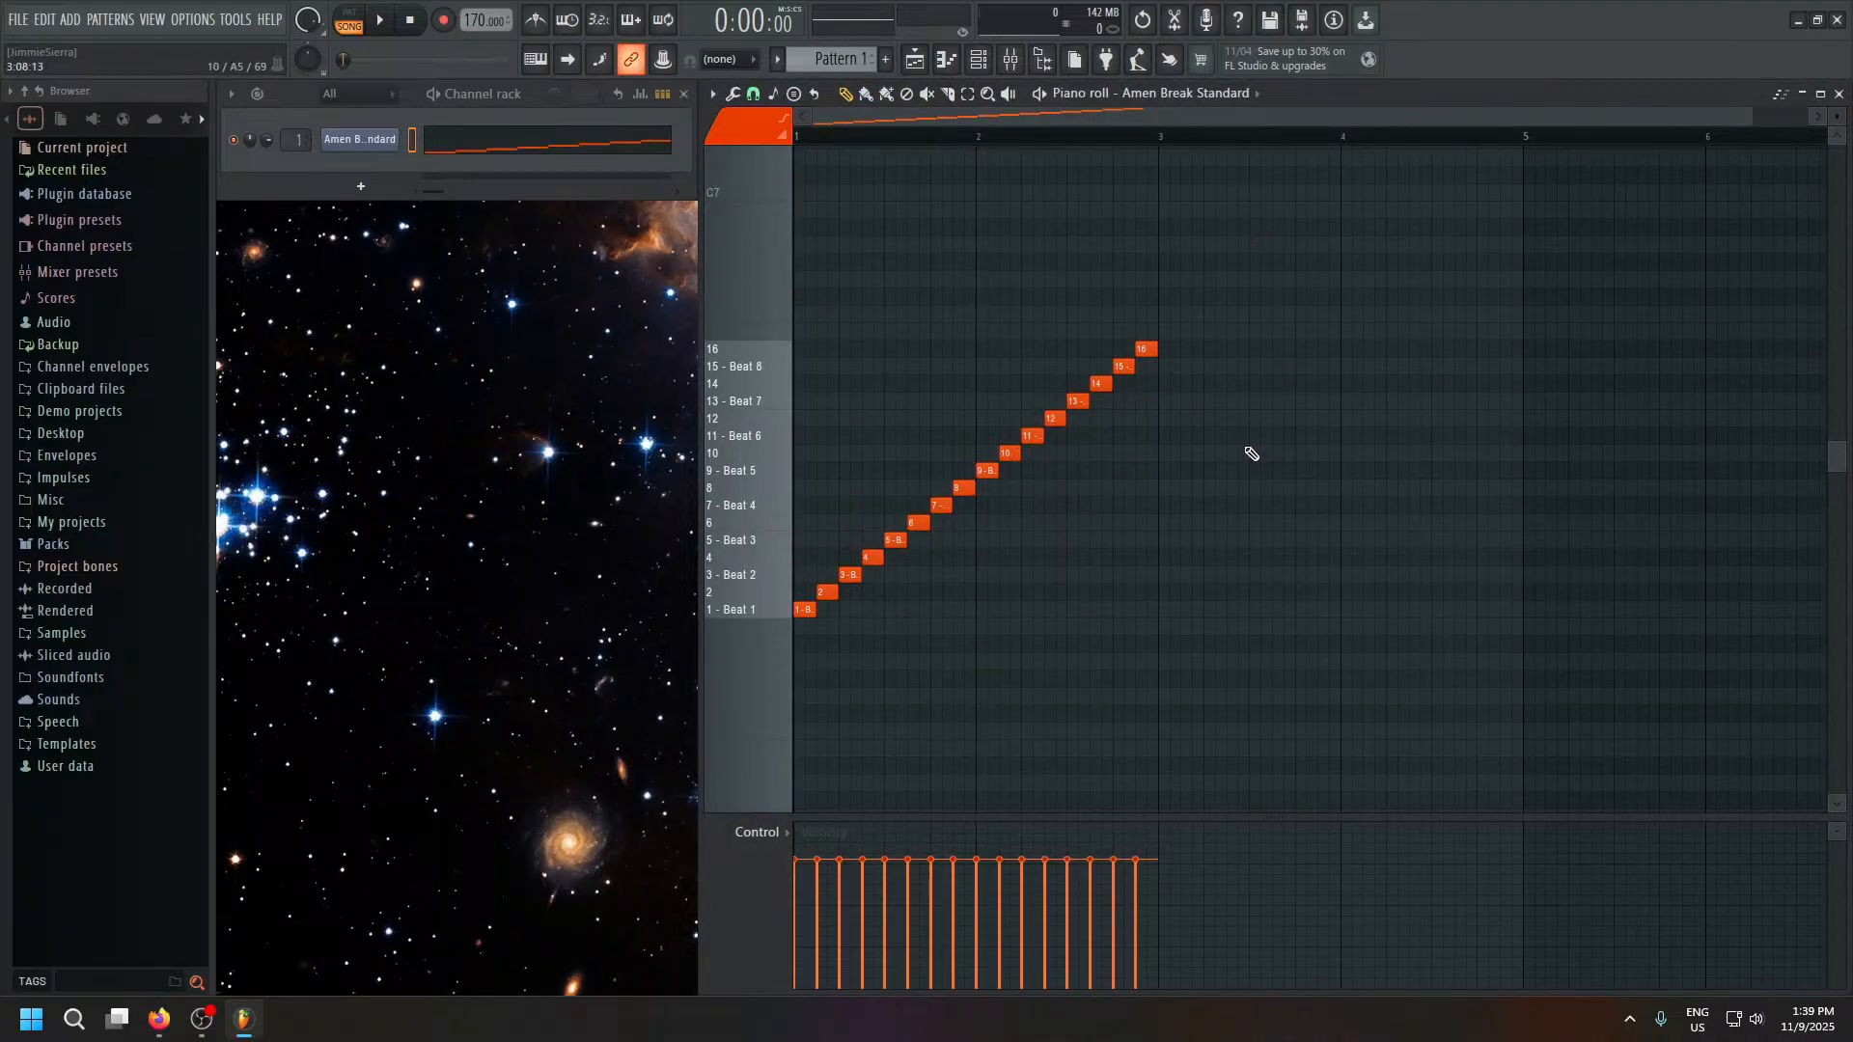
pyautogui.press('space')
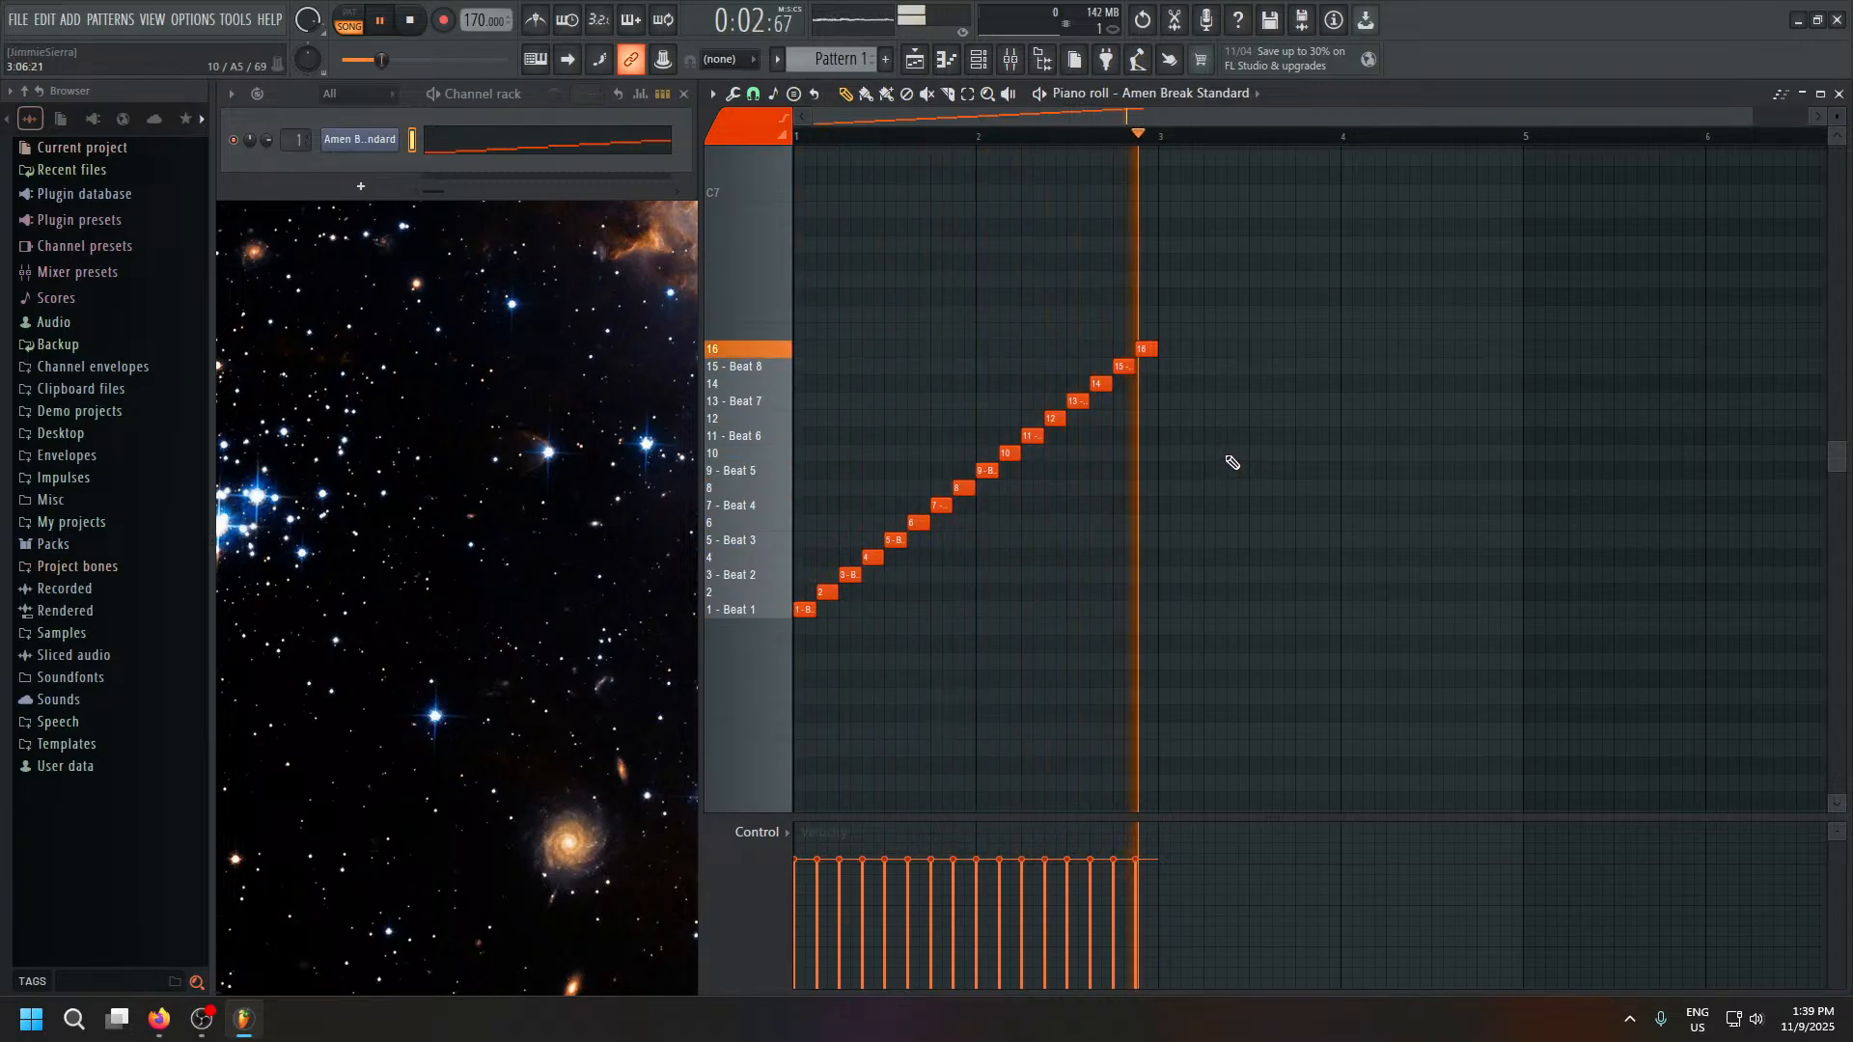
pyautogui.press('space')
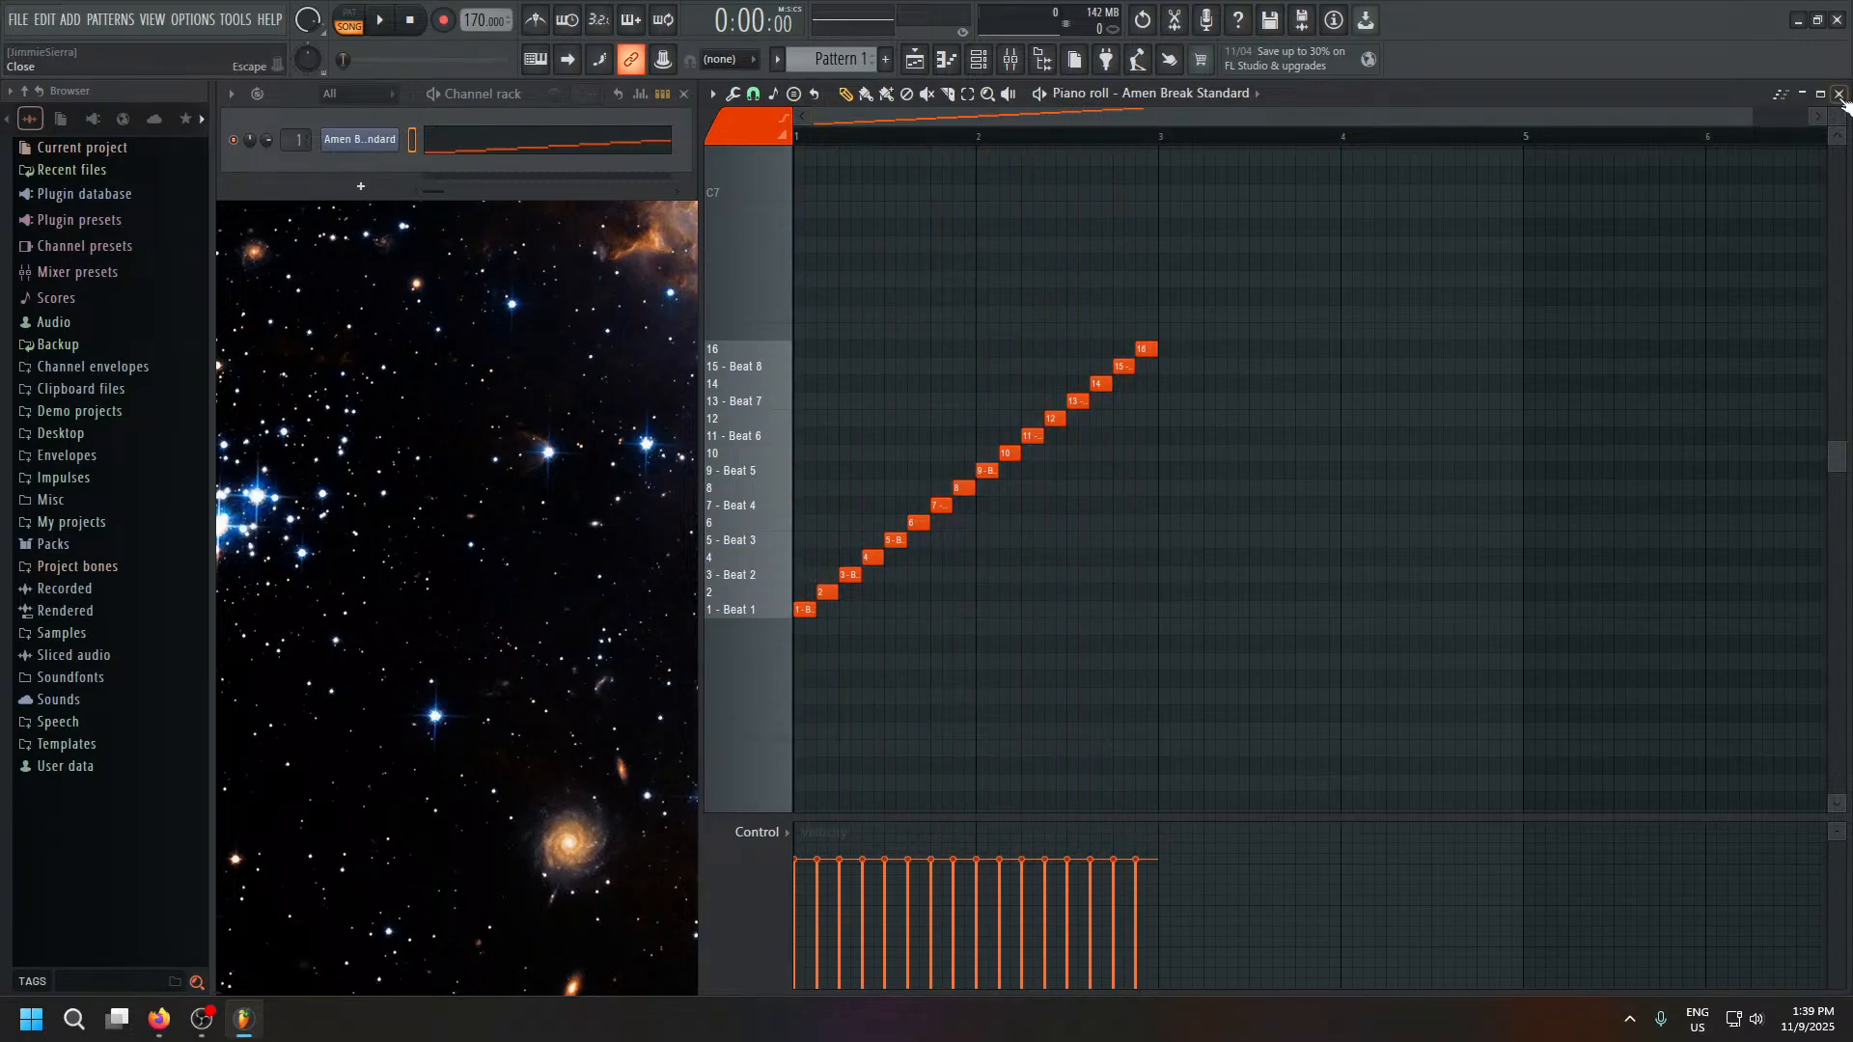
pyautogui.press('F5')
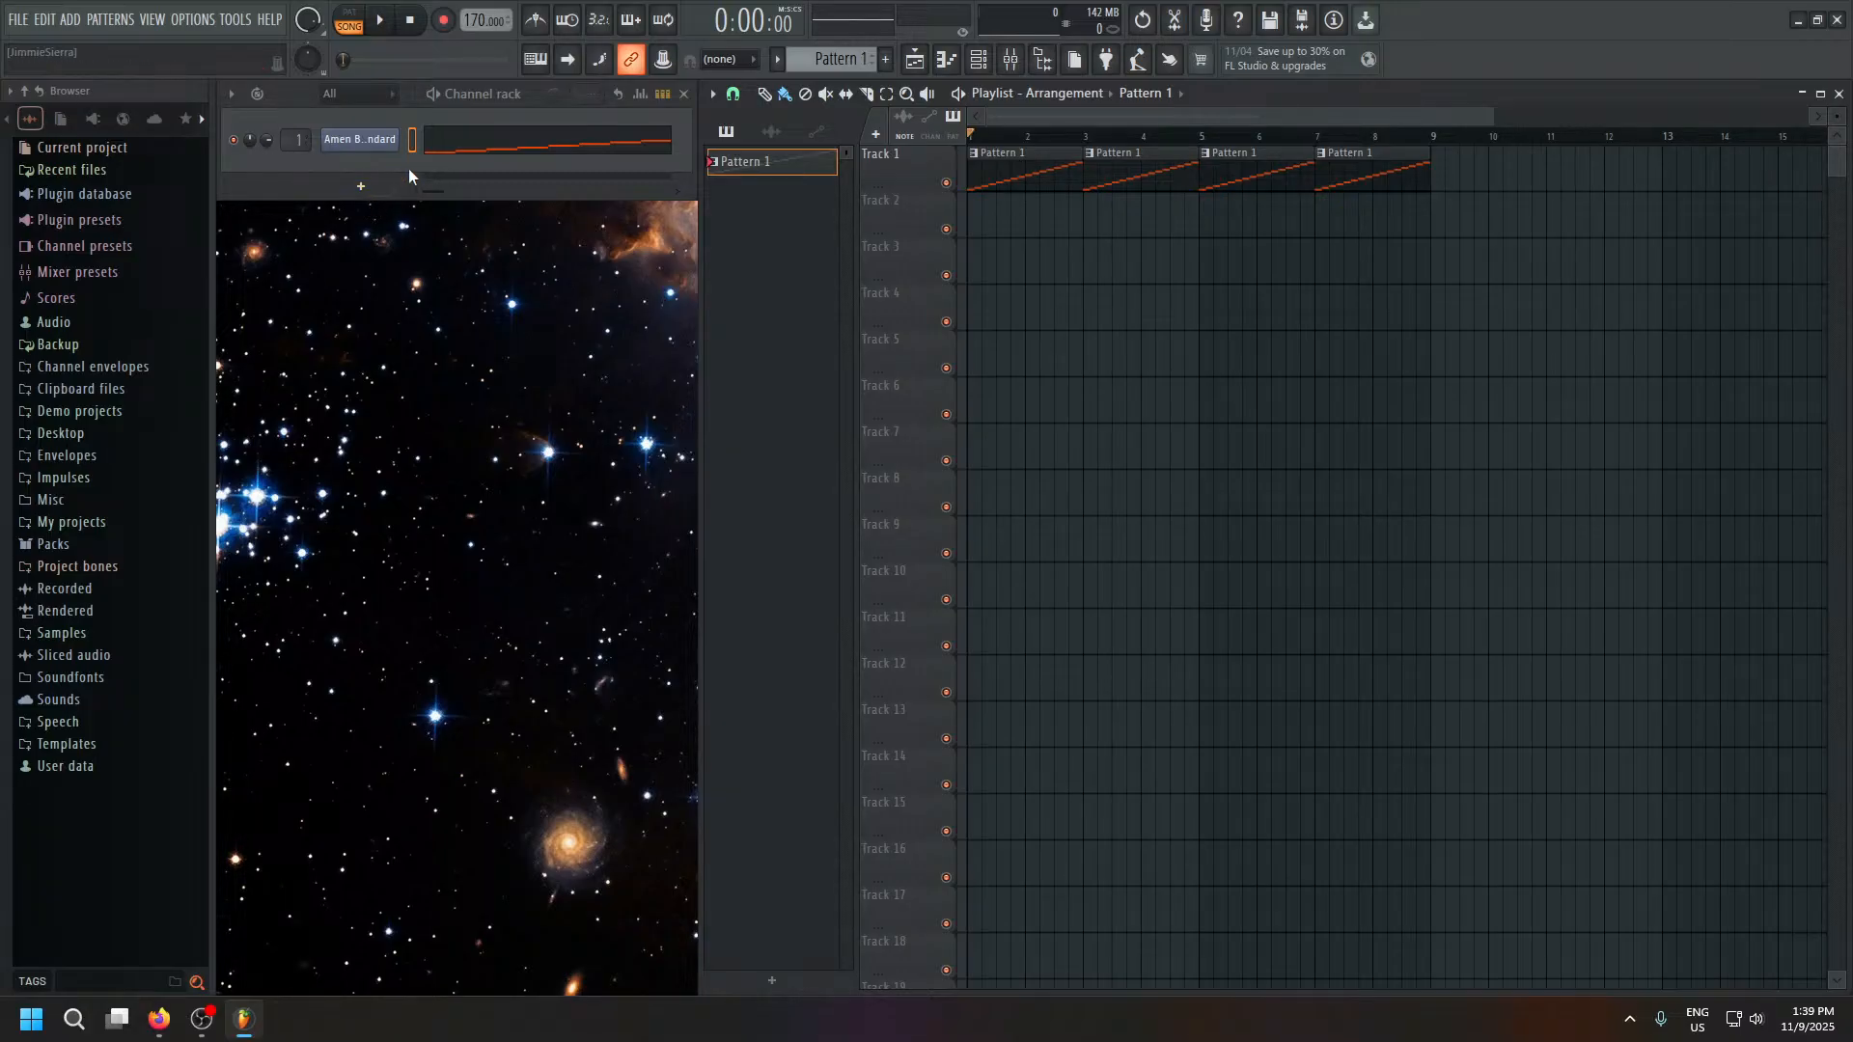
# Add an Omnisphere instrument channel and filter its patch browser to the Keyboards category.
pyautogui.click(69, 21)
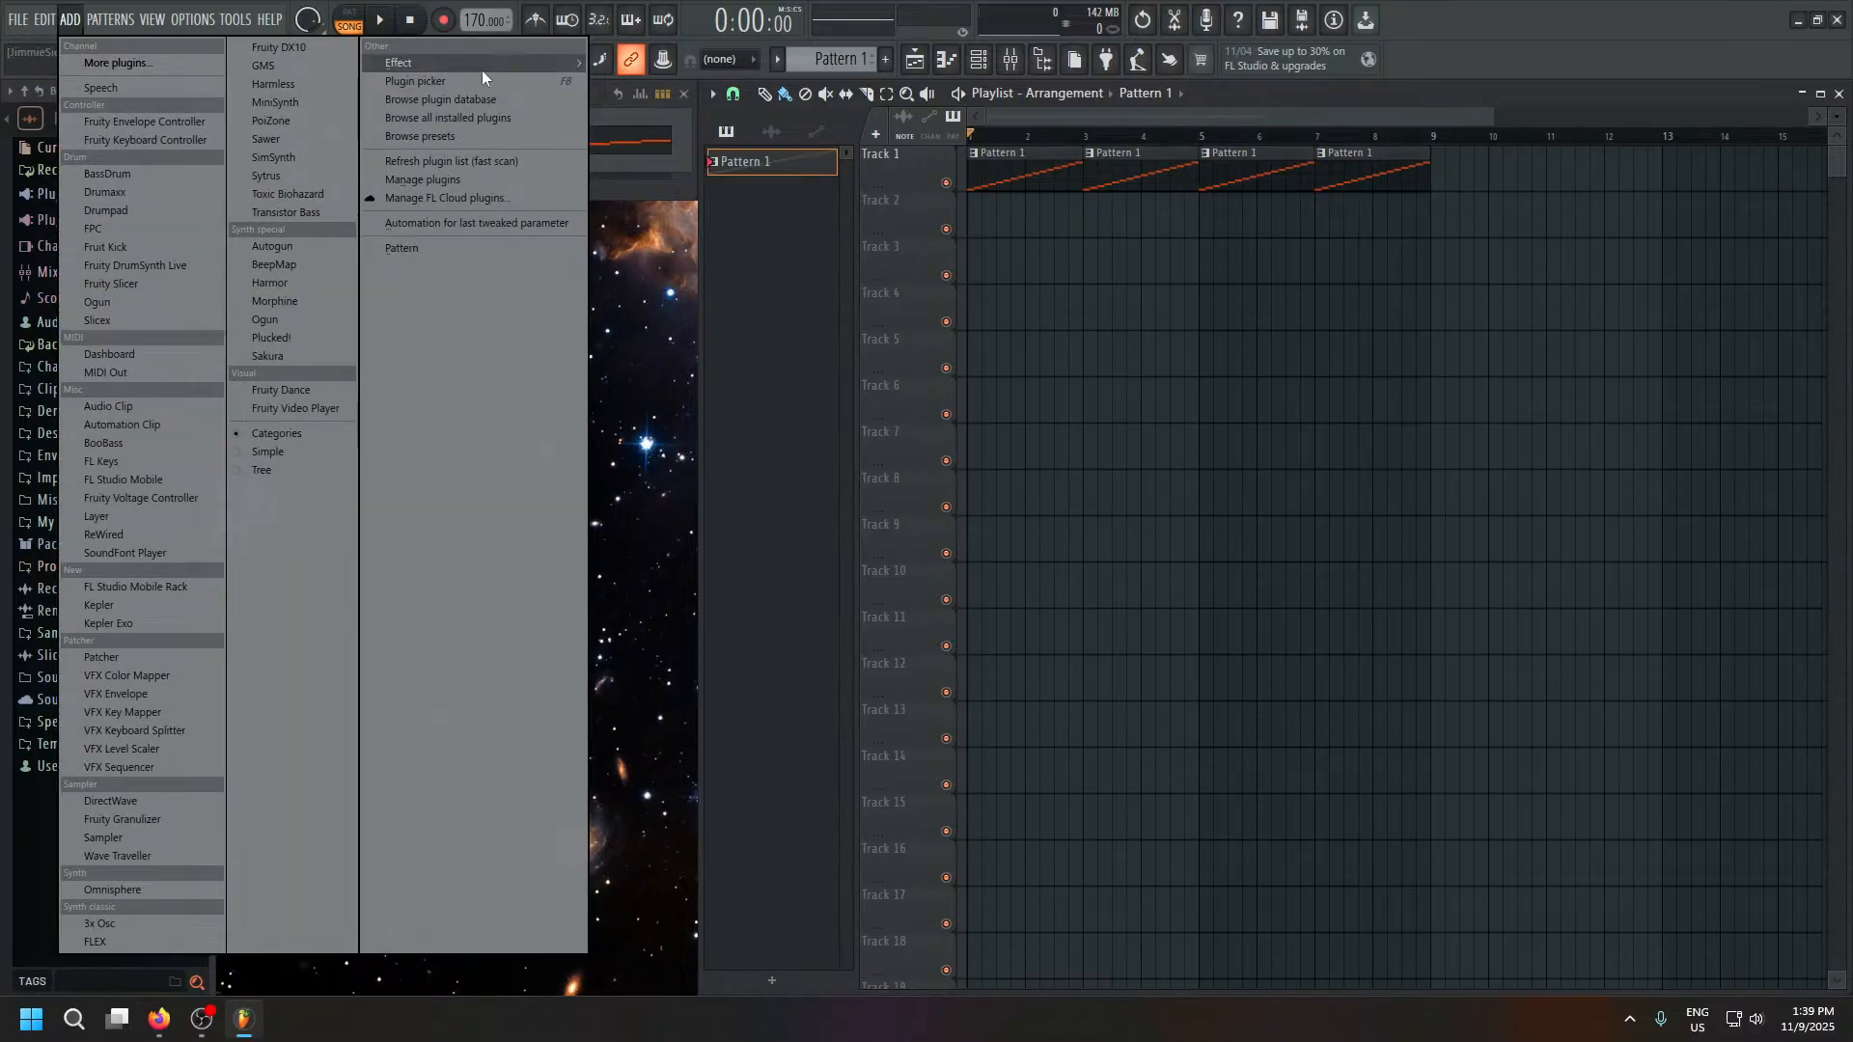
pyautogui.click(147, 890)
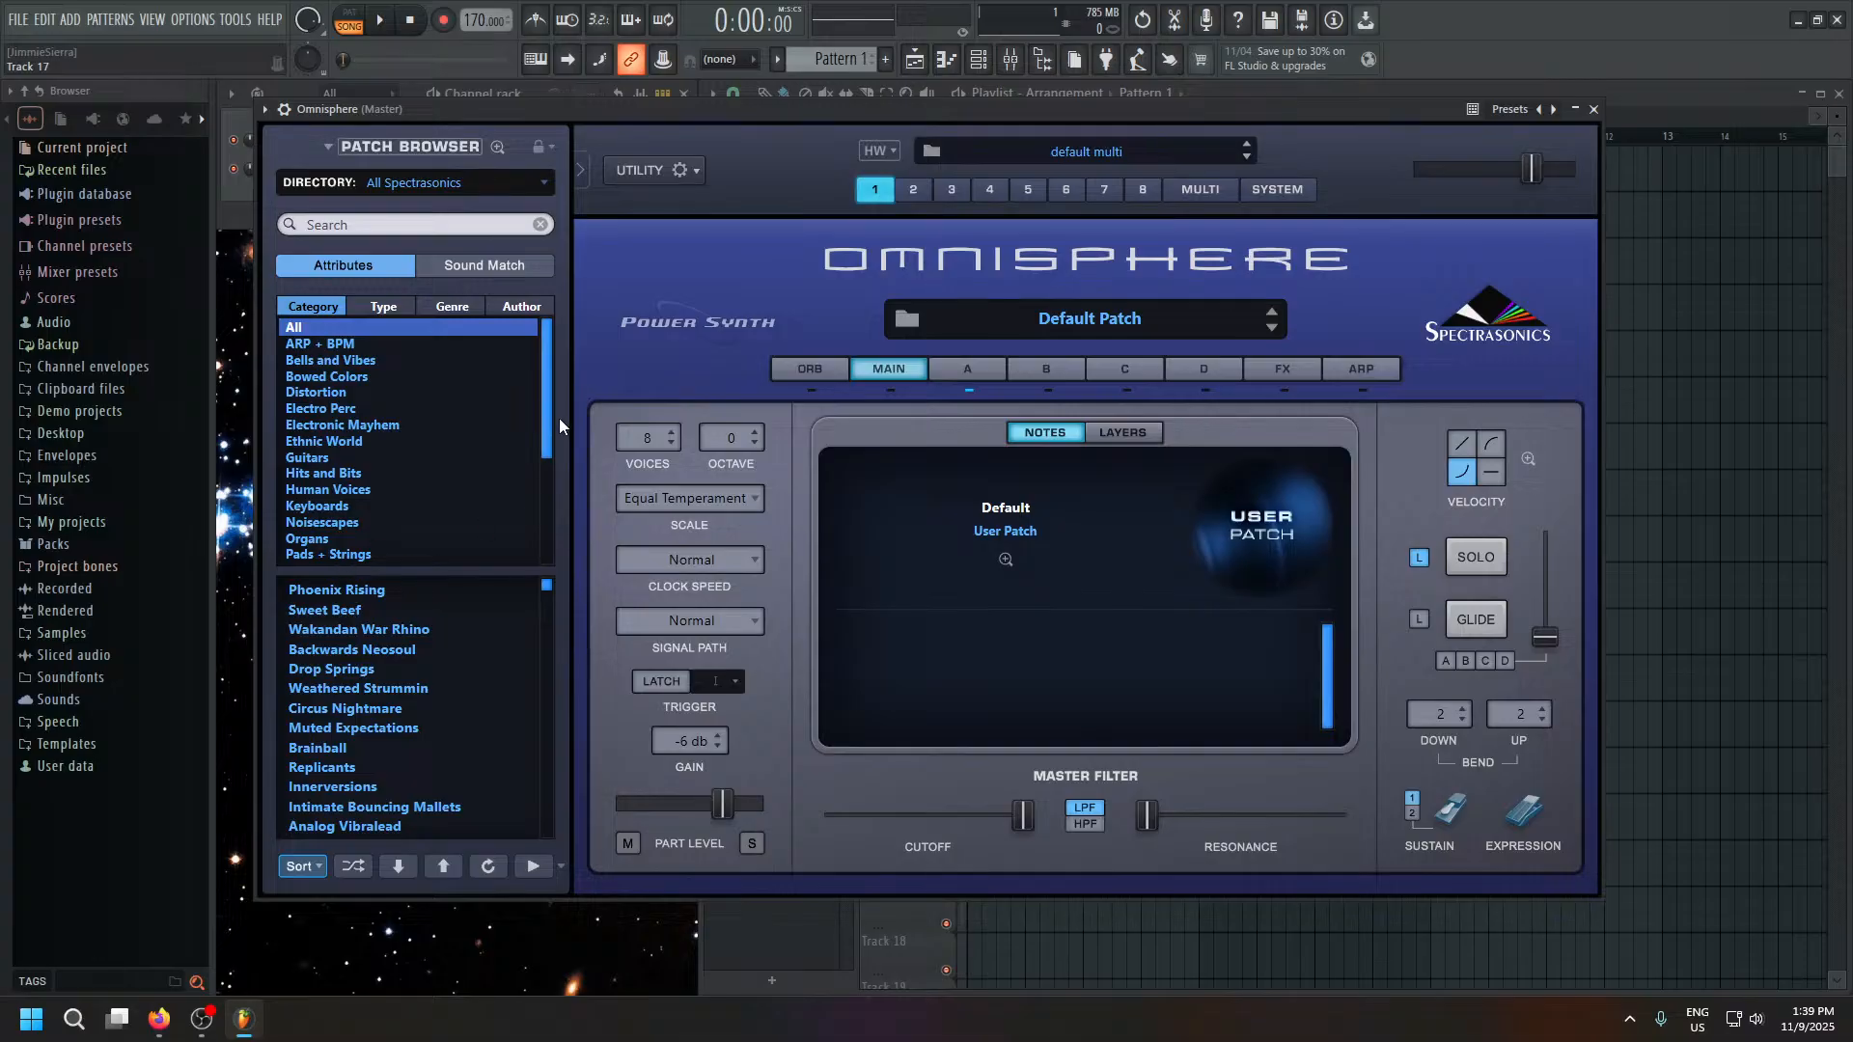
pyautogui.scroll(-2, 546, 415)
pyautogui.click(406, 490)
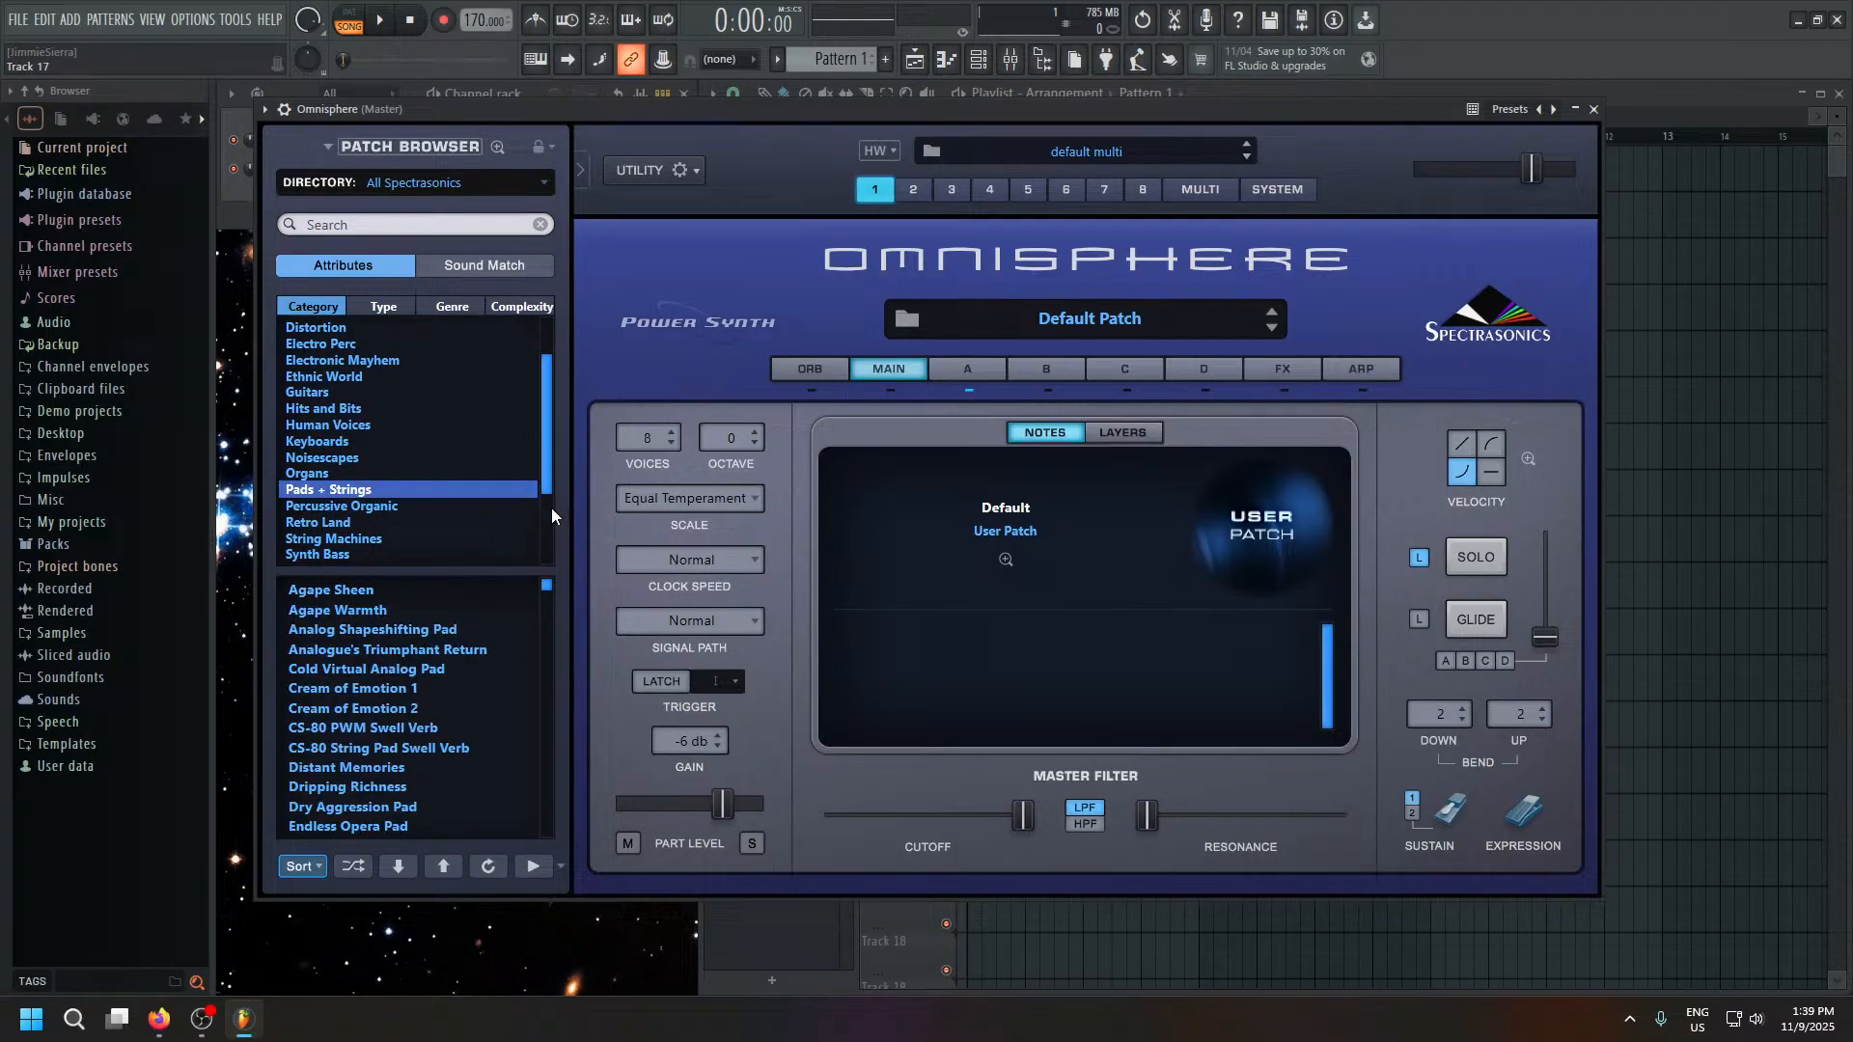
pyautogui.scroll(2, 544, 437)
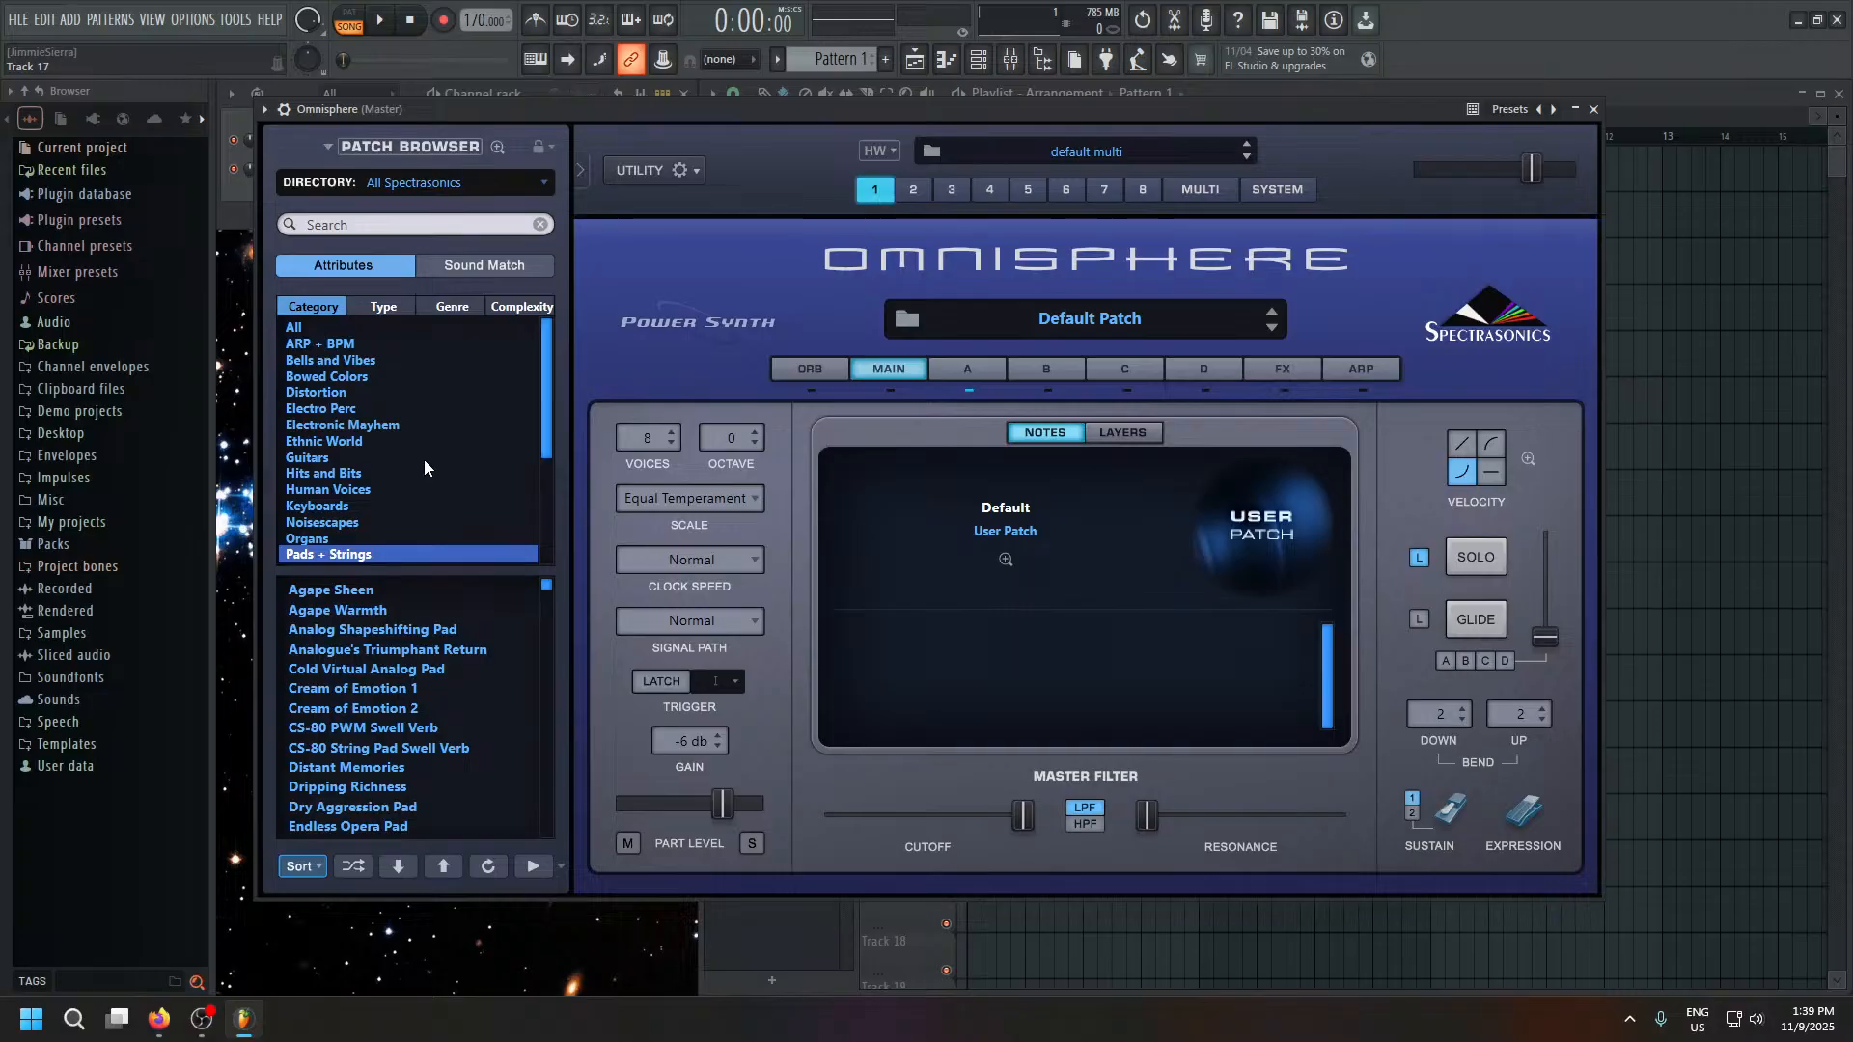
pyautogui.click(396, 506)
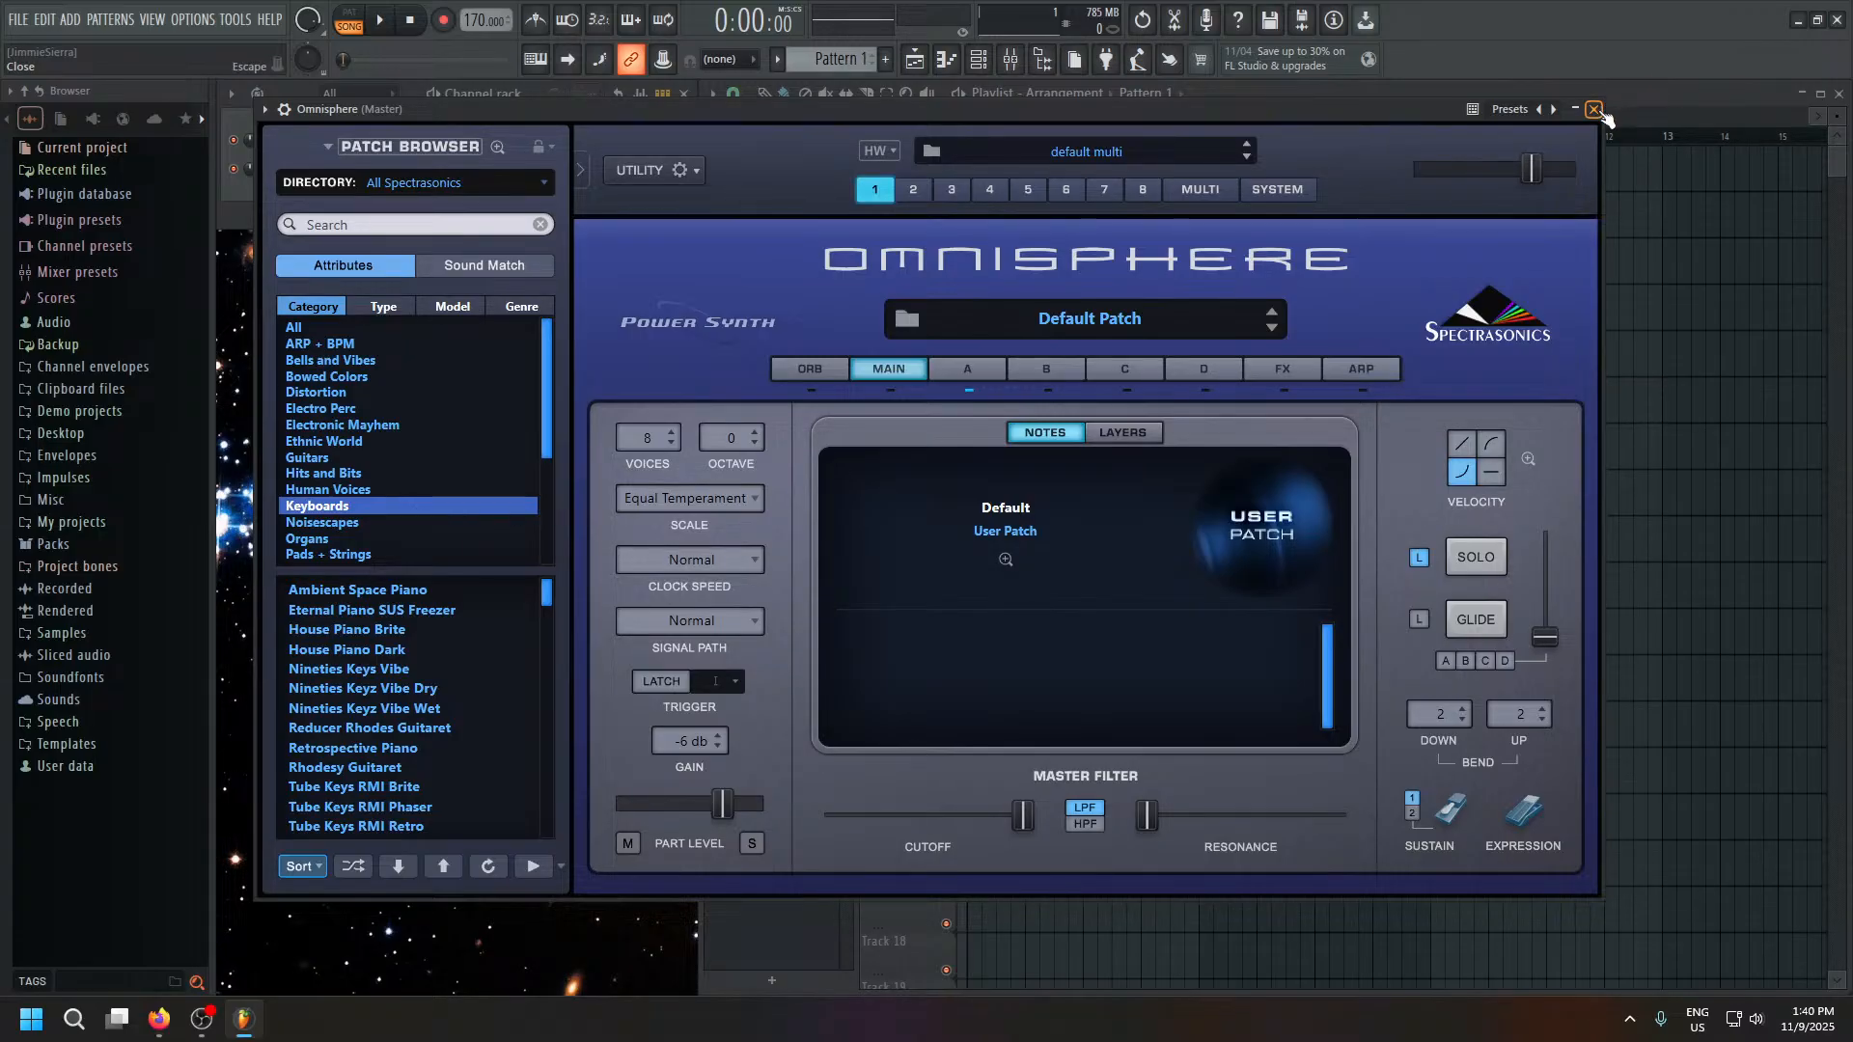
pyautogui.click(1596, 110)
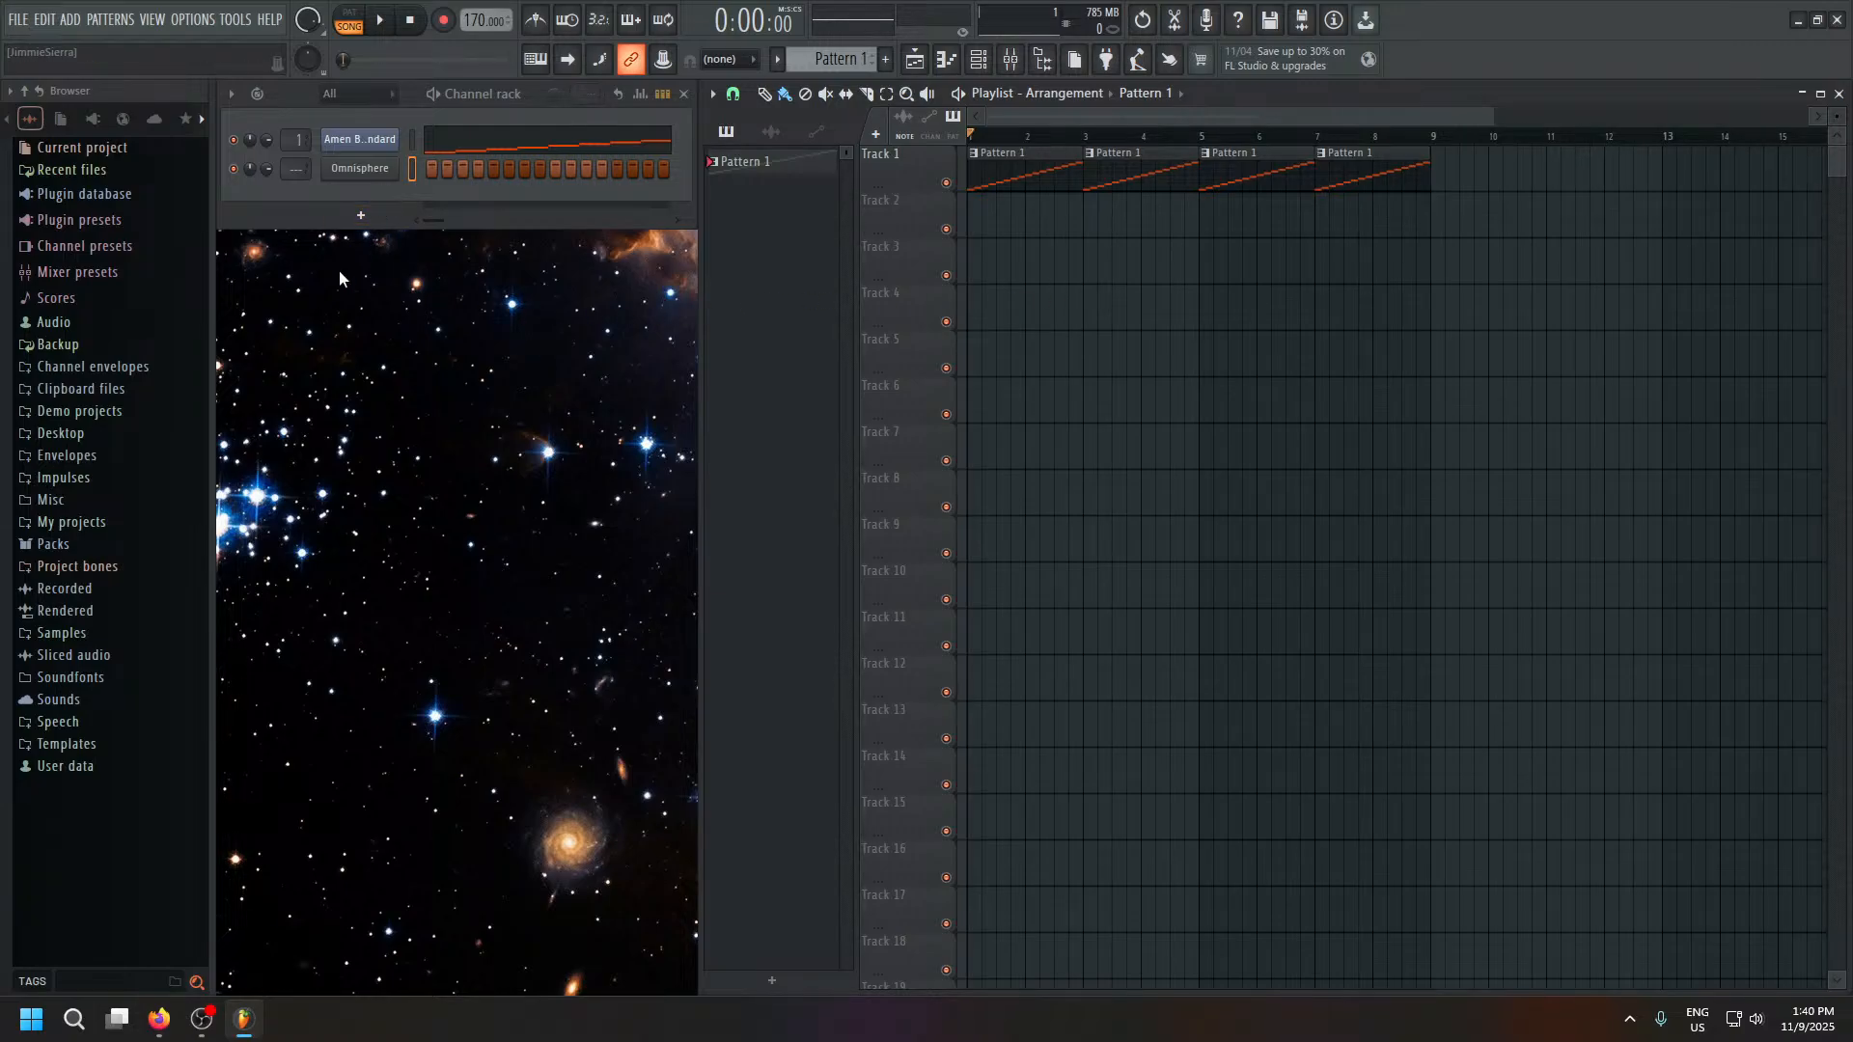
# Open the Omnisphere channel's piano roll and audition its keys with the default patch.
pyautogui.rightClick(382, 175)
pyautogui.click(437, 164)
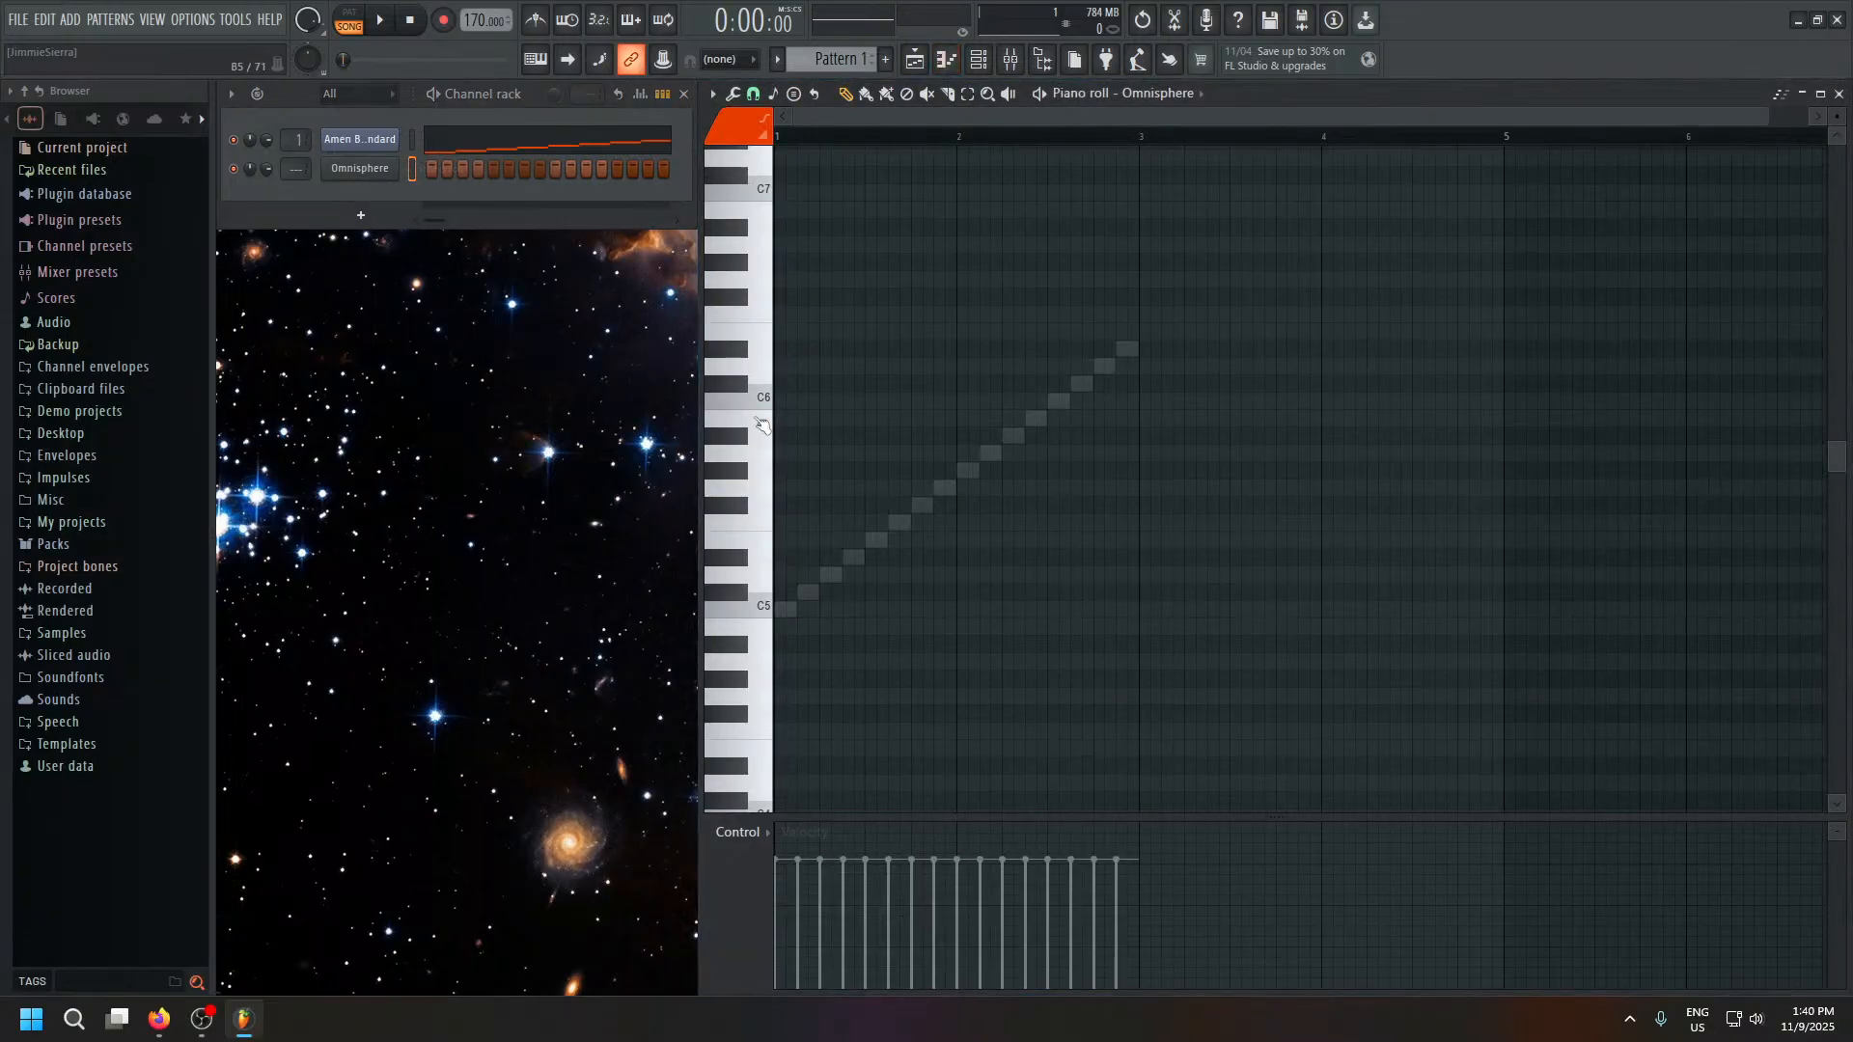
pyautogui.moveTo(767, 485); pyautogui.dragTo(757, 608)
# Browse Omnisphere's keyboard patches and load Plucked Dream Piano.
pyautogui.click(359, 170)
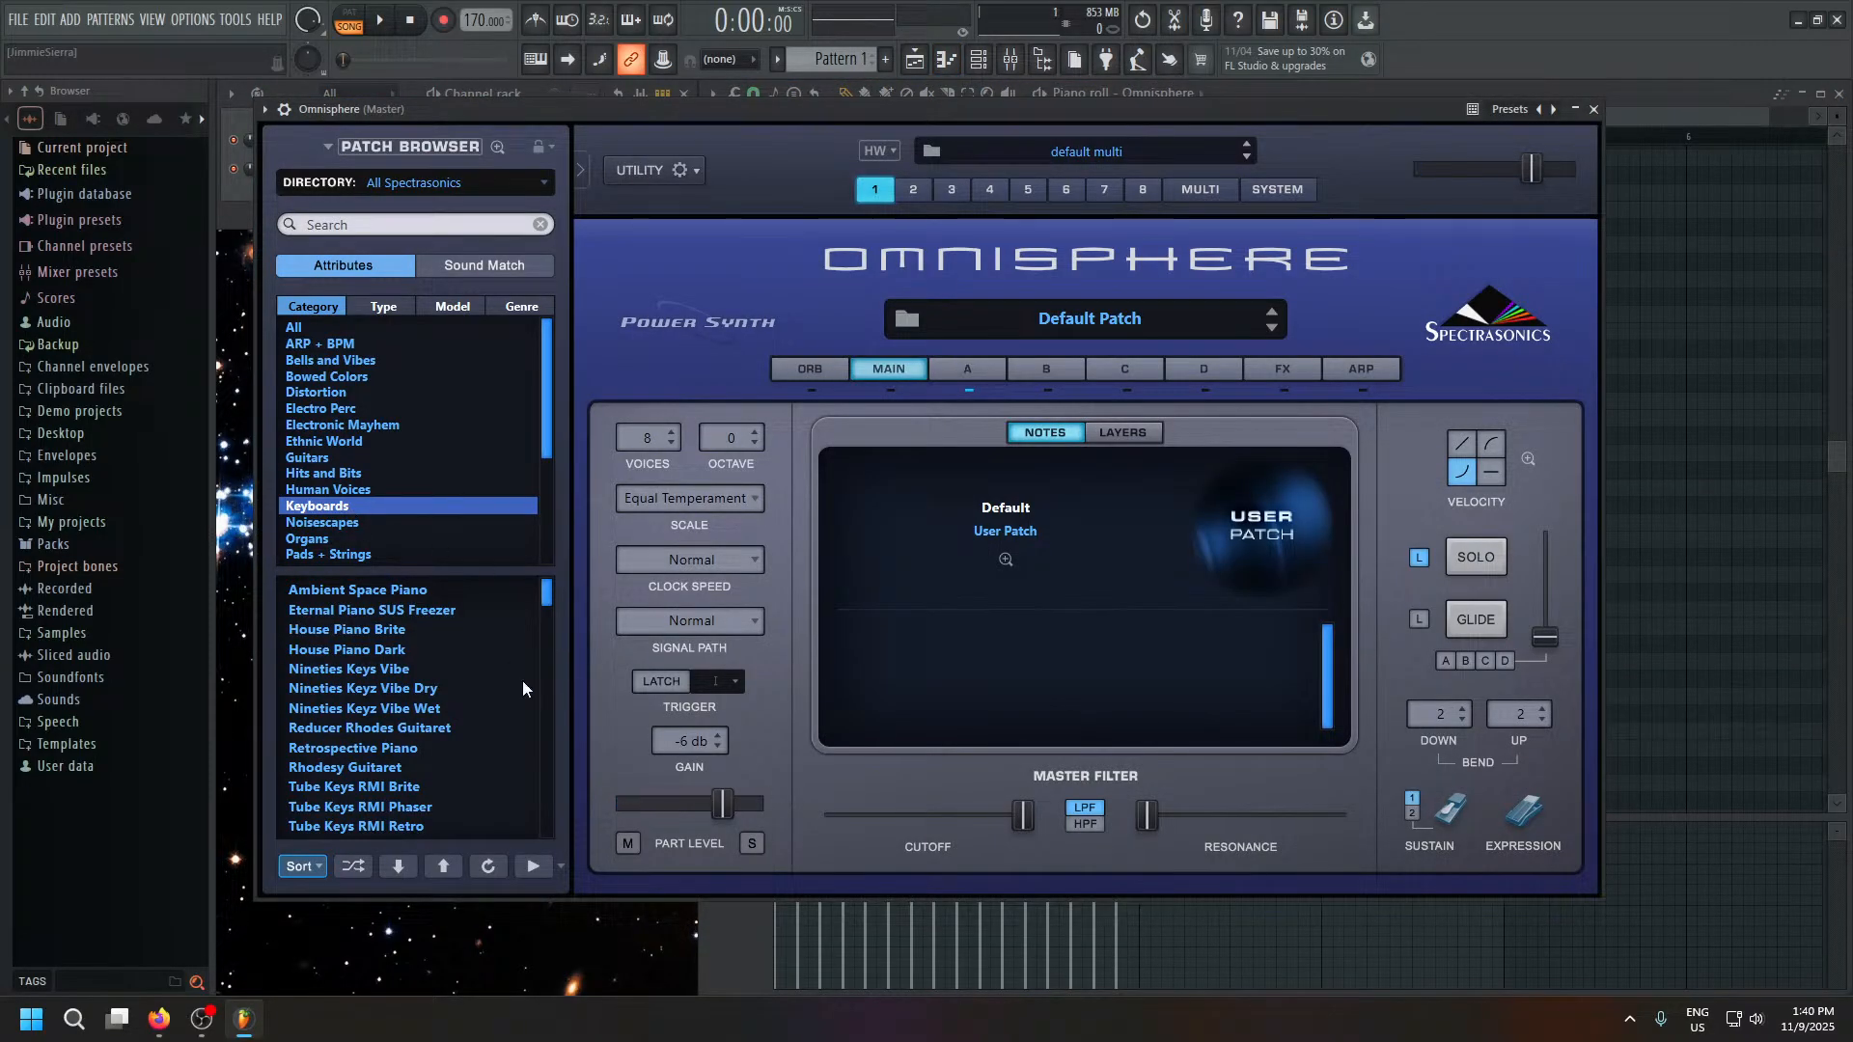
pyautogui.scroll(-8, 449, 753)
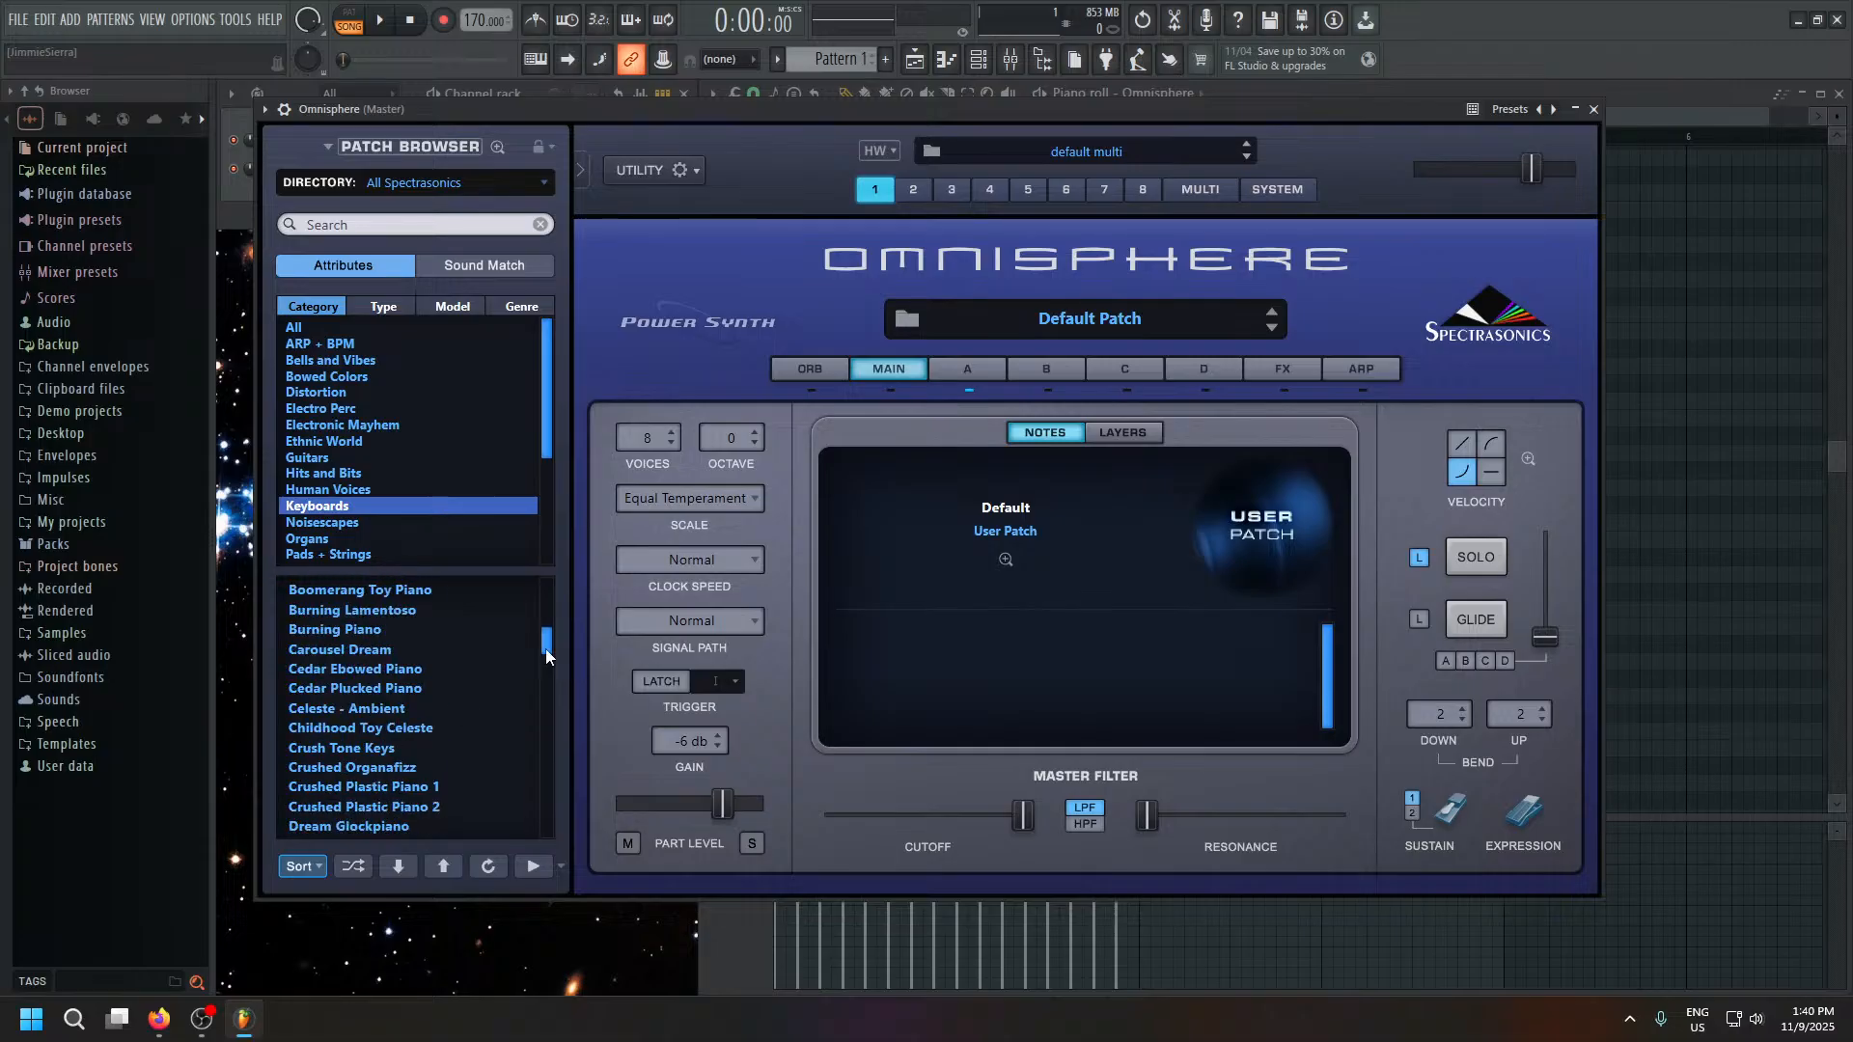
pyautogui.moveTo(546, 650); pyautogui.dragTo(549, 719)
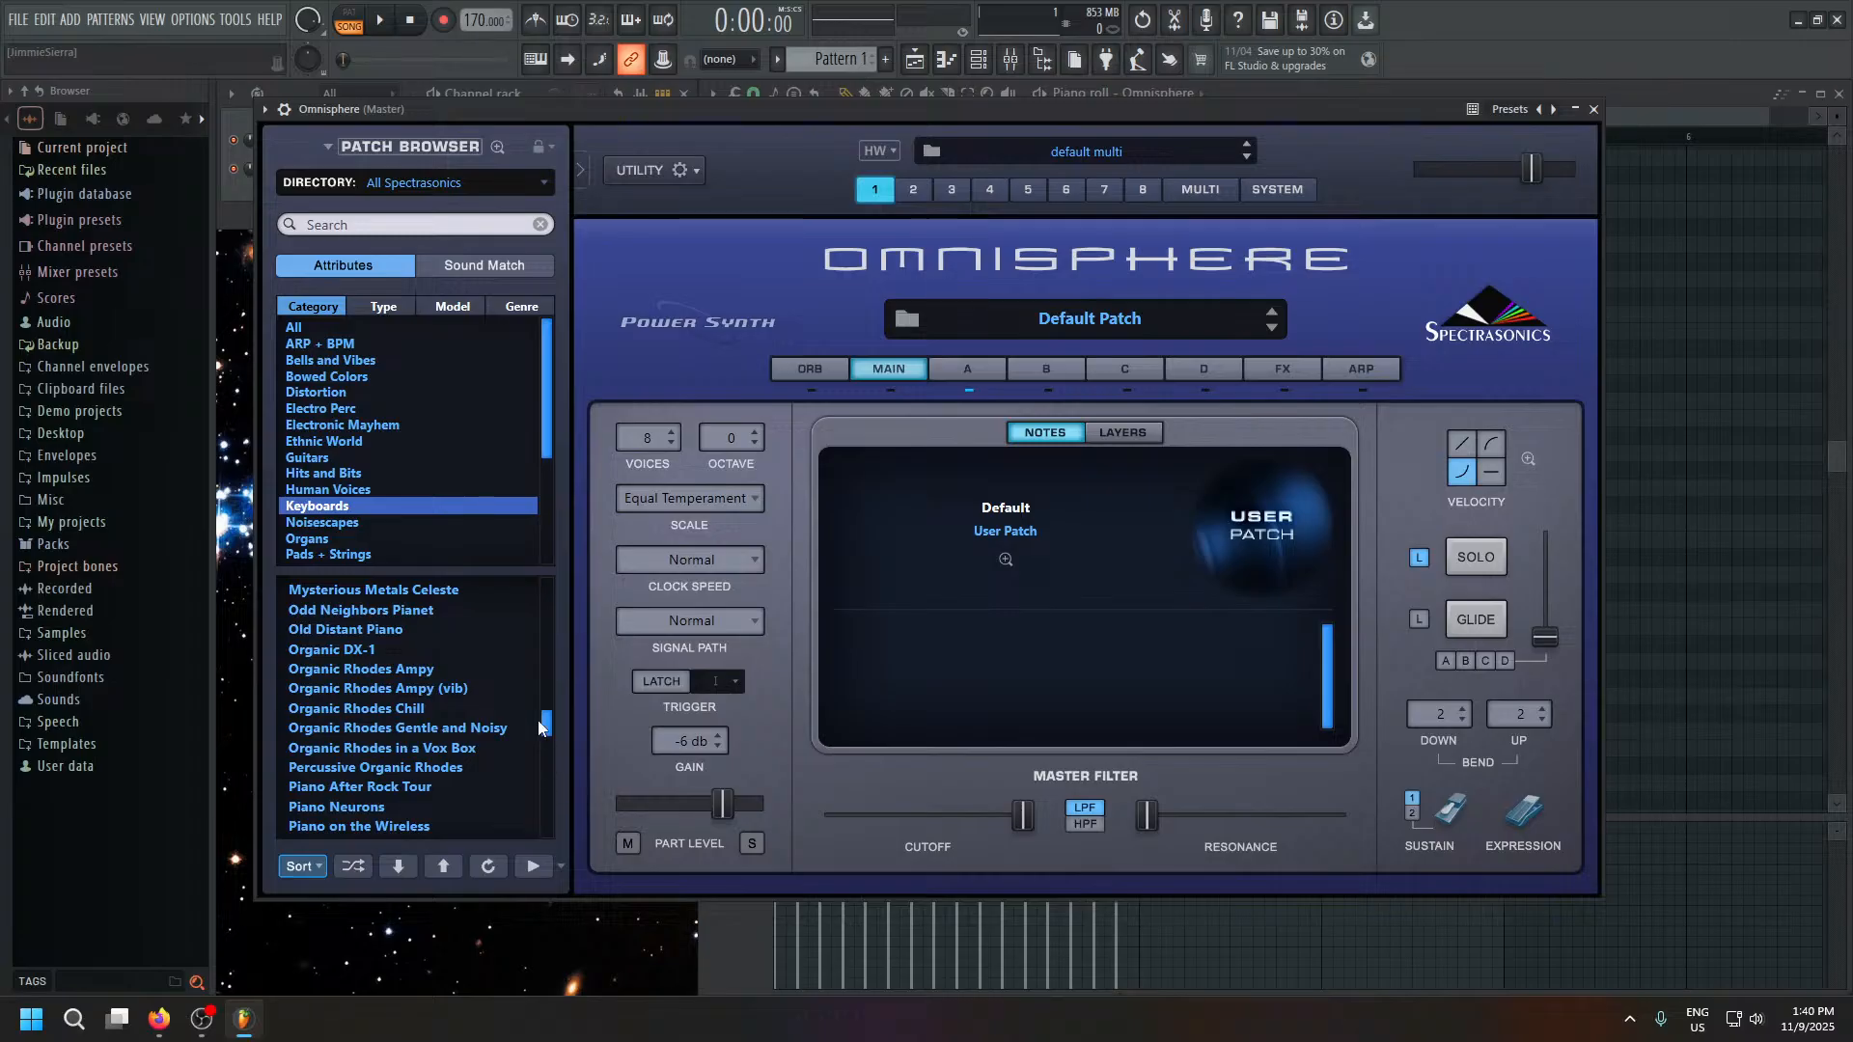
pyautogui.scroll(-3, 450, 737)
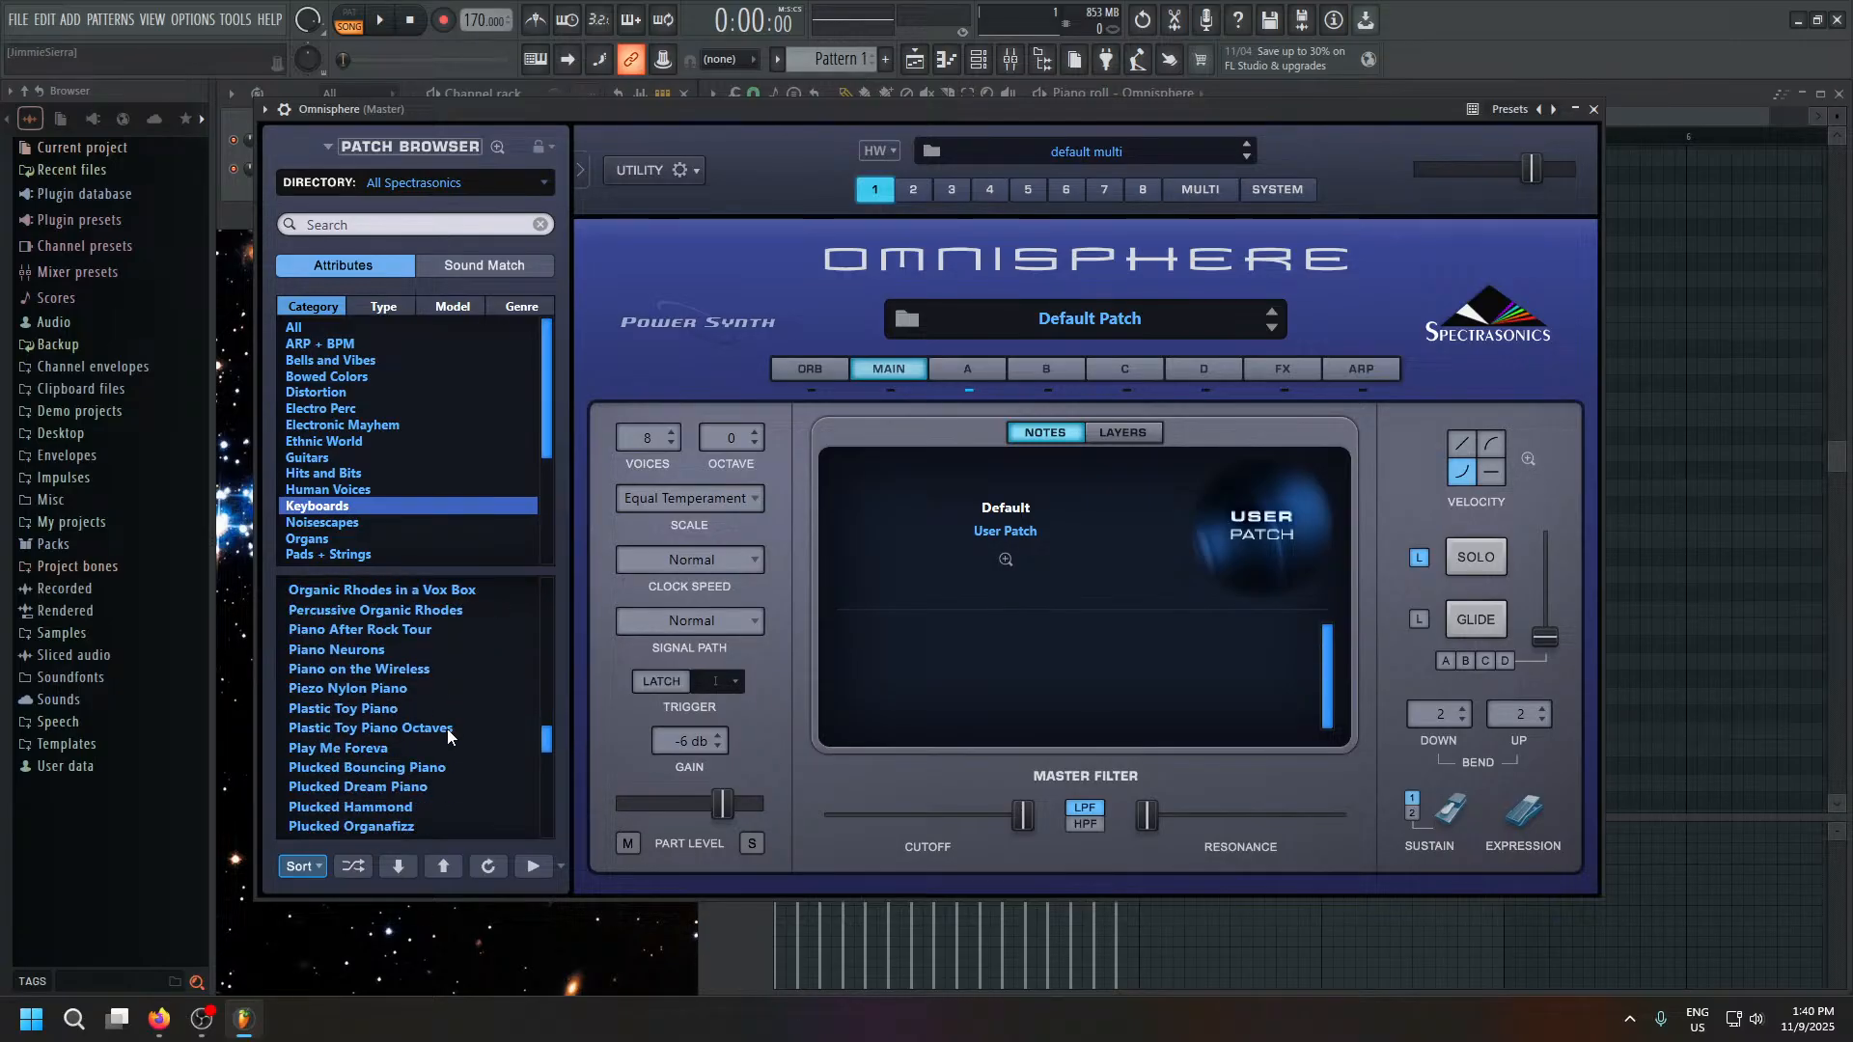
pyautogui.scroll(-2, 424, 763)
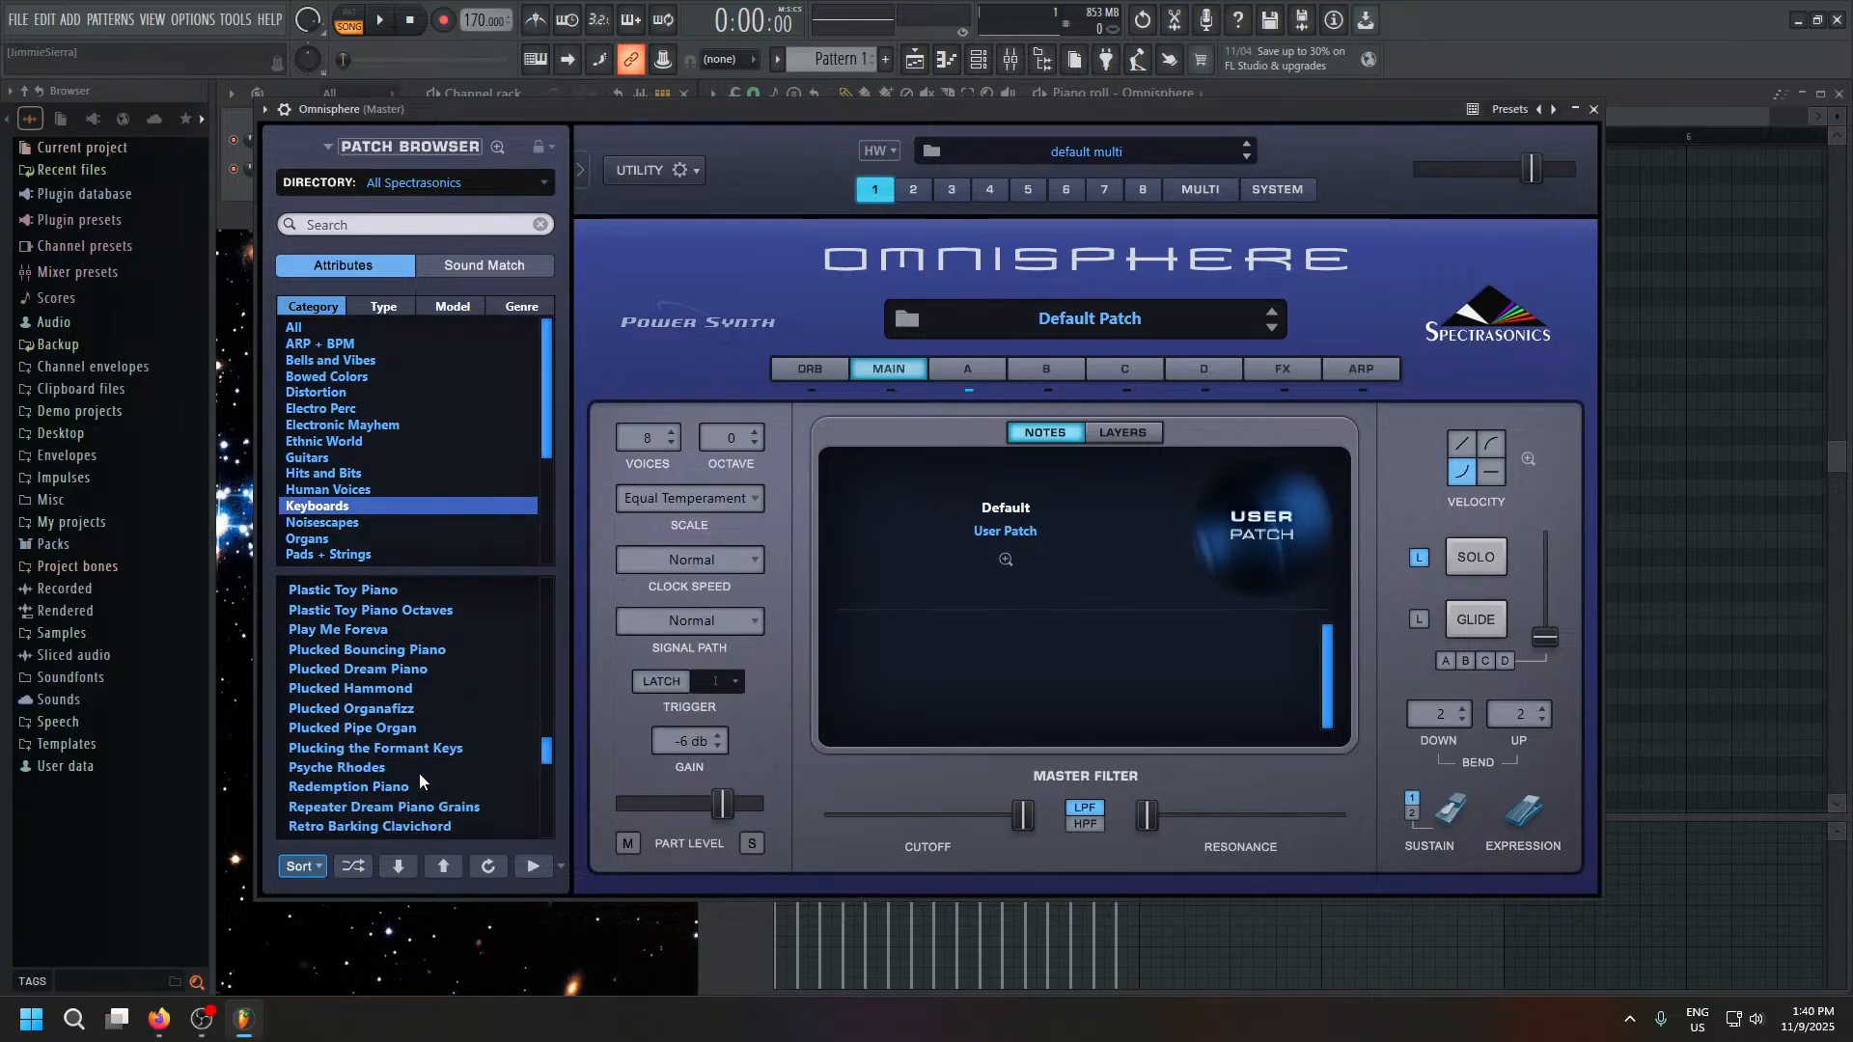
pyautogui.click(377, 674)
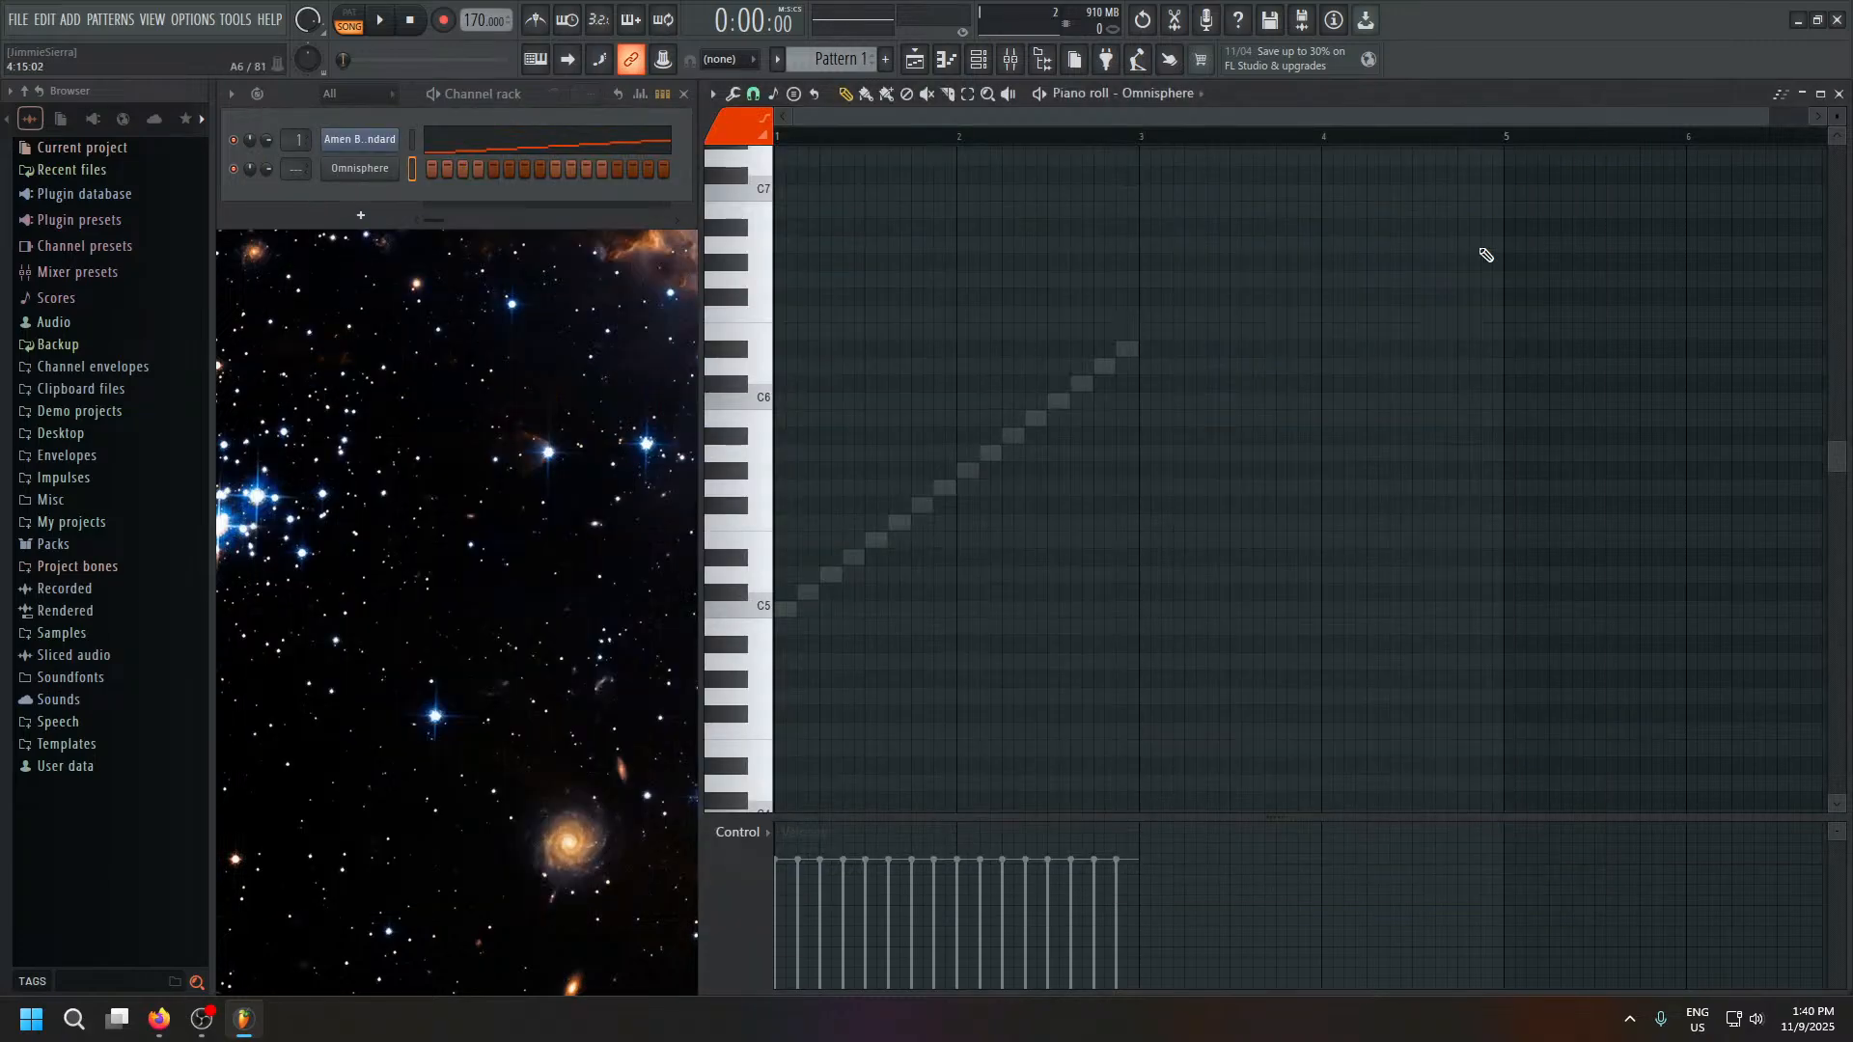
# Audition the Plucked Dream Piano patch on several piano roll keys and check its patch details.
pyautogui.click(1594, 109)
pyautogui.click(769, 617)
pyautogui.click(756, 401)
pyautogui.click(366, 171)
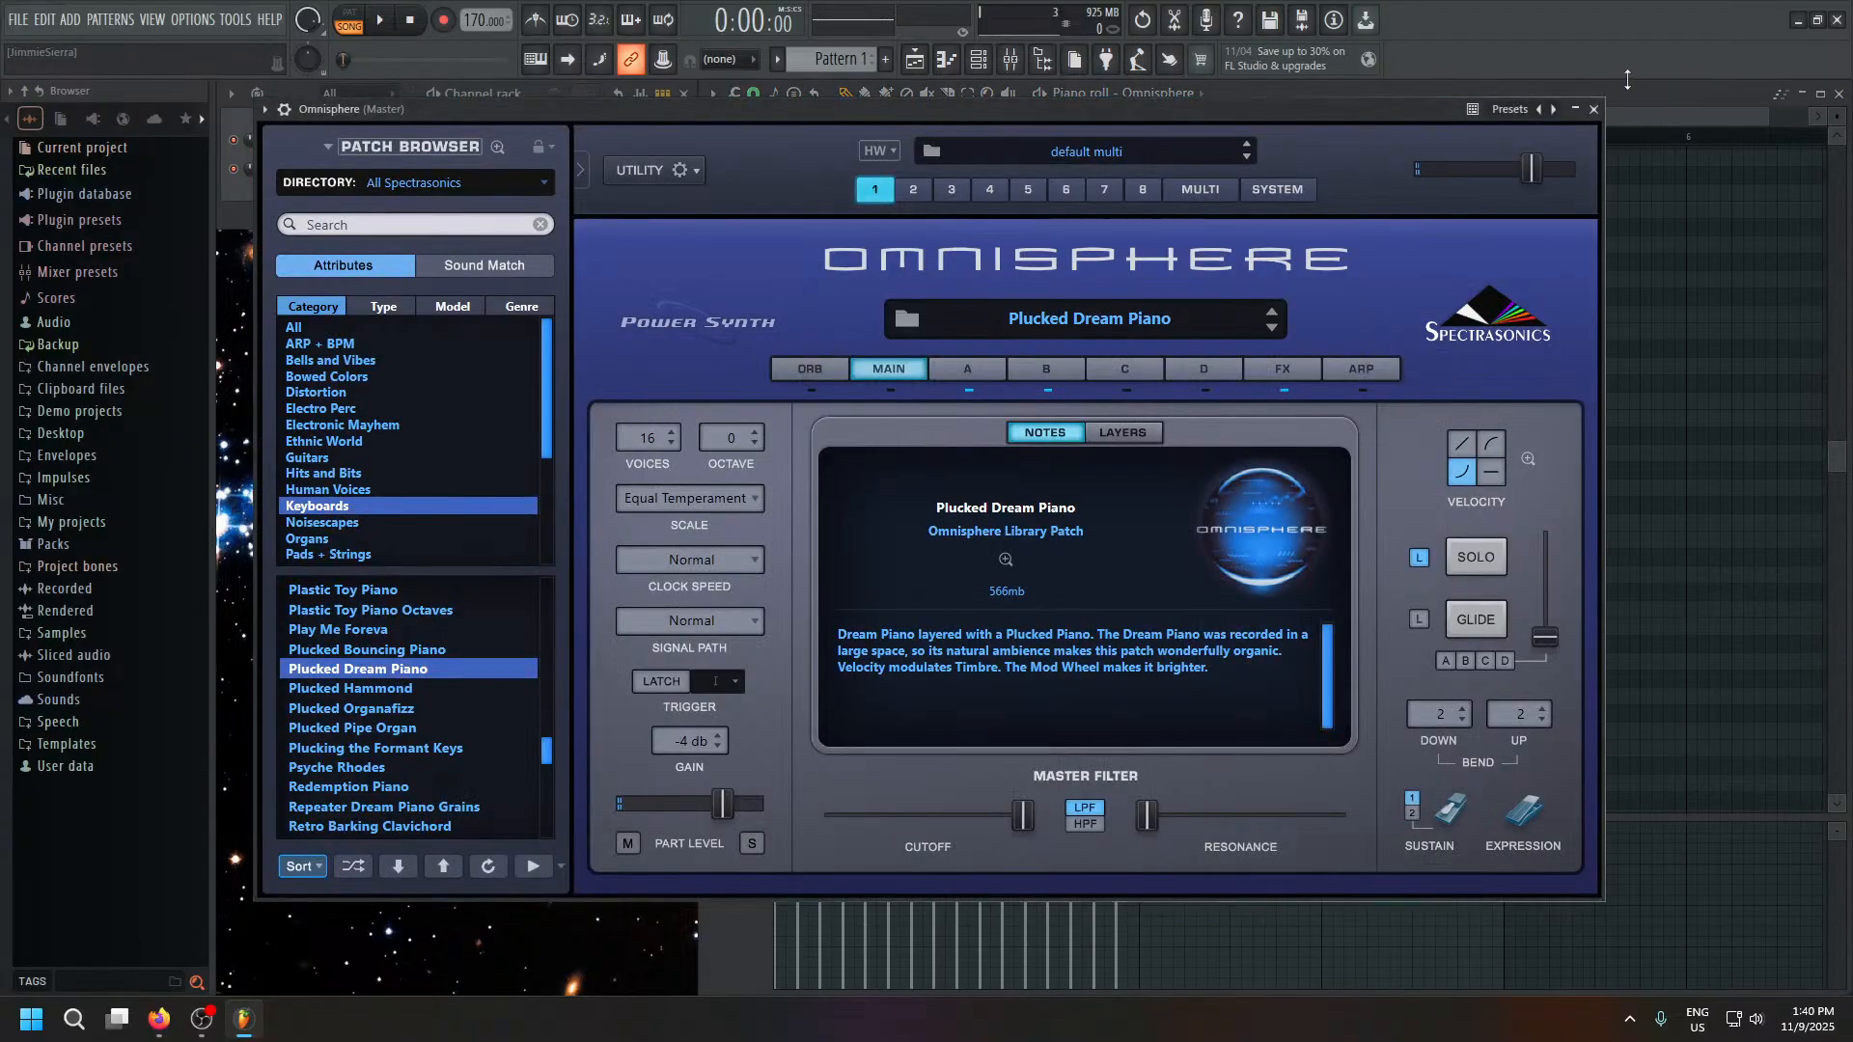
pyautogui.click(1594, 109)
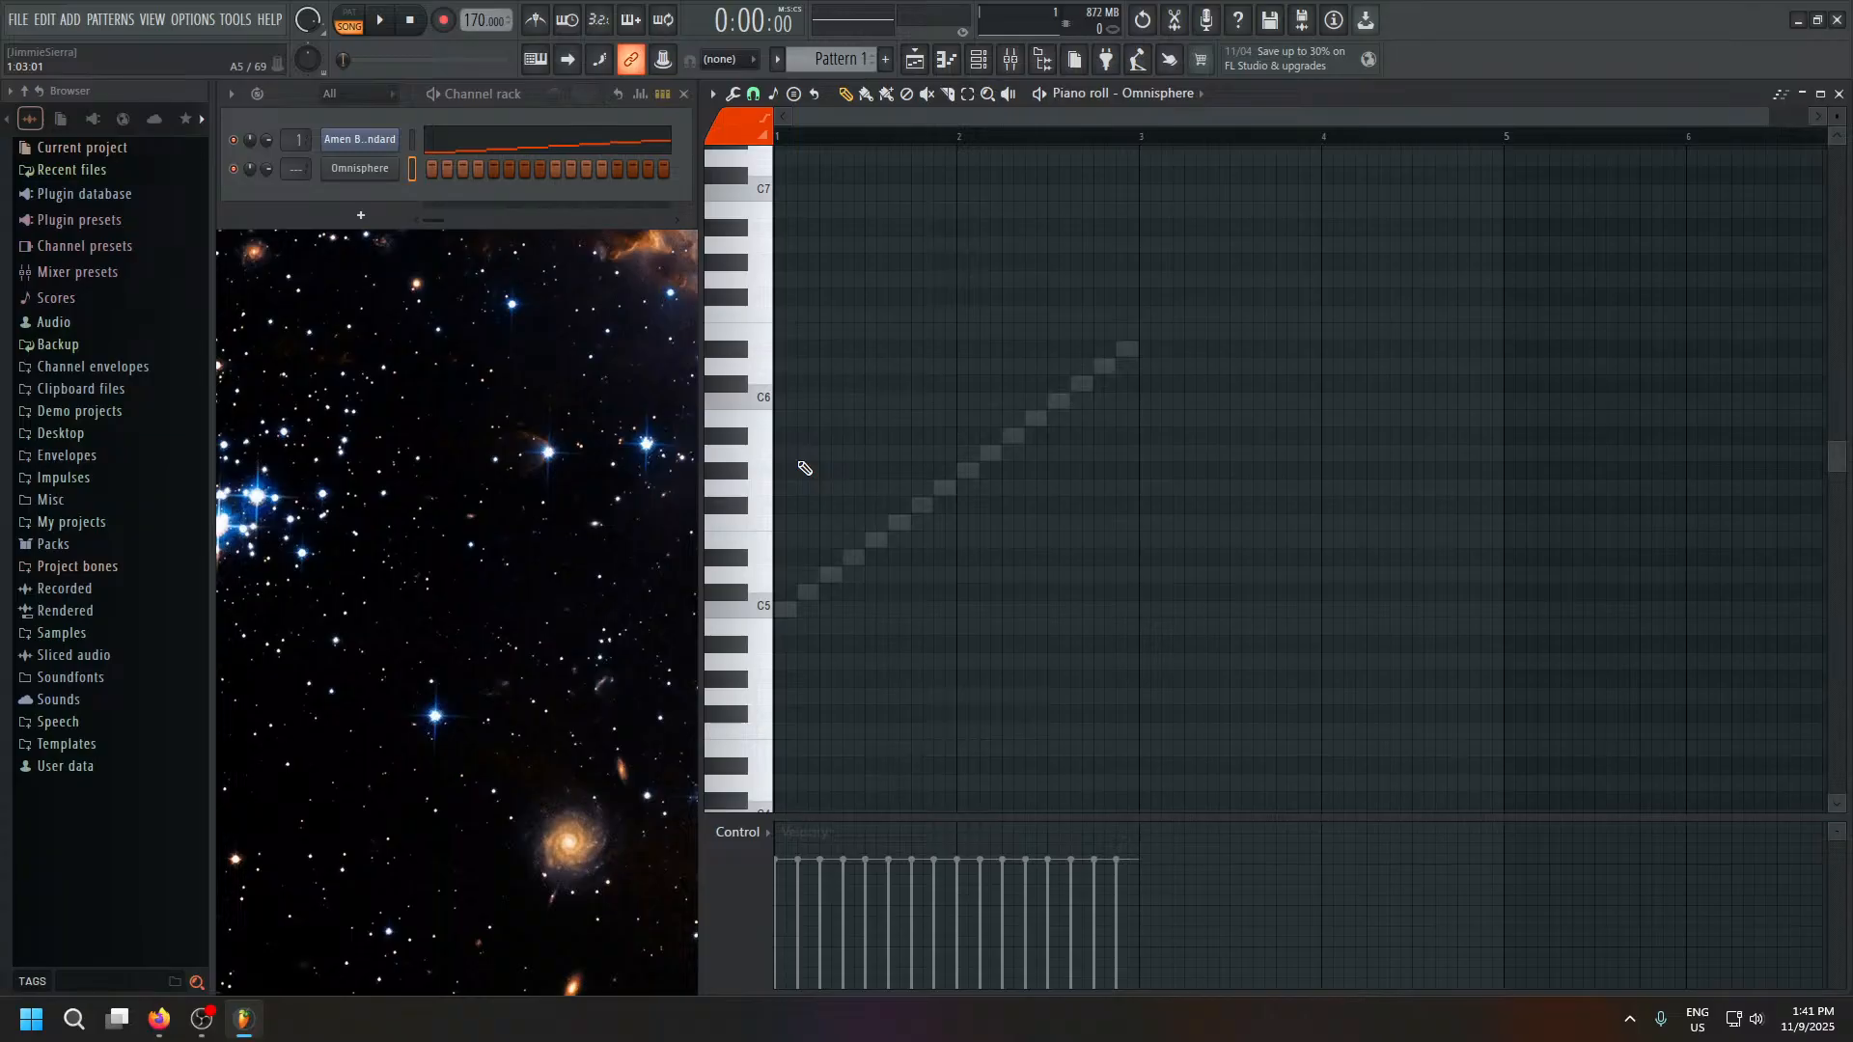
pyautogui.click(715, 451)
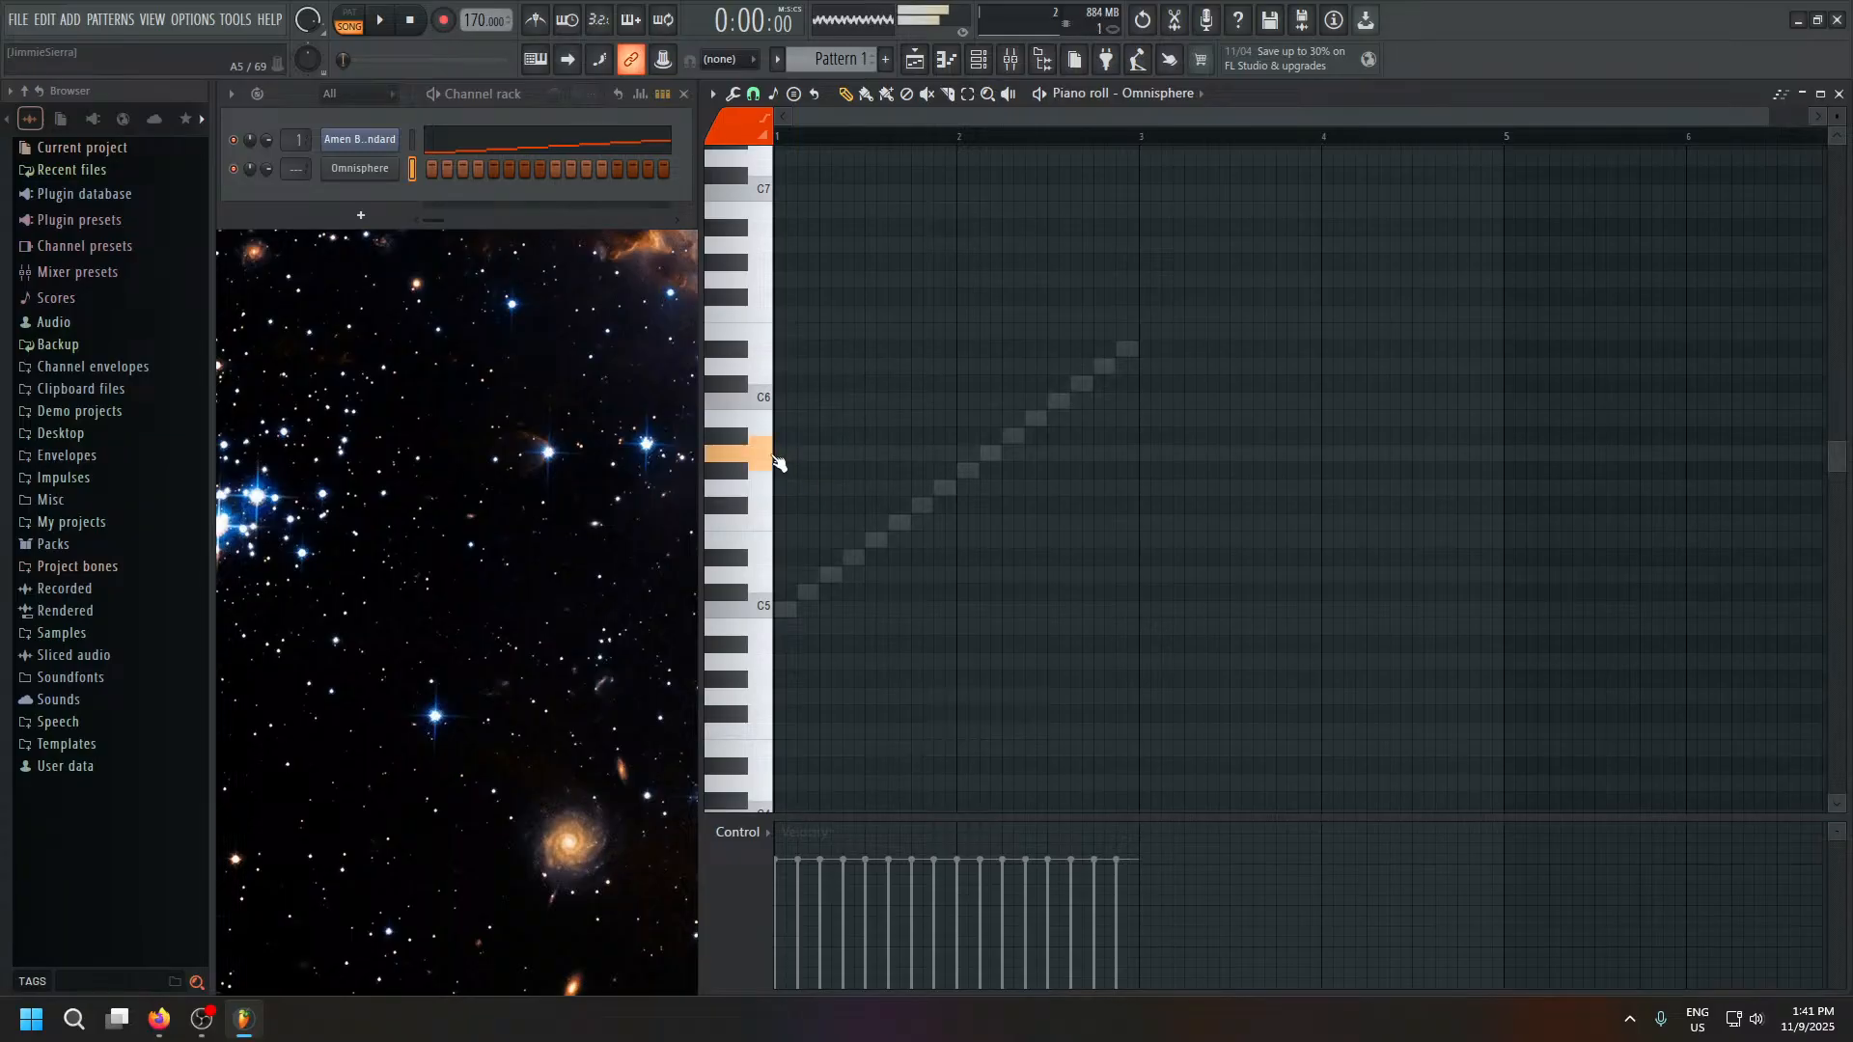
# Switch playback to pattern mode and remove the trial A5 Omnisphere note from Pattern 1.
pyautogui.click(713, 451)
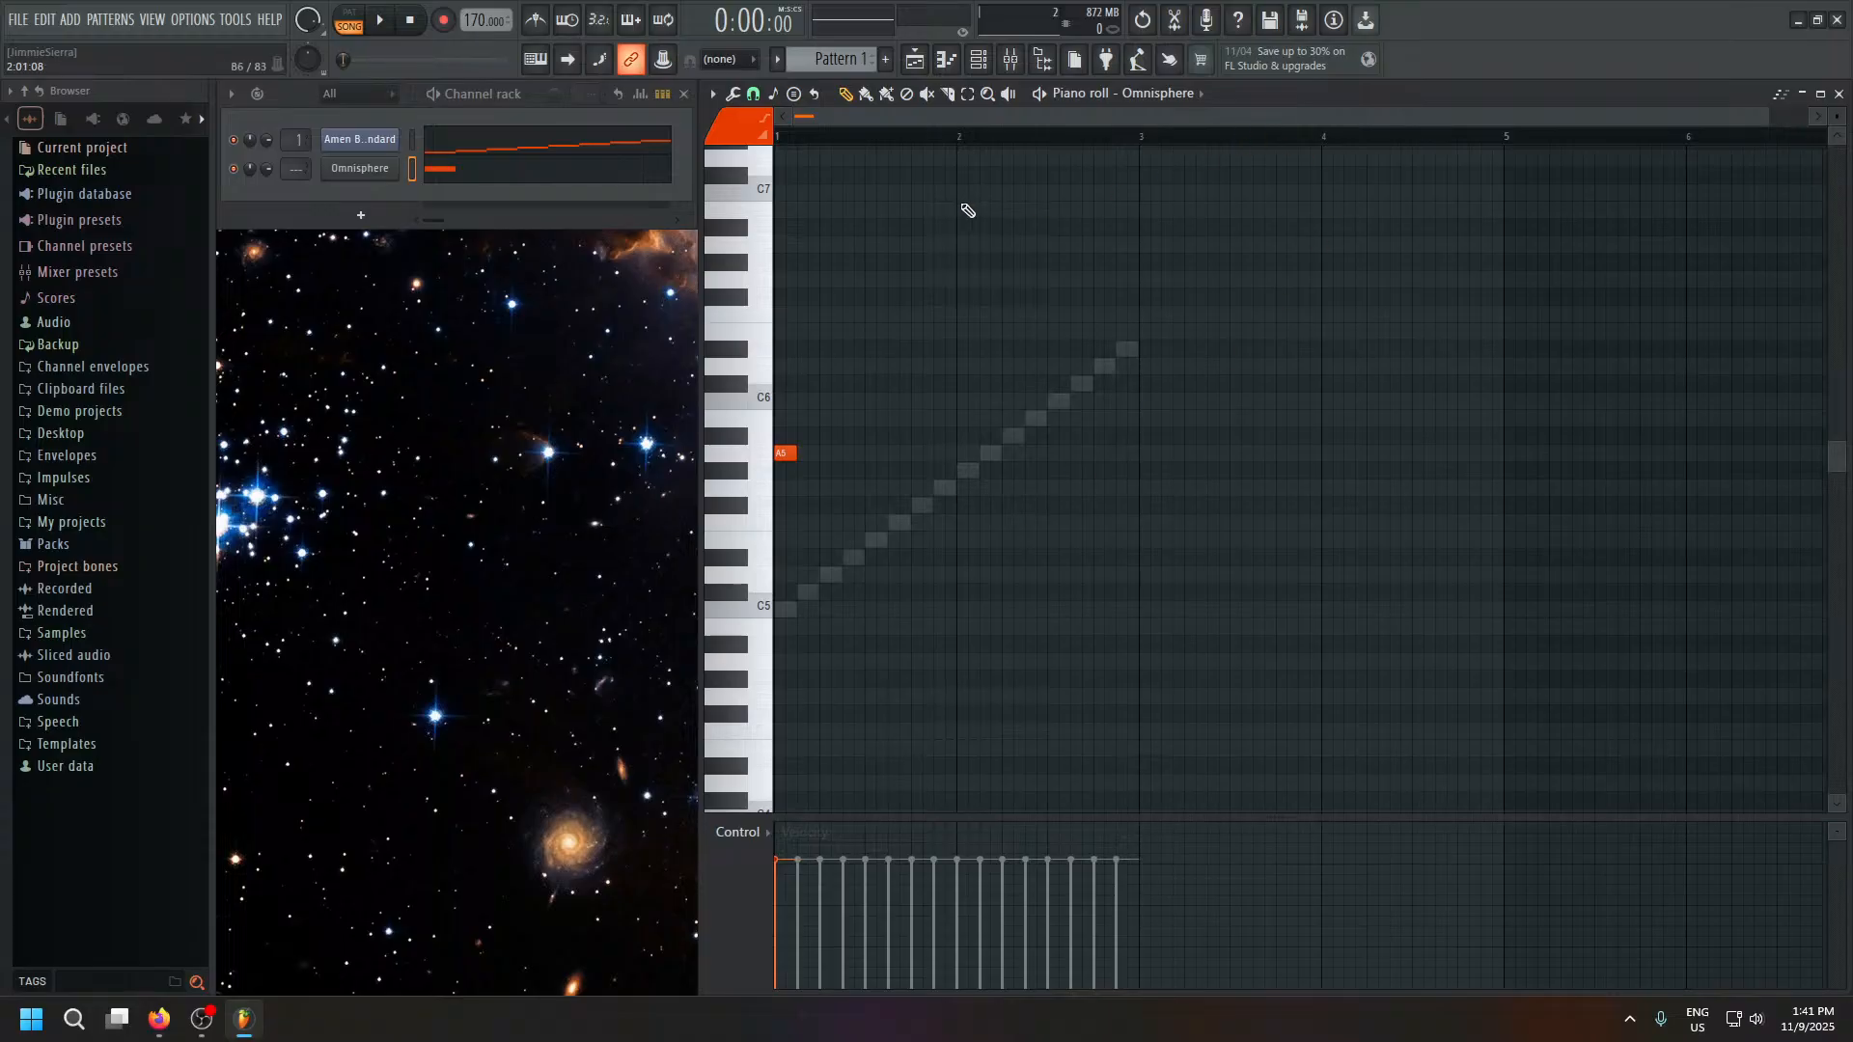
pyautogui.click(1838, 94)
pyautogui.press('l')
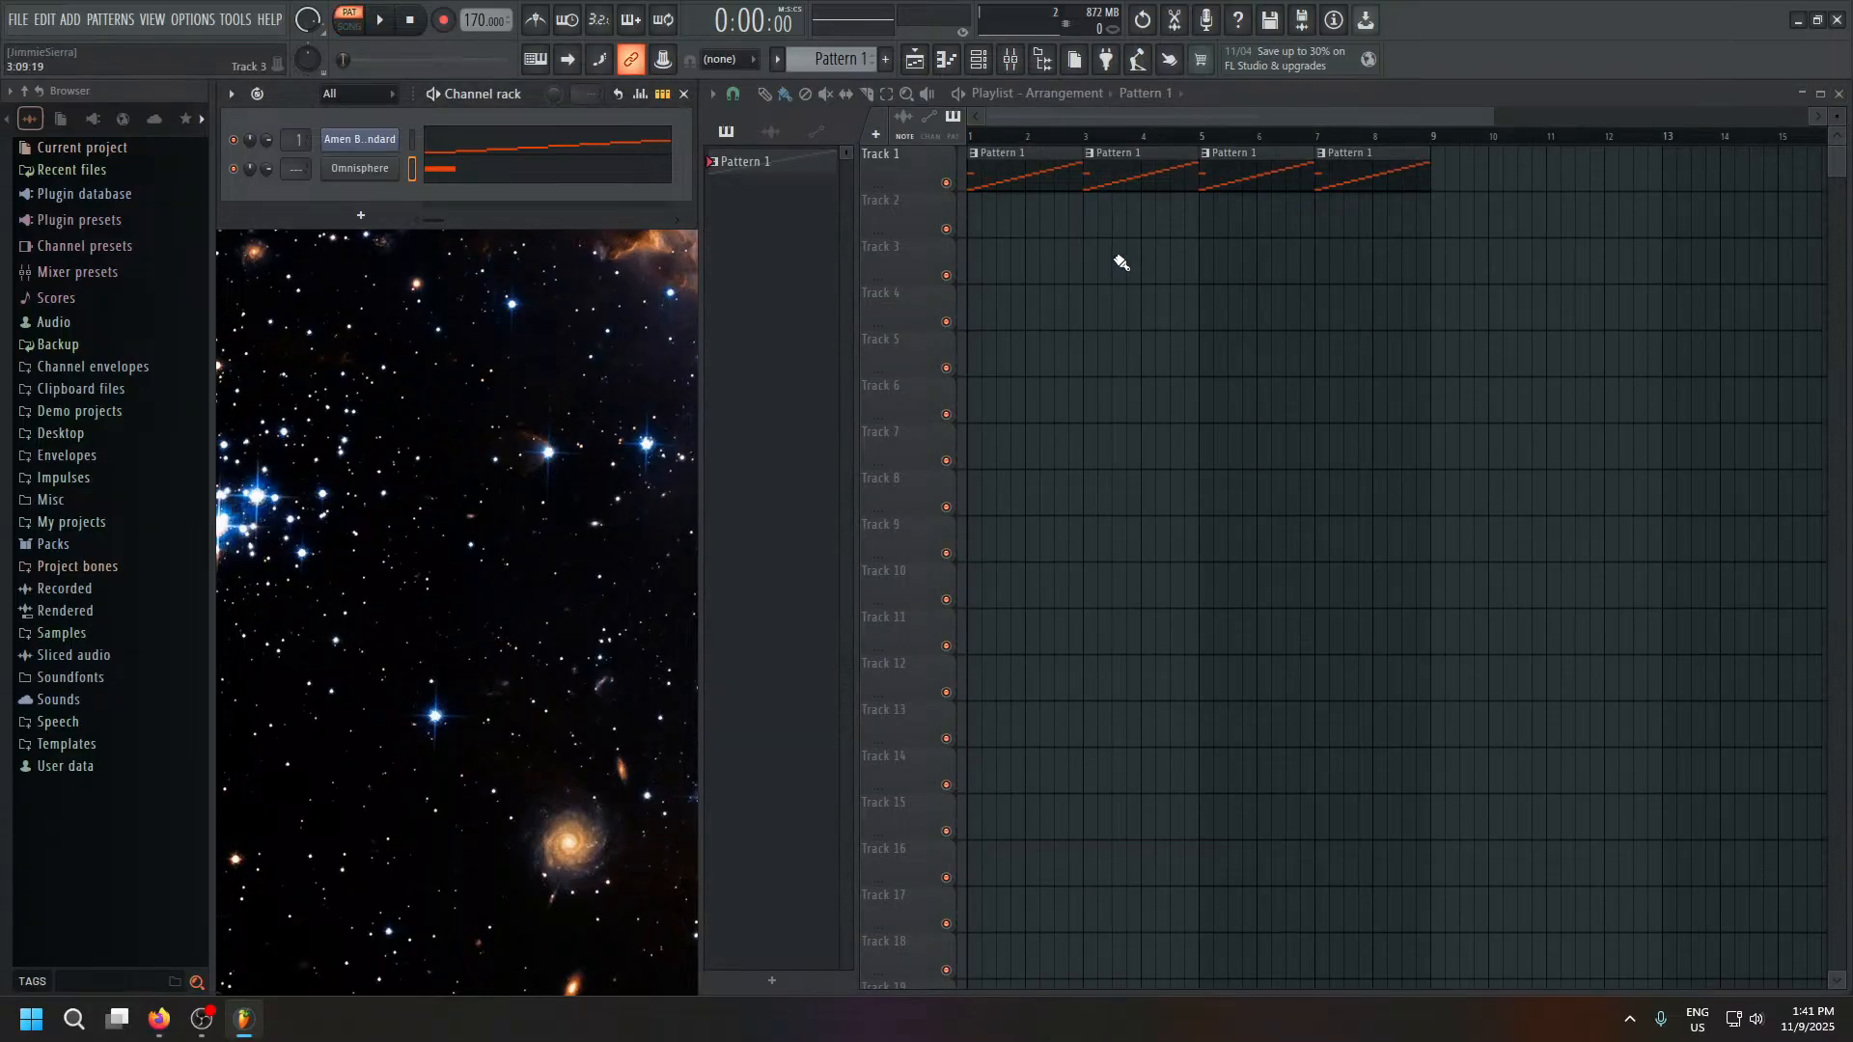
pyautogui.click(468, 172)
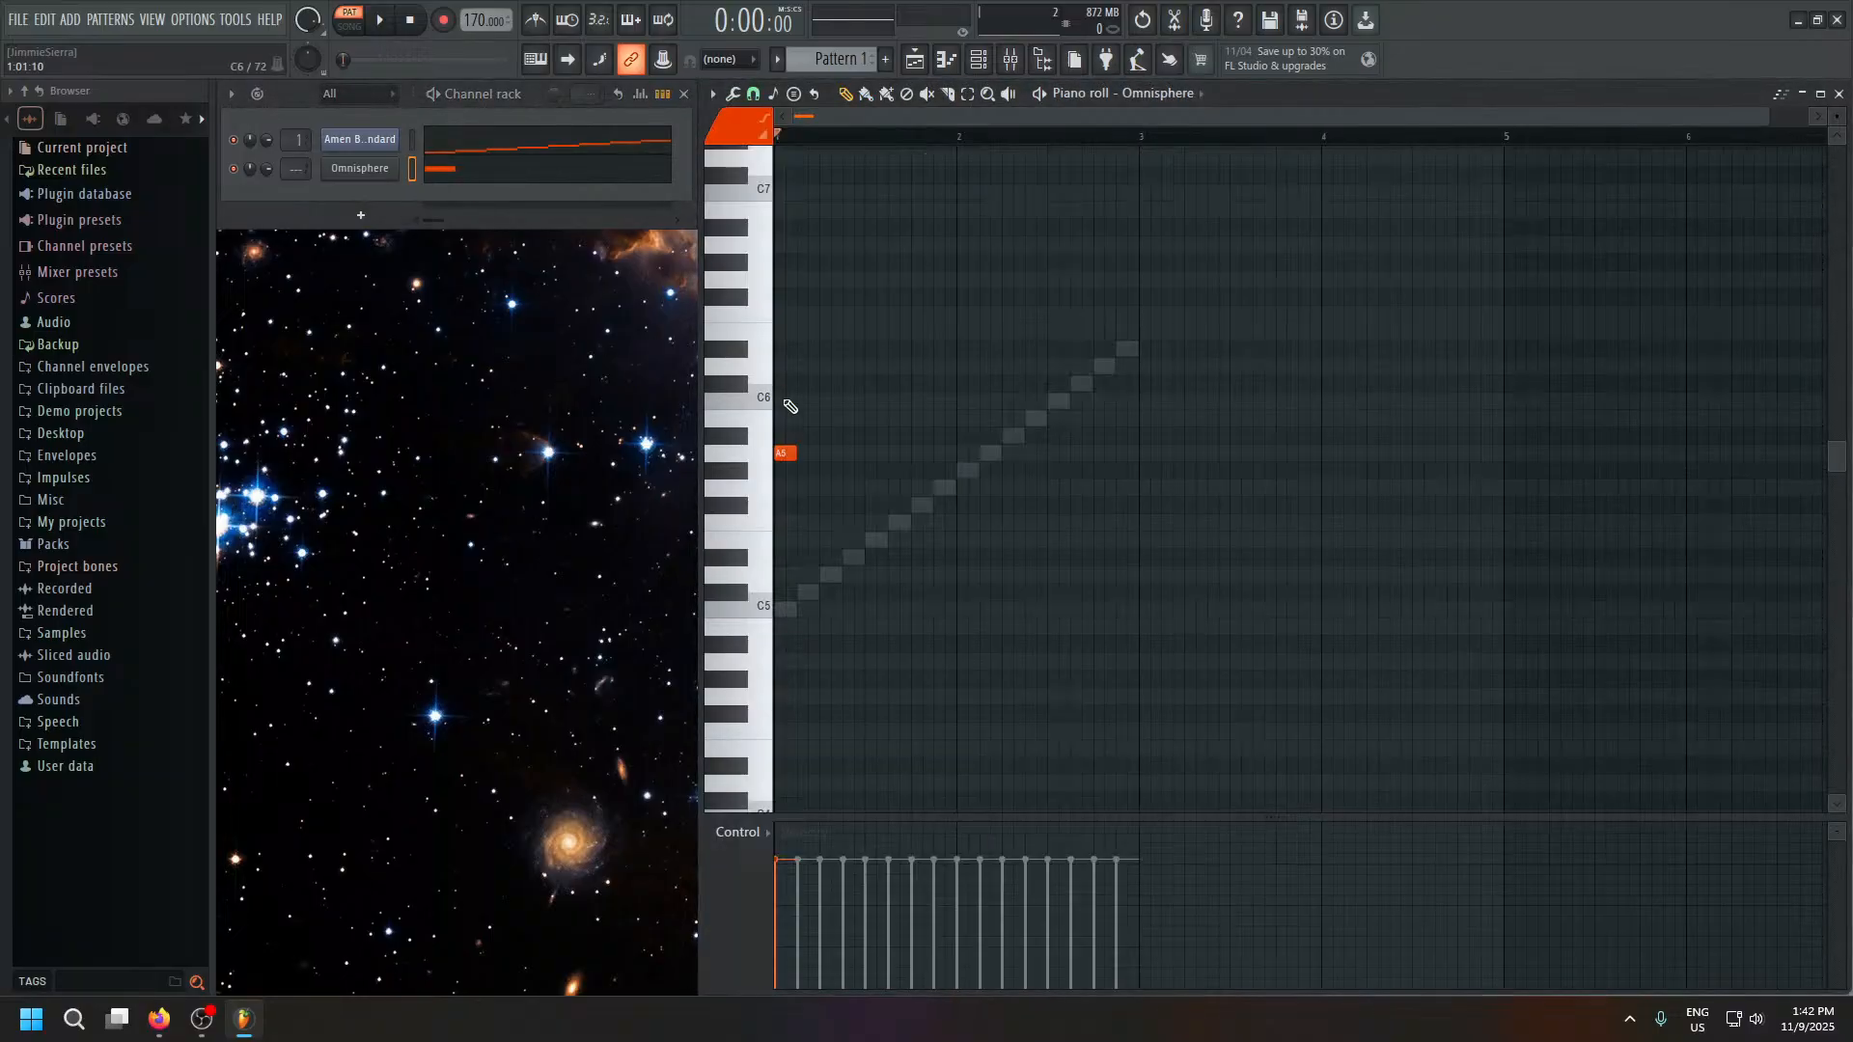
pyautogui.rightClick(789, 453)
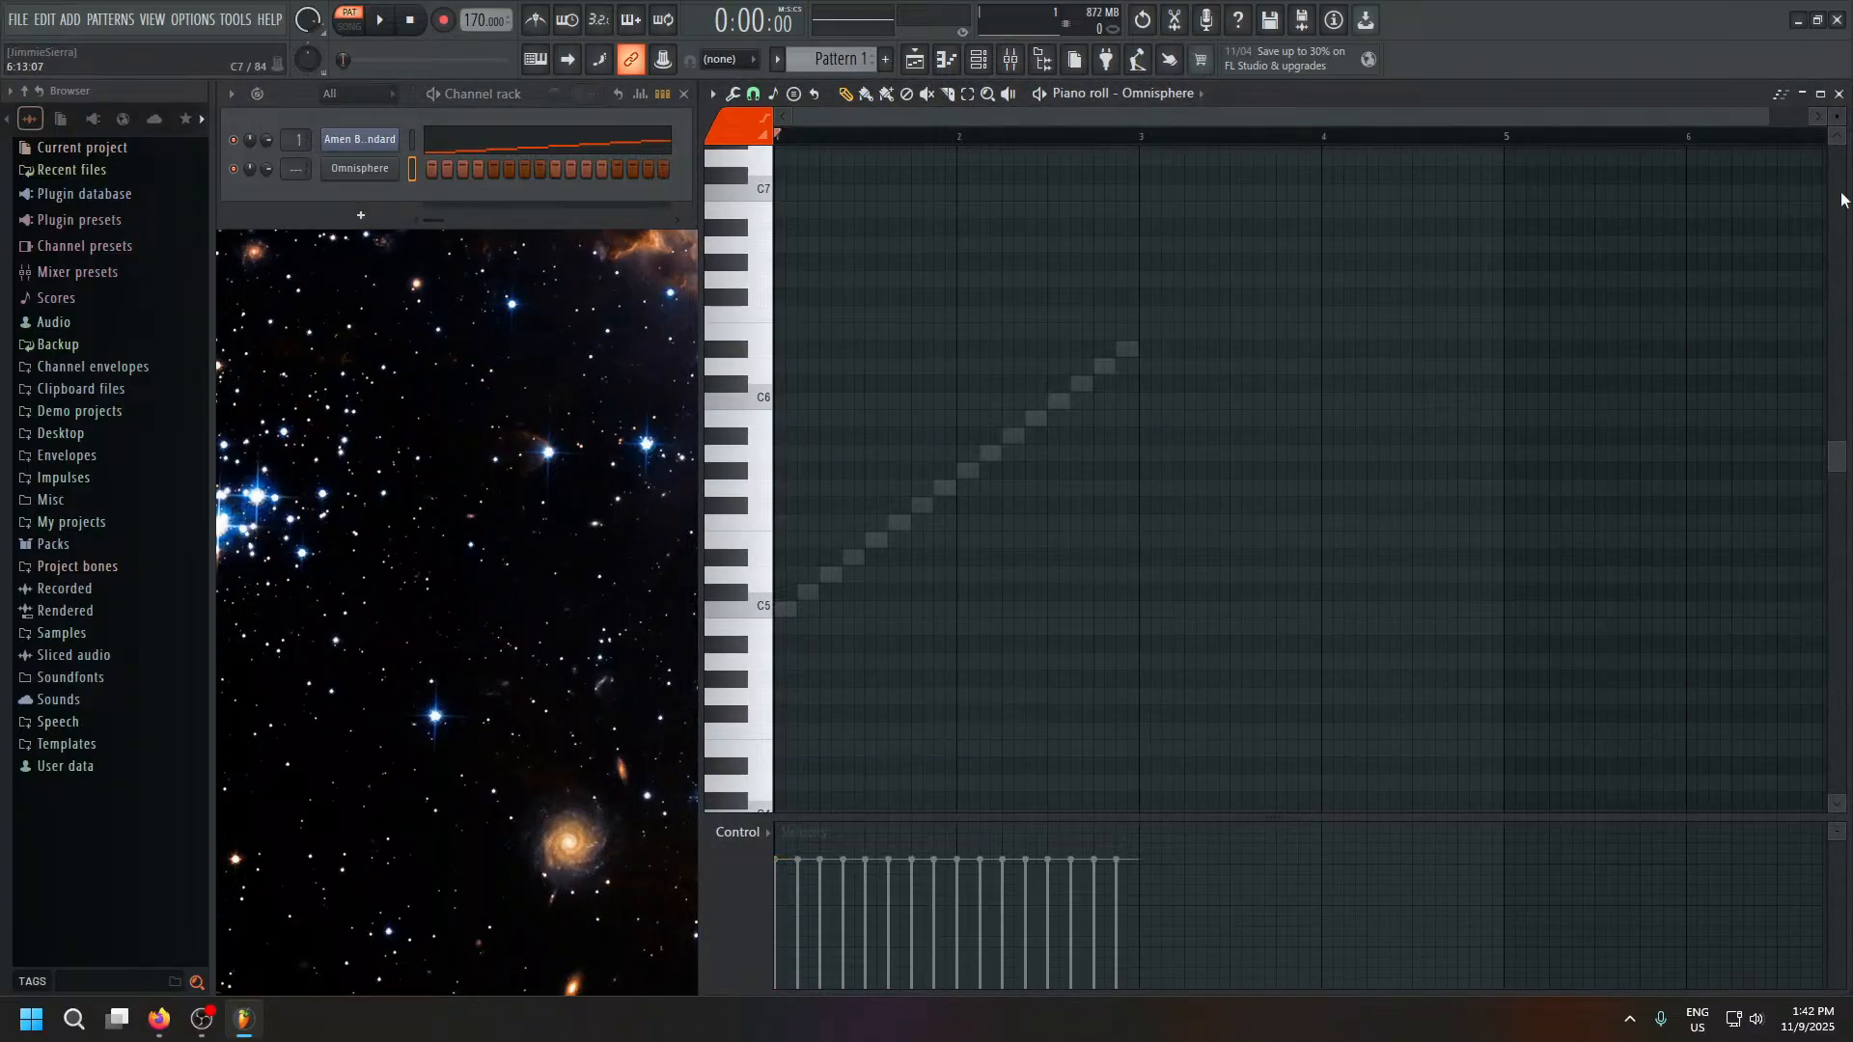
pyautogui.click(1839, 94)
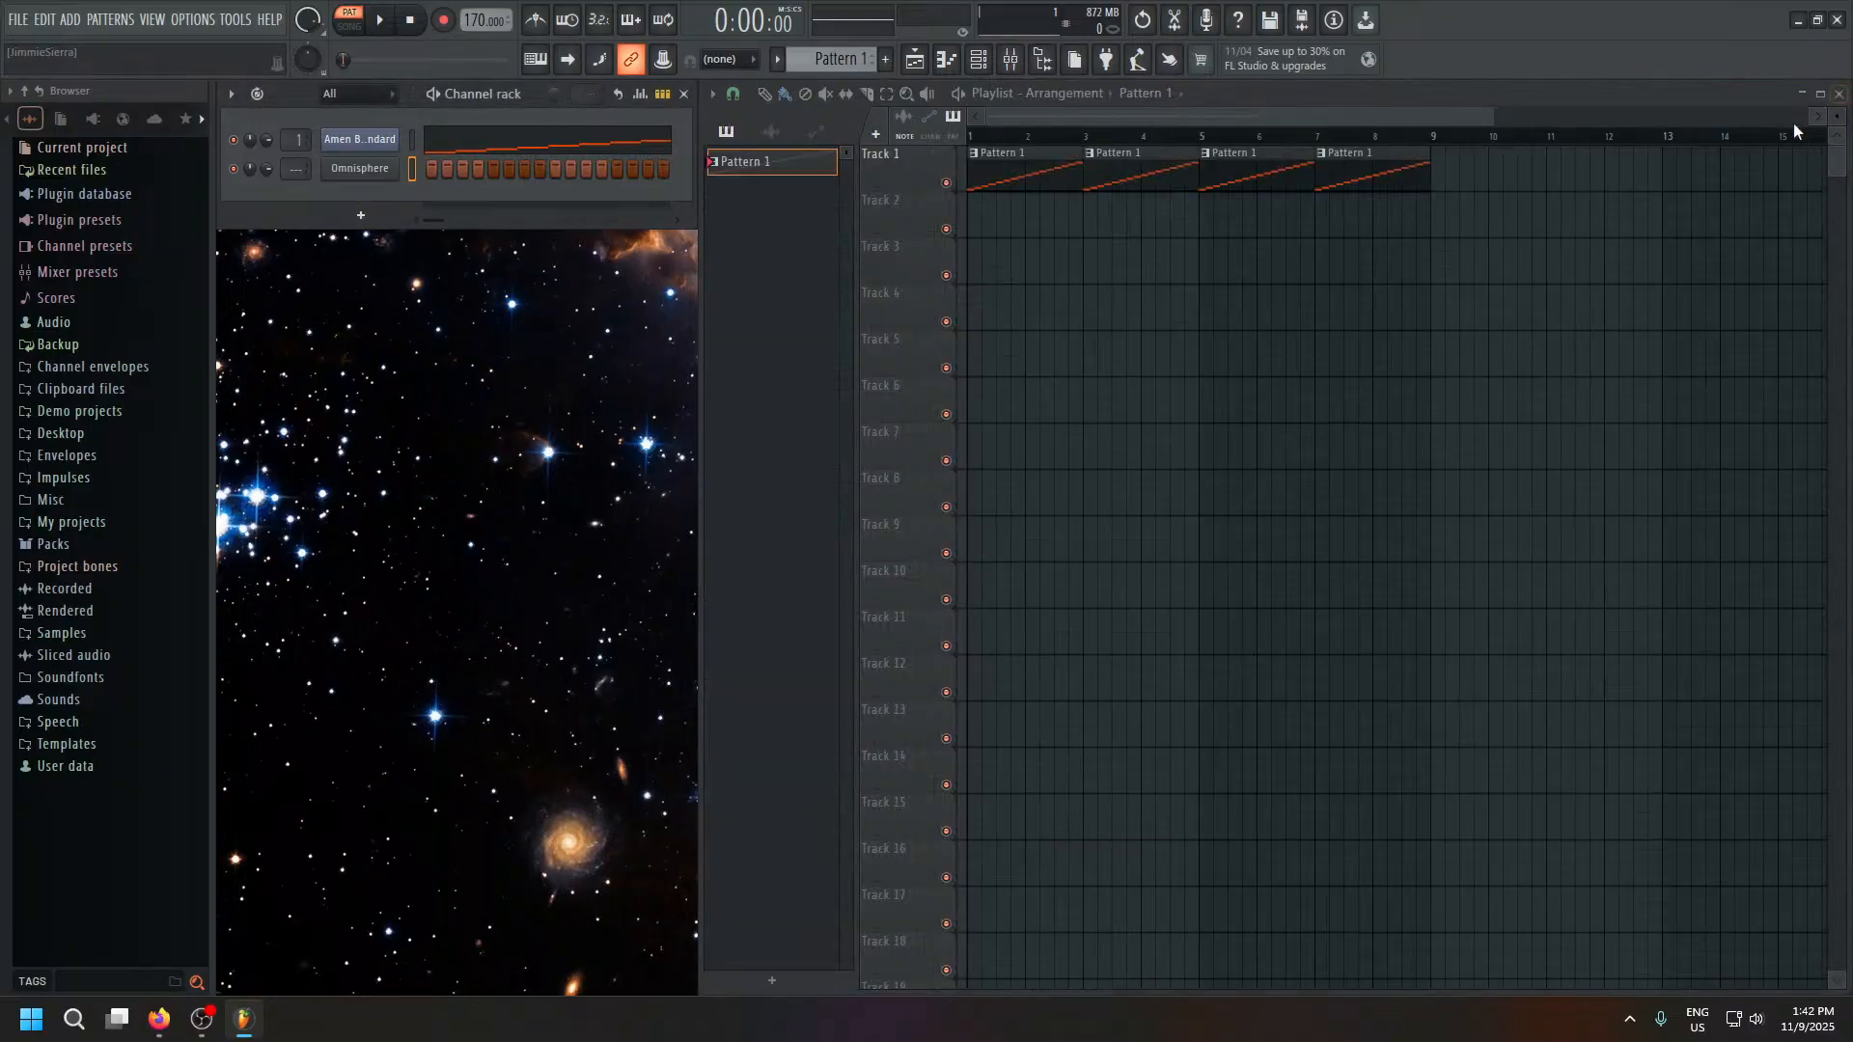
# Create Pattern 2 with its default name and place its clip at the start of playlist Track 2.
pyautogui.click(885, 59)
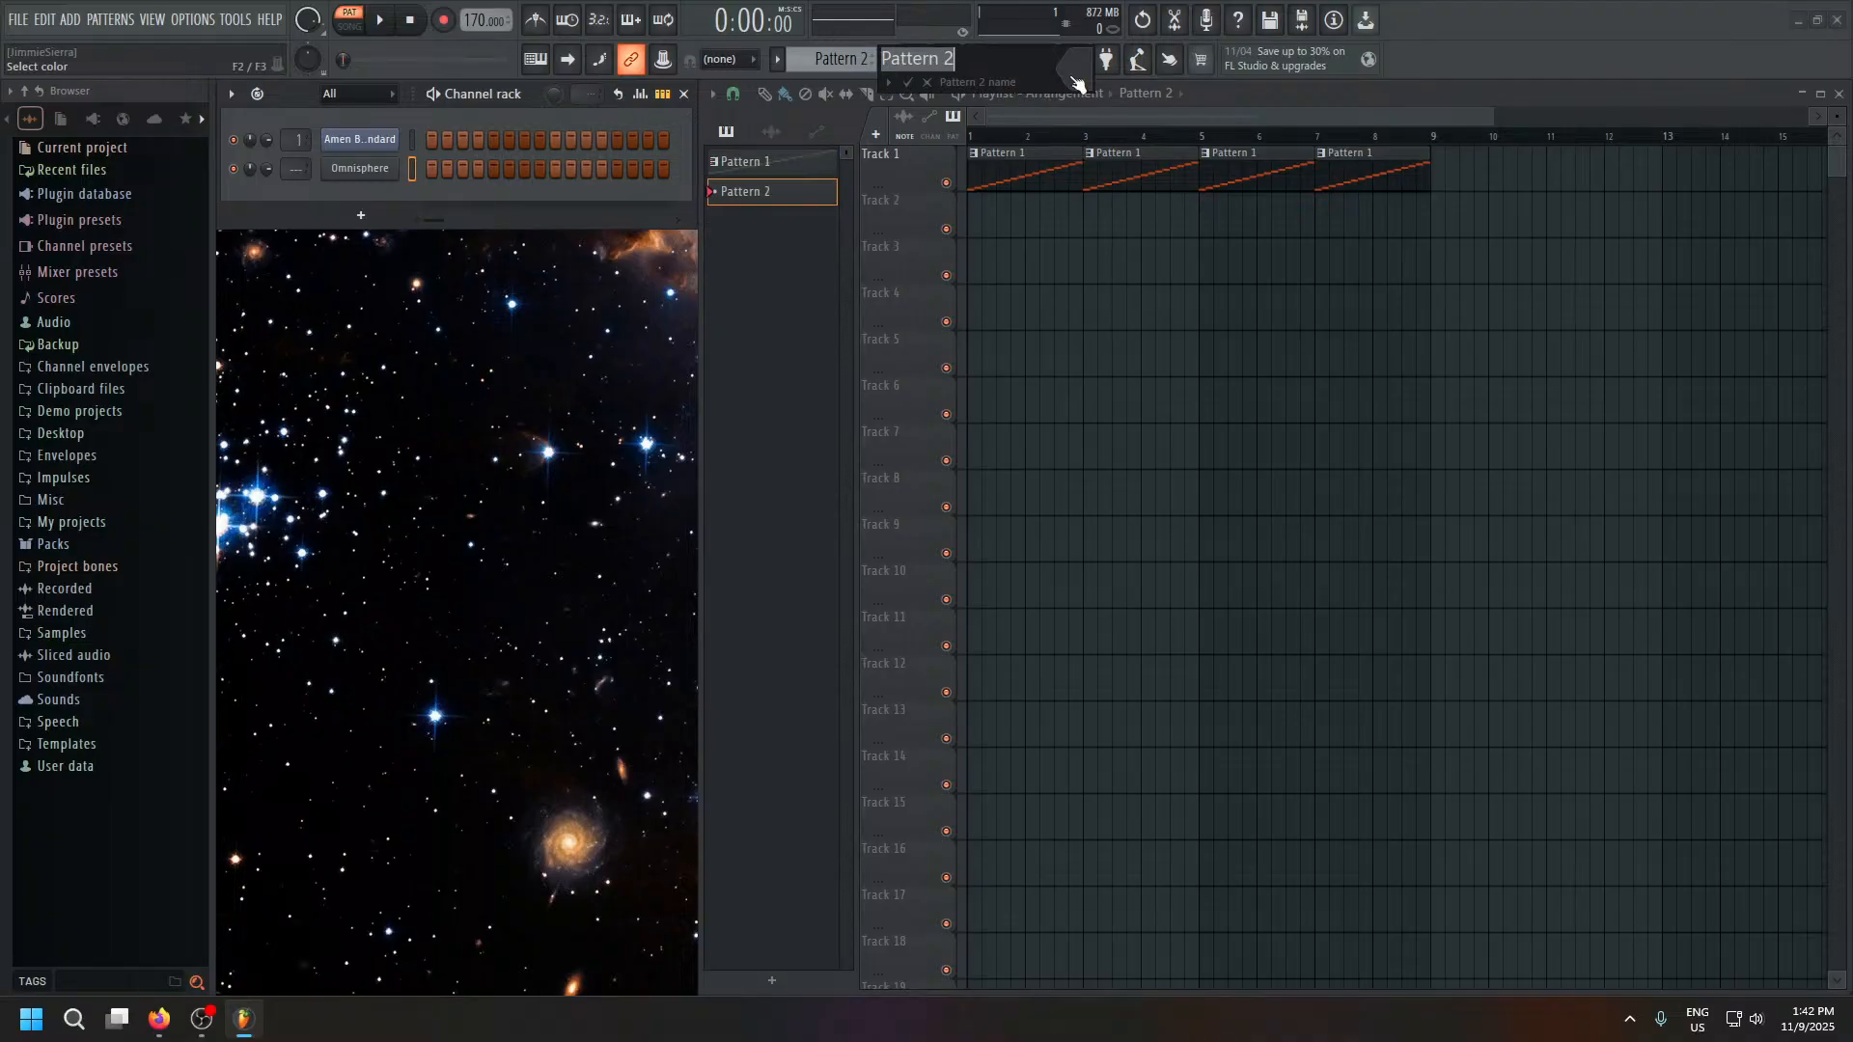
pyautogui.press('Return')
pyautogui.click(1006, 217)
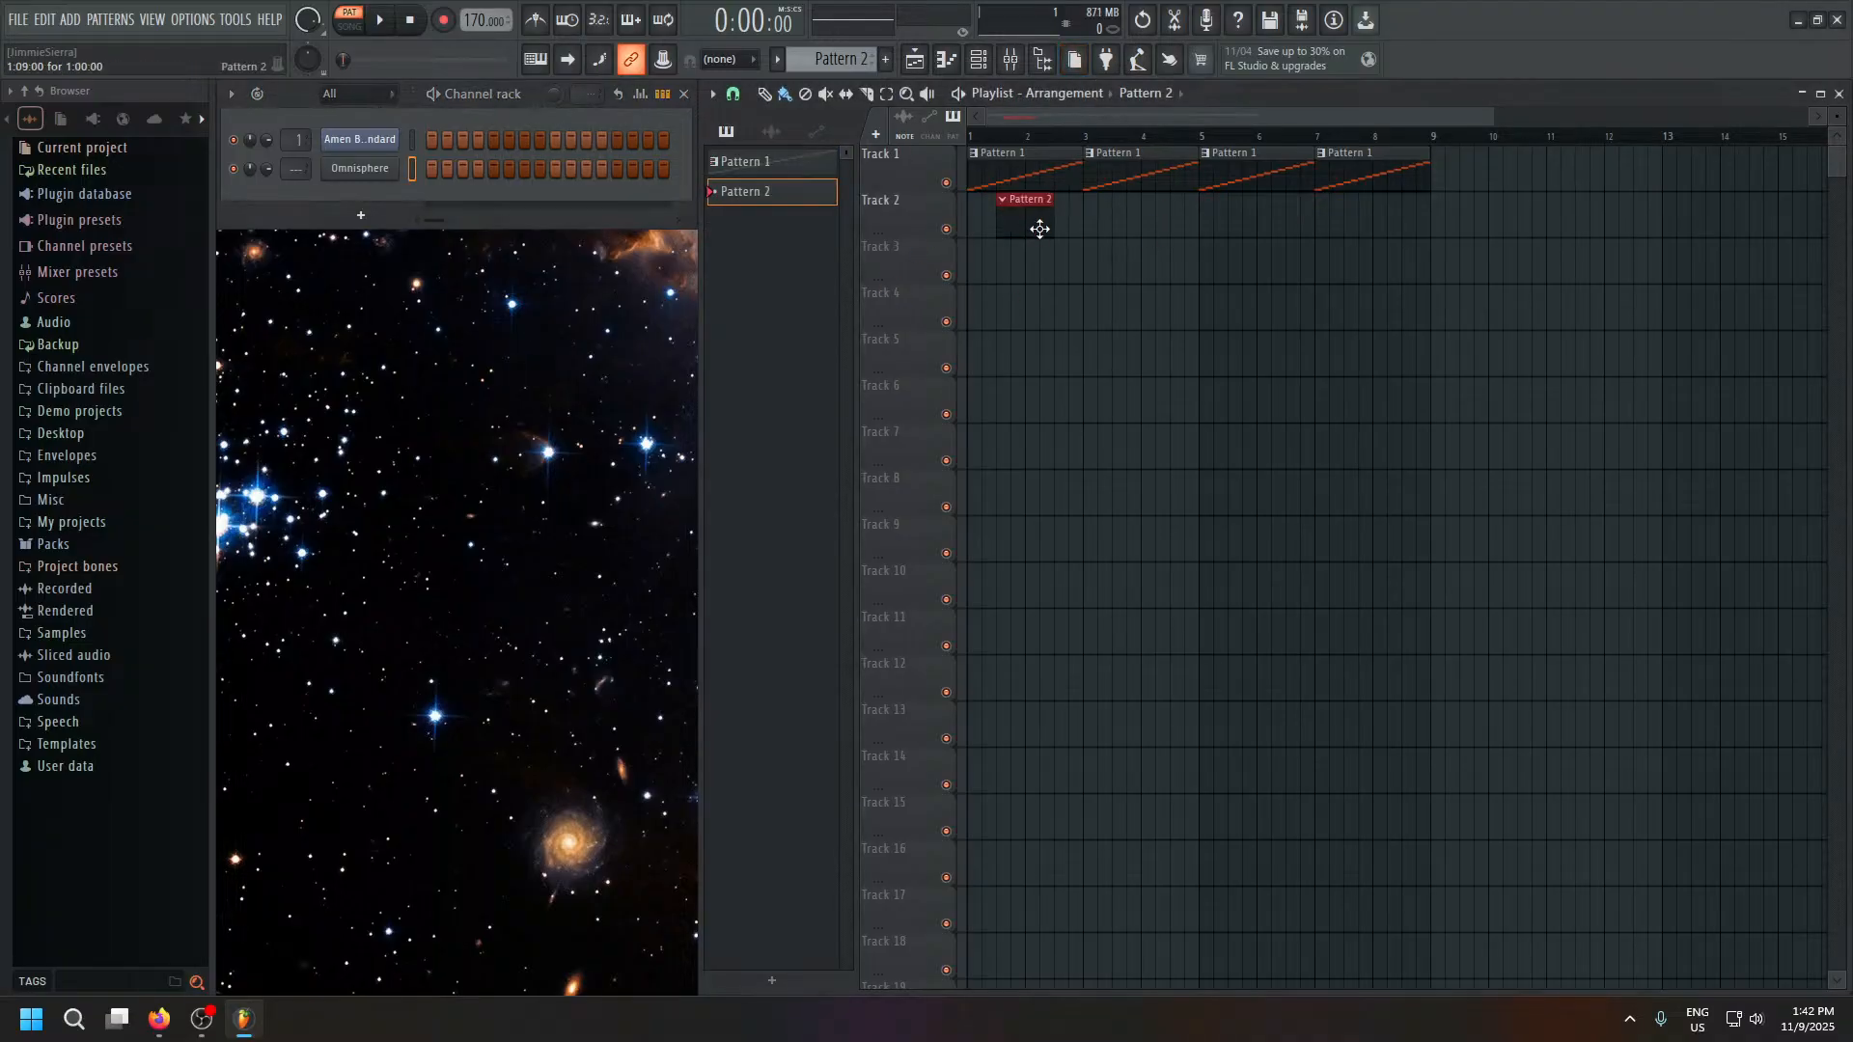
pyautogui.moveTo(1039, 228); pyautogui.dragTo(986, 199)
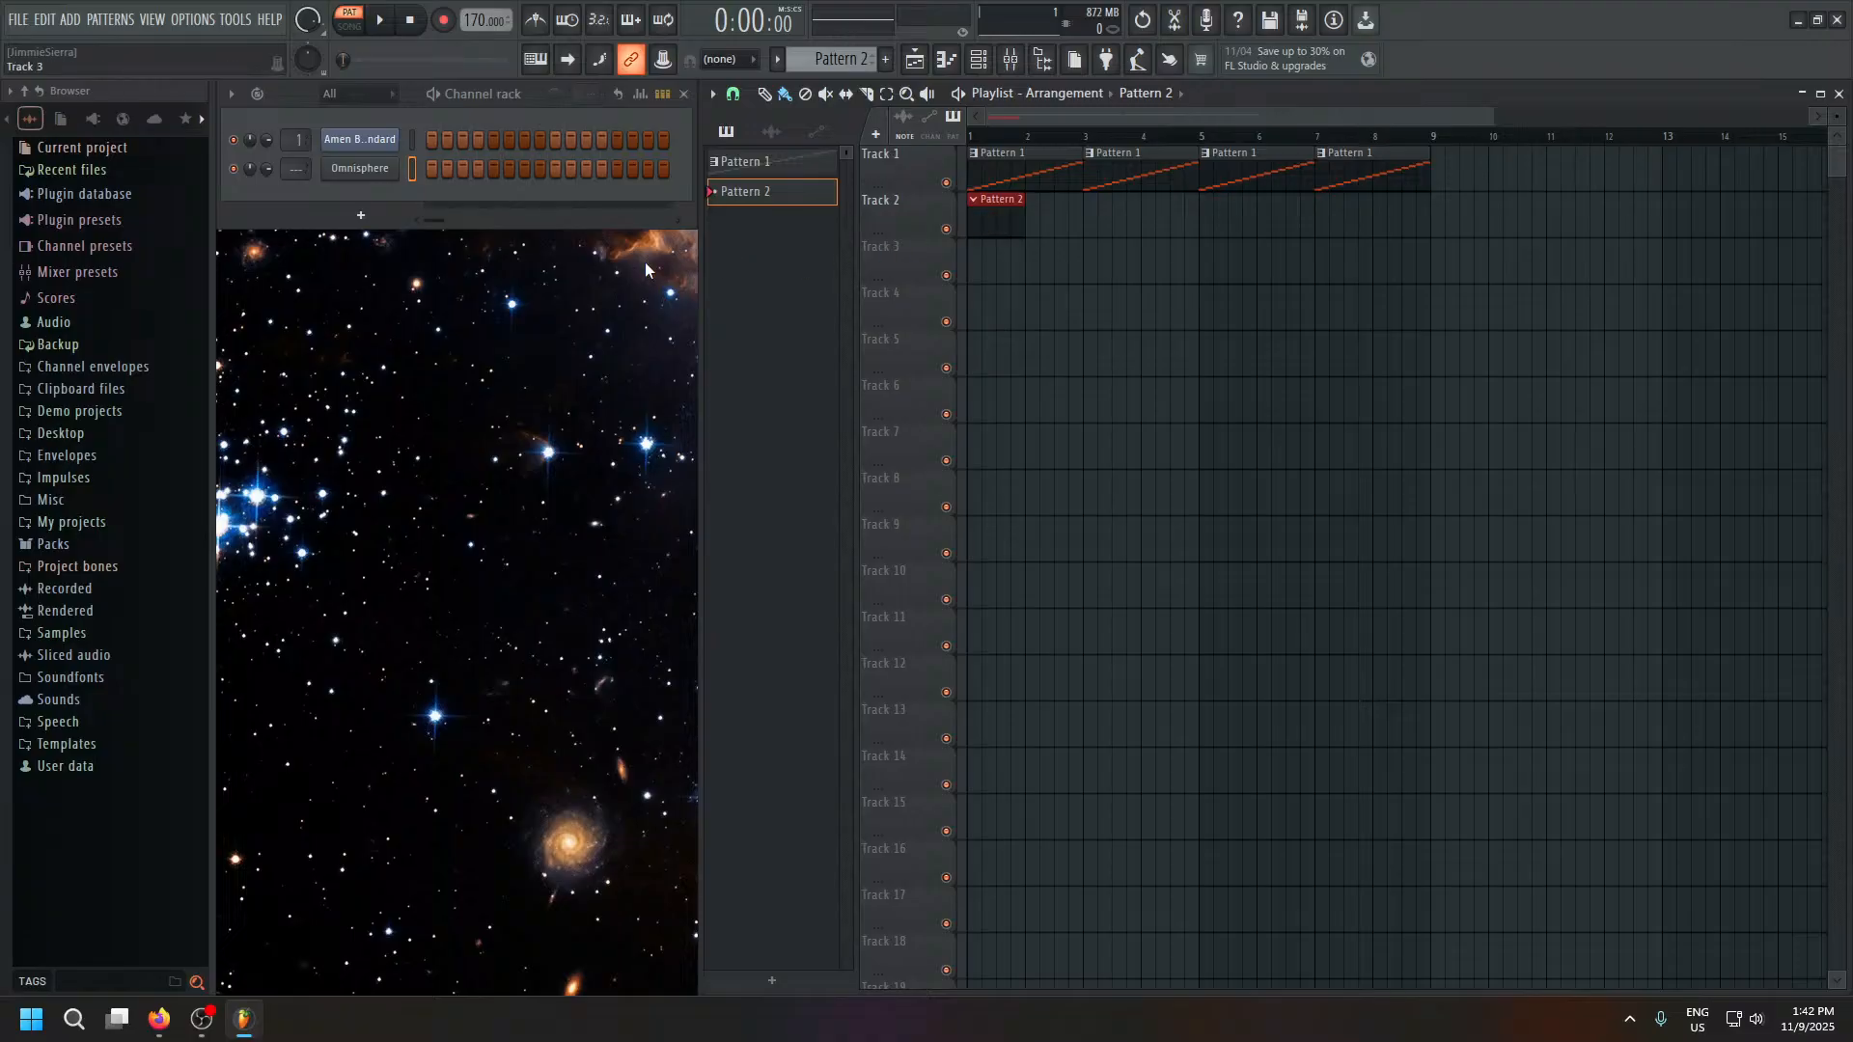
# Draw an Omnisphere chord of F6, B5, G5 and D5 at the start of Pattern 2.
pyautogui.rightClick(365, 170)
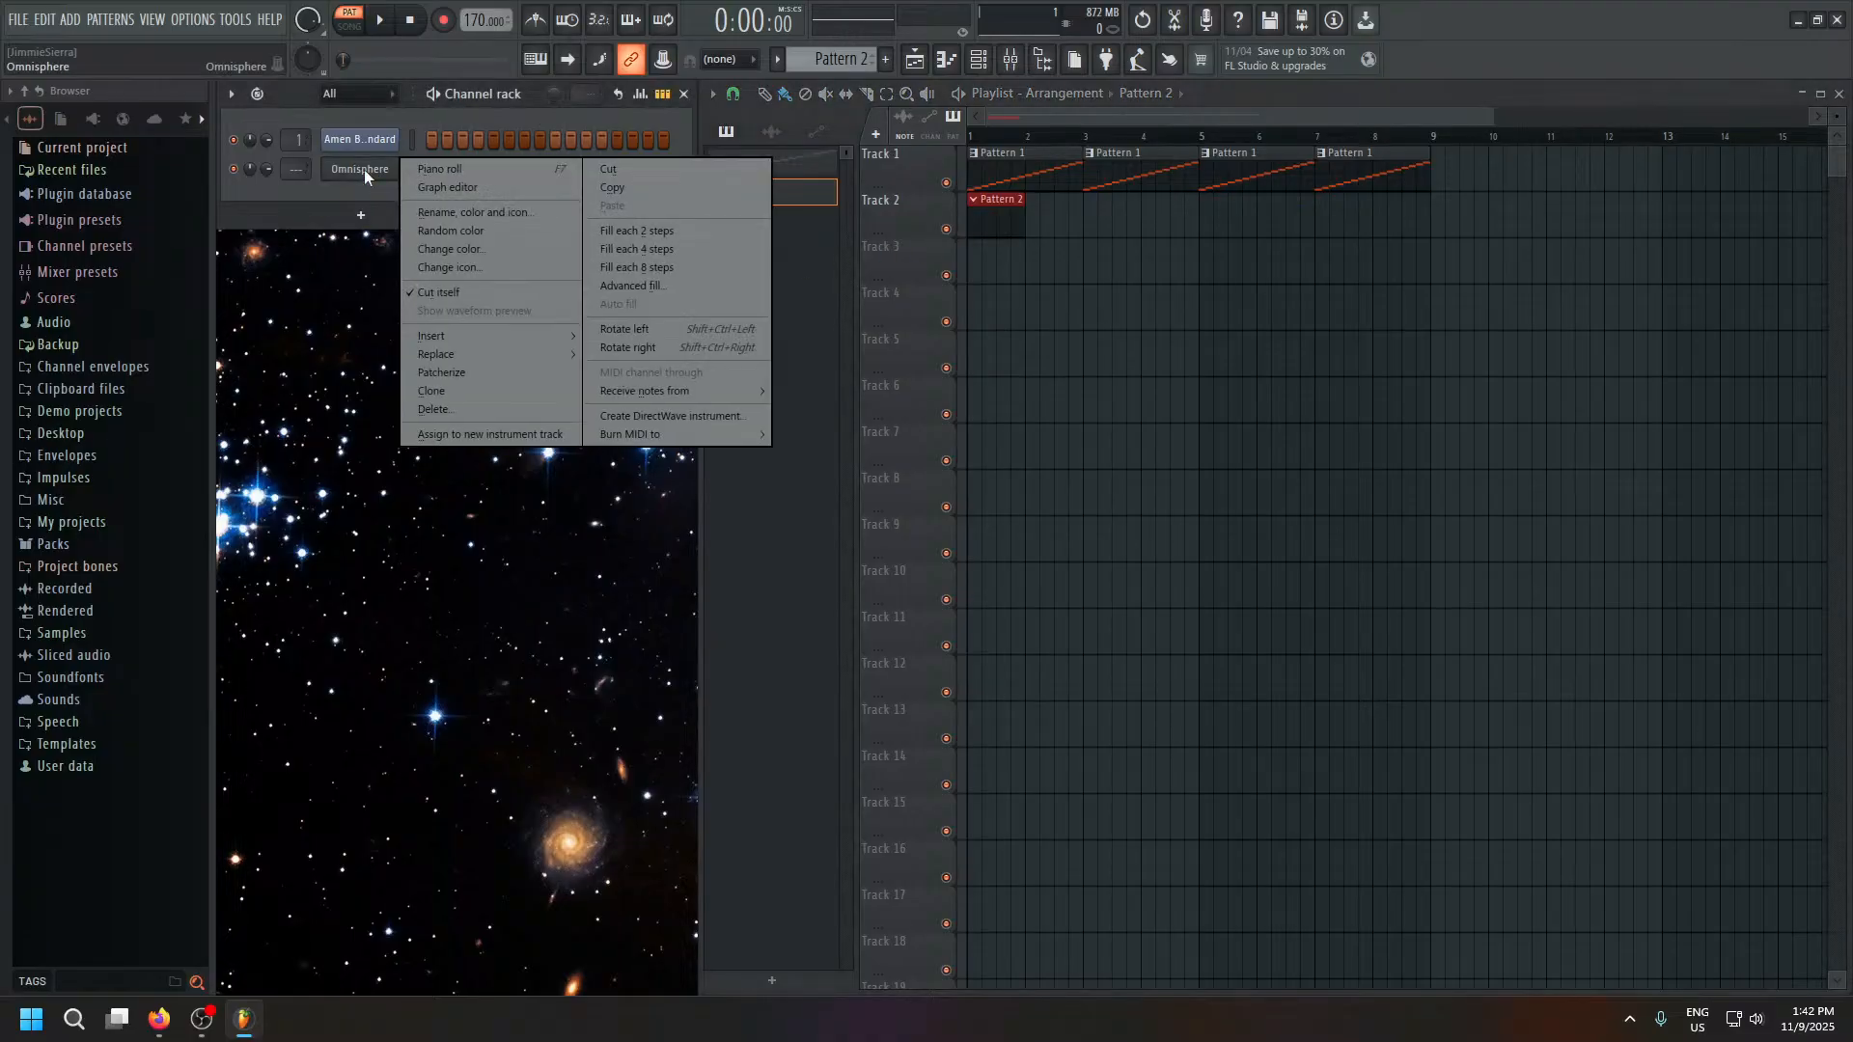
pyautogui.click(515, 170)
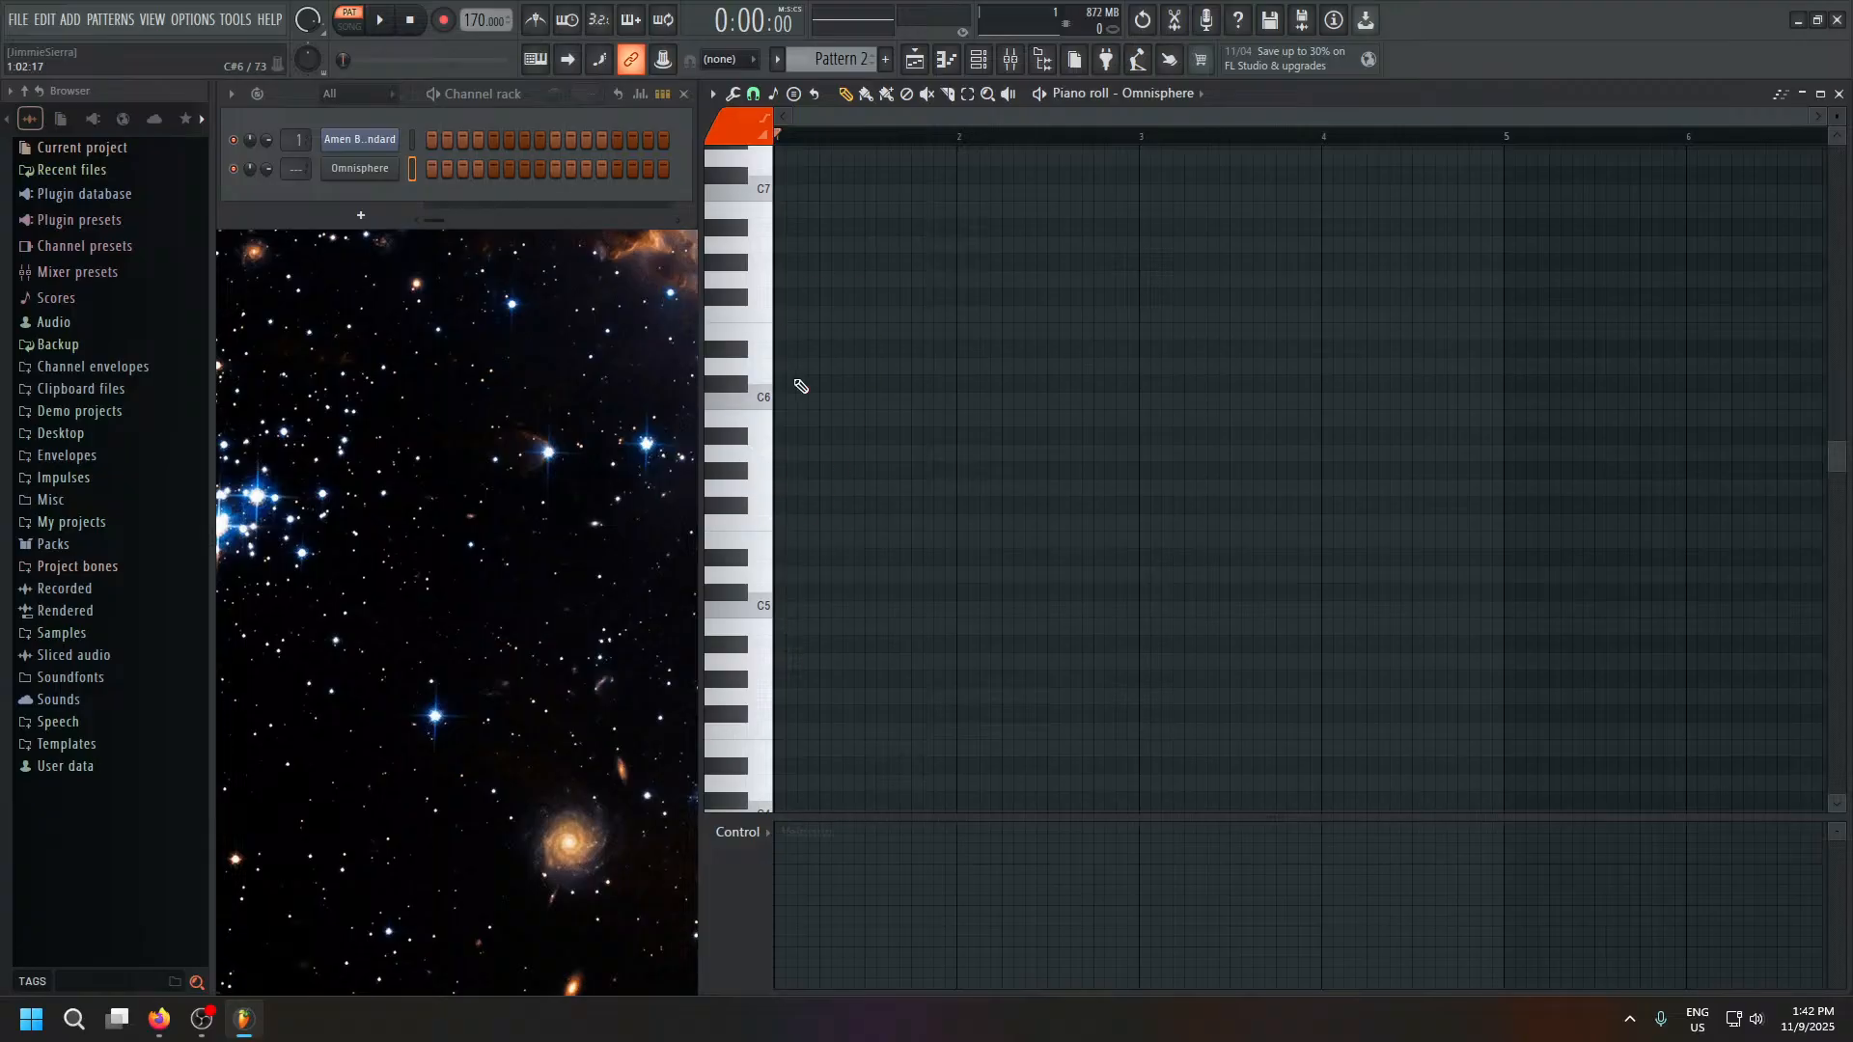
pyautogui.click(787, 315)
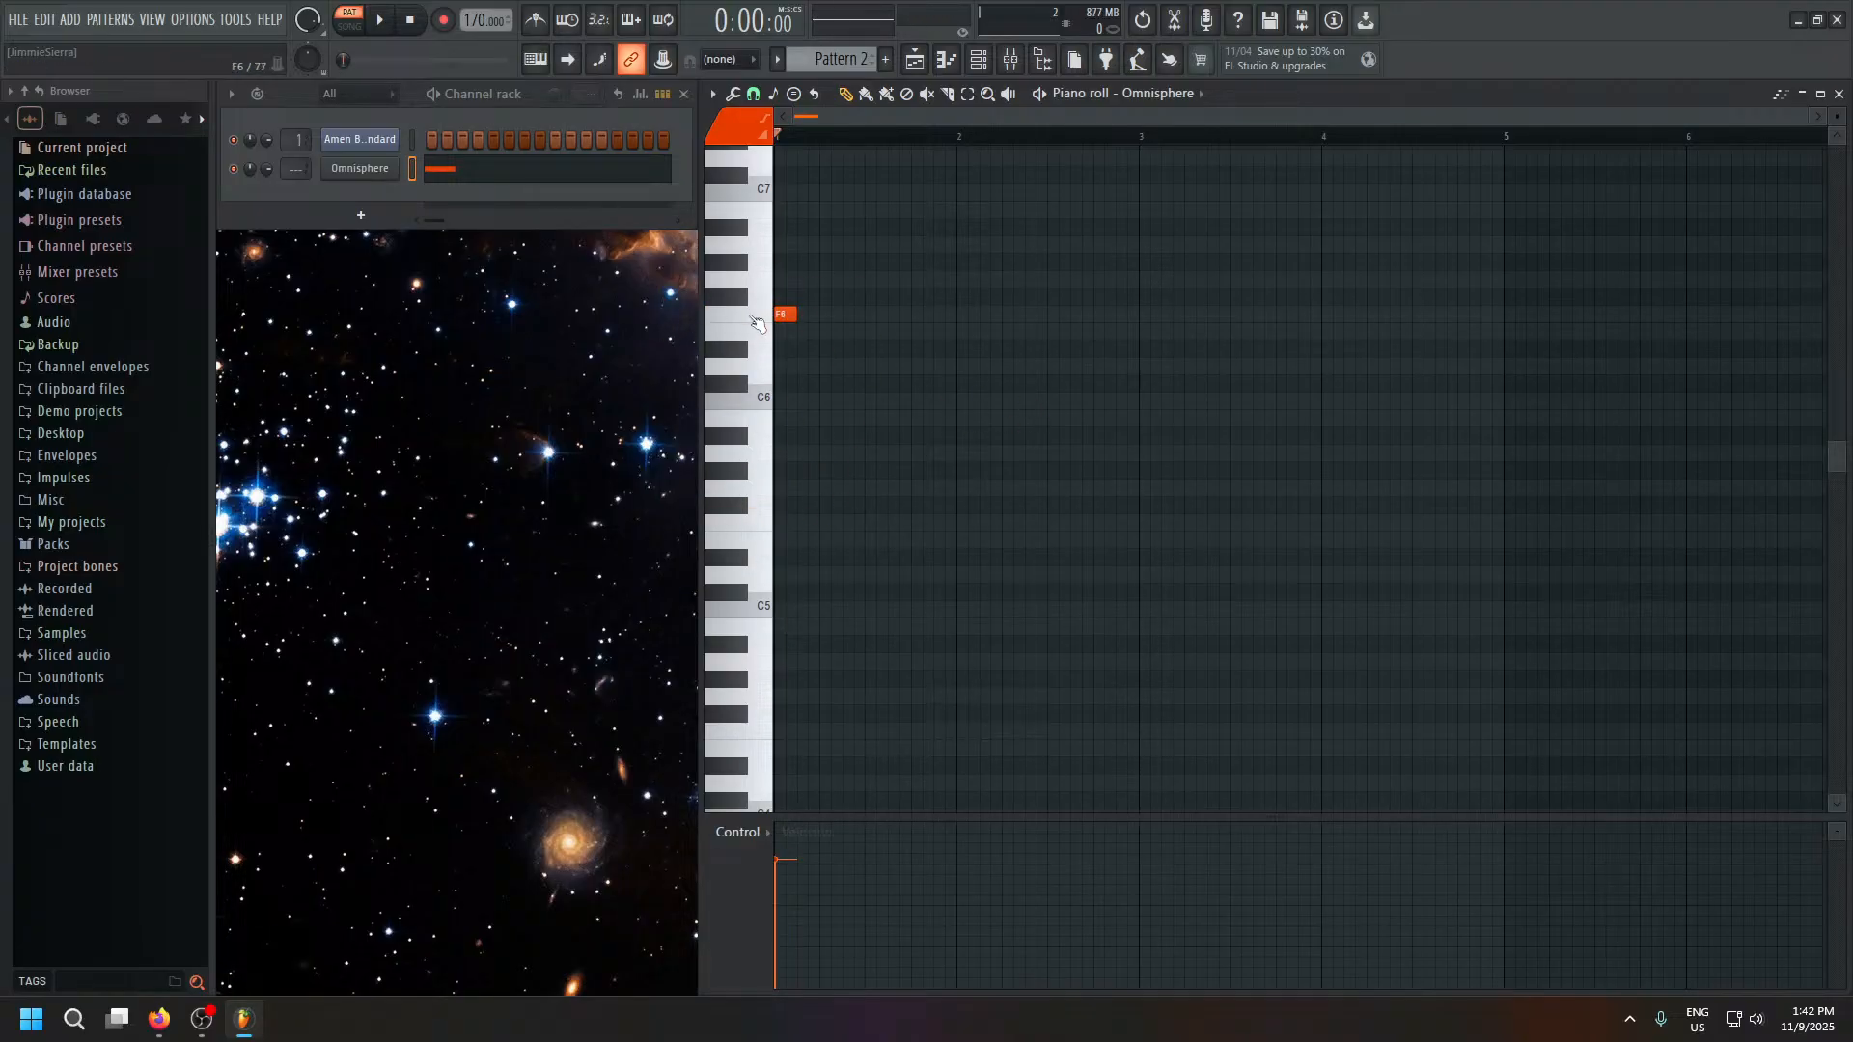
pyautogui.click(757, 440)
pyautogui.click(737, 311)
pyautogui.click(775, 420)
pyautogui.click(815, 489)
pyautogui.click(807, 576)
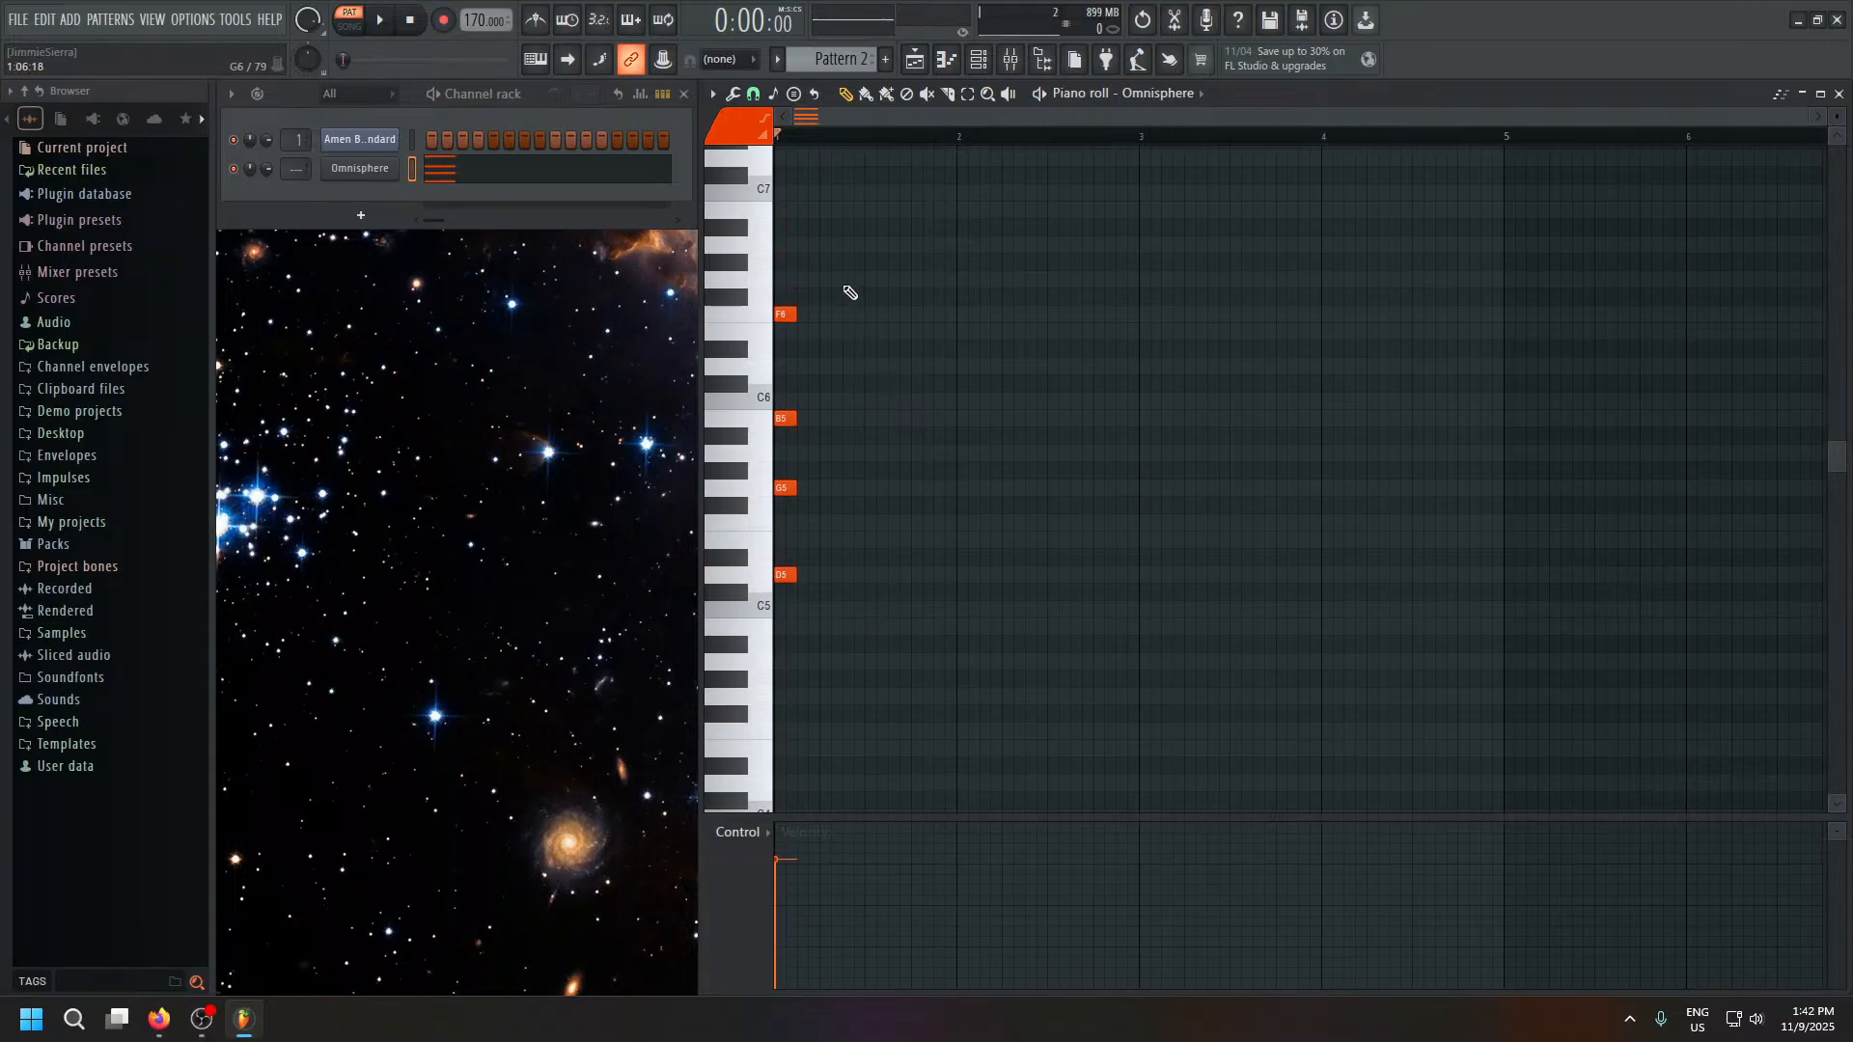
# Replace the chord's B5 note with D6 and raise the G5 note to A5.
pyautogui.click(755, 375)
pyautogui.click(786, 368)
pyautogui.rightClick(790, 420)
pyautogui.press('space')
pyautogui.moveTo(785, 488); pyautogui.dragTo(786, 453)
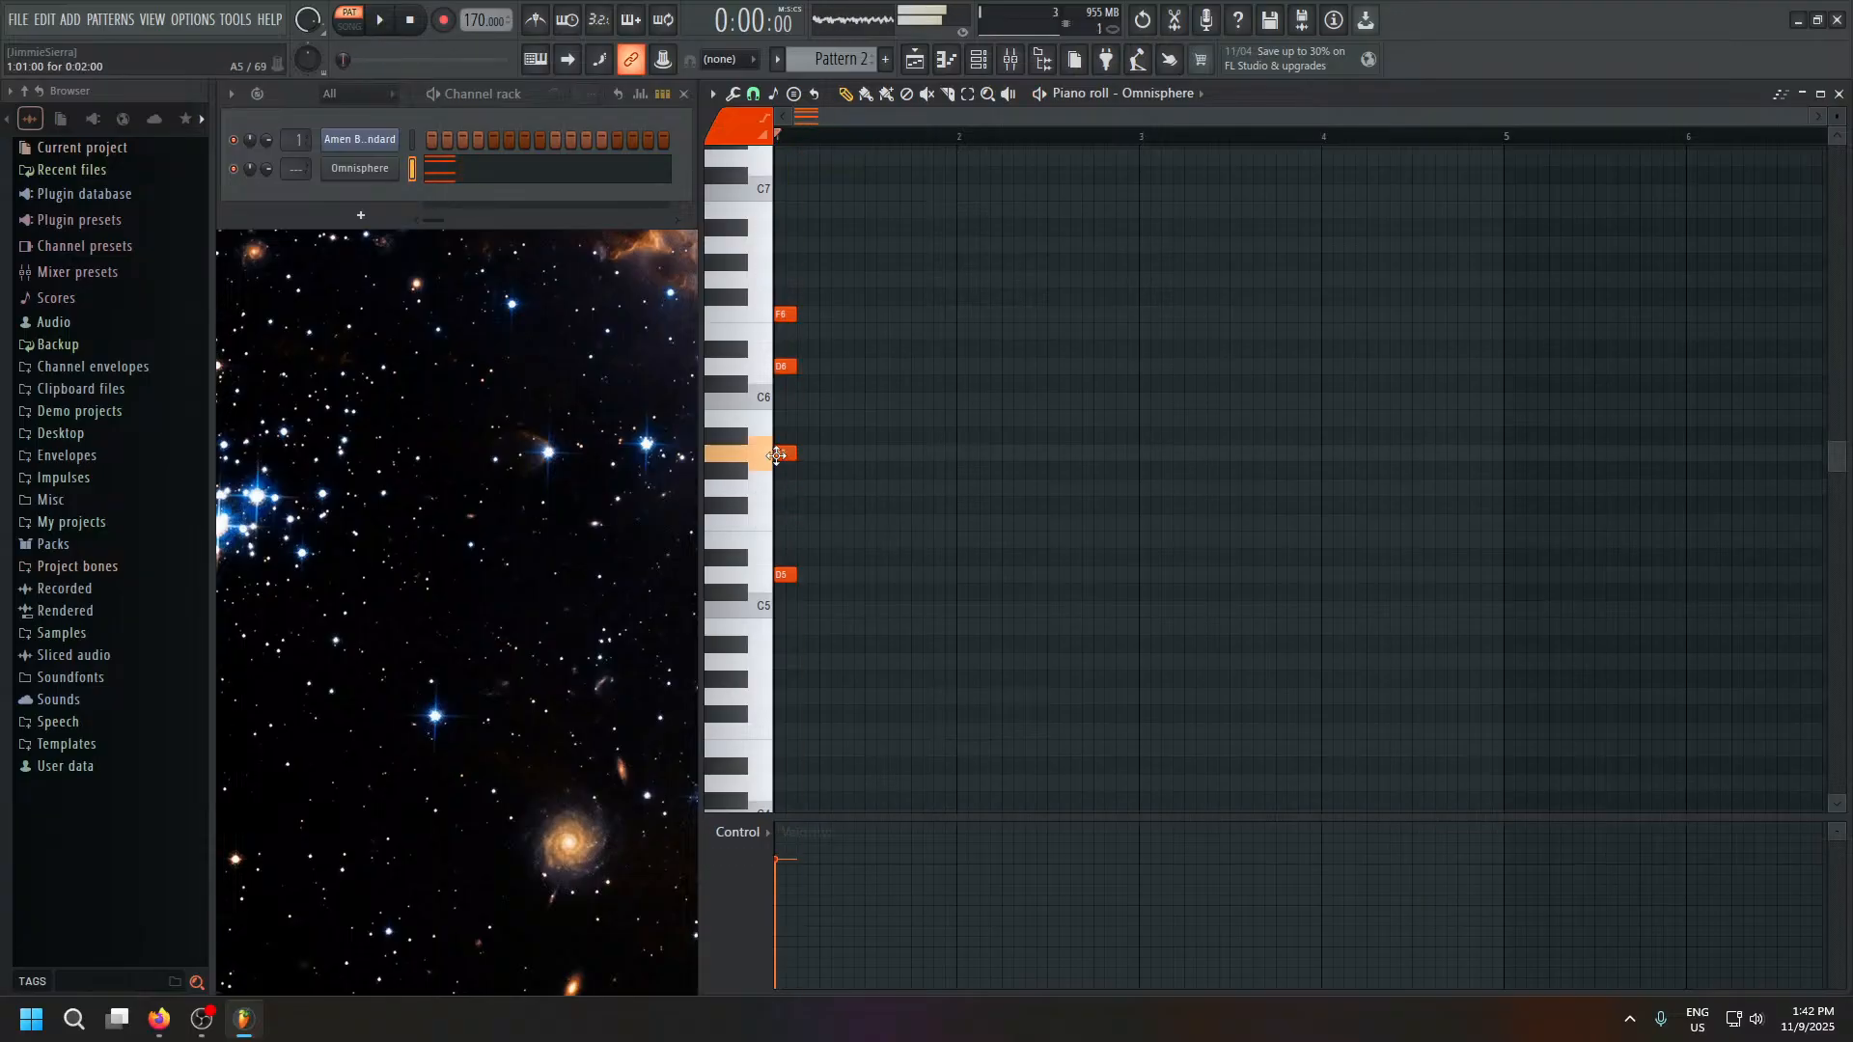
pyautogui.press('space')
# Lower the chord's D5 note to A#4 and add an F5 note, clearing any stray neighbouring notes.
pyautogui.moveTo(787, 578)
pyautogui.mouseDown()
pyautogui.moveTo(778, 523)
pyautogui.moveTo(746, 576)
pyautogui.moveTo(749, 623)
pyautogui.moveTo(756, 606)
pyautogui.moveTo(783, 614)
pyautogui.moveTo(784, 646)
pyautogui.mouseUp()
pyautogui.click(784, 505)
pyautogui.click(786, 523)
pyautogui.rightClick(785, 506)
pyautogui.rightClick(784, 541)
# Listen to the five-note Omnisphere chord in Pattern 2 several times.
pyautogui.press('space')
pyautogui.press('space')
pyautogui.press('space')
pyautogui.press('space')
pyautogui.press('space')
pyautogui.press('space')
pyautogui.press('space')
pyautogui.press('space')
pyautogui.press('space')
pyautogui.press('space')
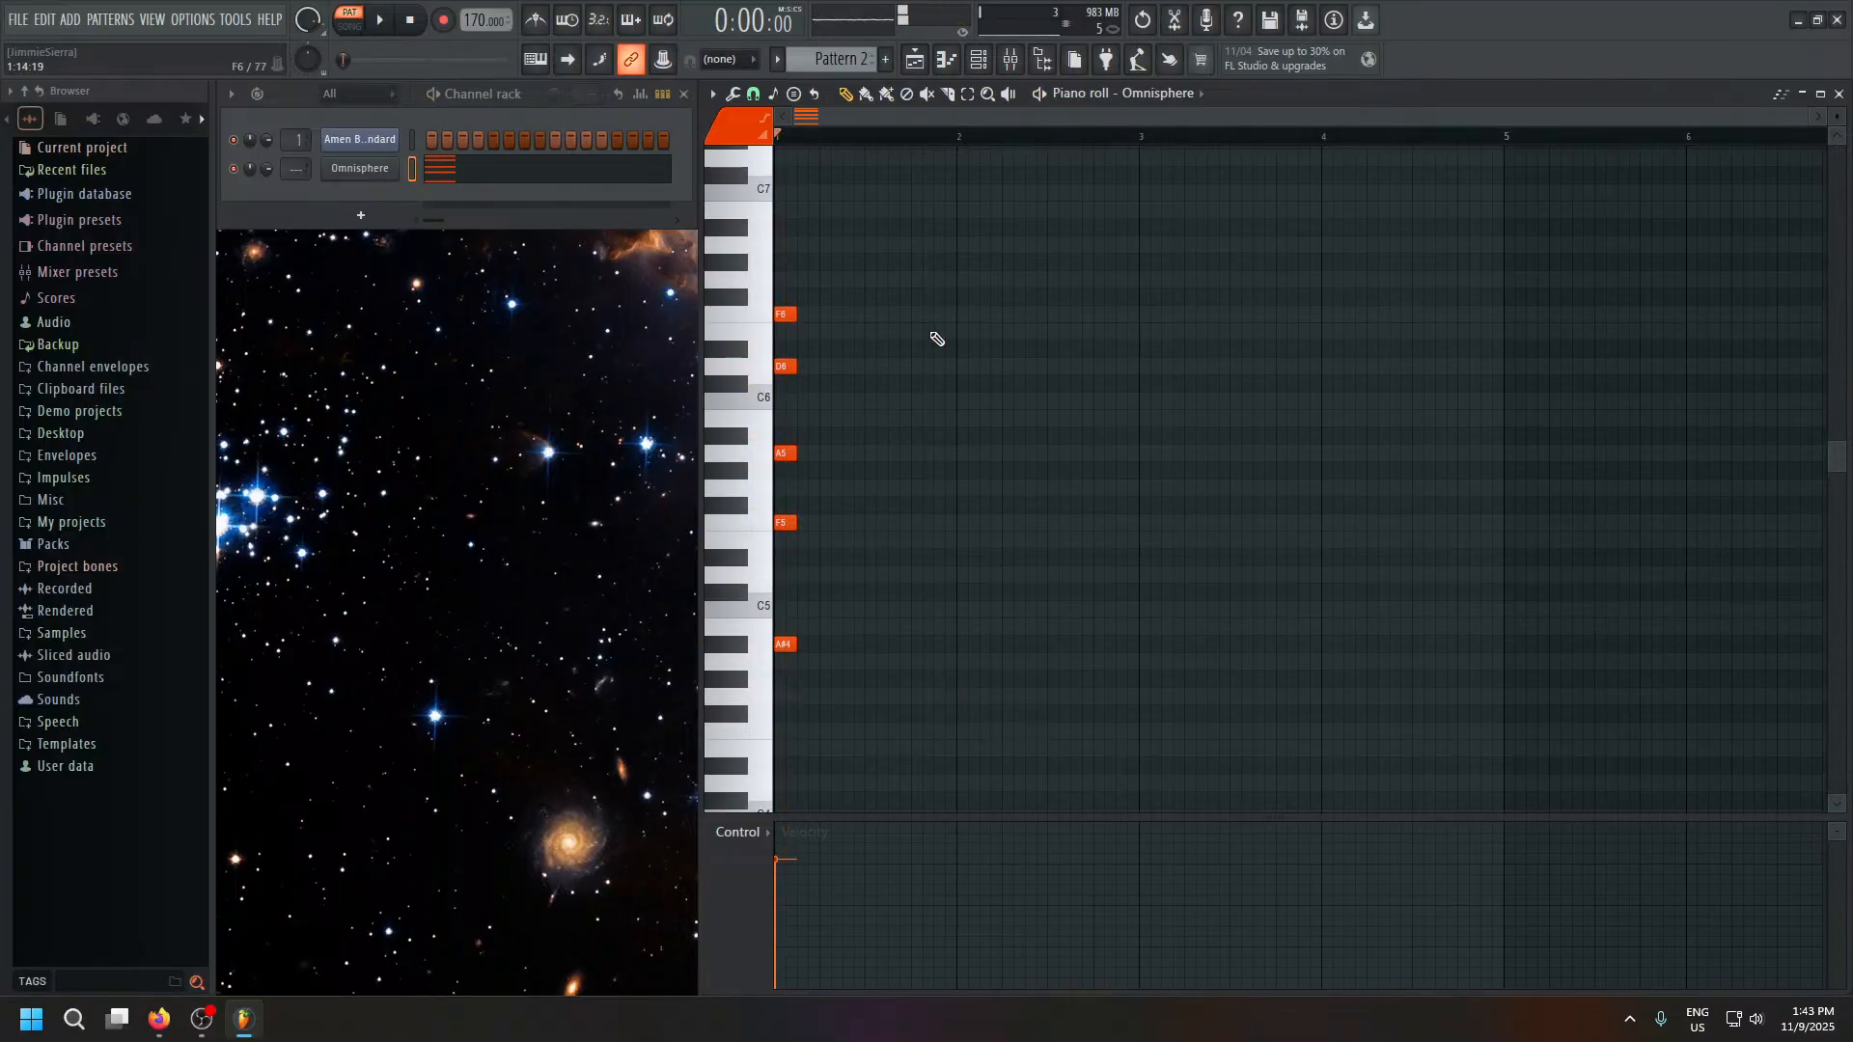
# Select all five notes of the Omnisphere chord and lengthen them together to one full bar.
pyautogui.click(967, 93)
pyautogui.moveTo(877, 238); pyautogui.dragTo(767, 672)
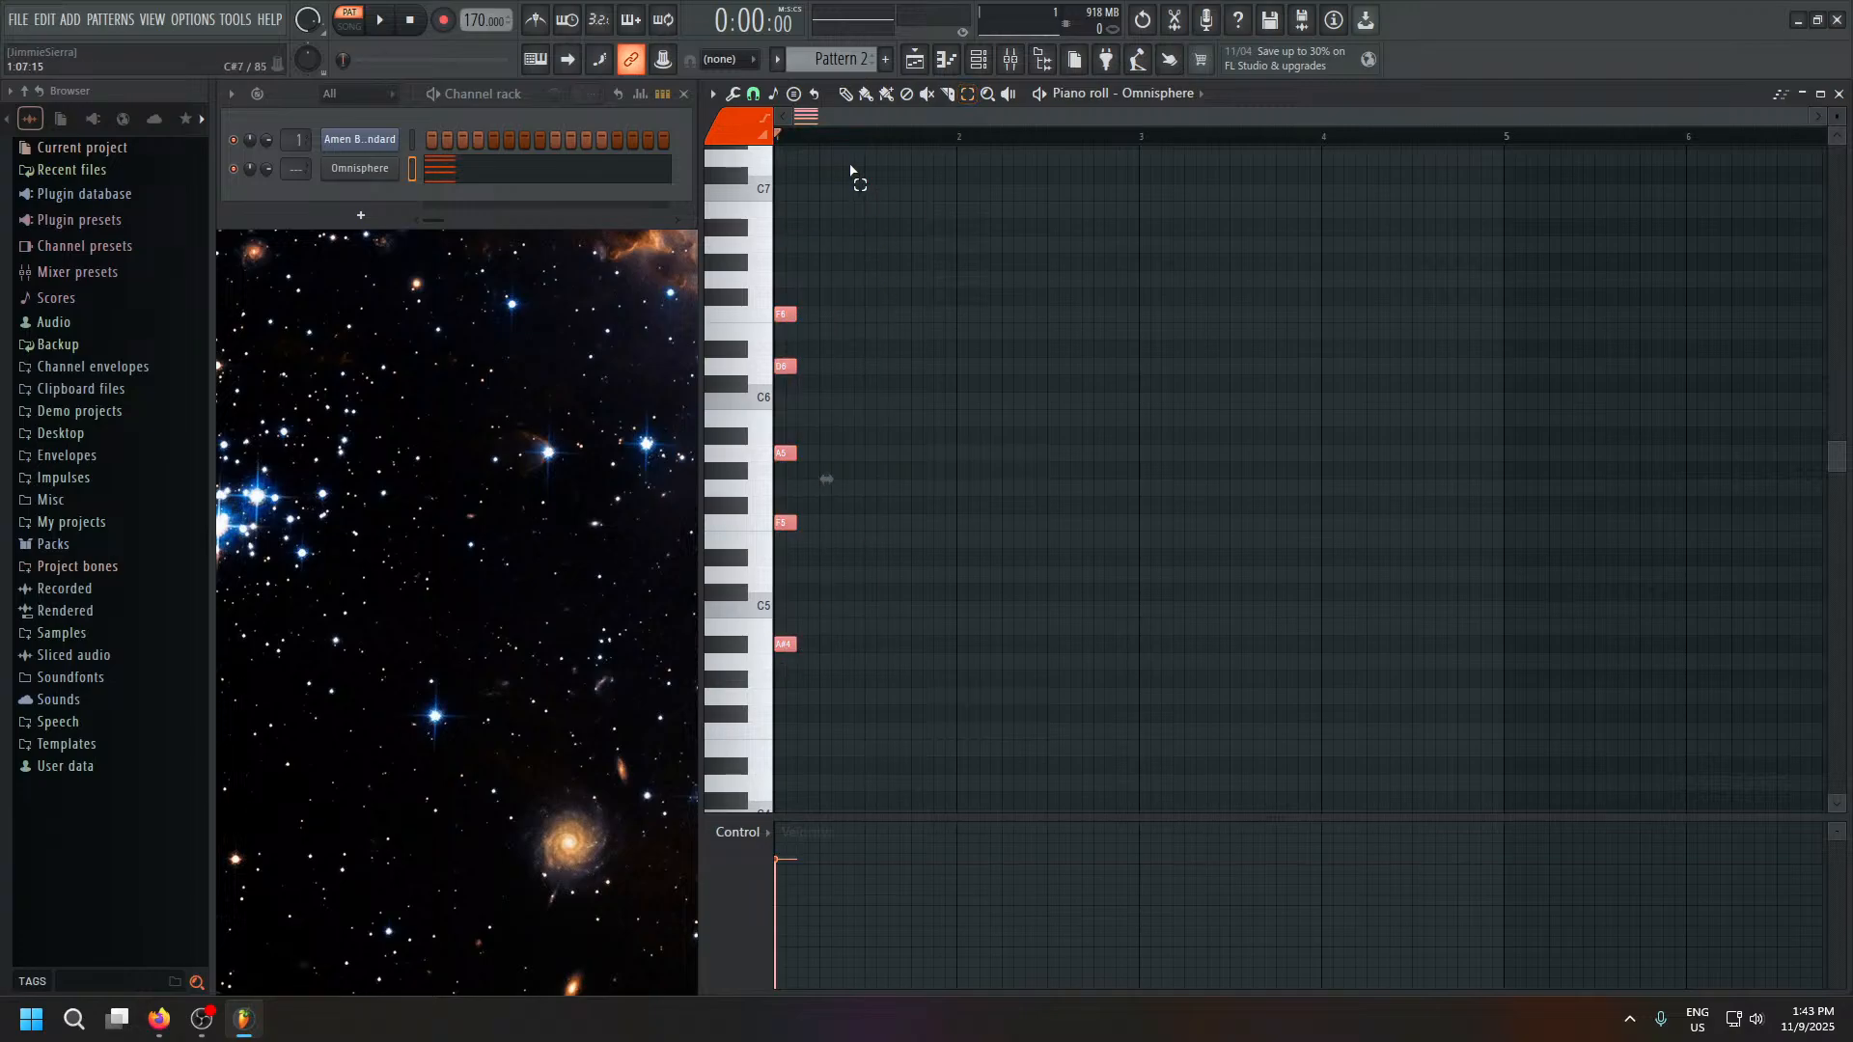
pyautogui.click(847, 93)
pyautogui.moveTo(796, 316); pyautogui.dragTo(952, 339)
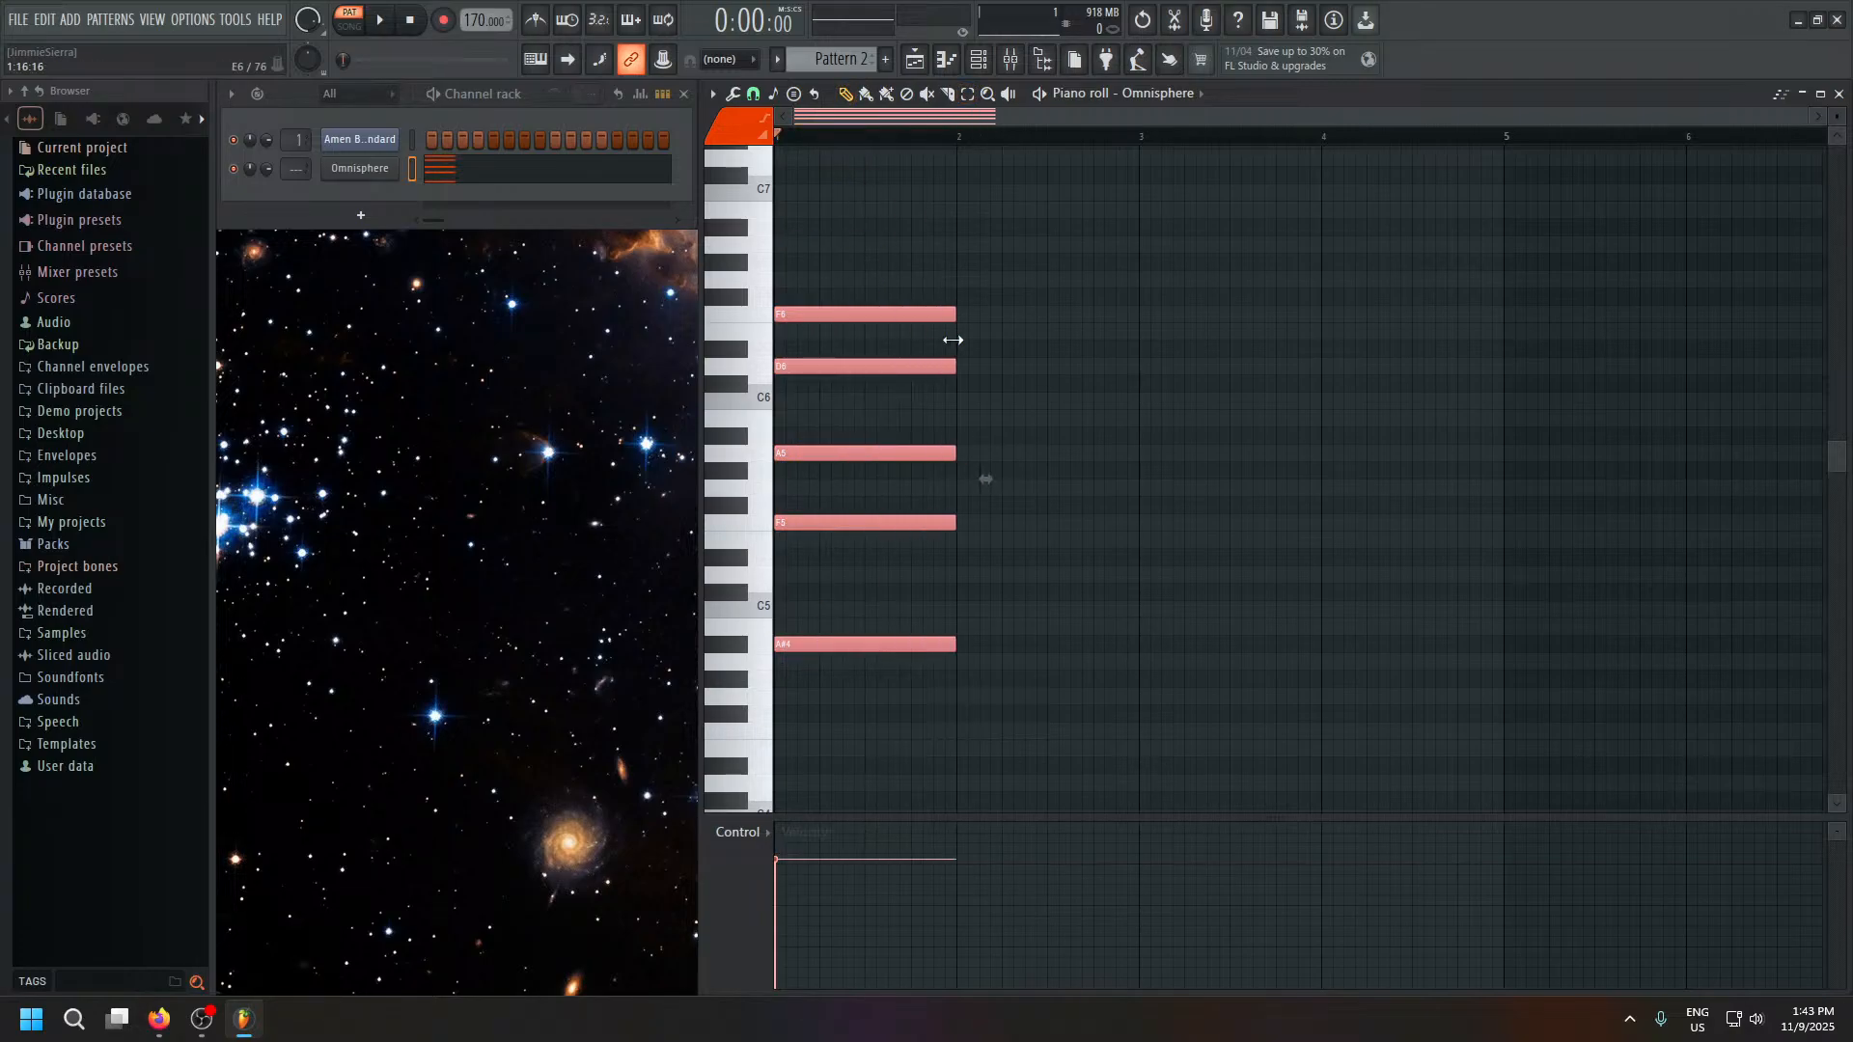
pyautogui.press('space')
pyautogui.press('space')
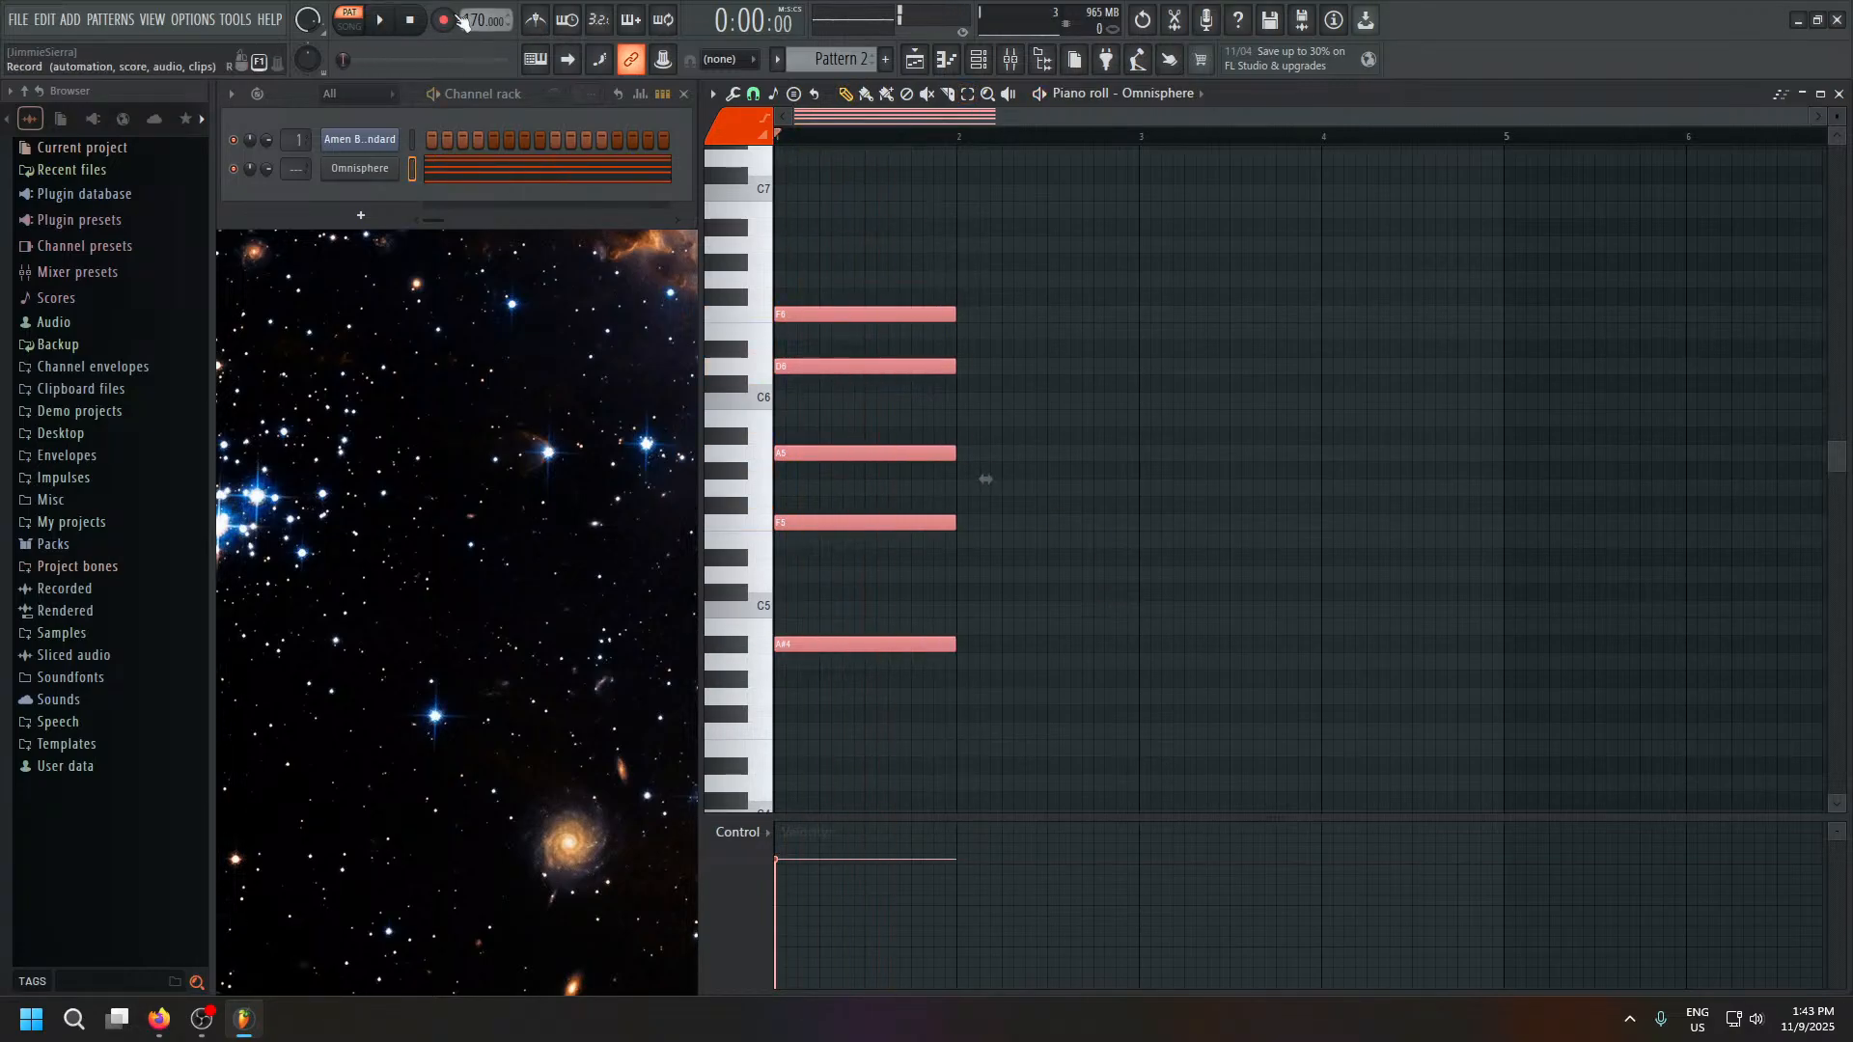
# Turn on the metronome and, while the pattern plays, lengthen the selected chord to two bars.
pyautogui.click(540, 23)
pyautogui.press('space')
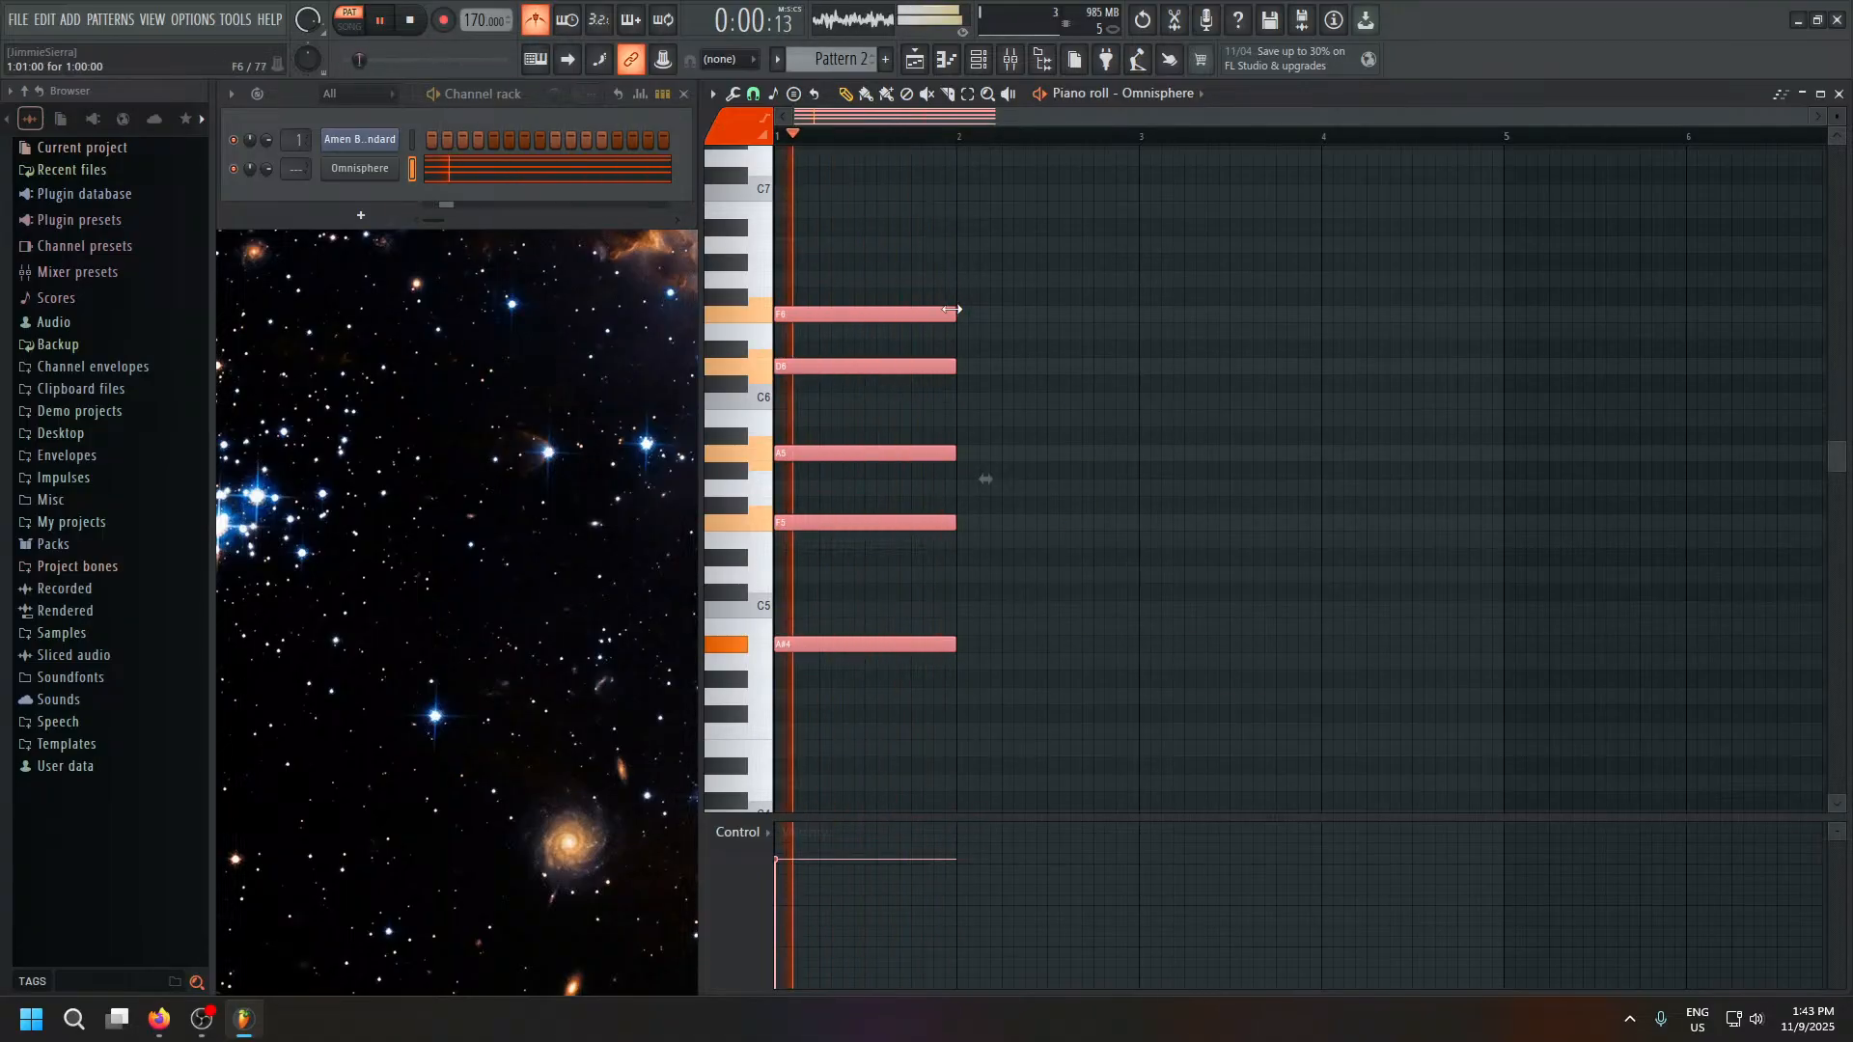
pyautogui.moveTo(952, 309); pyautogui.dragTo(1139, 312)
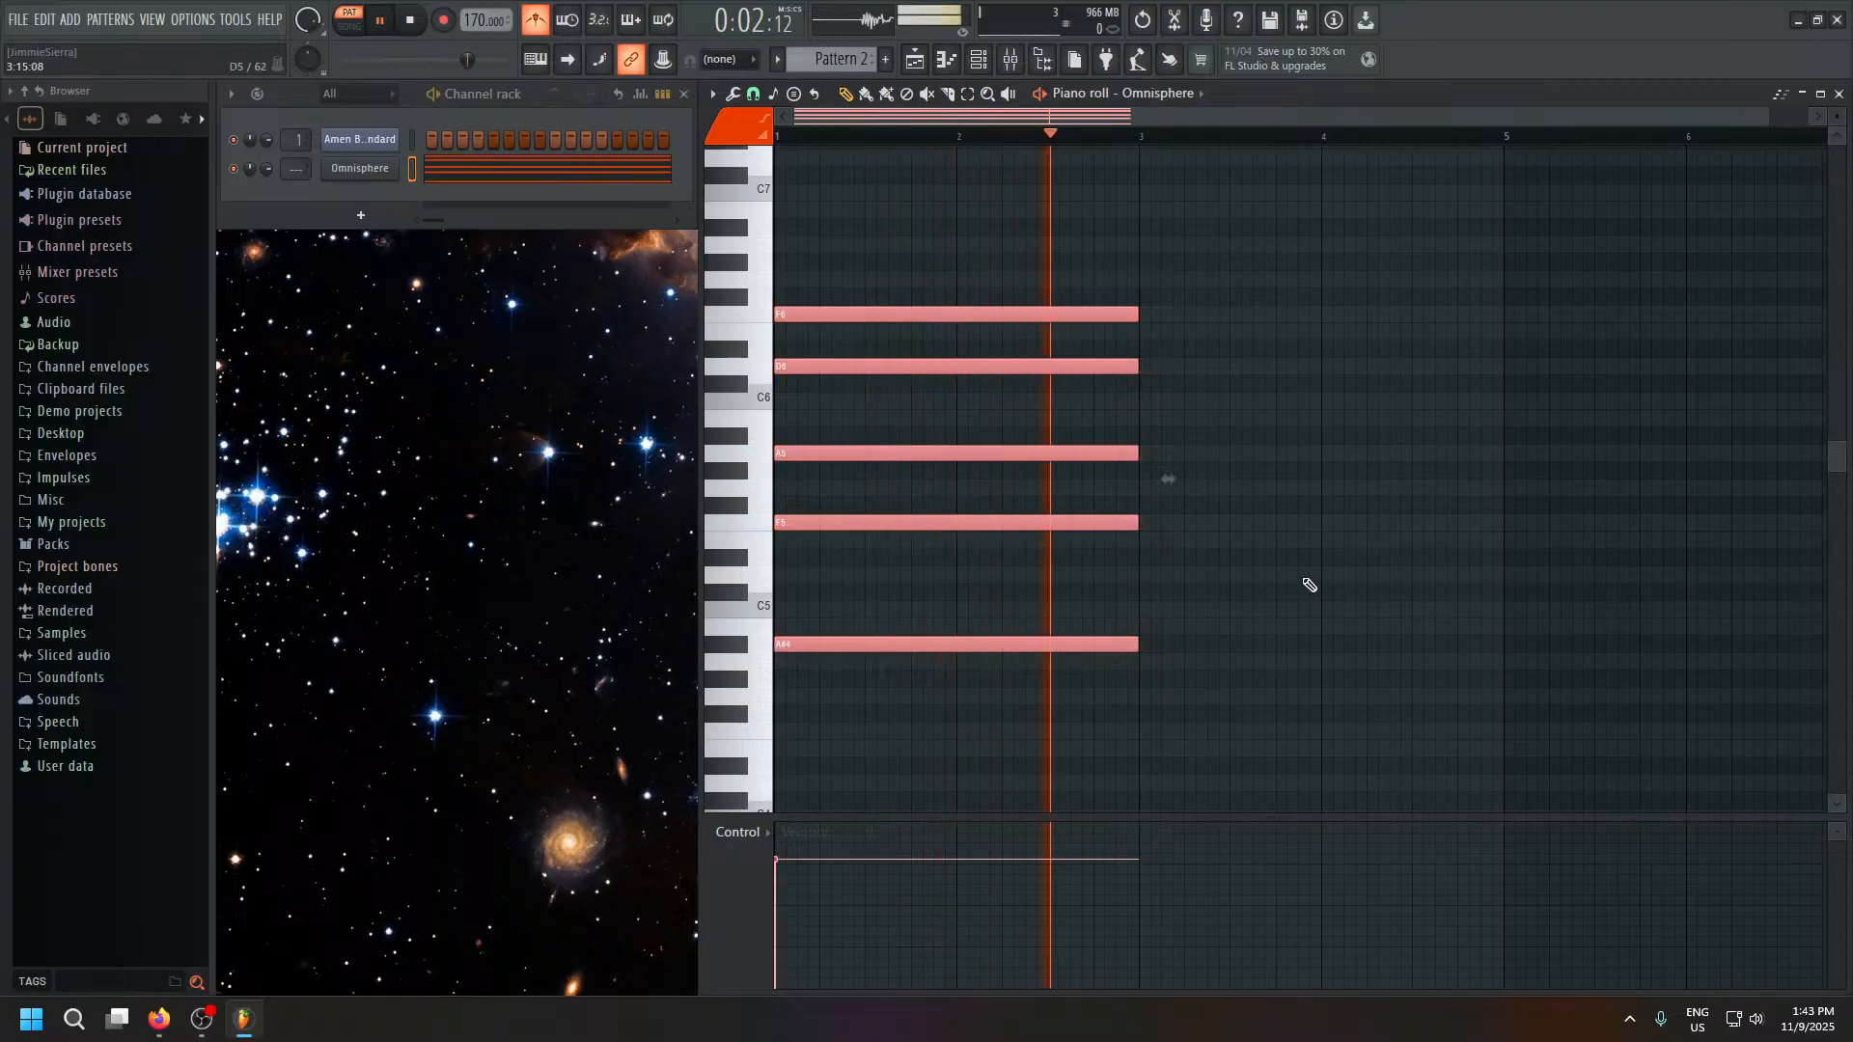
pyautogui.press('space')
# Start a second chord at bar 3 with two-bar D6 and D5 notes, playing the pattern to check them.
pyautogui.click(1149, 333)
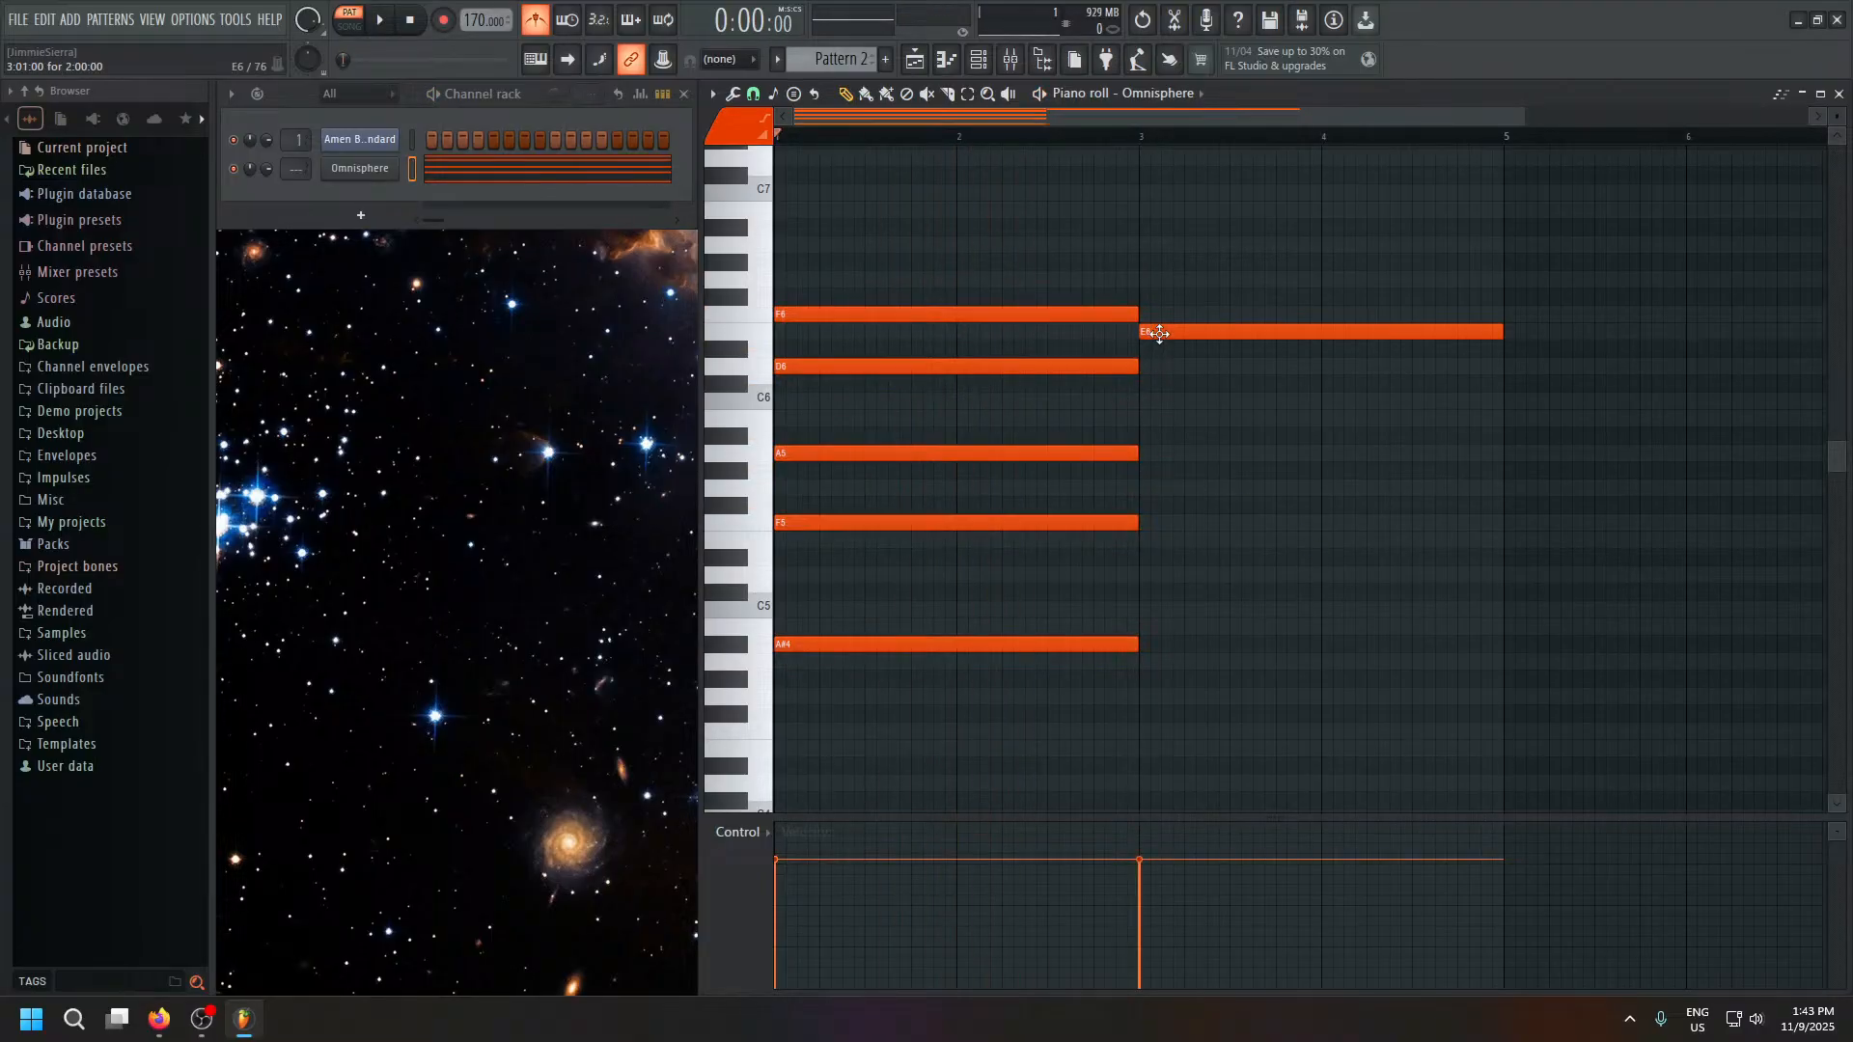
pyautogui.press('space')
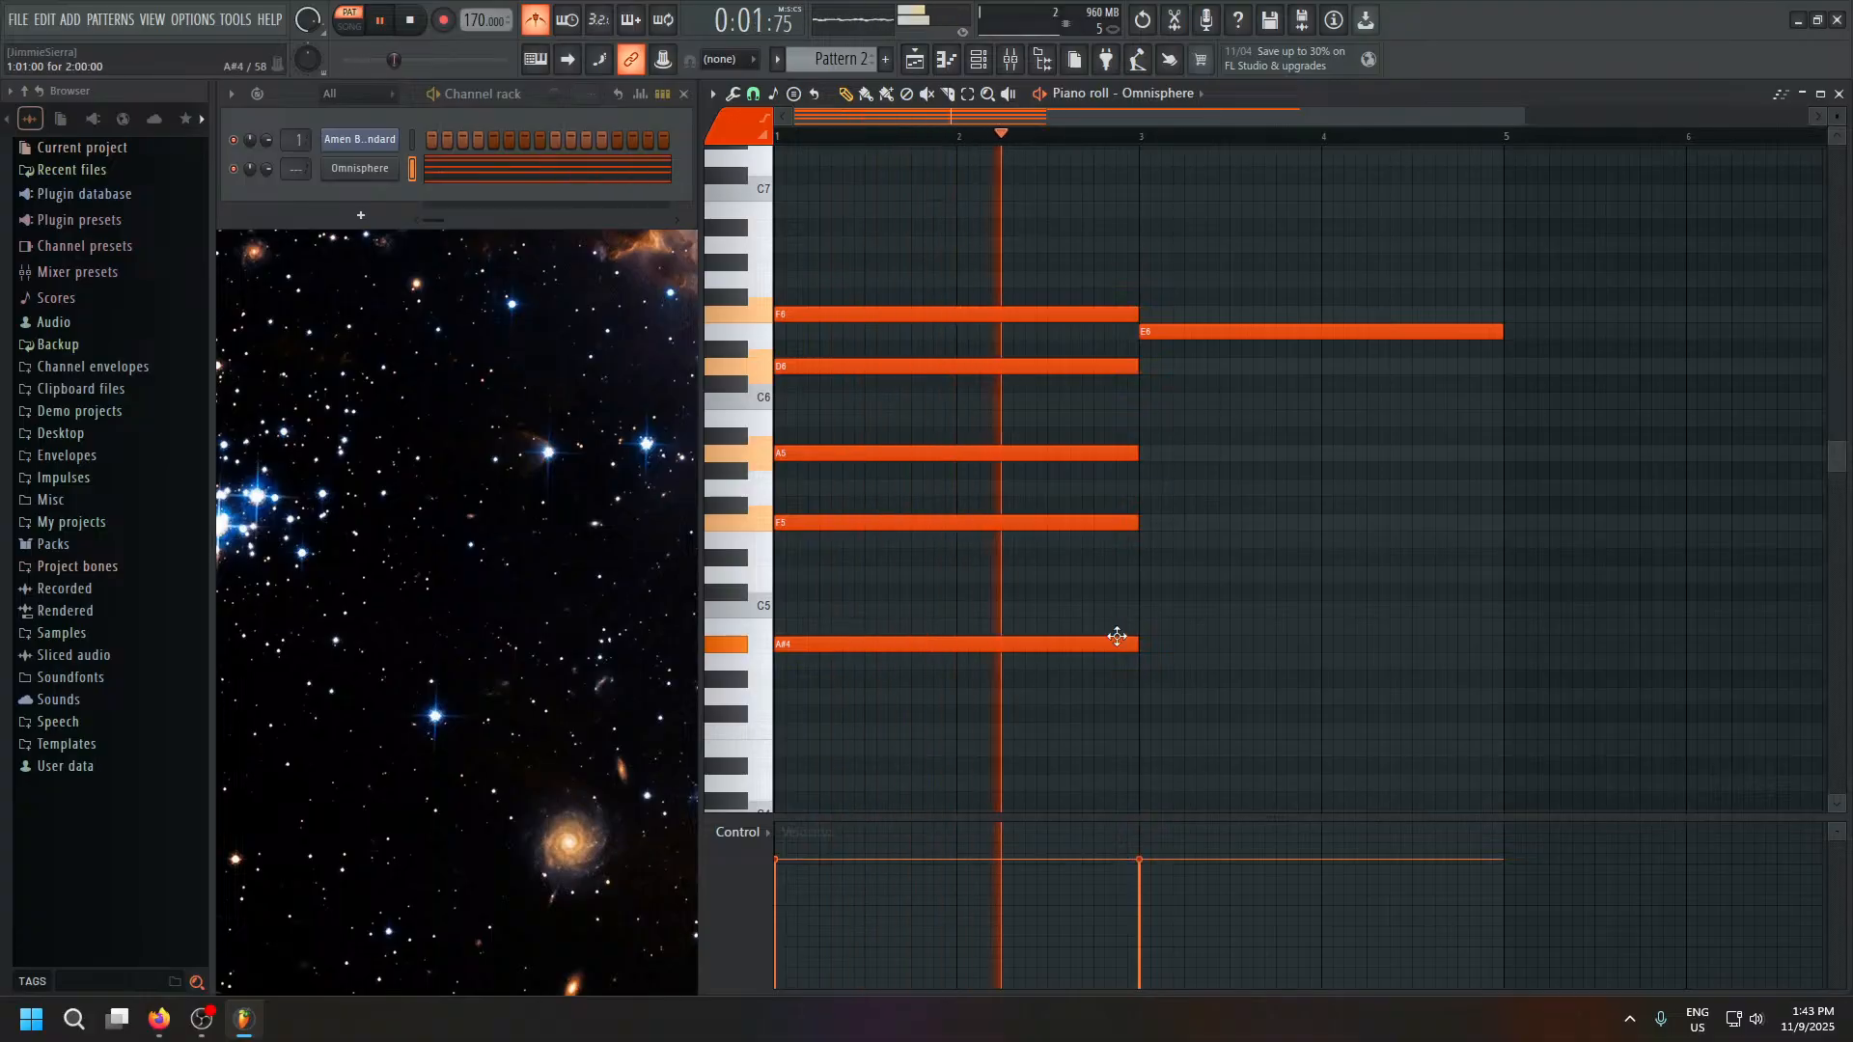
pyautogui.press('space')
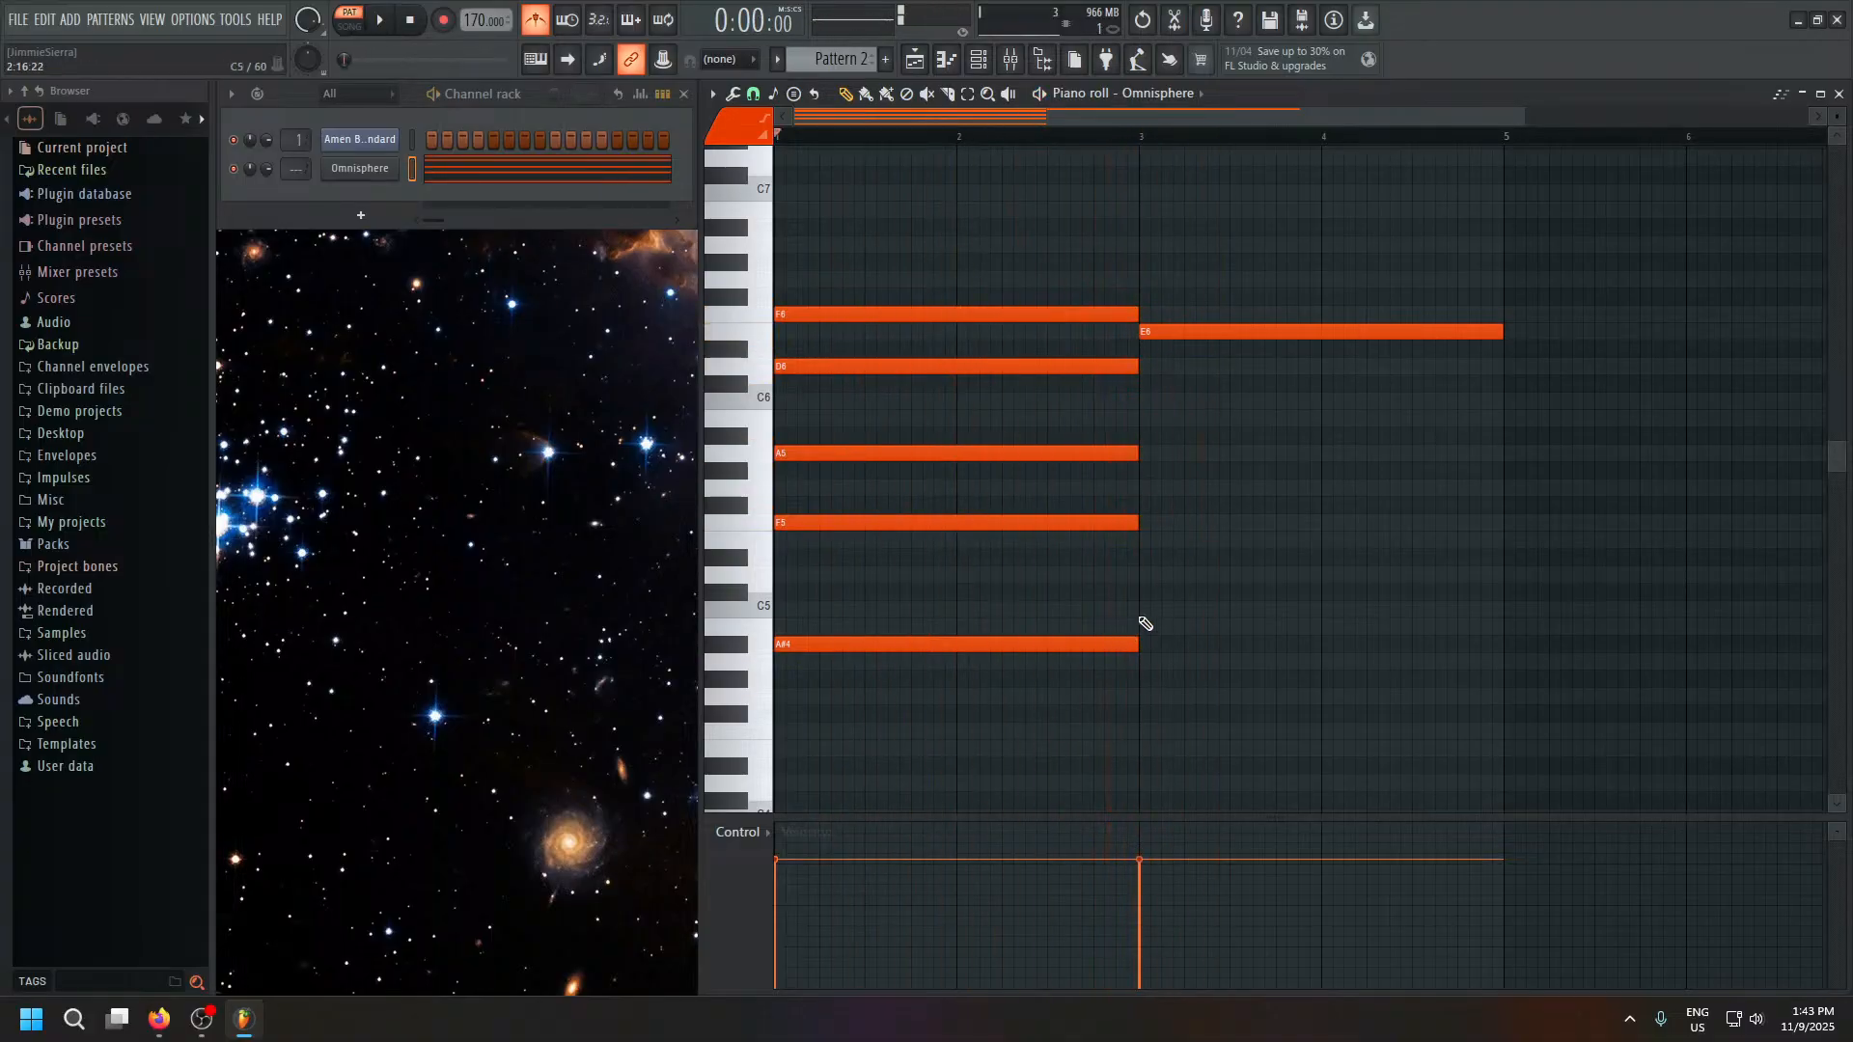
pyautogui.moveTo(1178, 333); pyautogui.dragTo(1165, 370)
pyautogui.moveTo(1135, 590)
pyautogui.mouseDown()
pyautogui.moveTo(1149, 594)
pyautogui.moveTo(1136, 567)
pyautogui.mouseUp()
pyautogui.press('space')
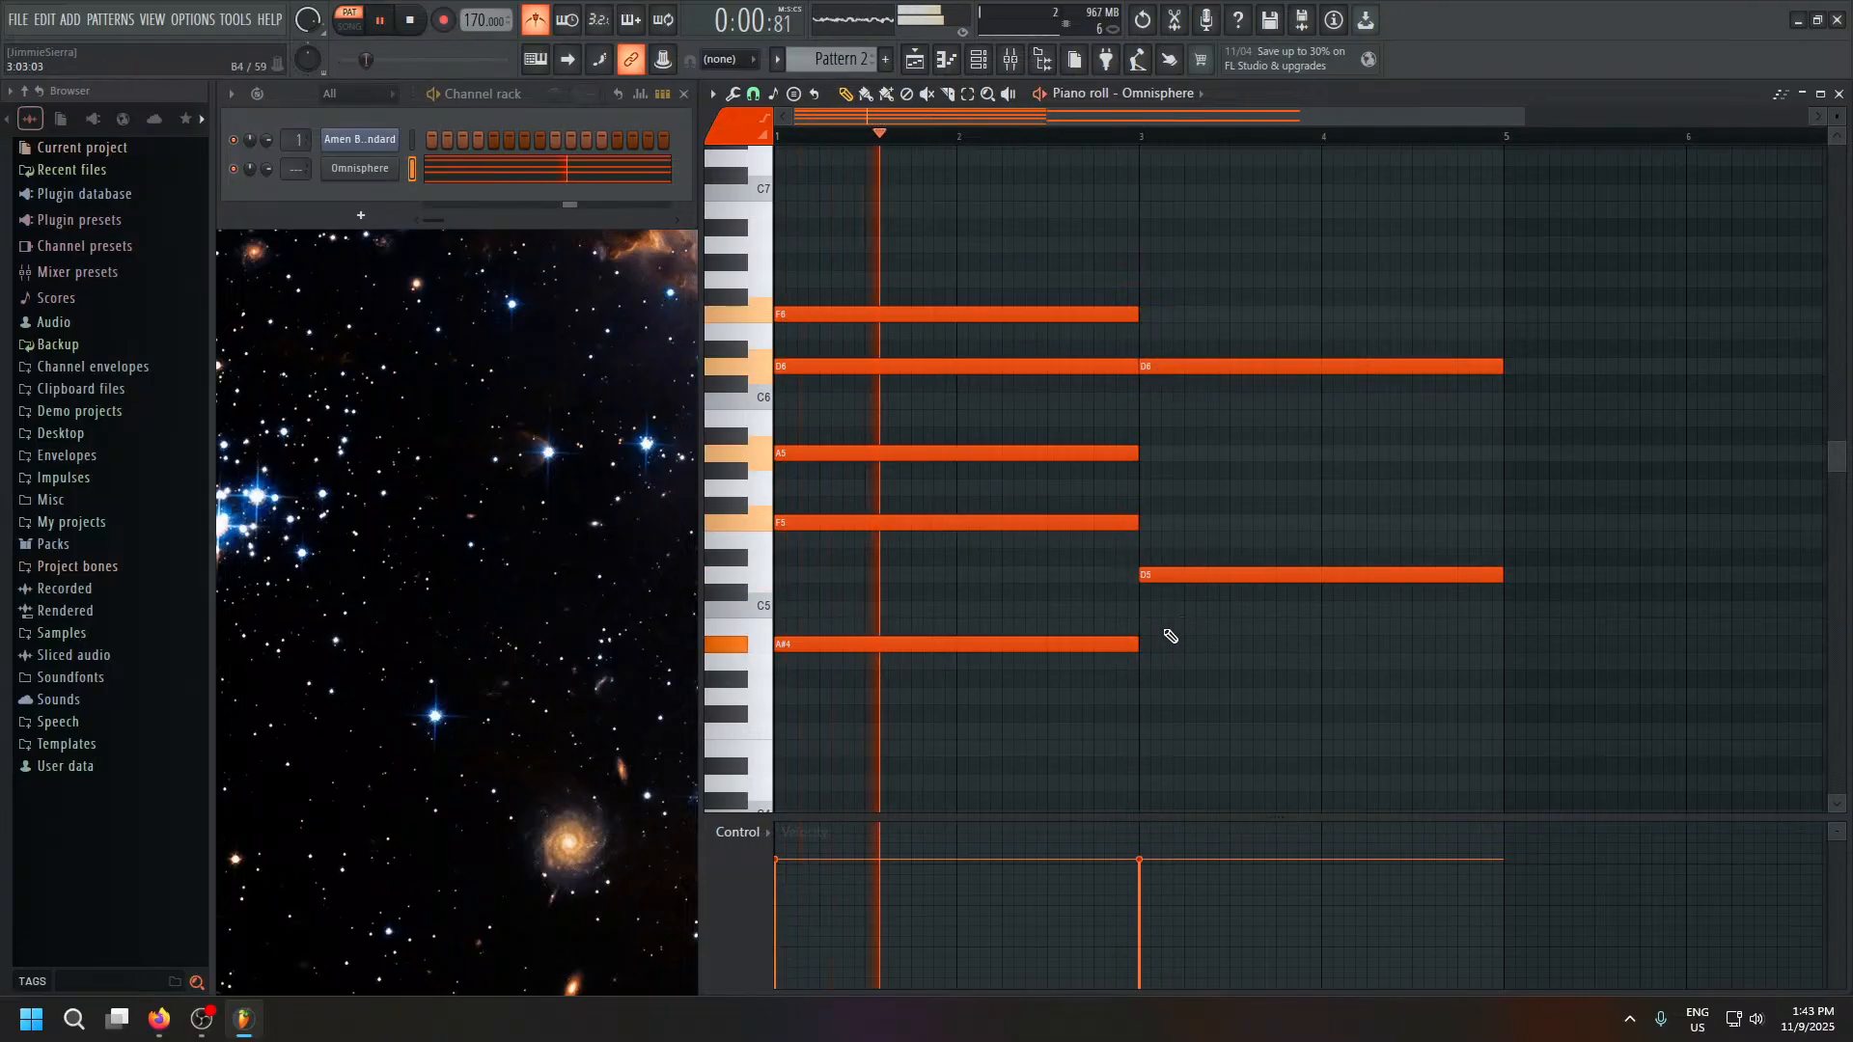
# Add a C6 note and a G#5 note to the second chord at bar 3.
pyautogui.click(1149, 420)
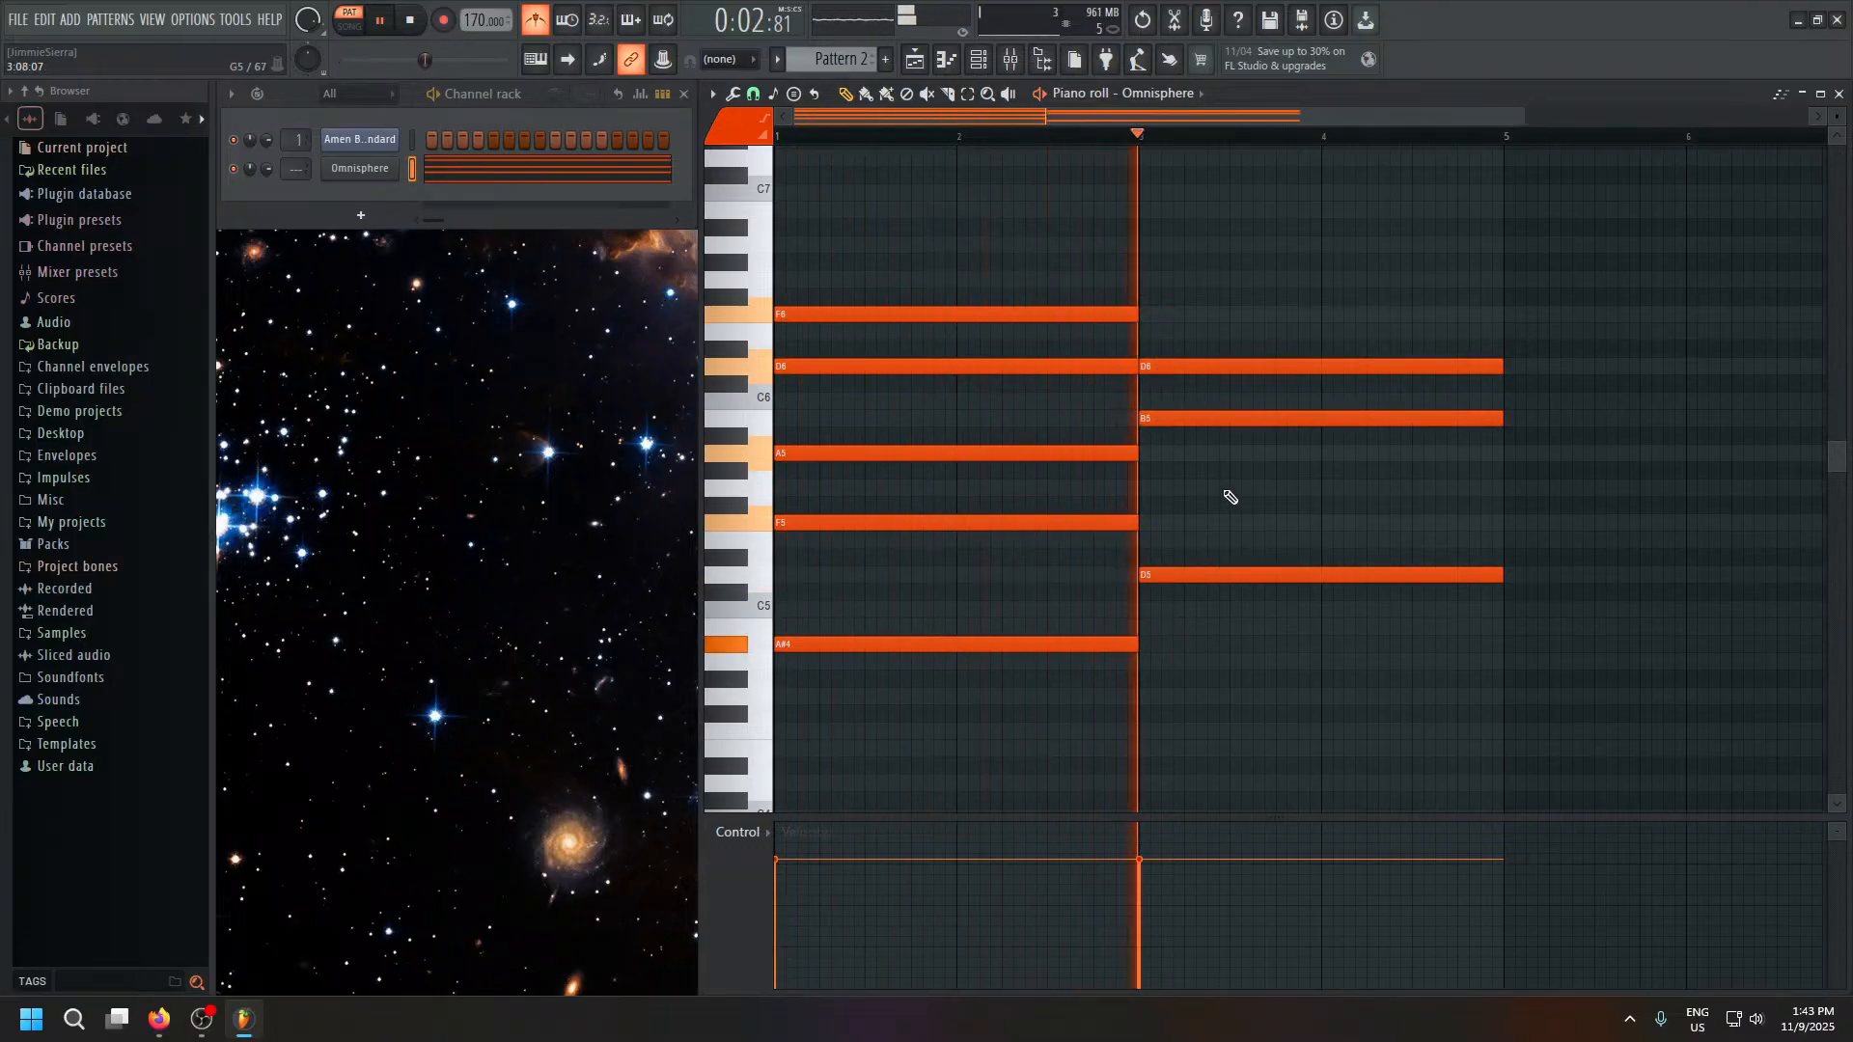
pyautogui.moveTo(1178, 418); pyautogui.dragTo(1179, 396)
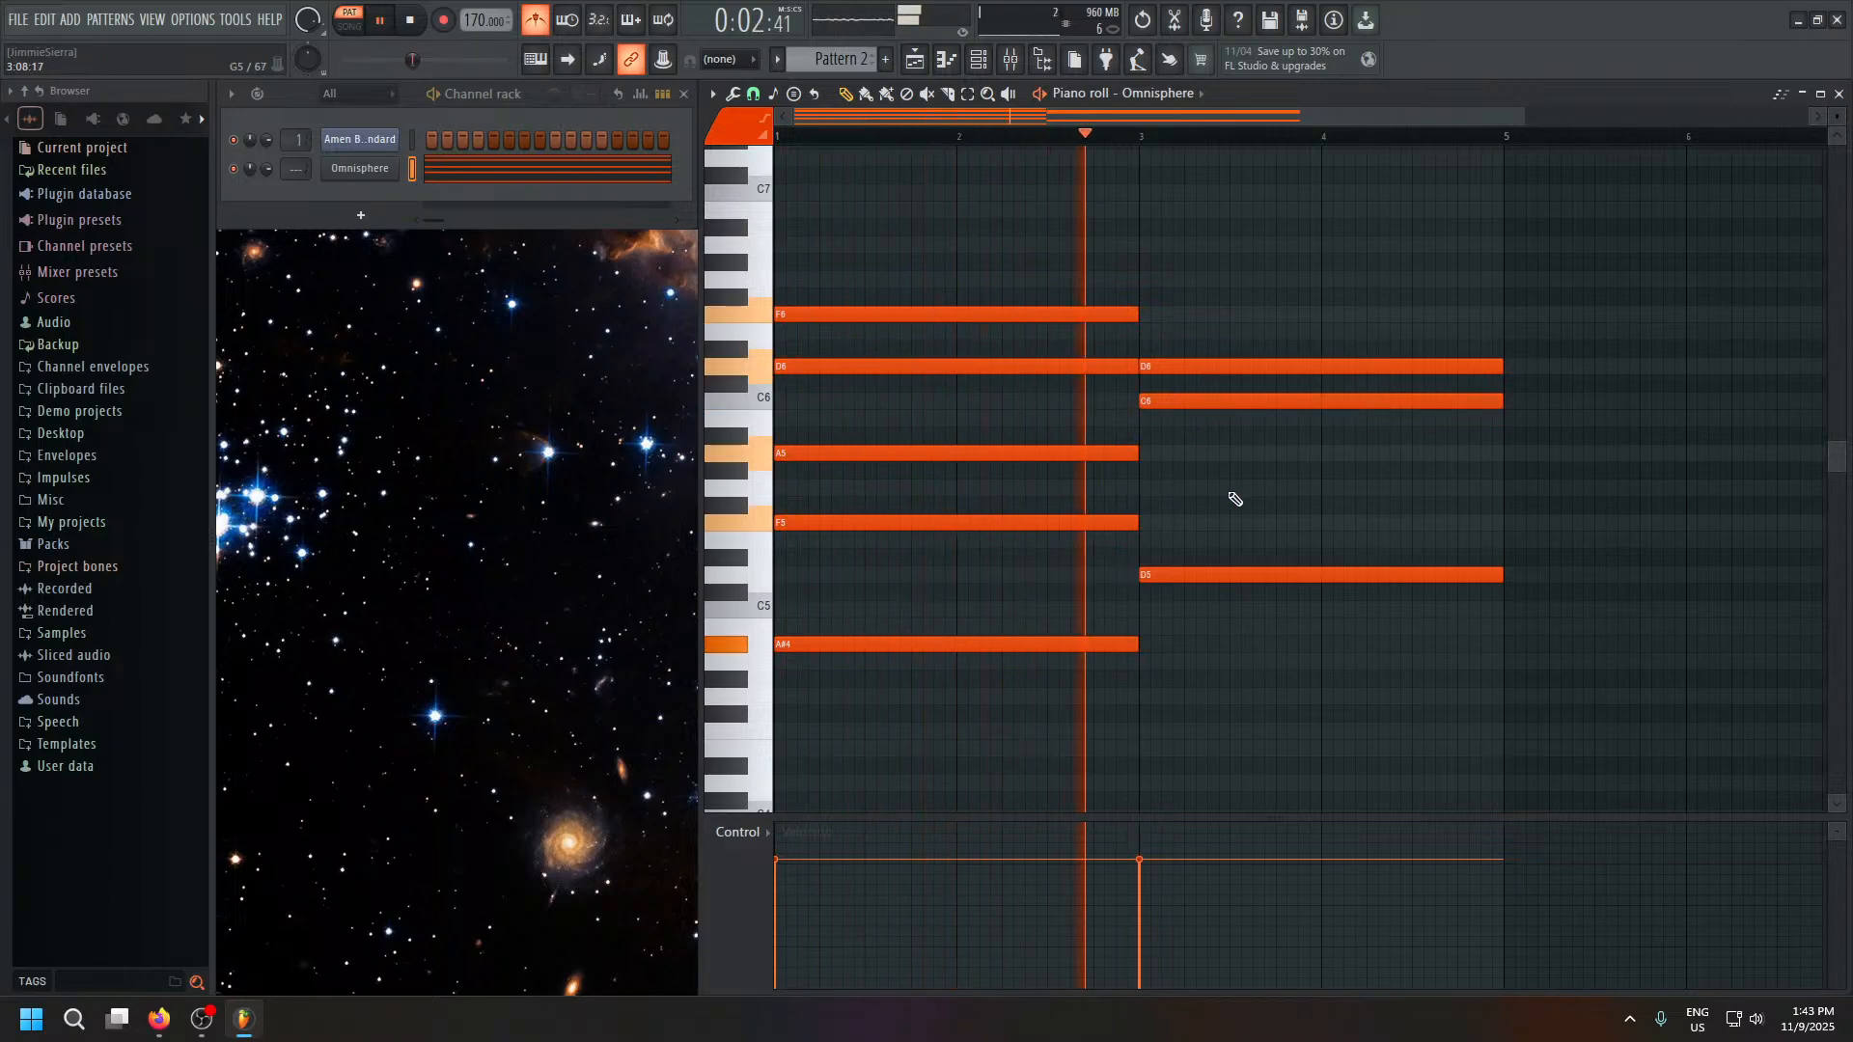
pyautogui.click(1139, 486)
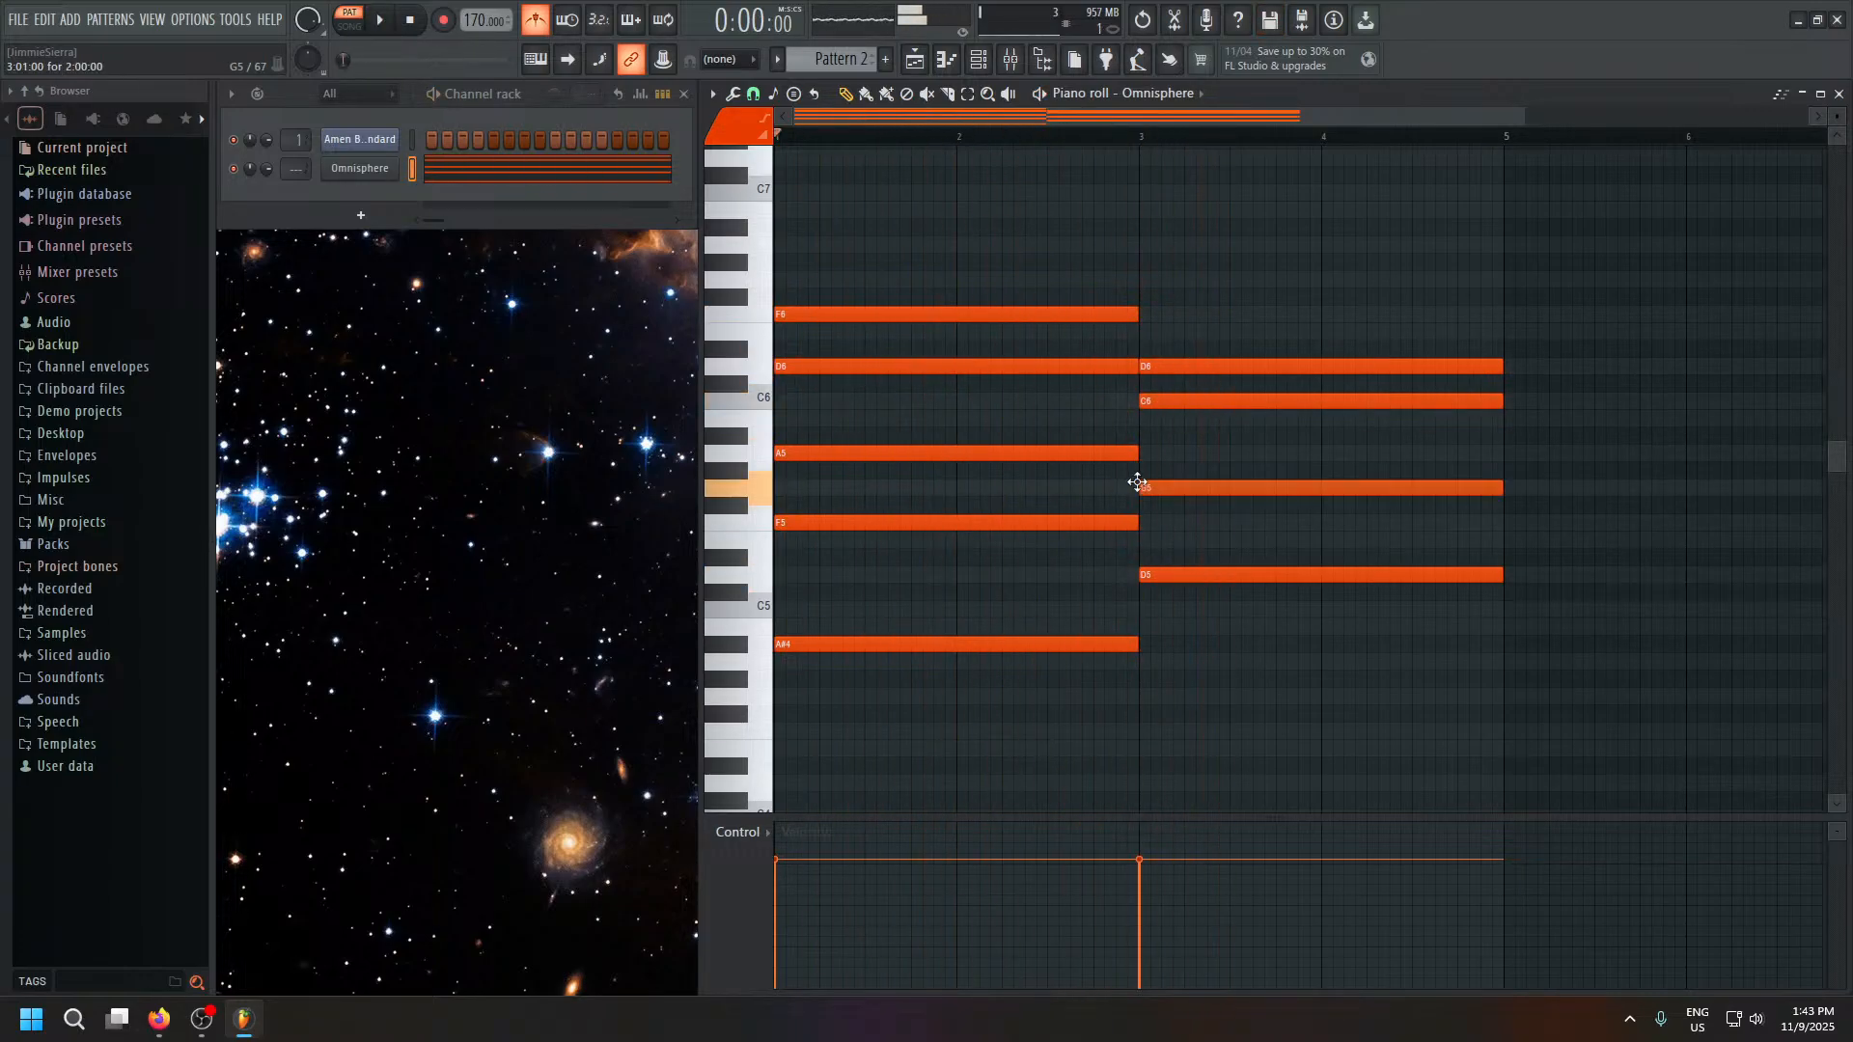
pyautogui.moveTo(1138, 487); pyautogui.dragTo(1139, 470)
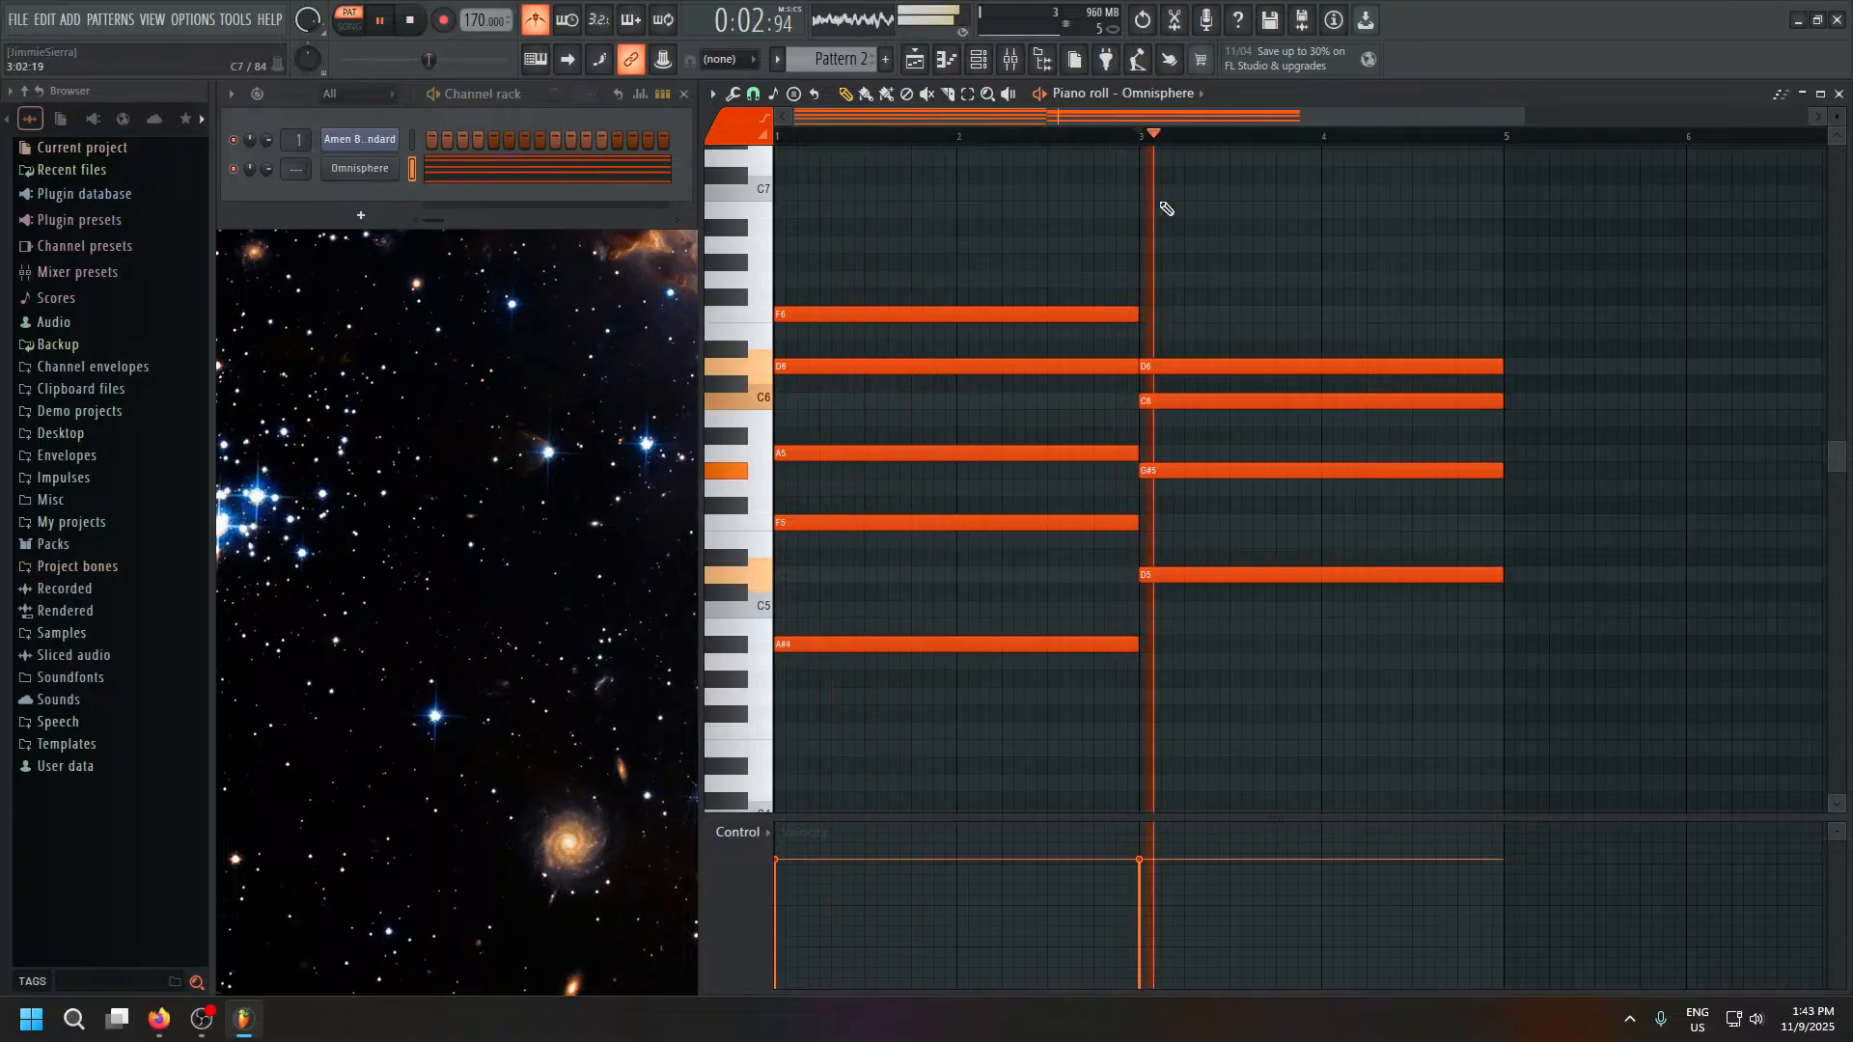
# Lower the second chord's G#5 note to G5, listening to the chord before and after the change.
pyautogui.press('space')
pyautogui.click(1212, 477)
pyautogui.click(1209, 487)
pyautogui.press('space')
pyautogui.press('space')
pyautogui.rightClick(1223, 487)
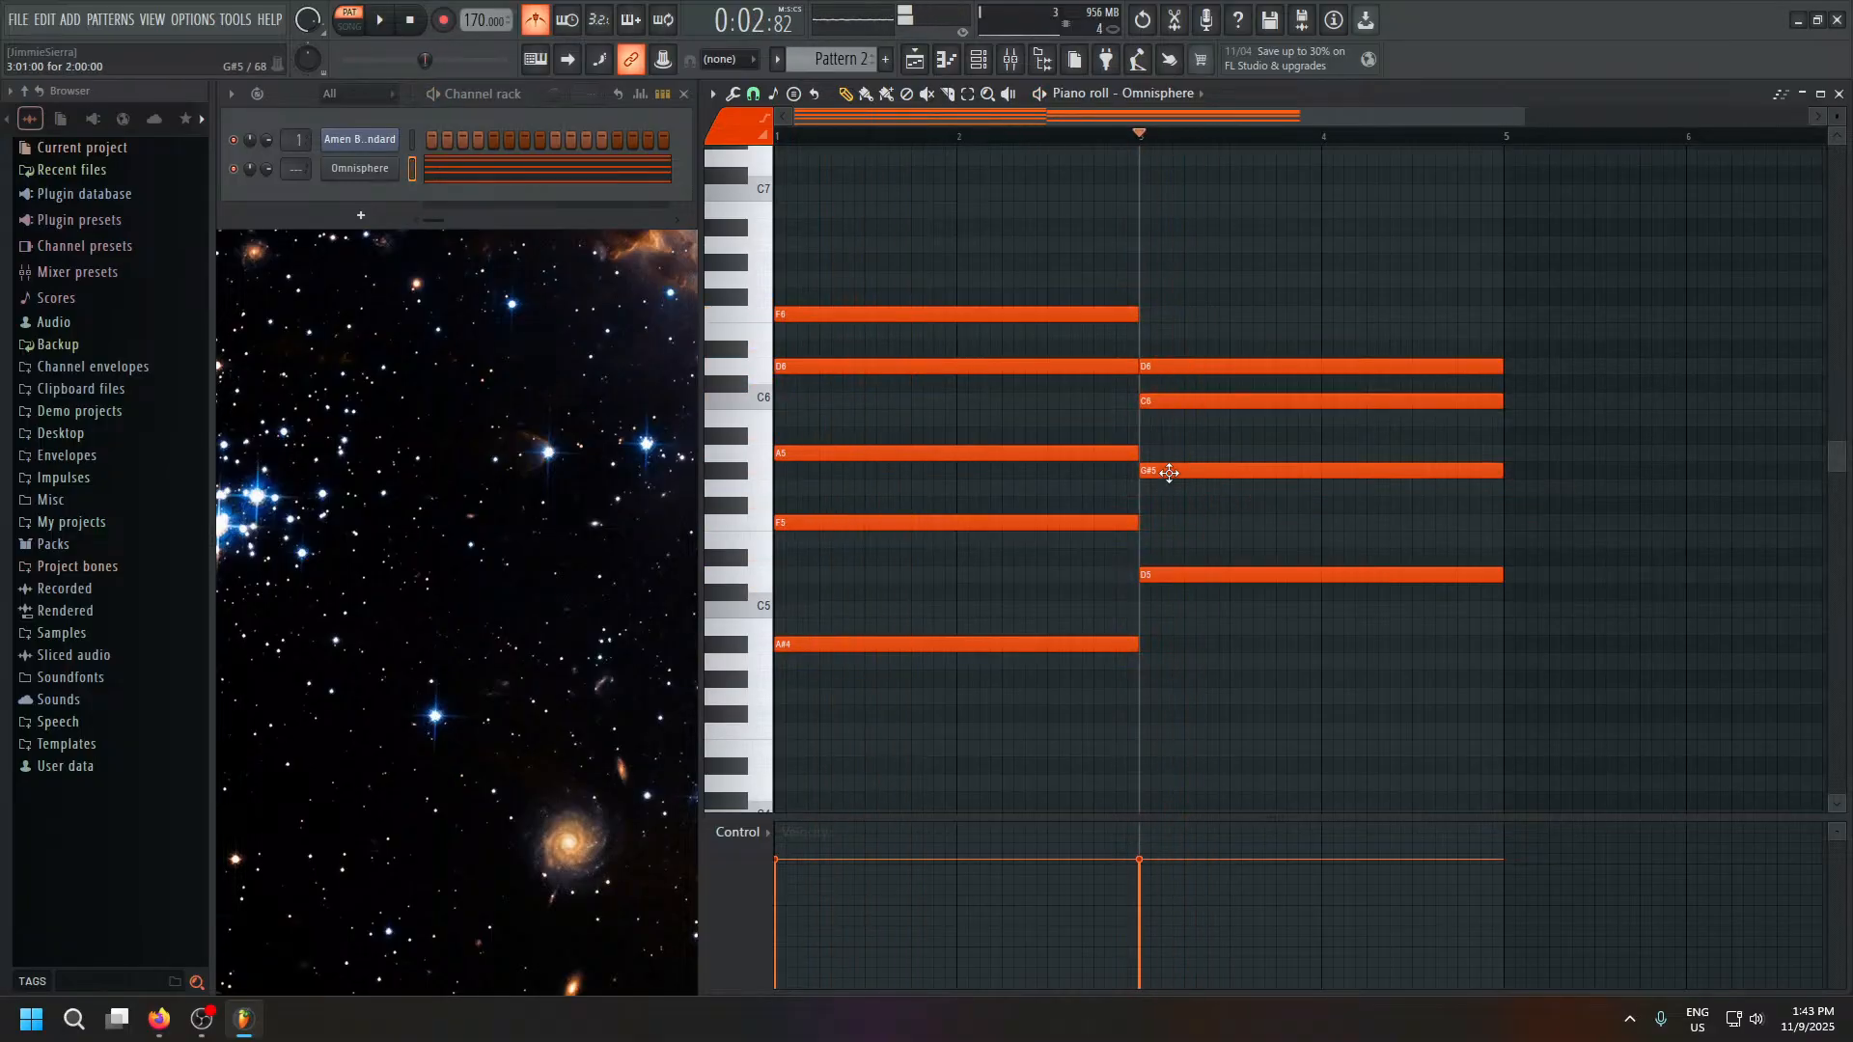
pyautogui.moveTo(1167, 472); pyautogui.dragTo(1168, 488)
pyautogui.press('space')
pyautogui.press('space')
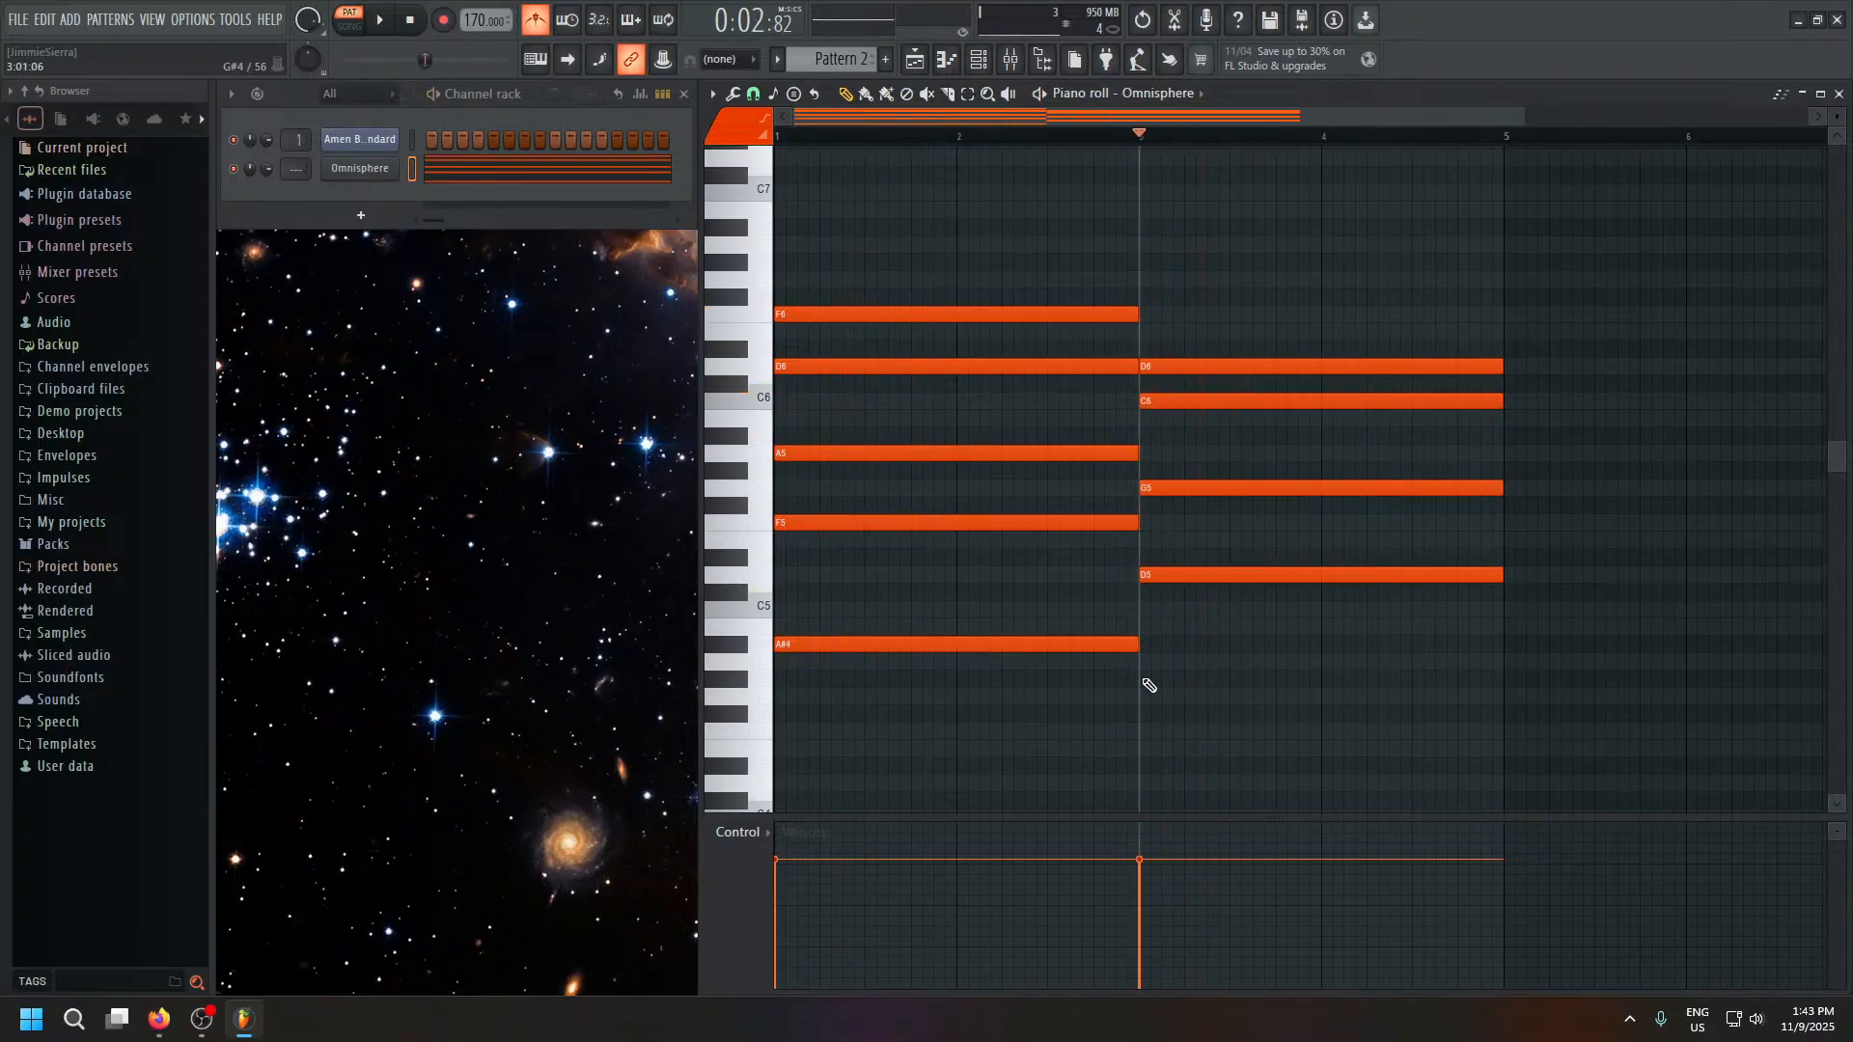
# Add a C5 note to the second chord at bar 3 and play the chord.
pyautogui.click(1141, 625)
pyautogui.moveTo(1141, 623); pyautogui.dragTo(1141, 609)
pyautogui.press('space')
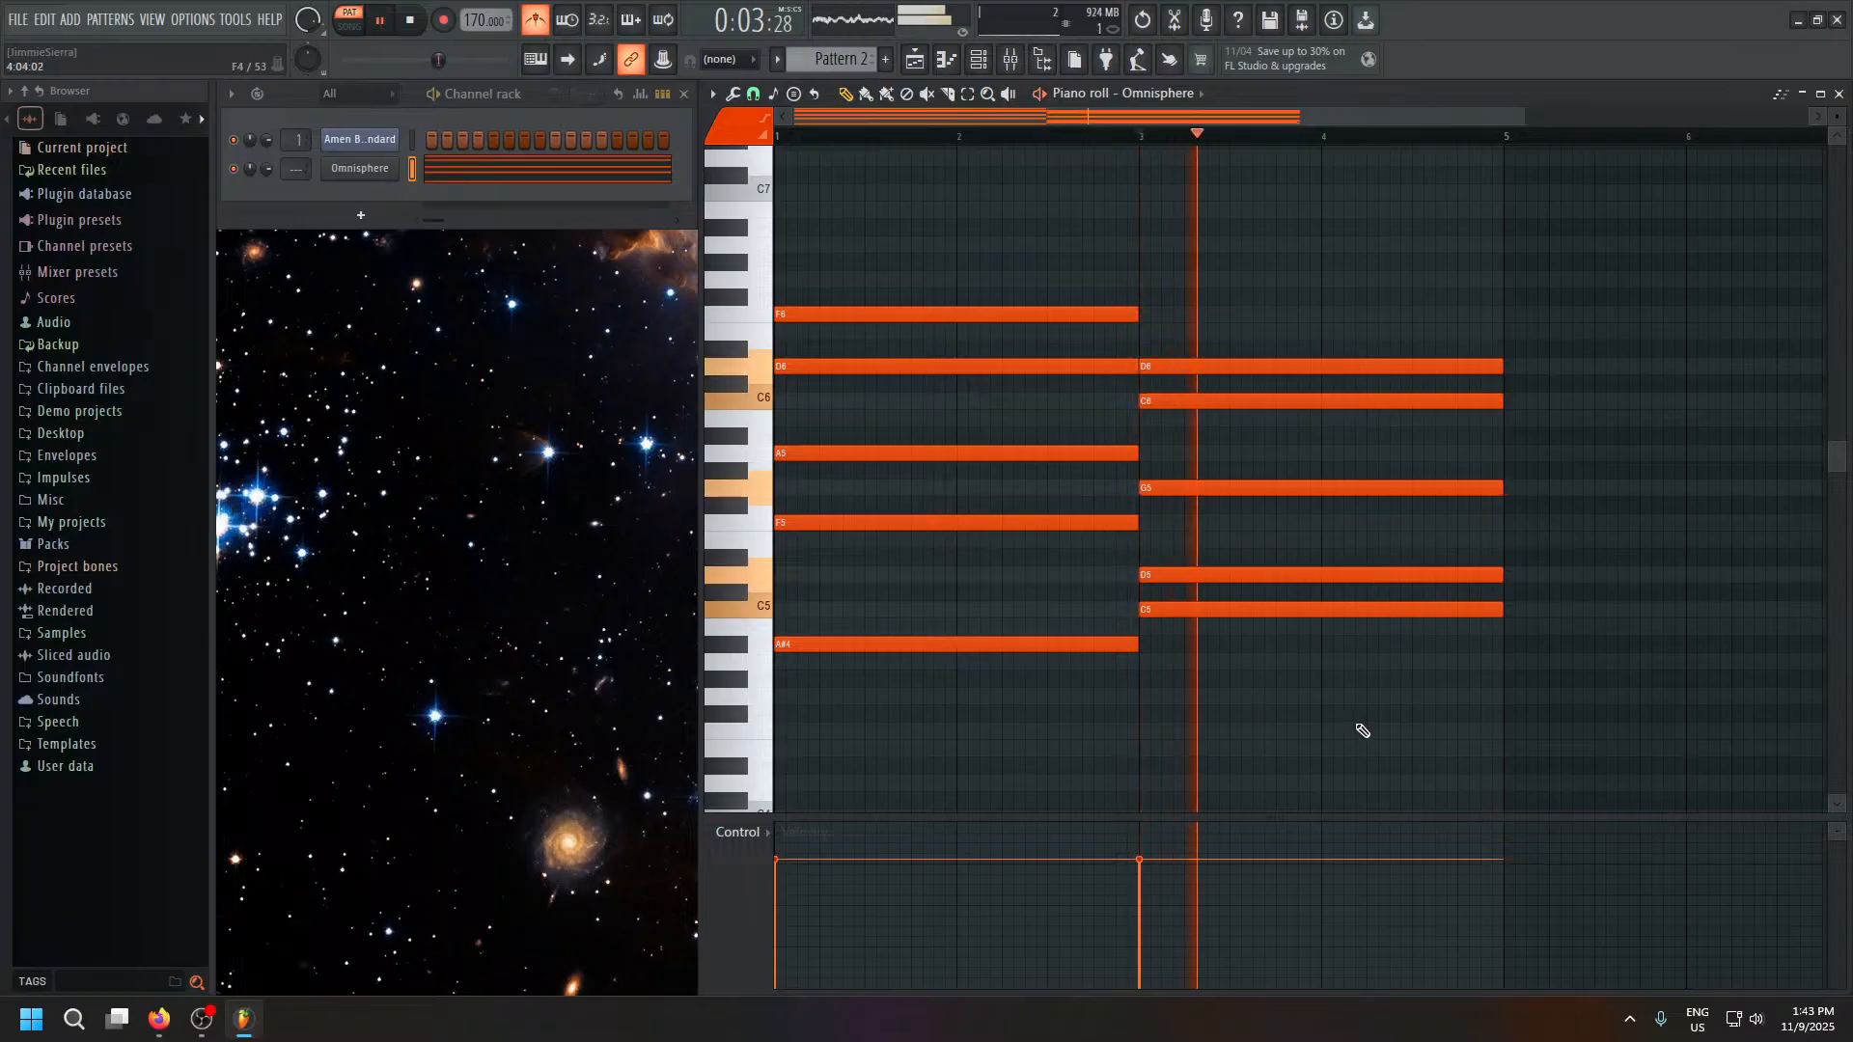
pyautogui.press('space')
pyautogui.press('space')
pyautogui.press('space')
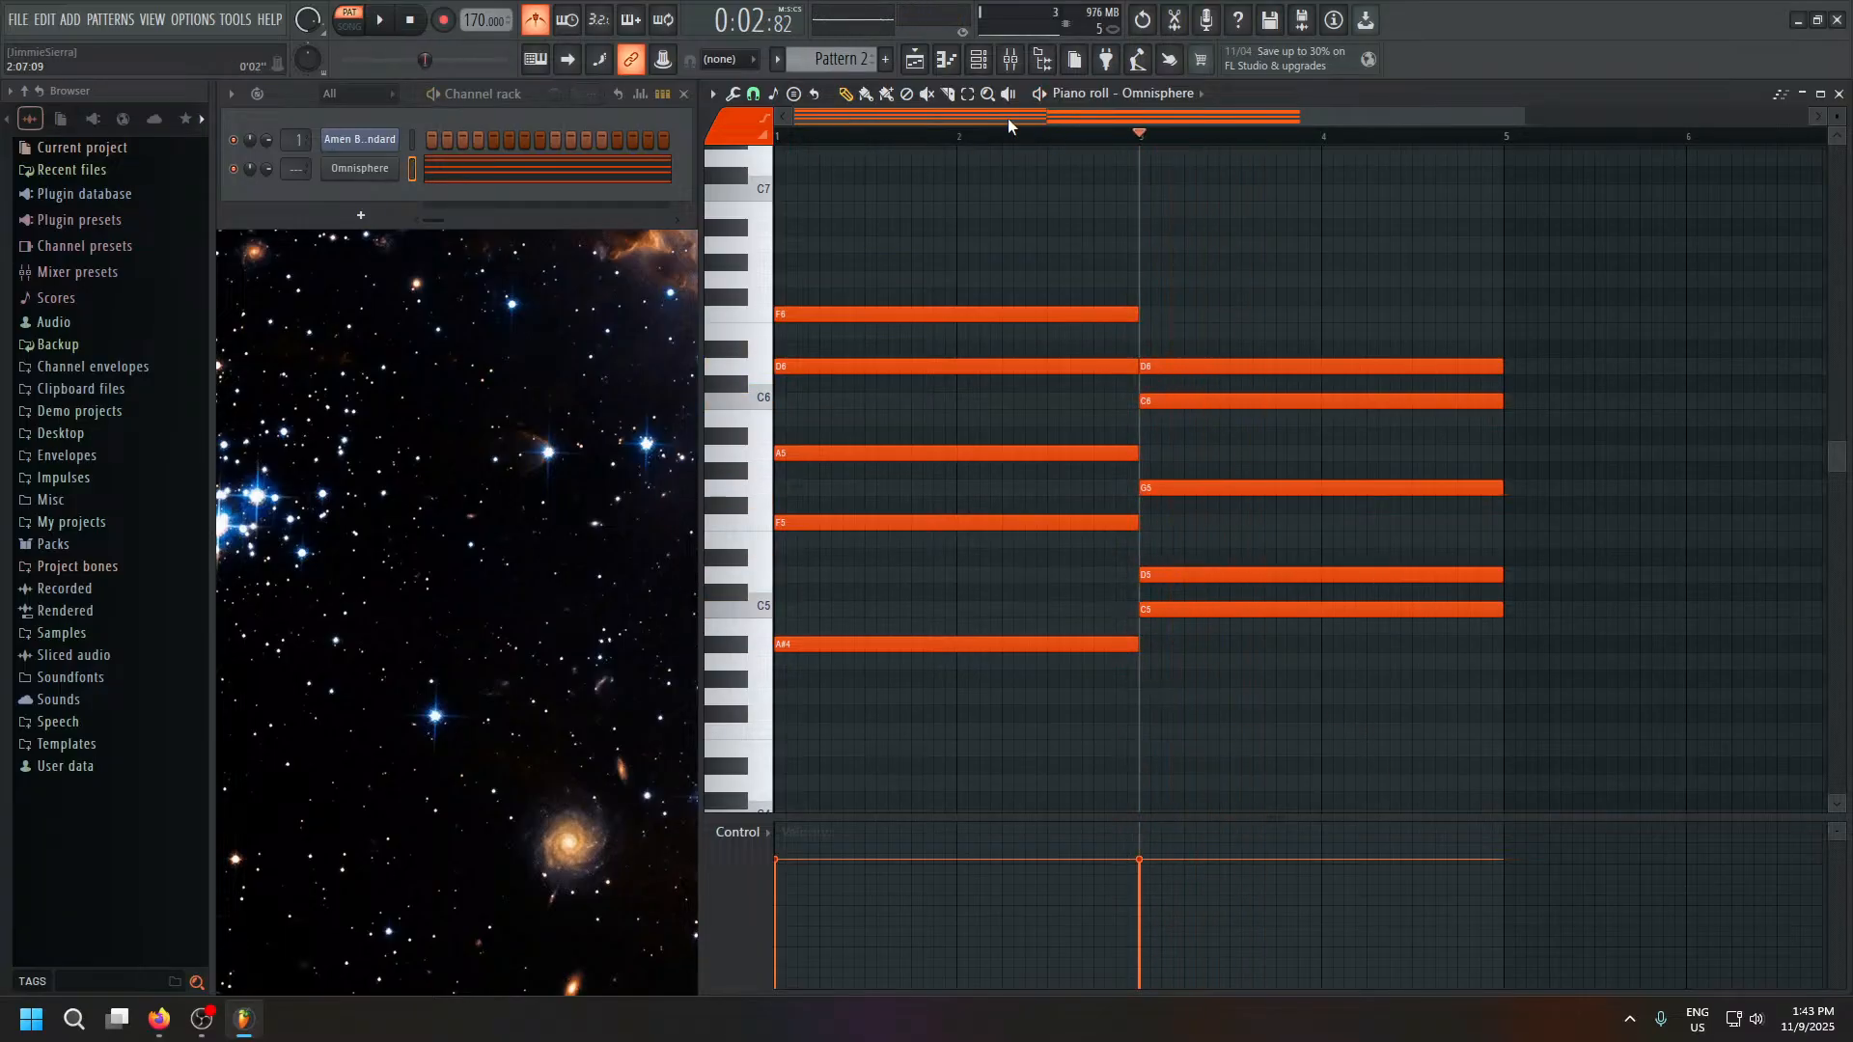
# Lower the second chord's C5 note in stages to G4, auditioning the chord between changes.
pyautogui.click(1008, 92)
pyautogui.moveTo(1032, 185); pyautogui.dragTo(1207, 227)
pyautogui.click(846, 94)
pyautogui.moveTo(1174, 612); pyautogui.dragTo(1178, 652)
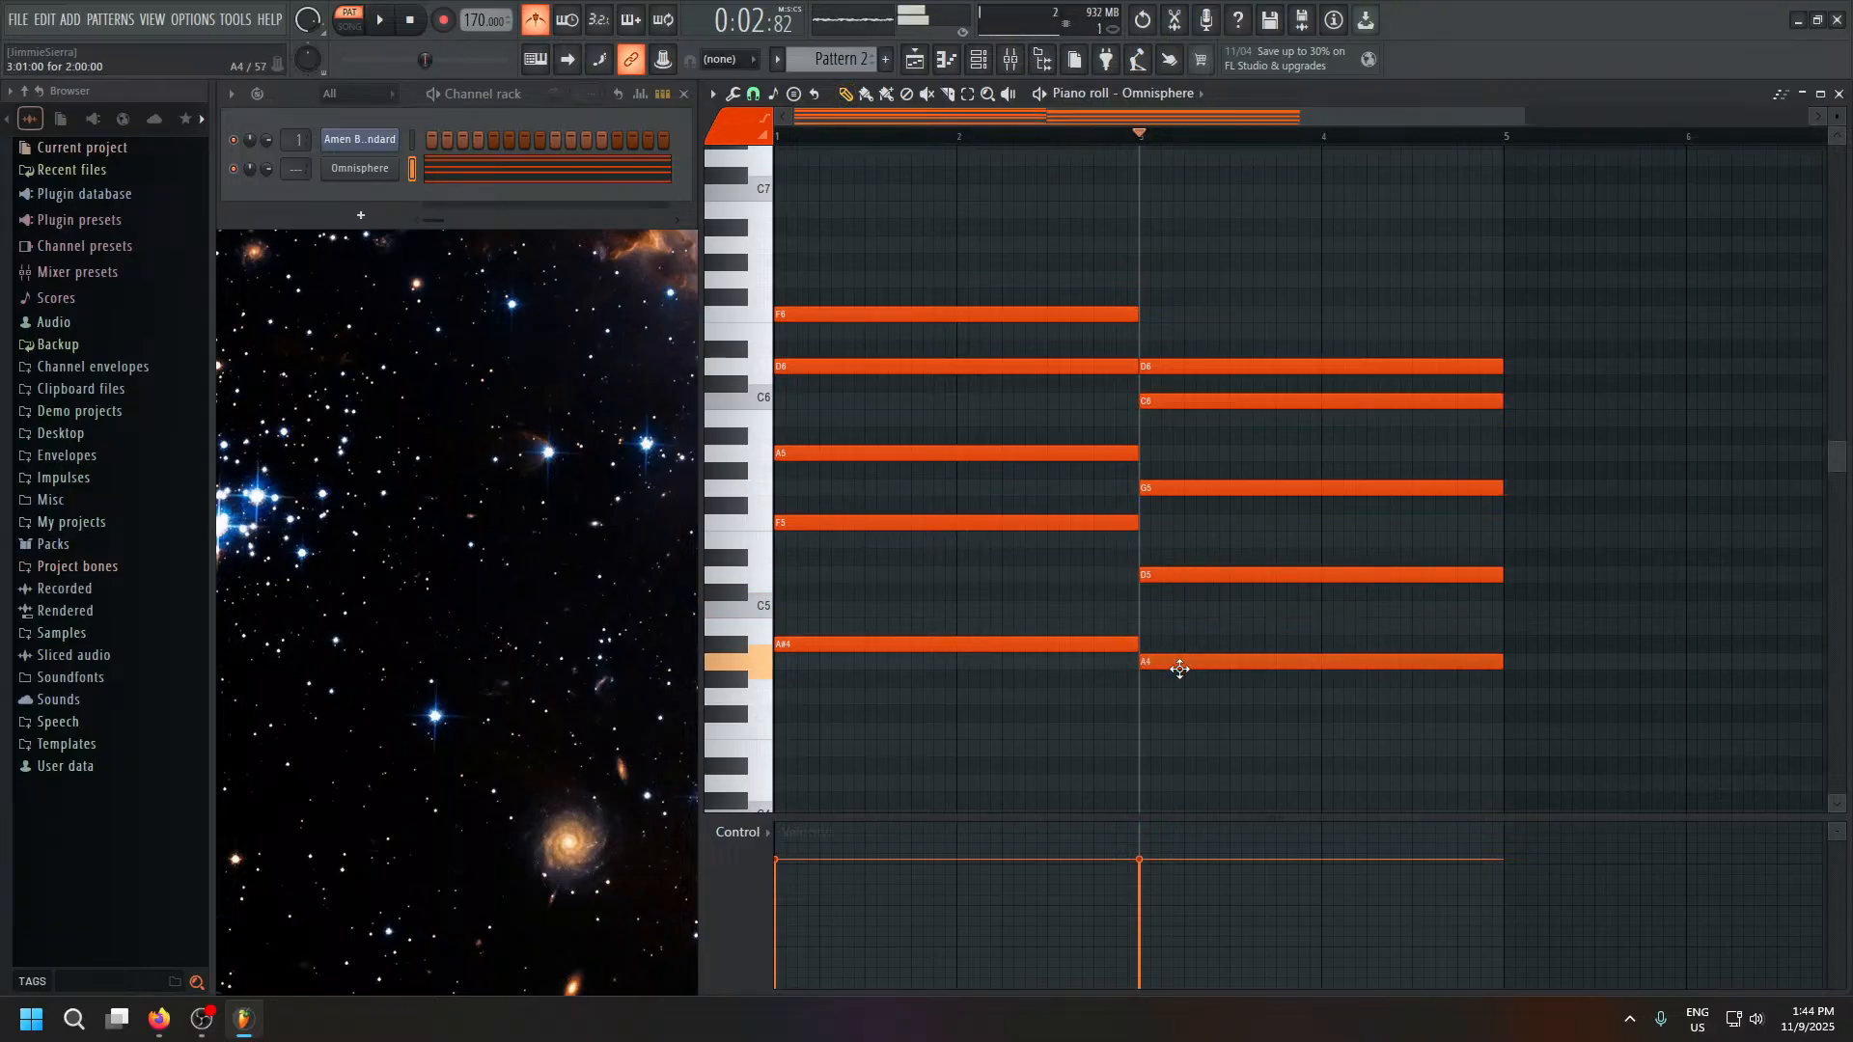
pyautogui.moveTo(1179, 669); pyautogui.dragTo(1183, 686)
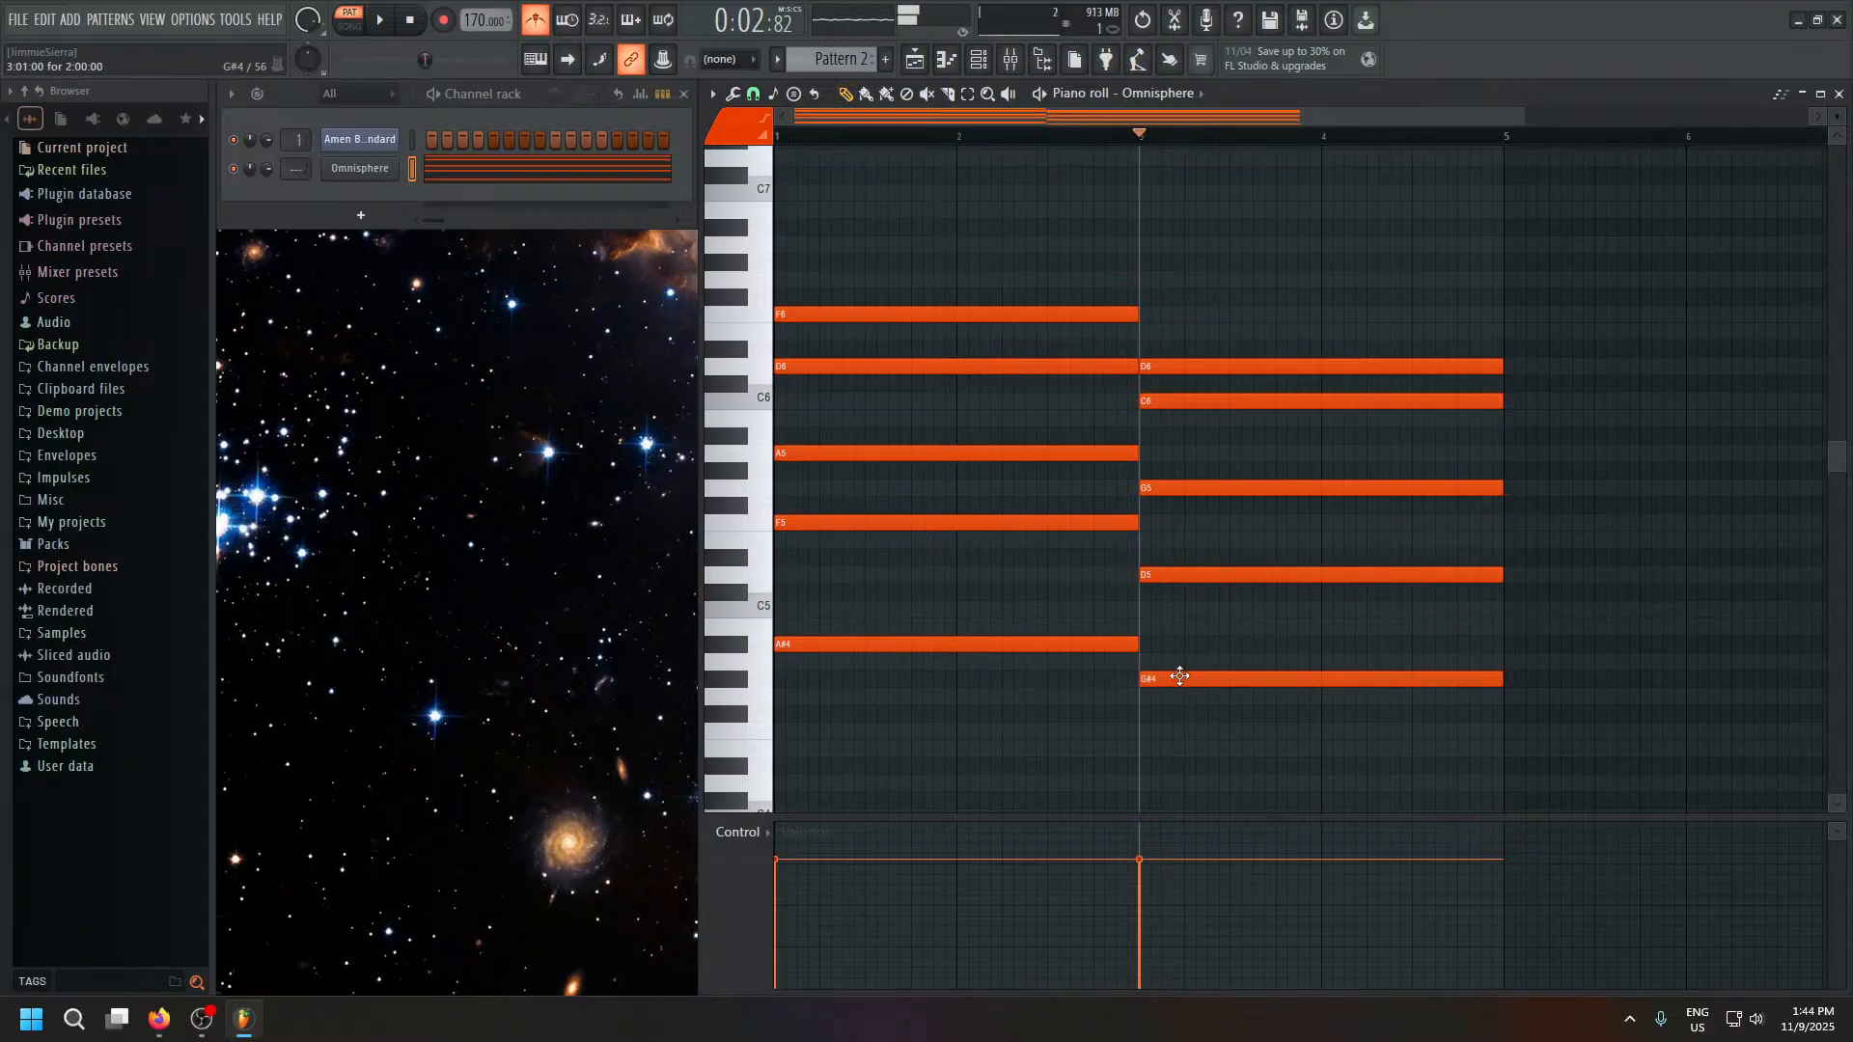
pyautogui.click(1008, 95)
pyautogui.click(1020, 215)
pyautogui.click(1204, 280)
pyautogui.moveTo(1172, 683); pyautogui.dragTo(1171, 699)
pyautogui.click(1009, 94)
pyautogui.moveTo(1015, 253); pyautogui.dragTo(1061, 296)
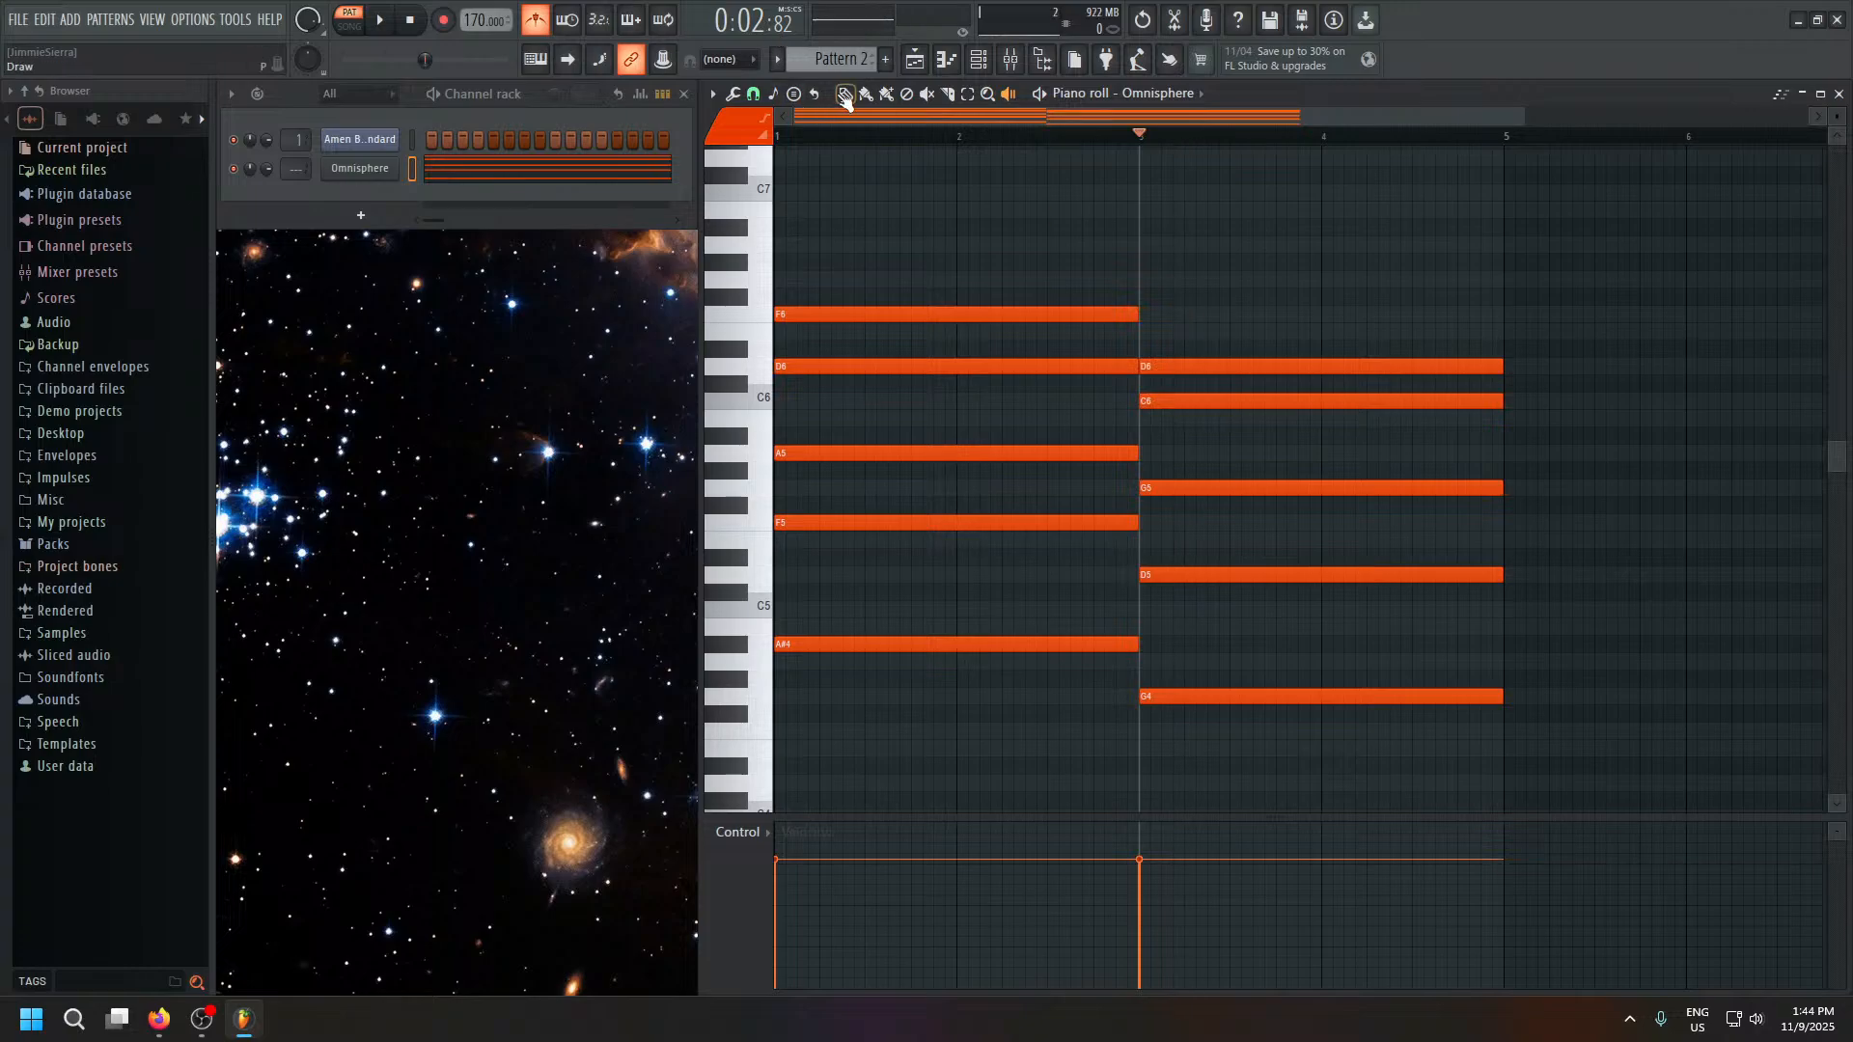
# Lower the second chord's C6 note to A#5 and audition the result.
pyautogui.click(1188, 380)
pyautogui.rightClick(1211, 389)
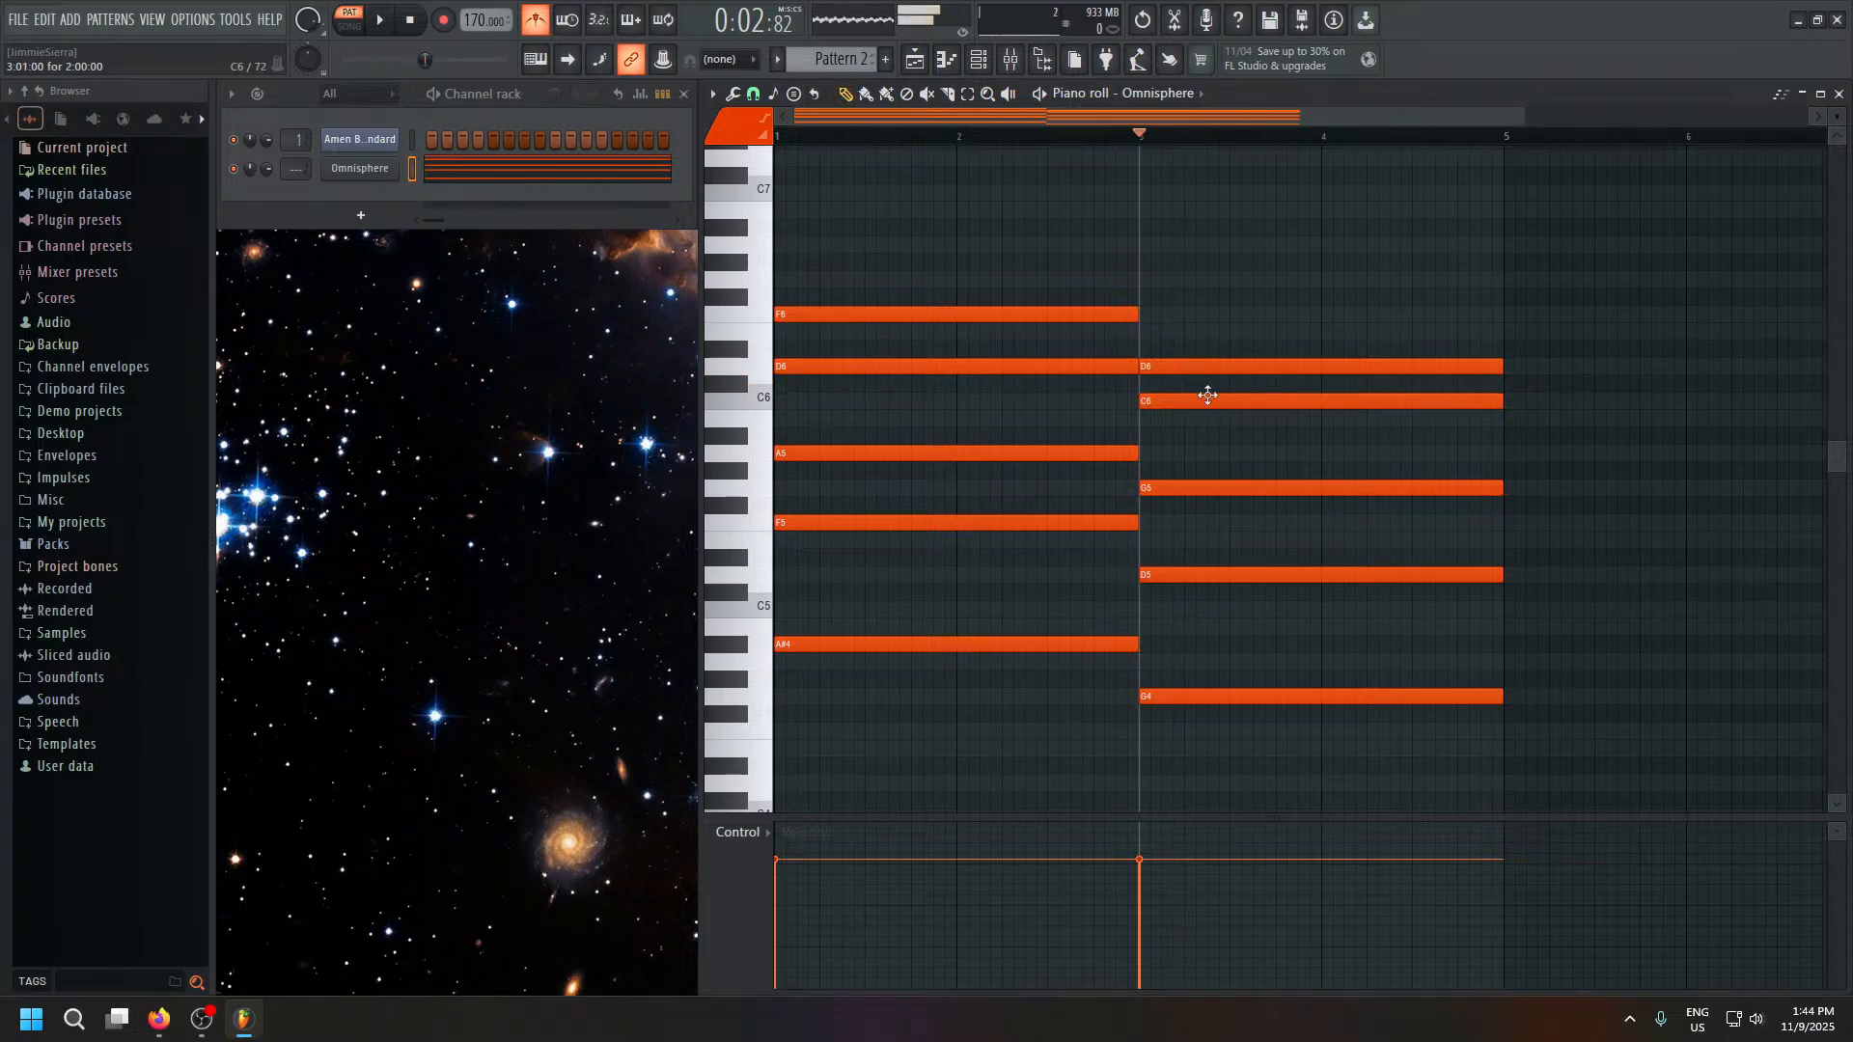
pyautogui.moveTo(1182, 406); pyautogui.dragTo(1177, 442)
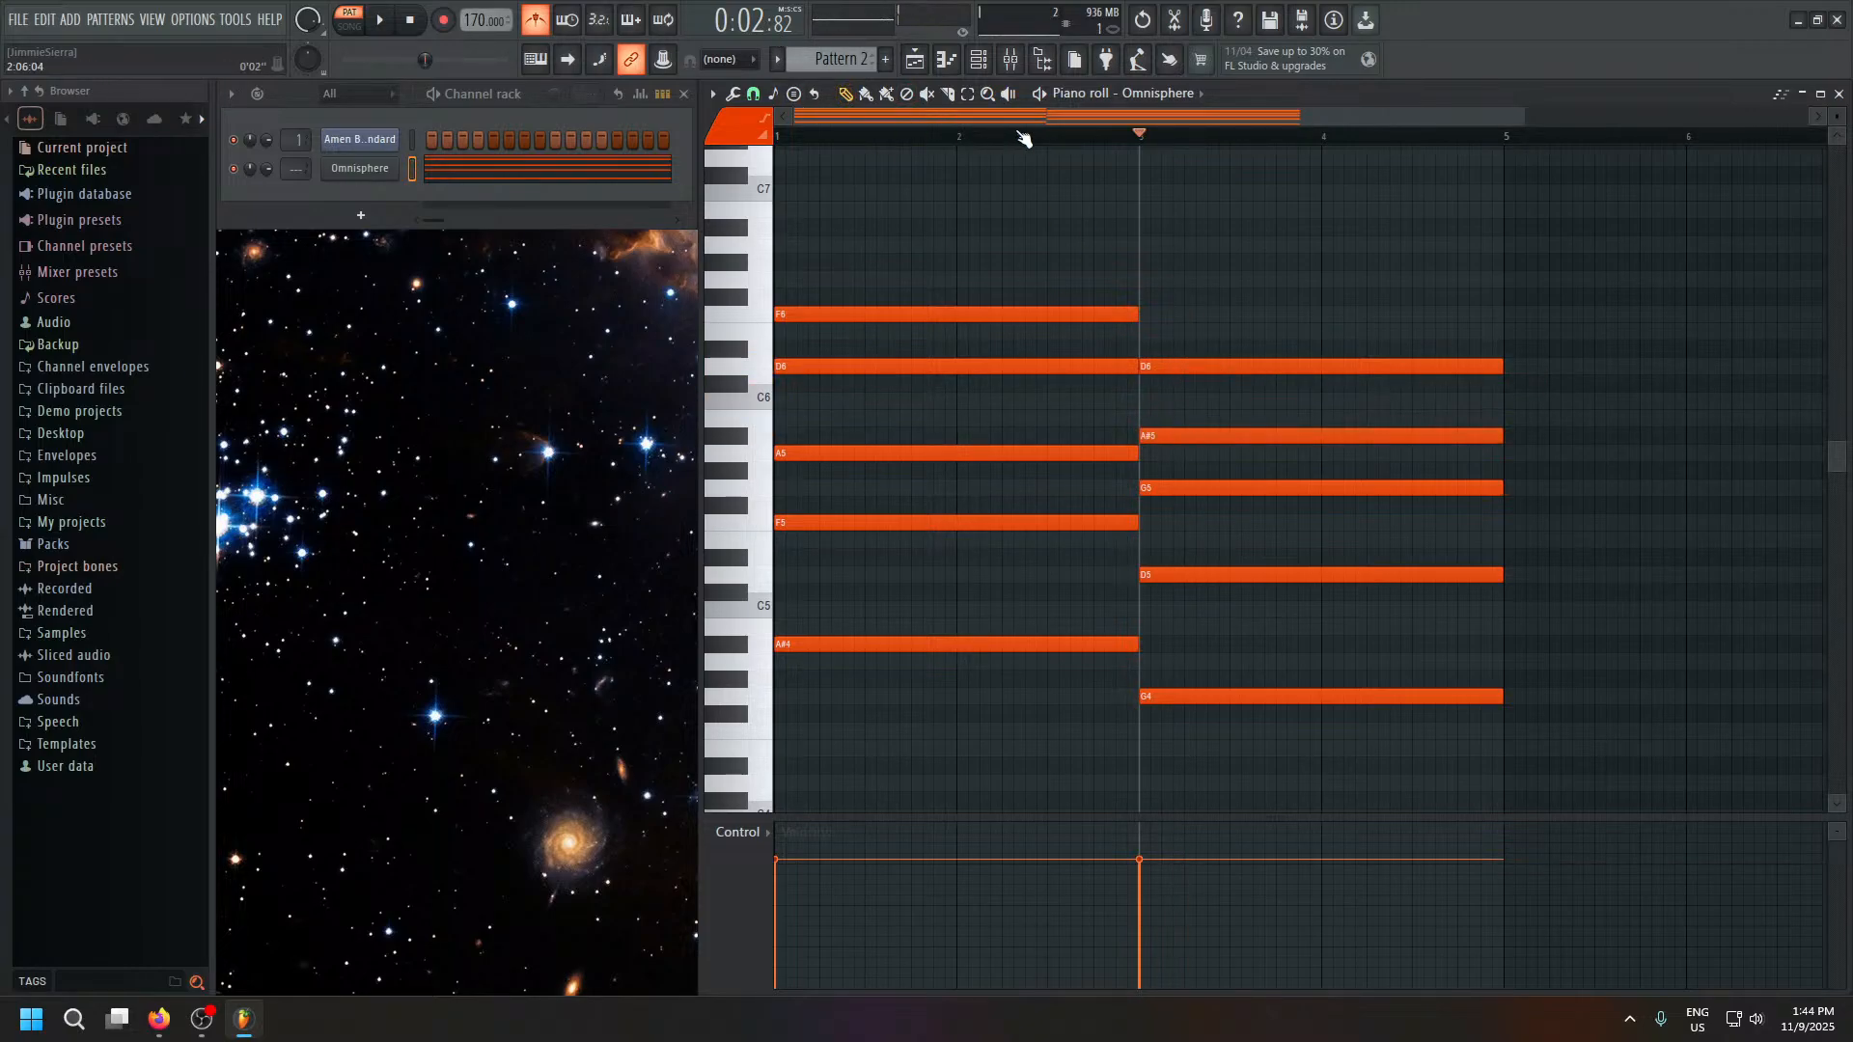
pyautogui.click(1026, 270)
pyautogui.click(1235, 303)
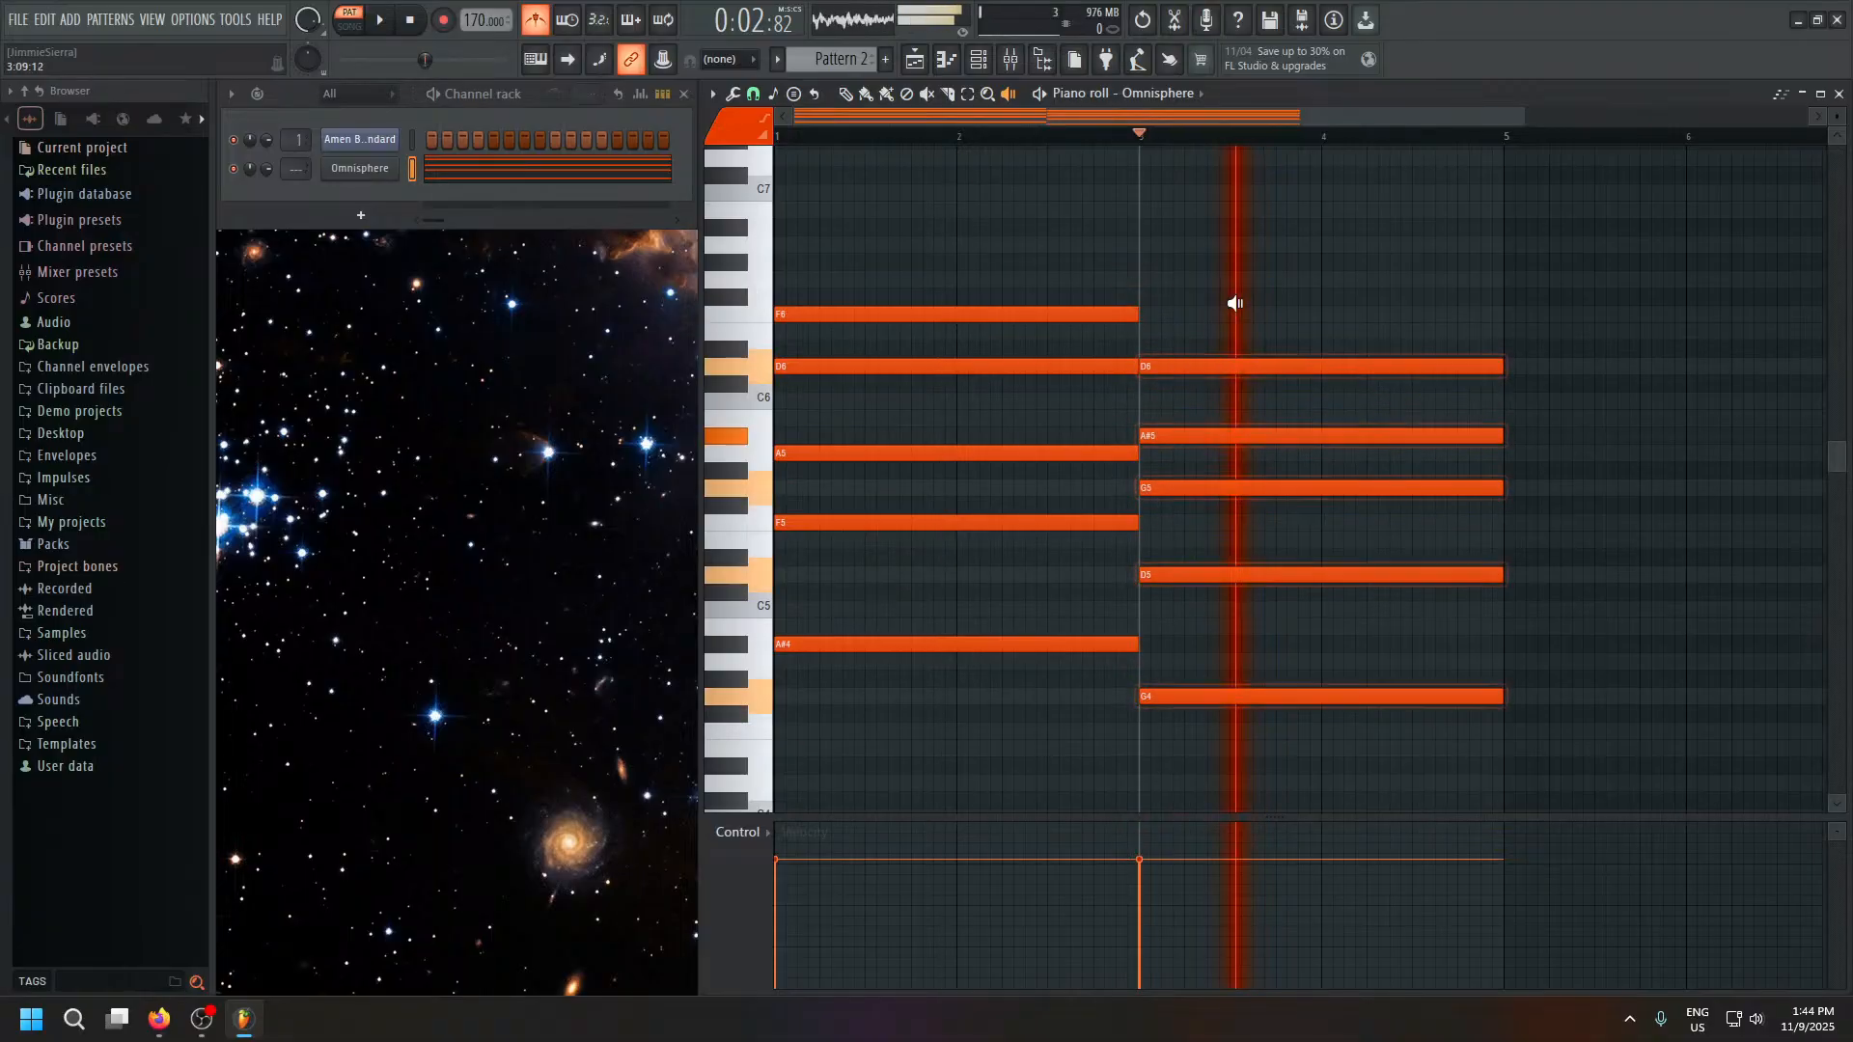
# Audition the second chord again and play both Pattern 2 chords in sequence.
pyautogui.click(1027, 275)
pyautogui.moveTo(1125, 308); pyautogui.dragTo(1196, 322)
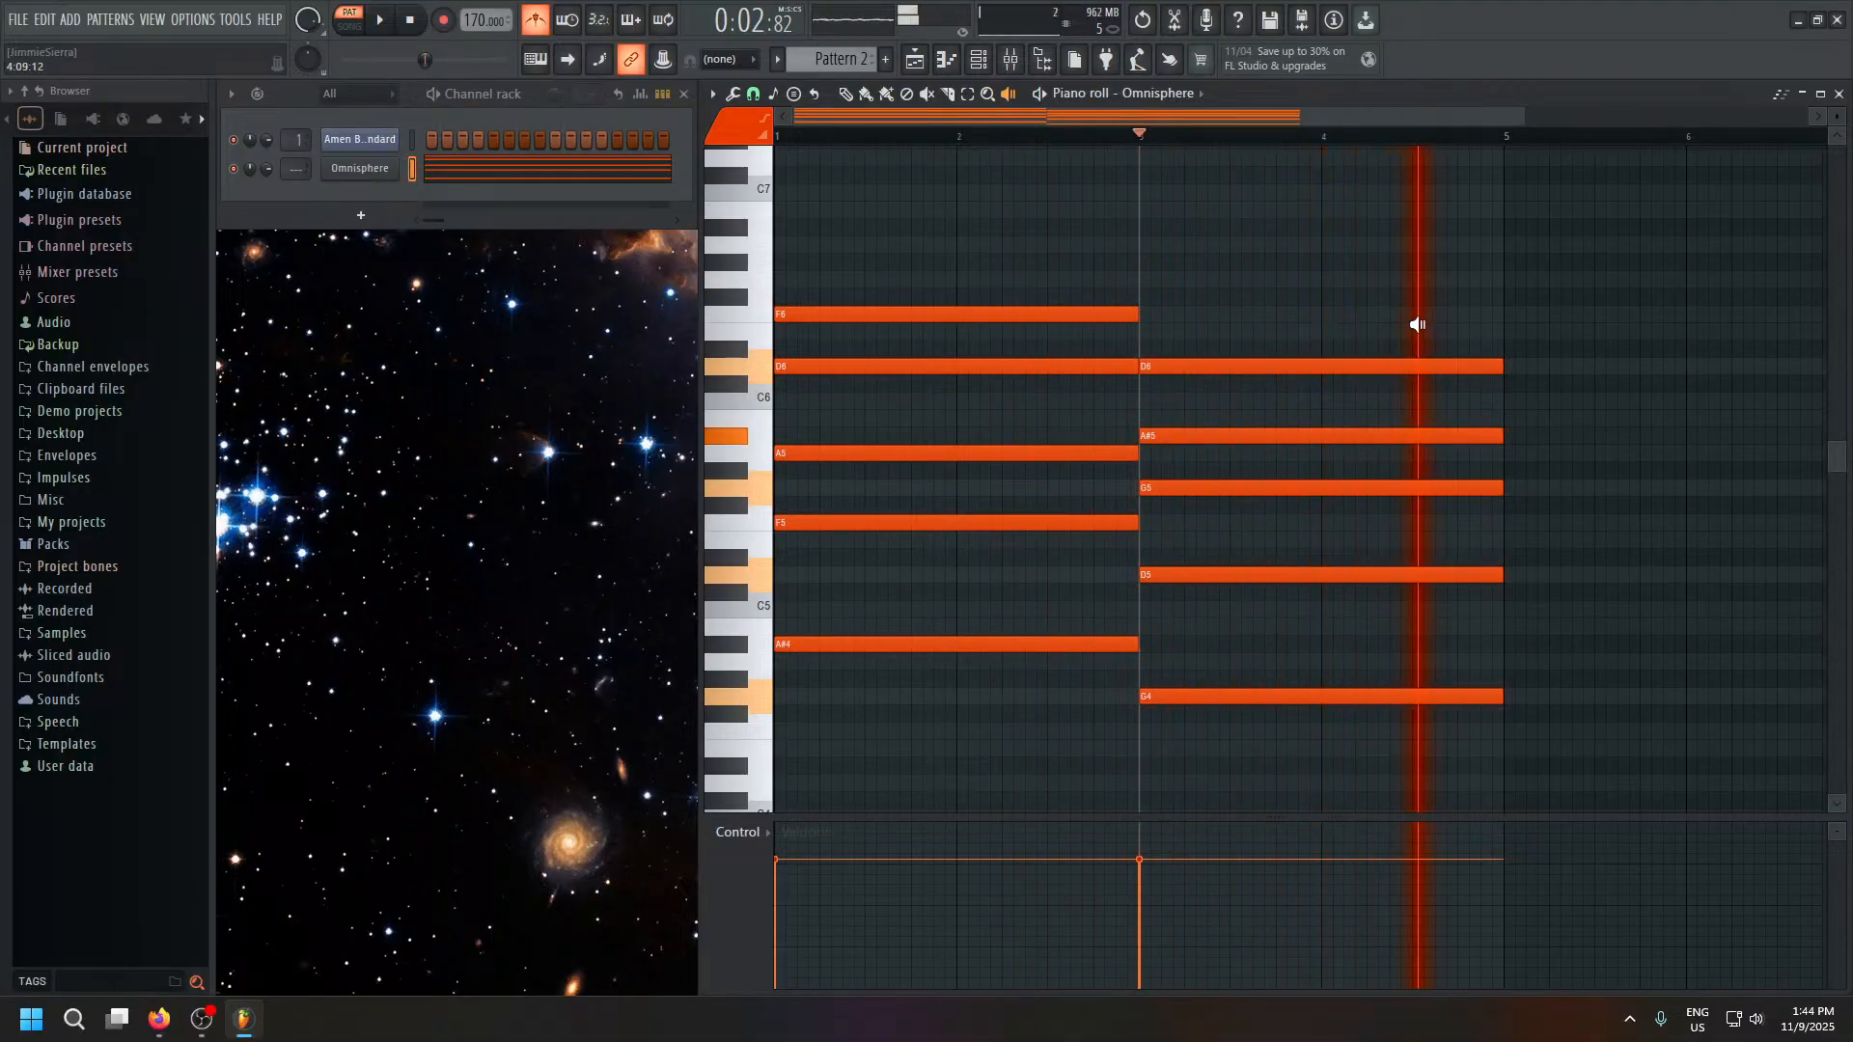
pyautogui.moveTo(1417, 324); pyautogui.dragTo(820, 675)
pyautogui.press('space')
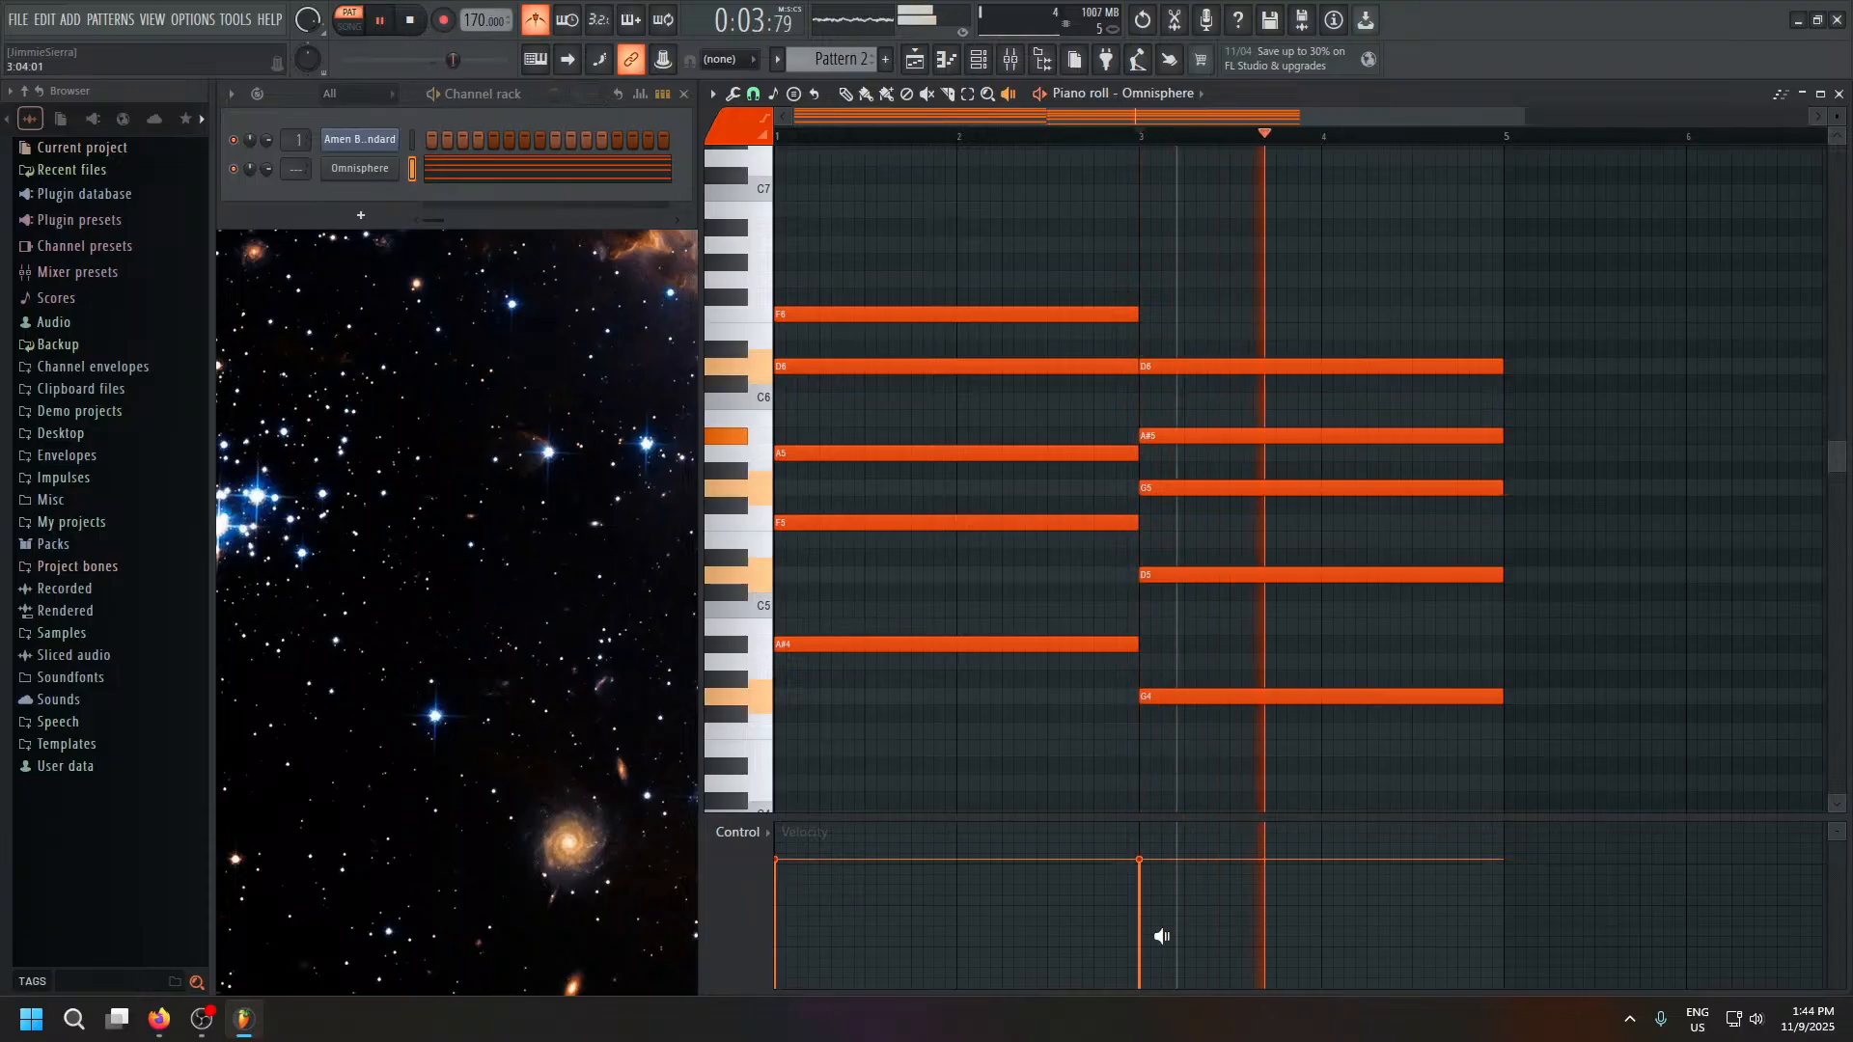
pyautogui.click(410, 21)
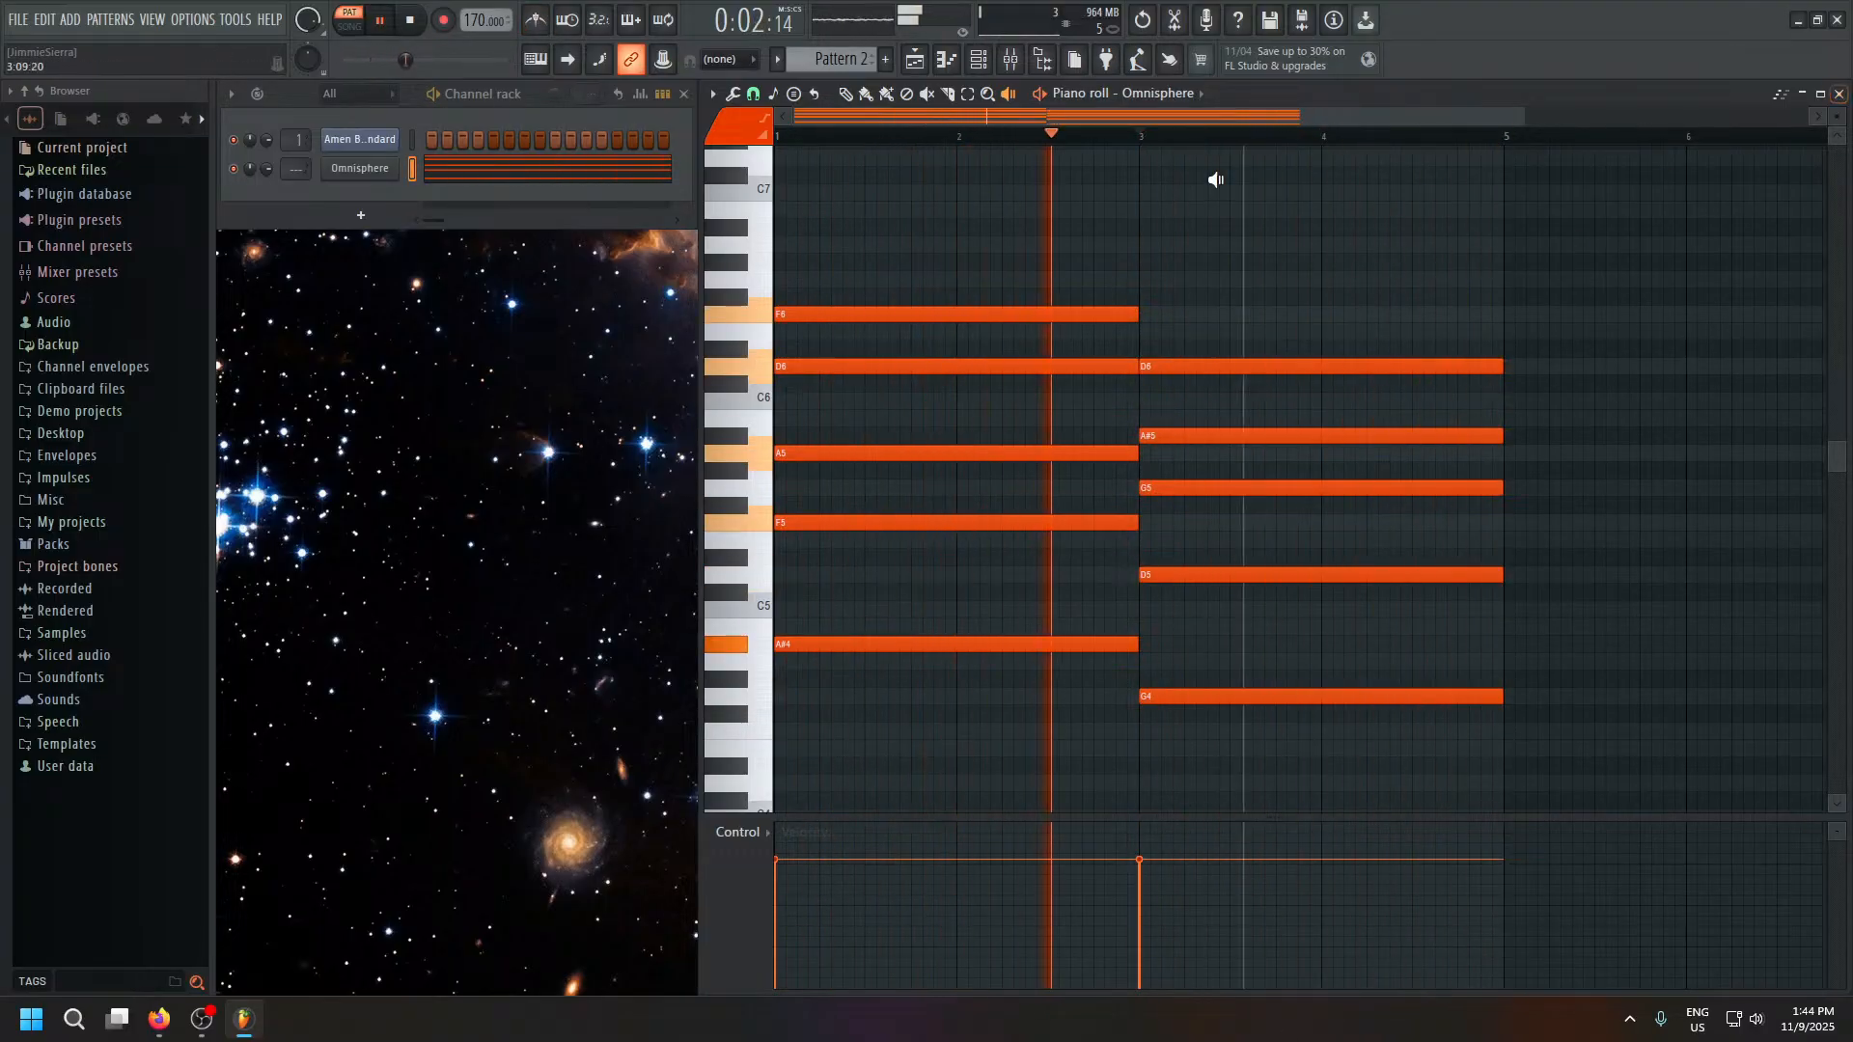
# Place a second Pattern 2 clip at bar 5 on Track 2 of the playlist and recheck its notes in the piano roll.
pyautogui.press('F5')
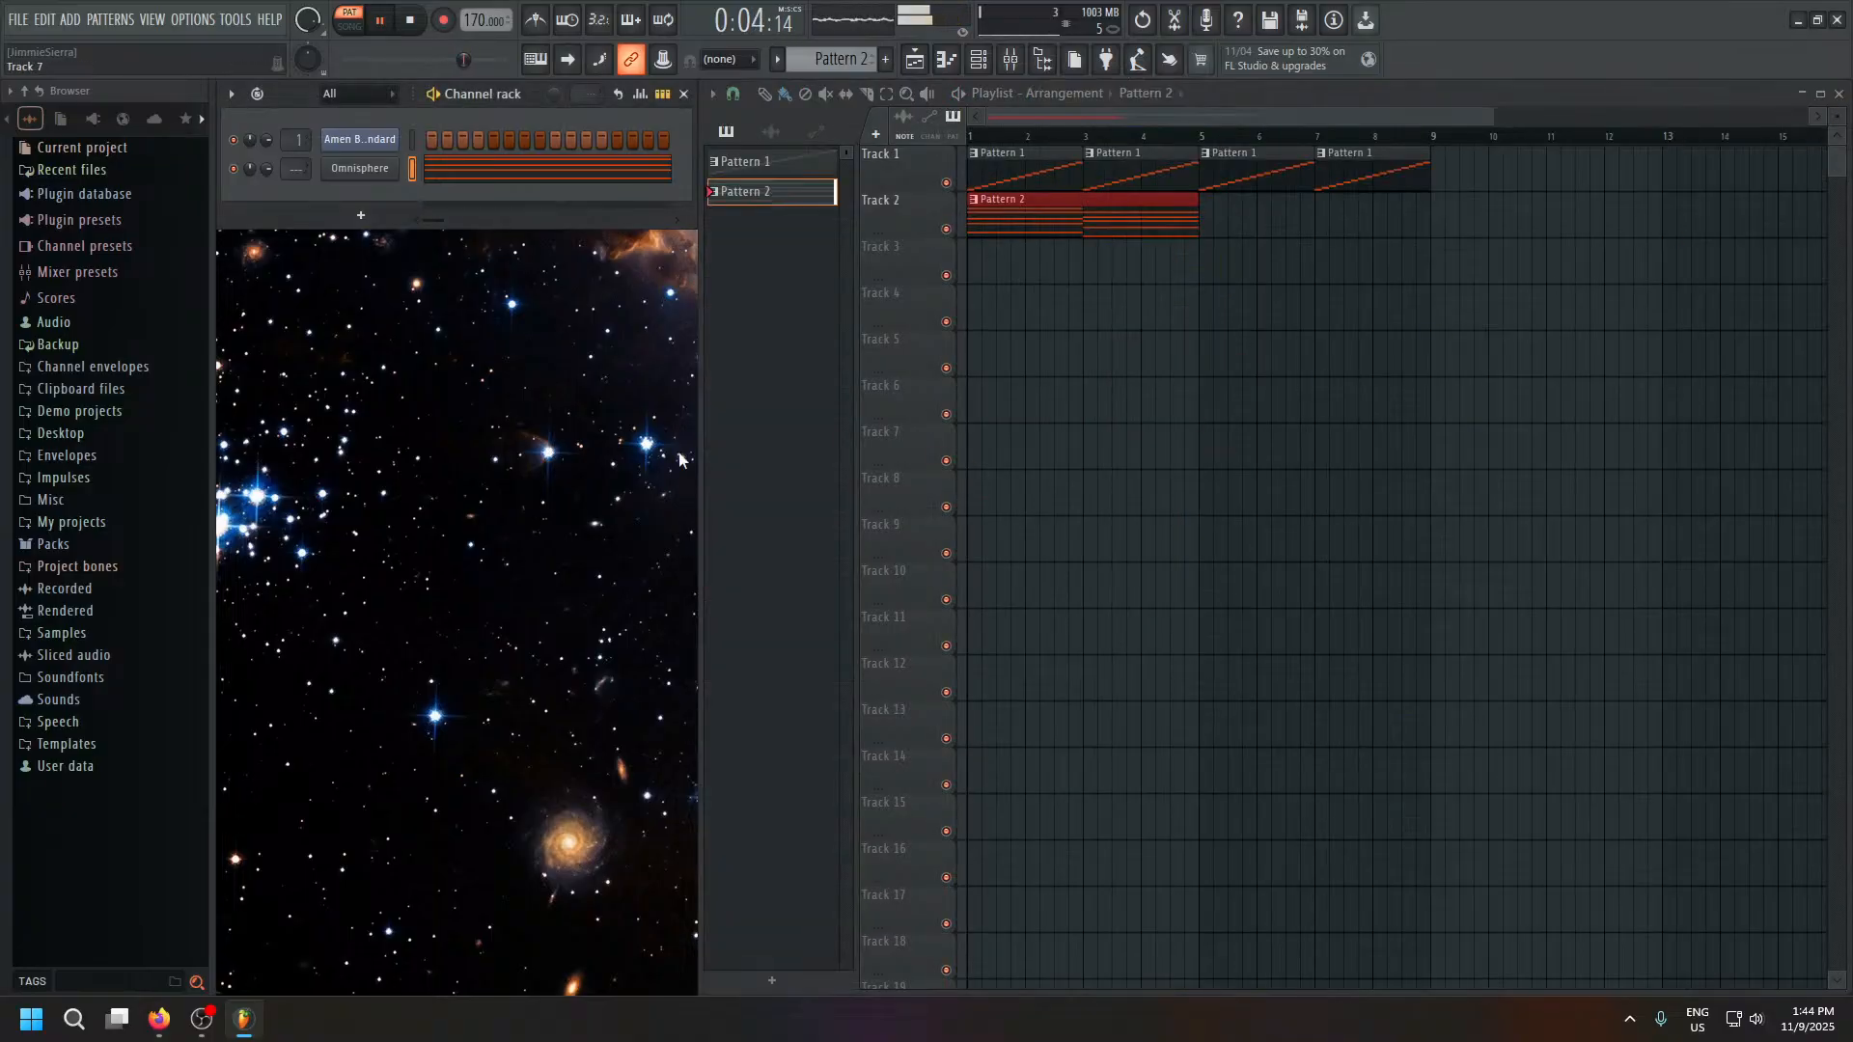
pyautogui.moveTo(1216, 225); pyautogui.dragTo(1289, 223)
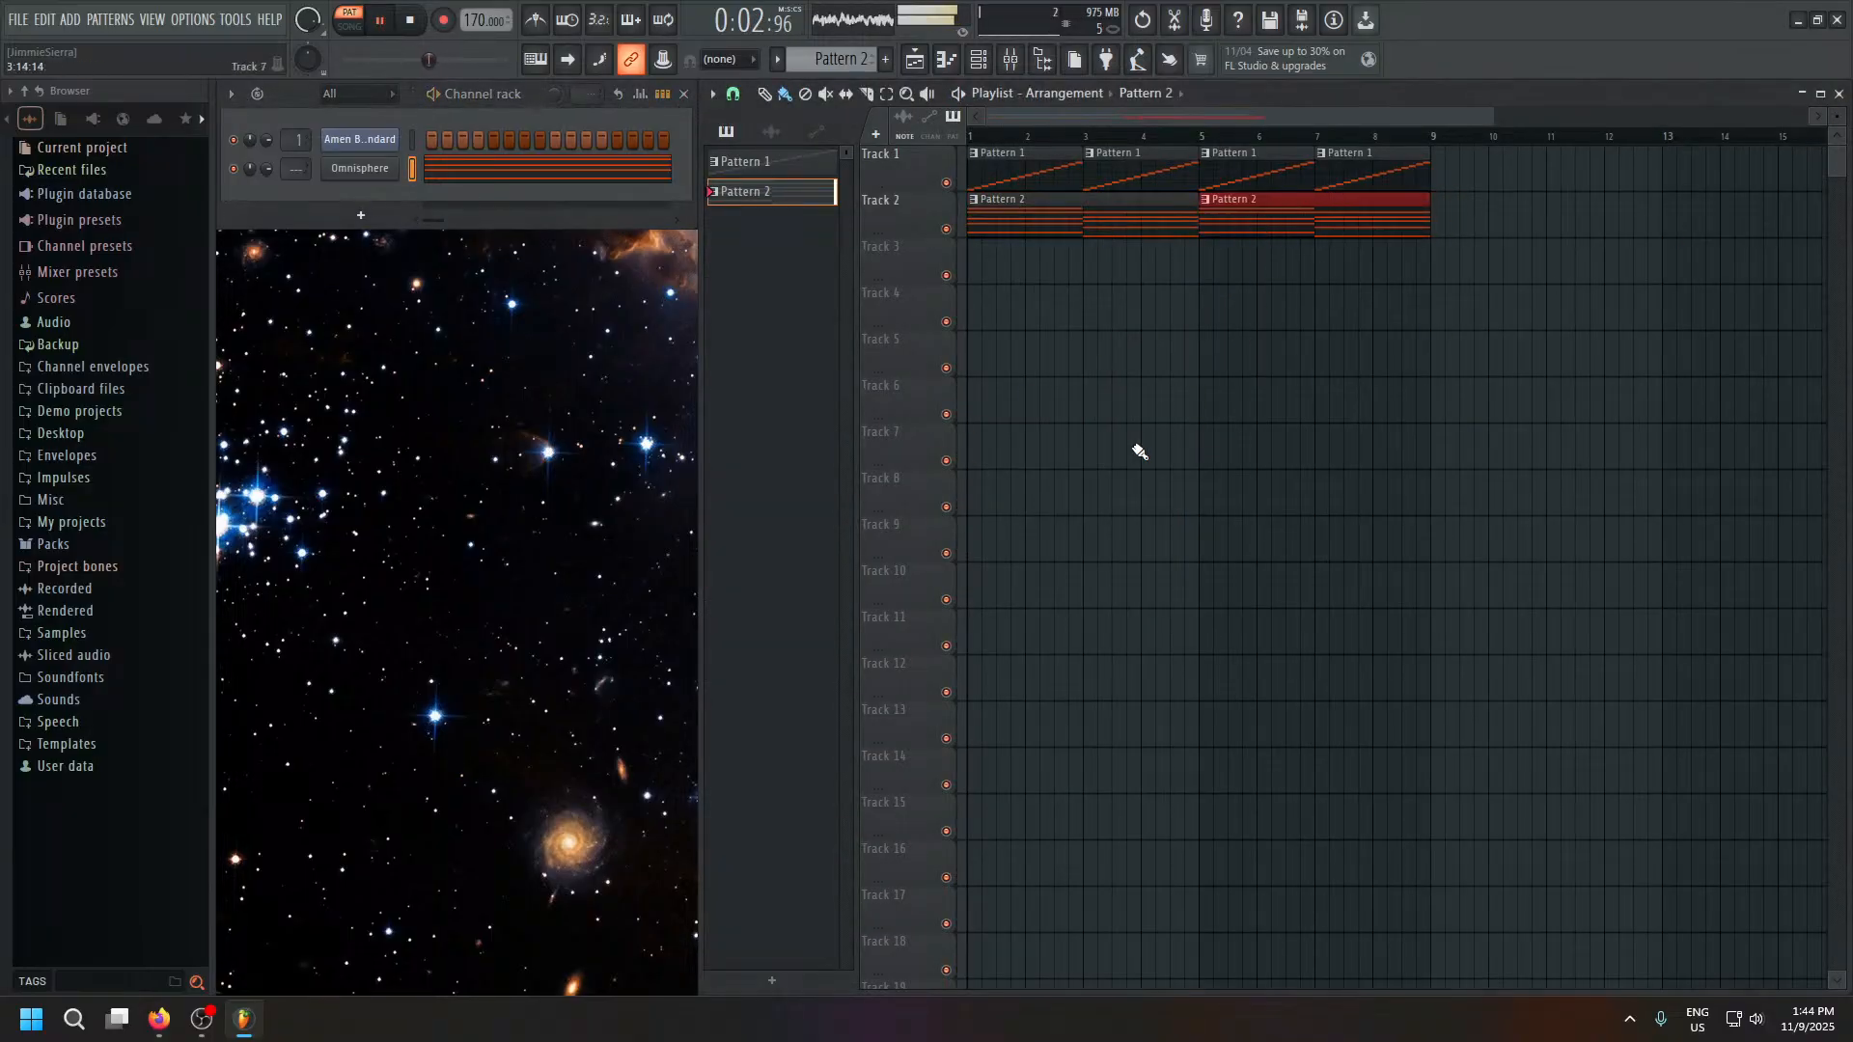
pyautogui.click(436, 188)
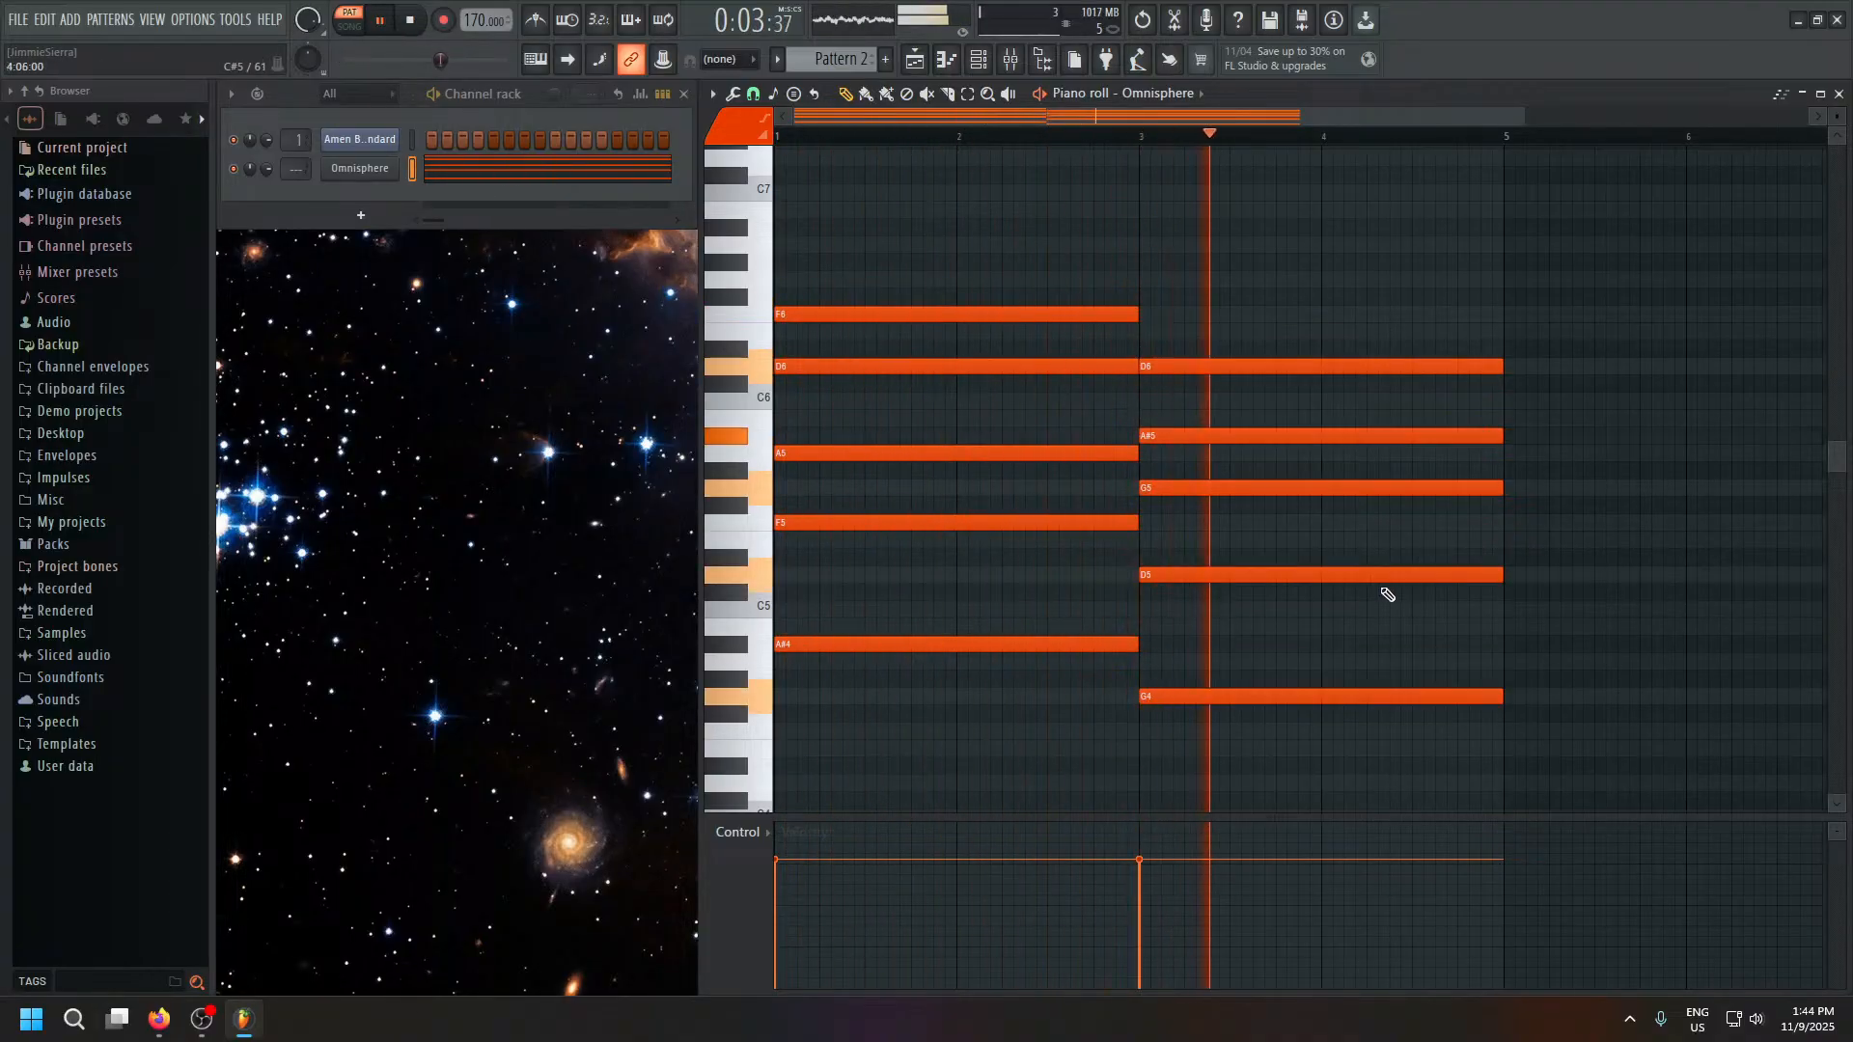
pyautogui.scroll(-2, 1202, 140)
pyautogui.press('space')
pyautogui.press('F5')
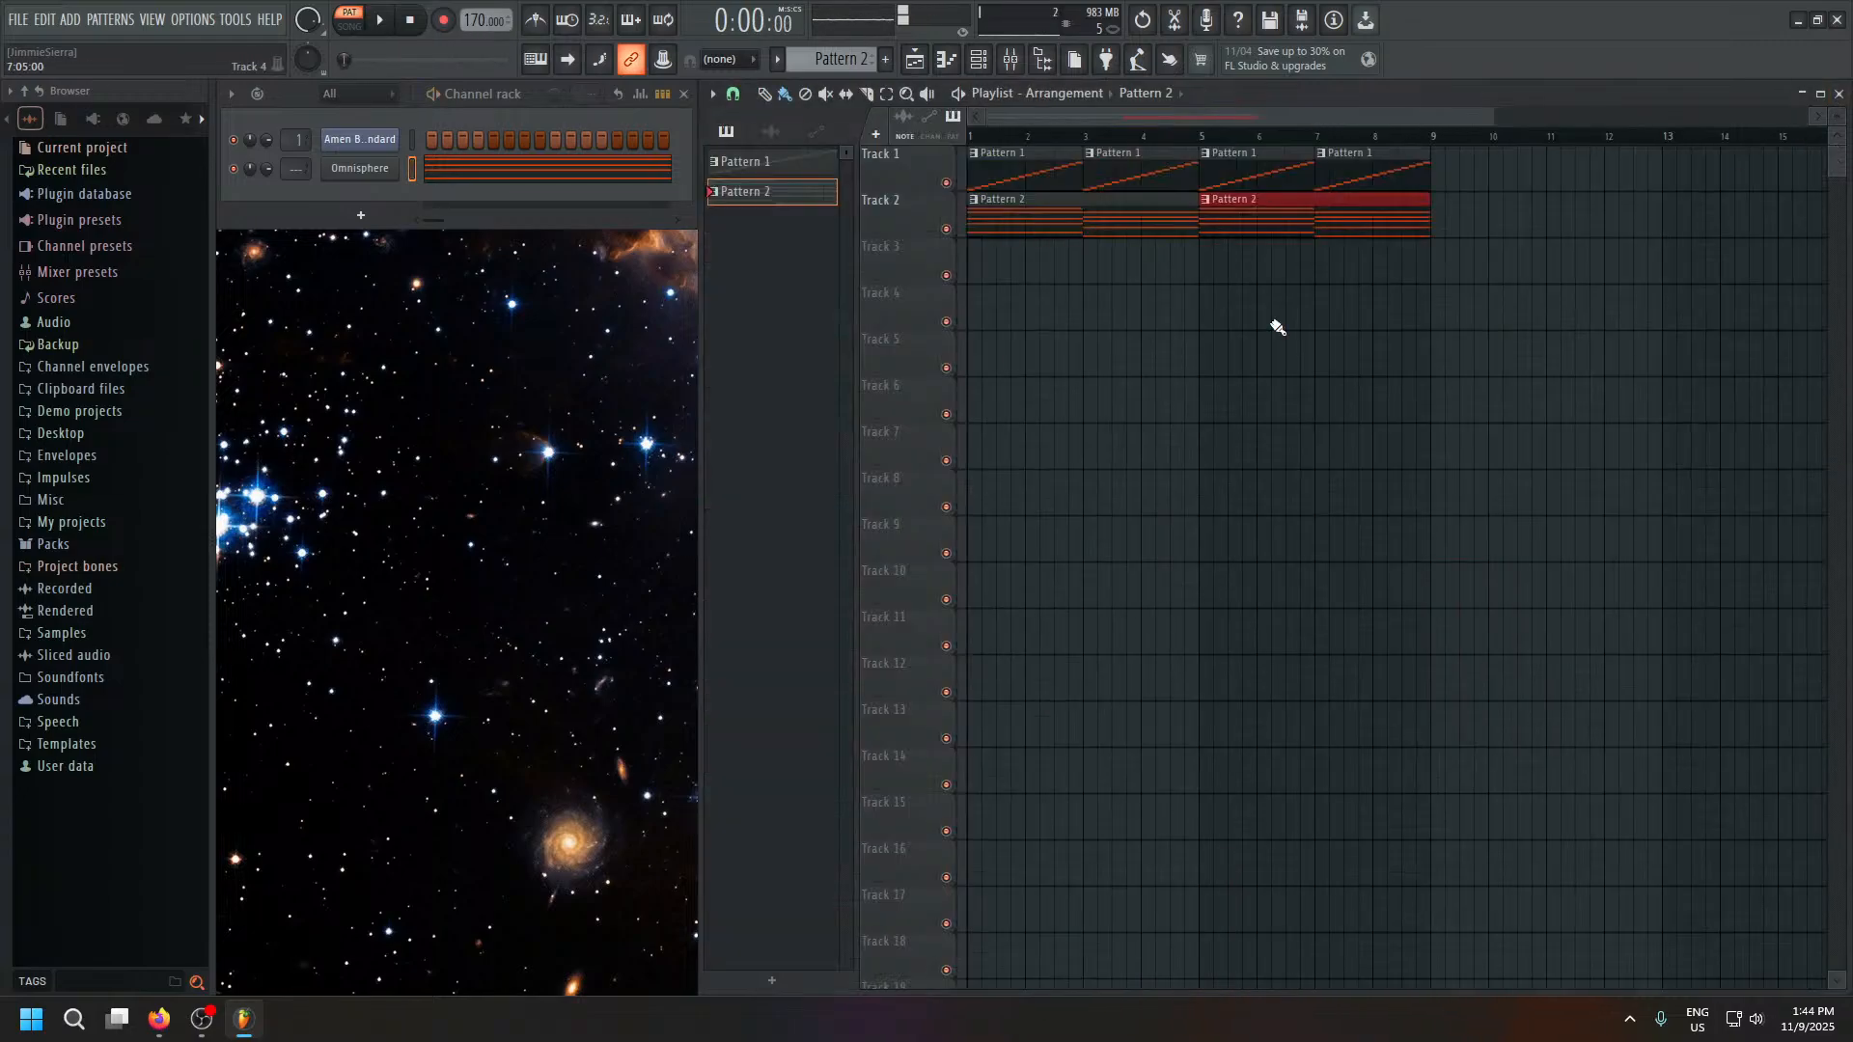
# Load the Retrophased Organic Rhodes keyboard patch in Omnisphere, listen to the chords with it, and reopen the Omnisphere piano roll.
pyautogui.click(364, 170)
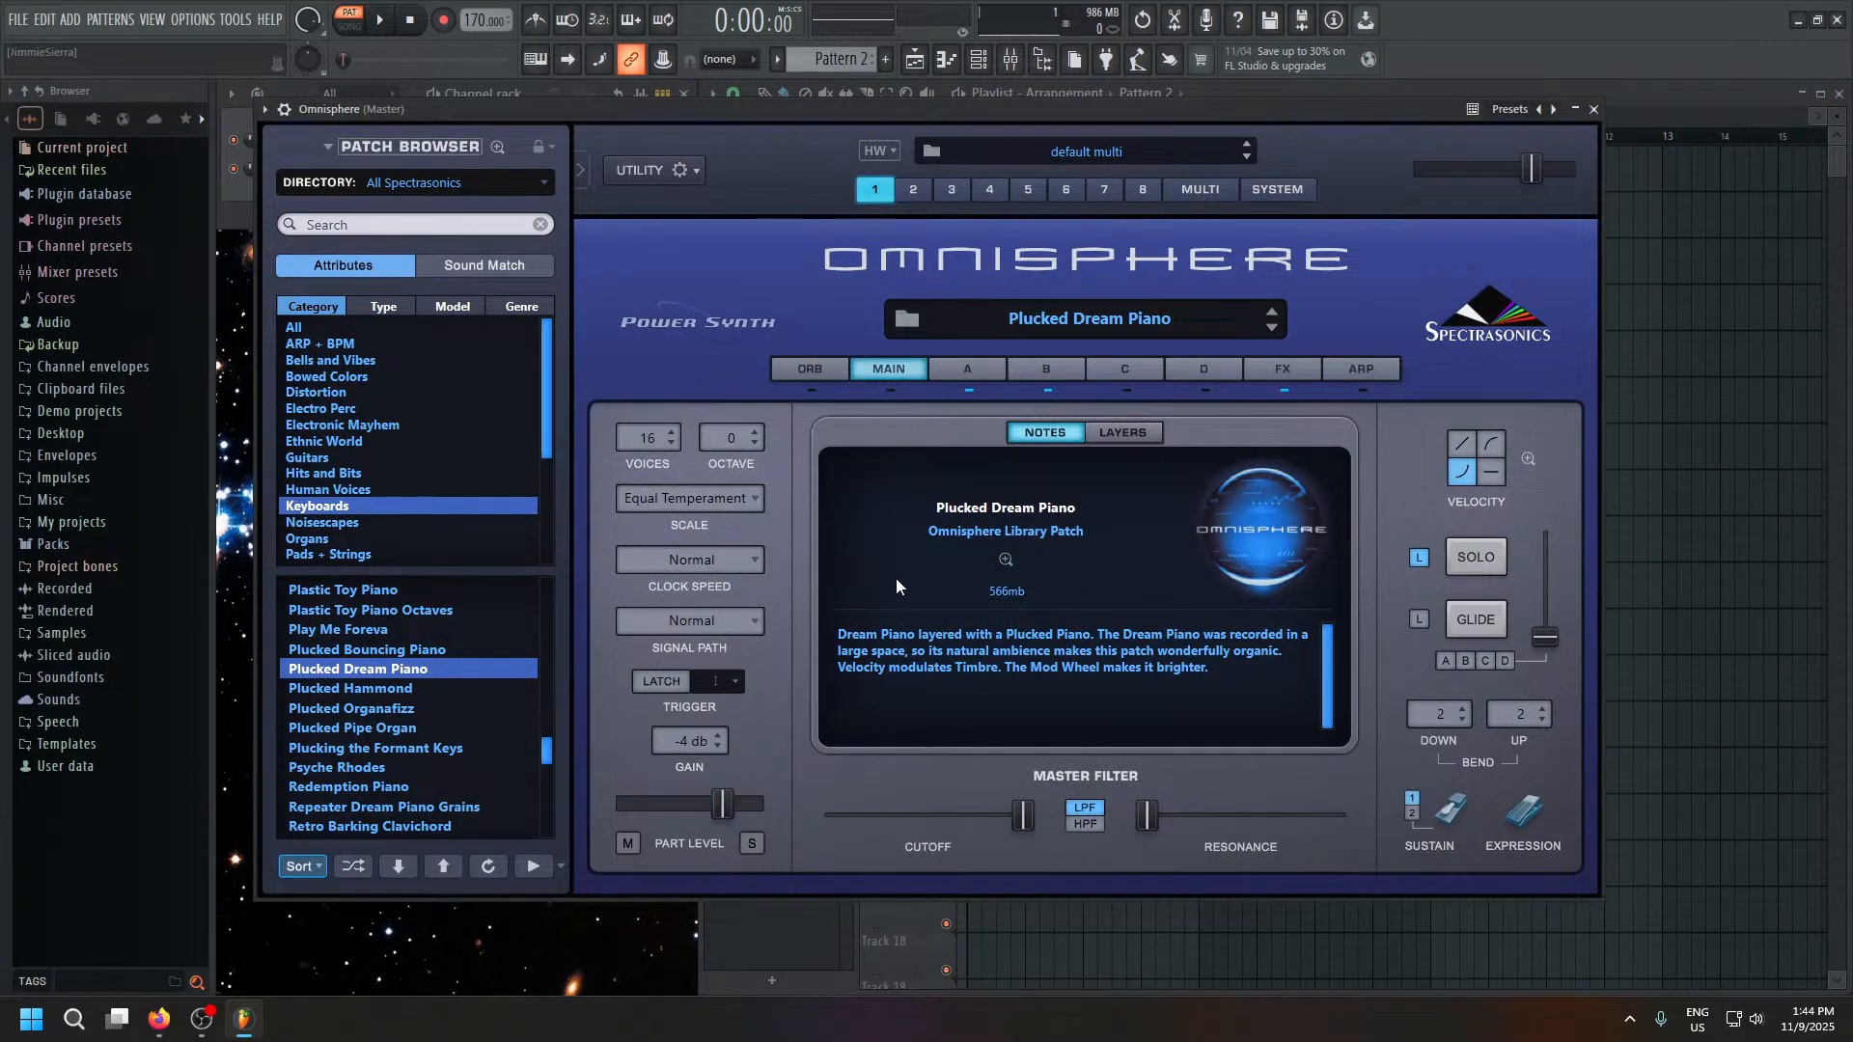
pyautogui.scroll(-2, 547, 754)
pyautogui.click(463, 767)
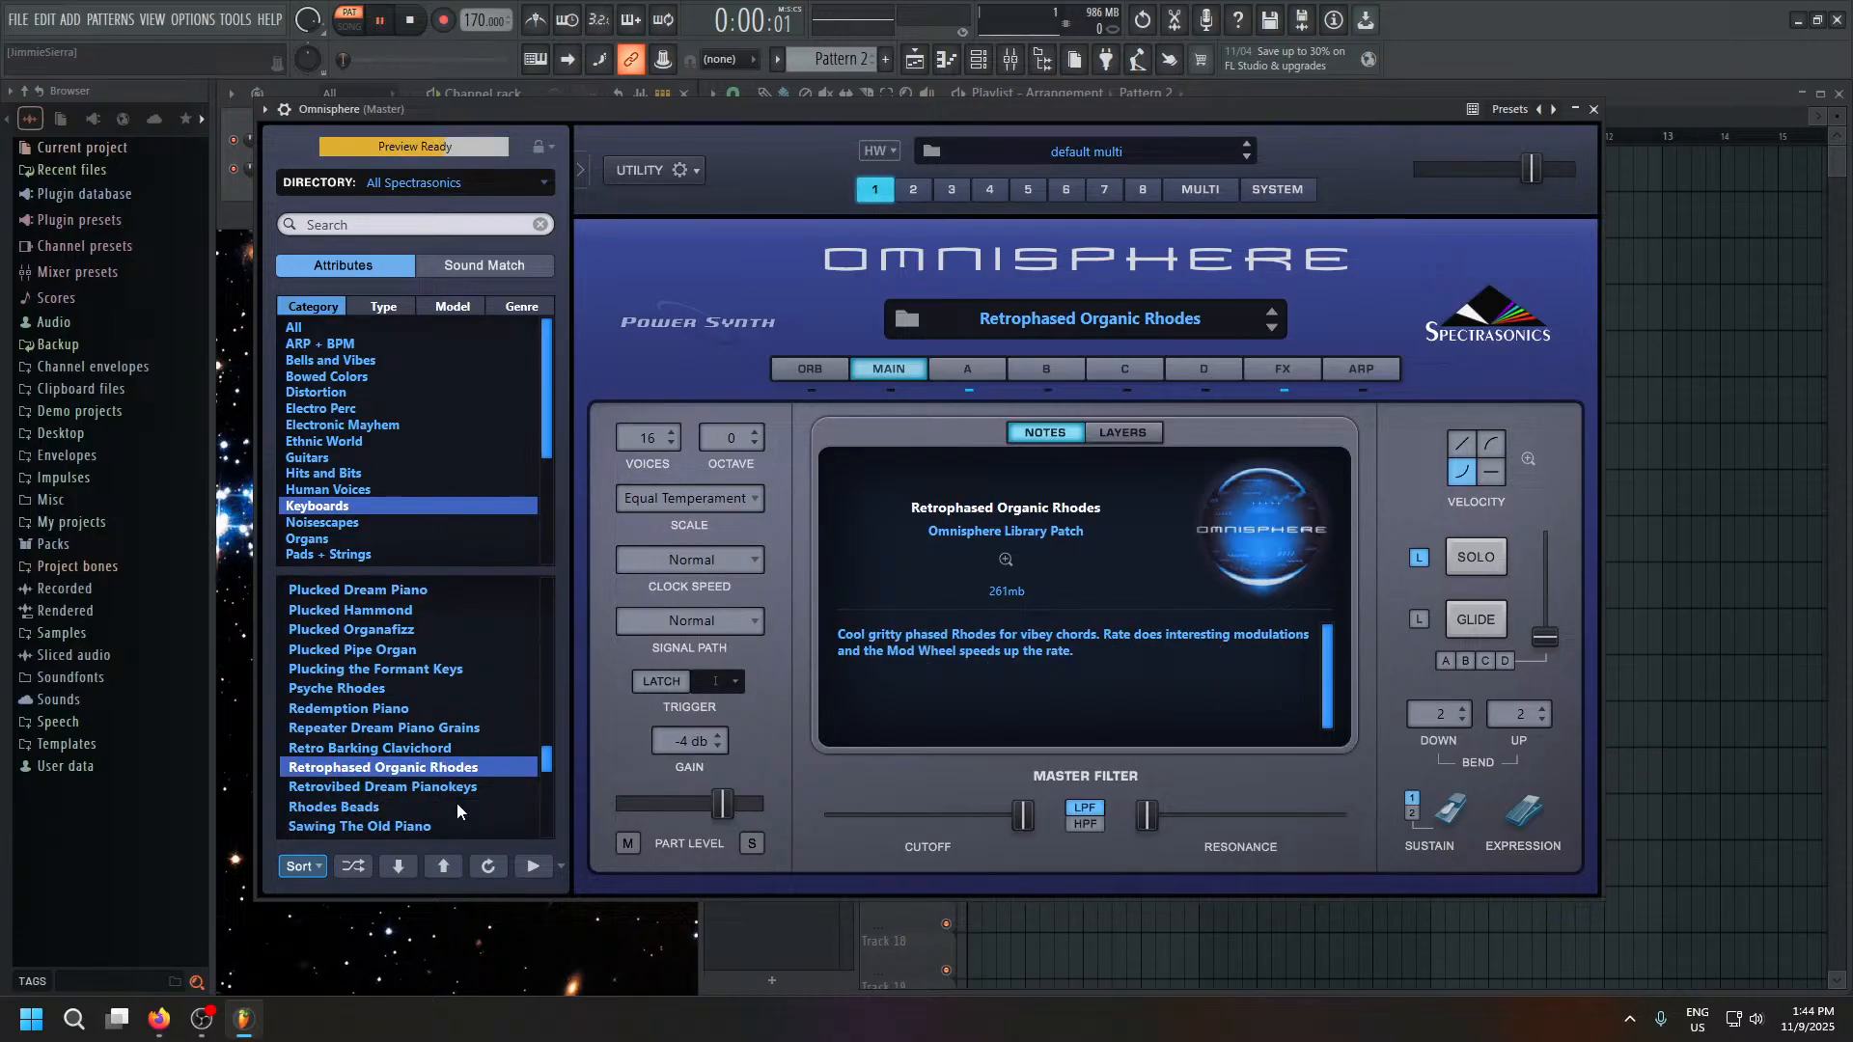
pyautogui.press('space')
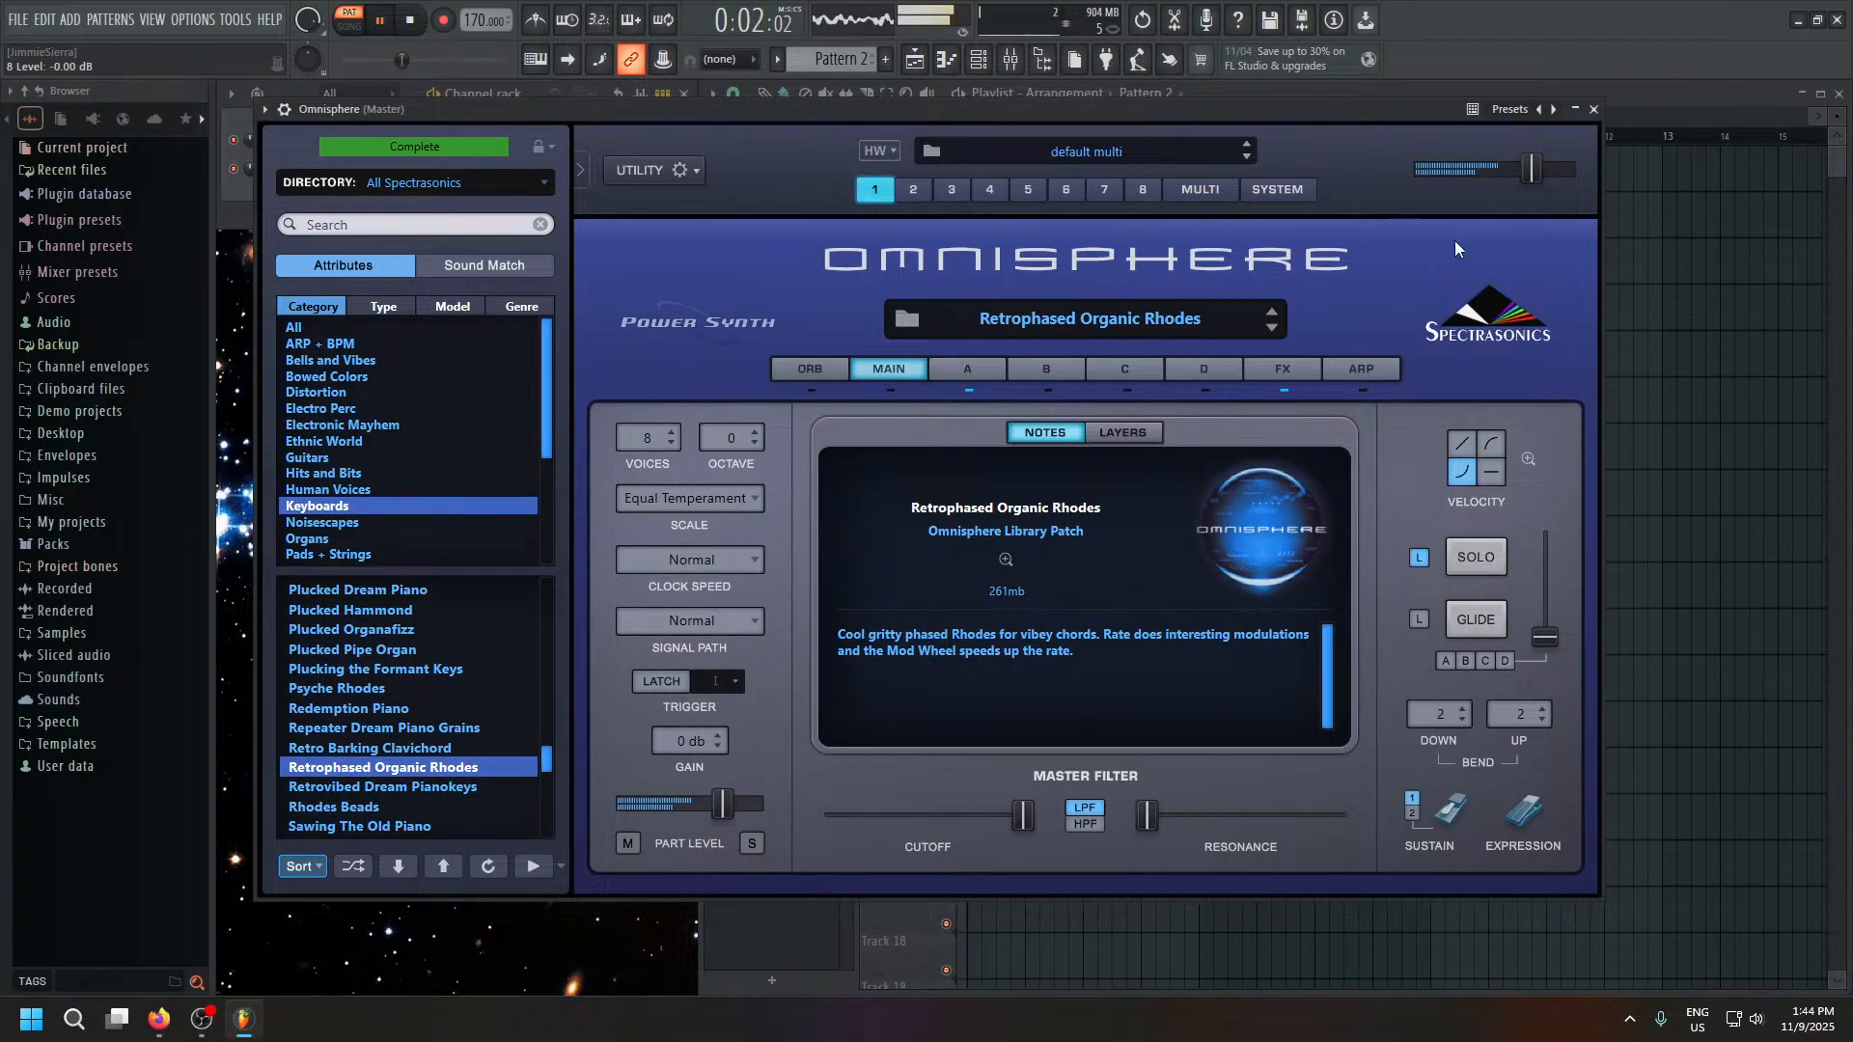
pyautogui.click(1593, 109)
pyautogui.press('space')
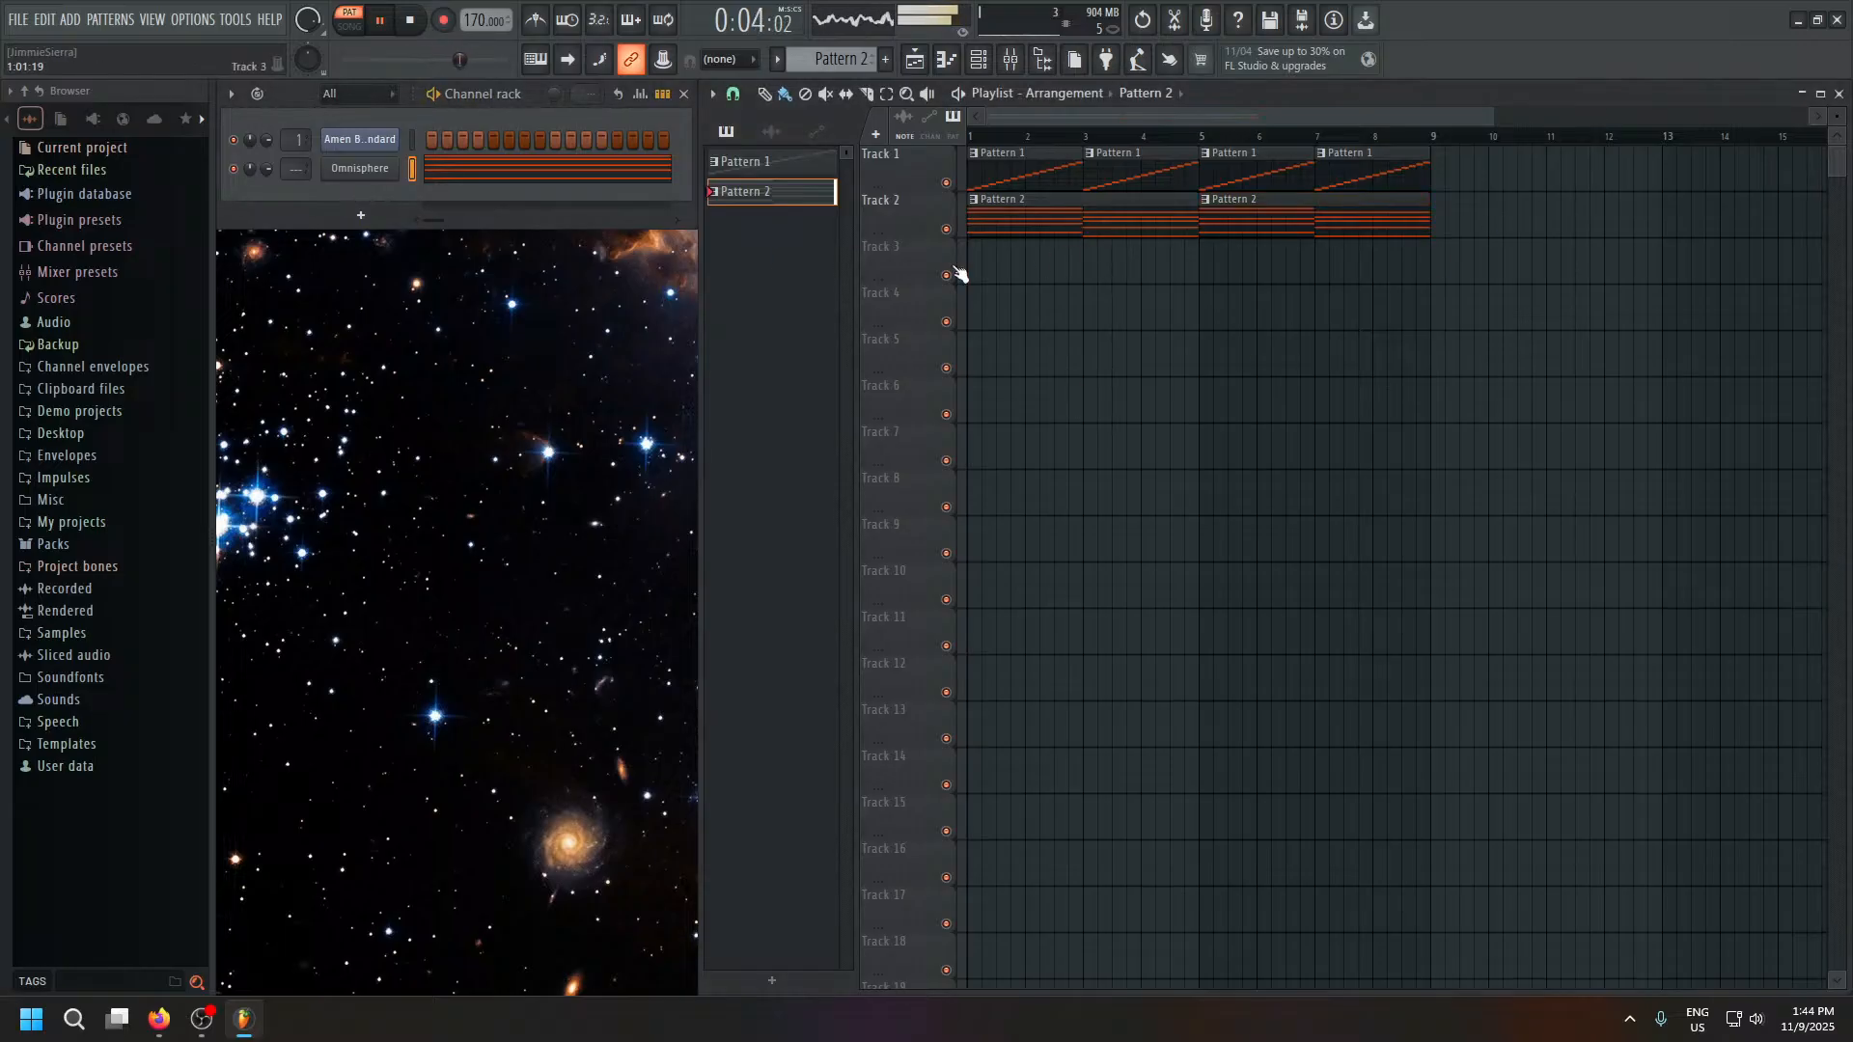
pyautogui.press('F7')
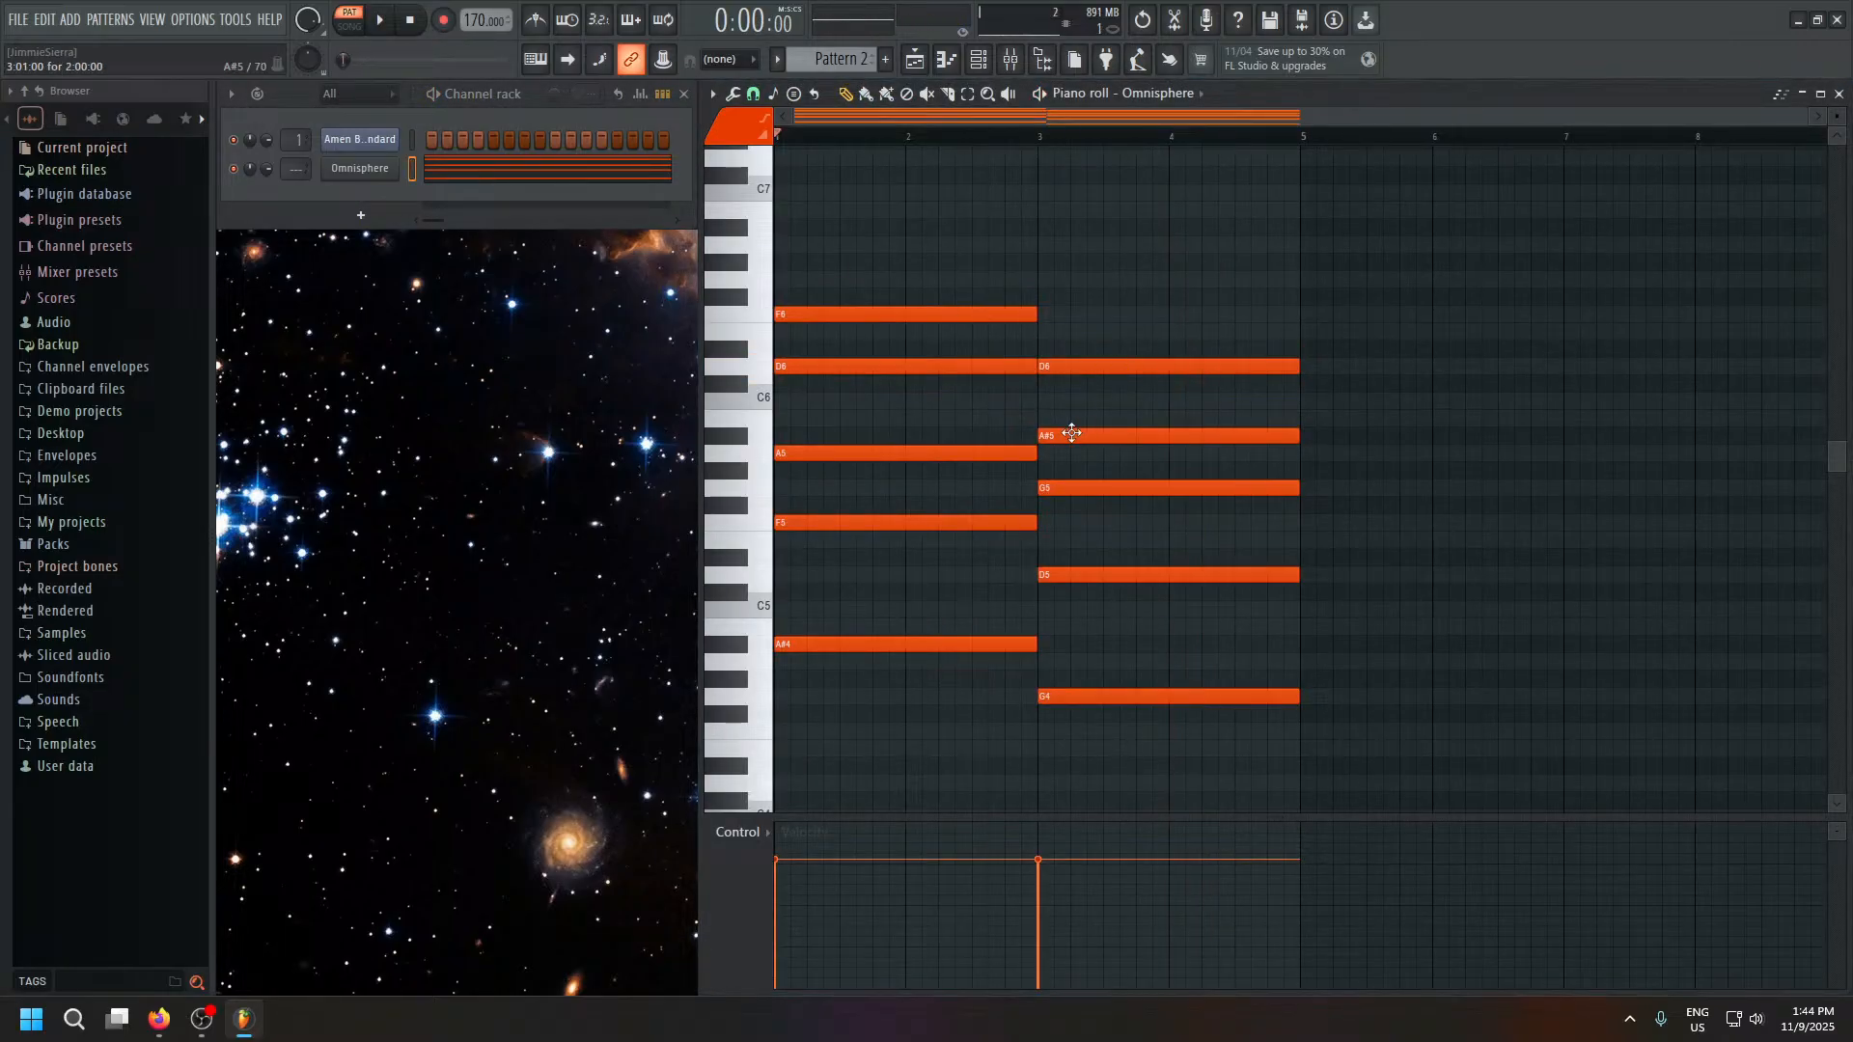
# Lower the second chord's A#5 note to A5 and audition the change in Pattern 2.
pyautogui.moveTo(1071, 433); pyautogui.dragTo(1072, 453)
pyautogui.press('space')
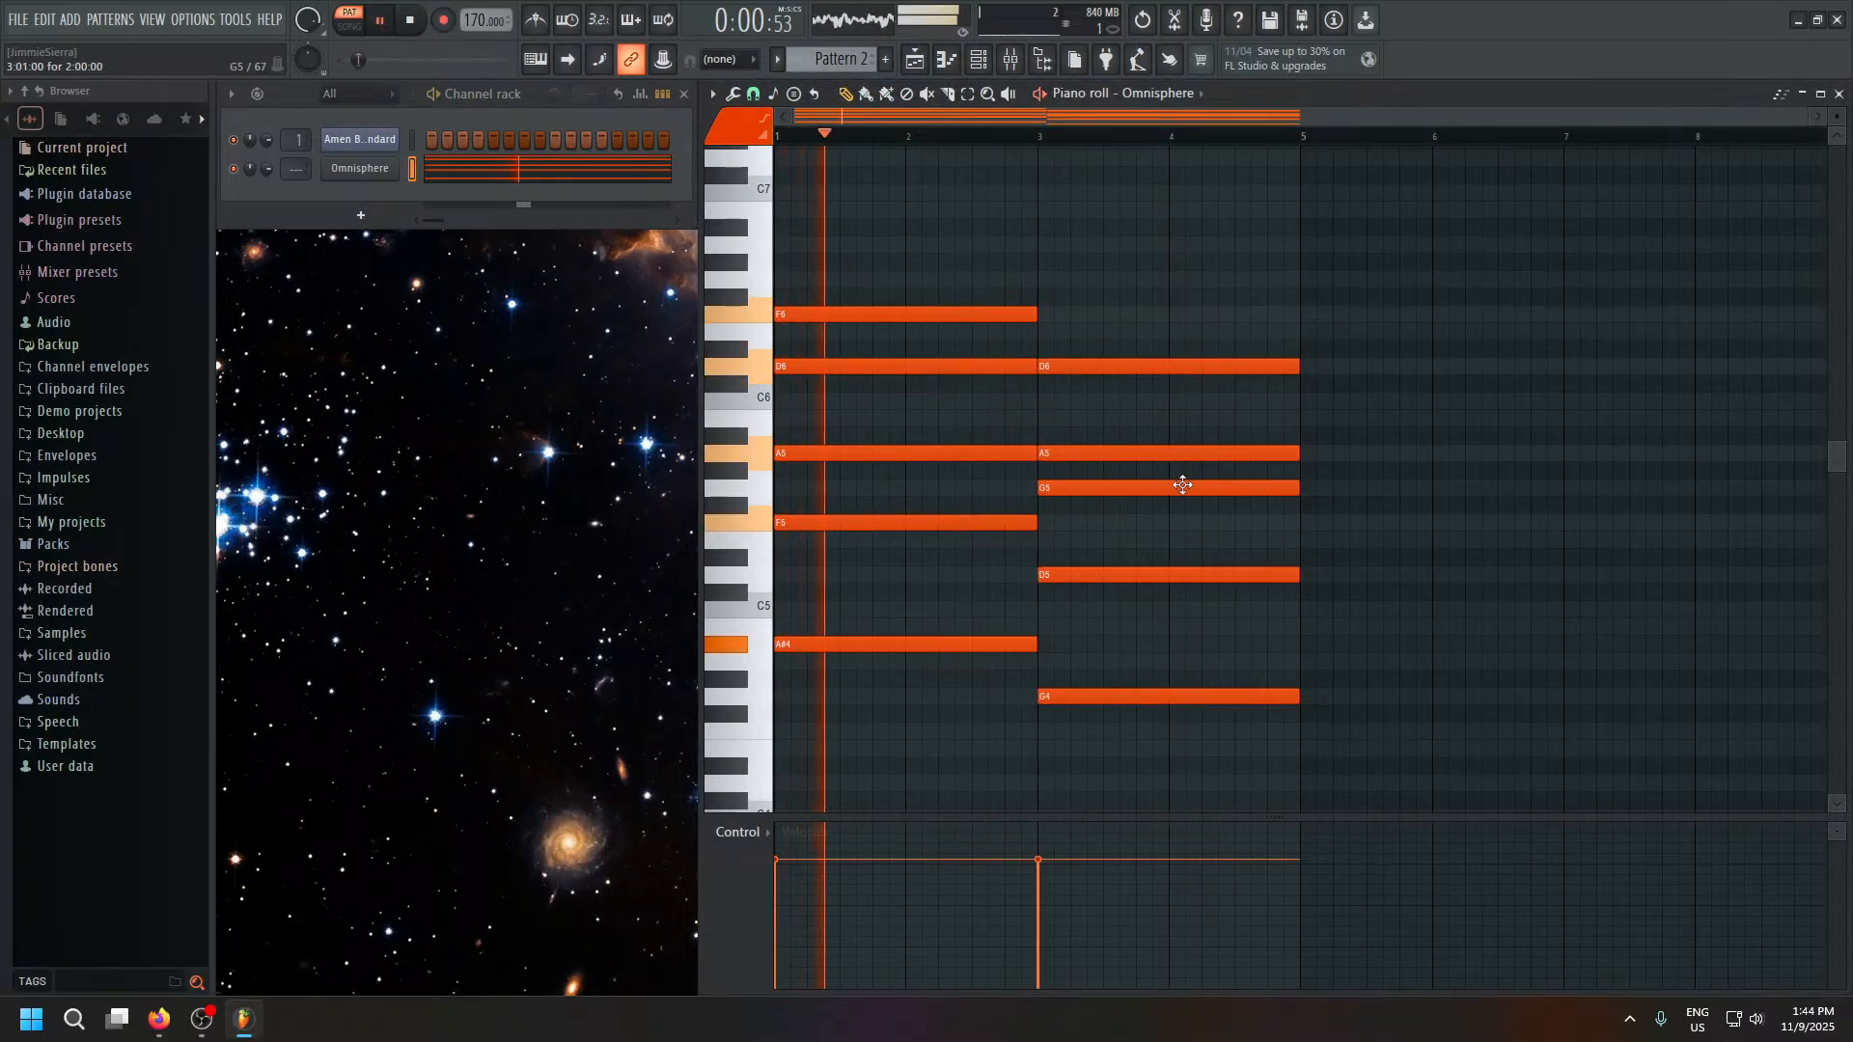
pyautogui.click(1049, 136)
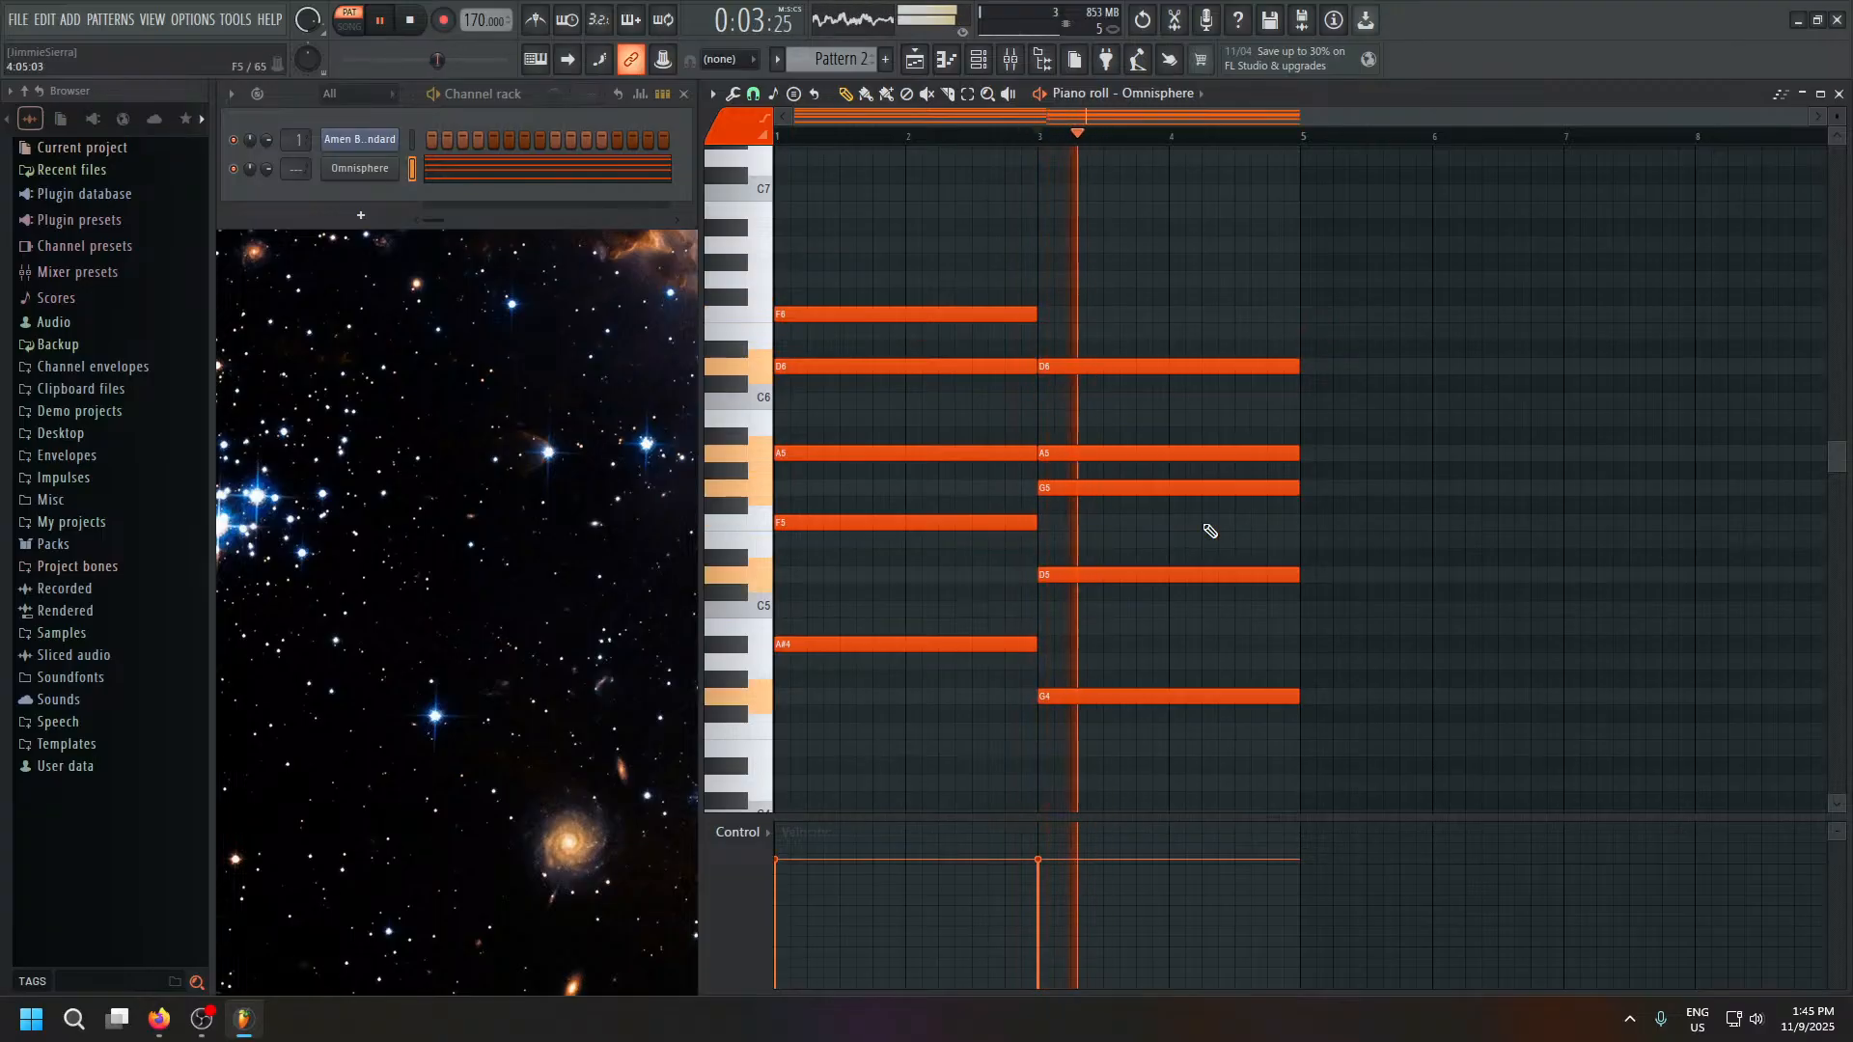
# Lower the second chord's D6 note to C6 and audition the revised chord.
pyautogui.press('space')
pyautogui.moveTo(1087, 370); pyautogui.dragTo(1097, 414)
pyautogui.press('space')
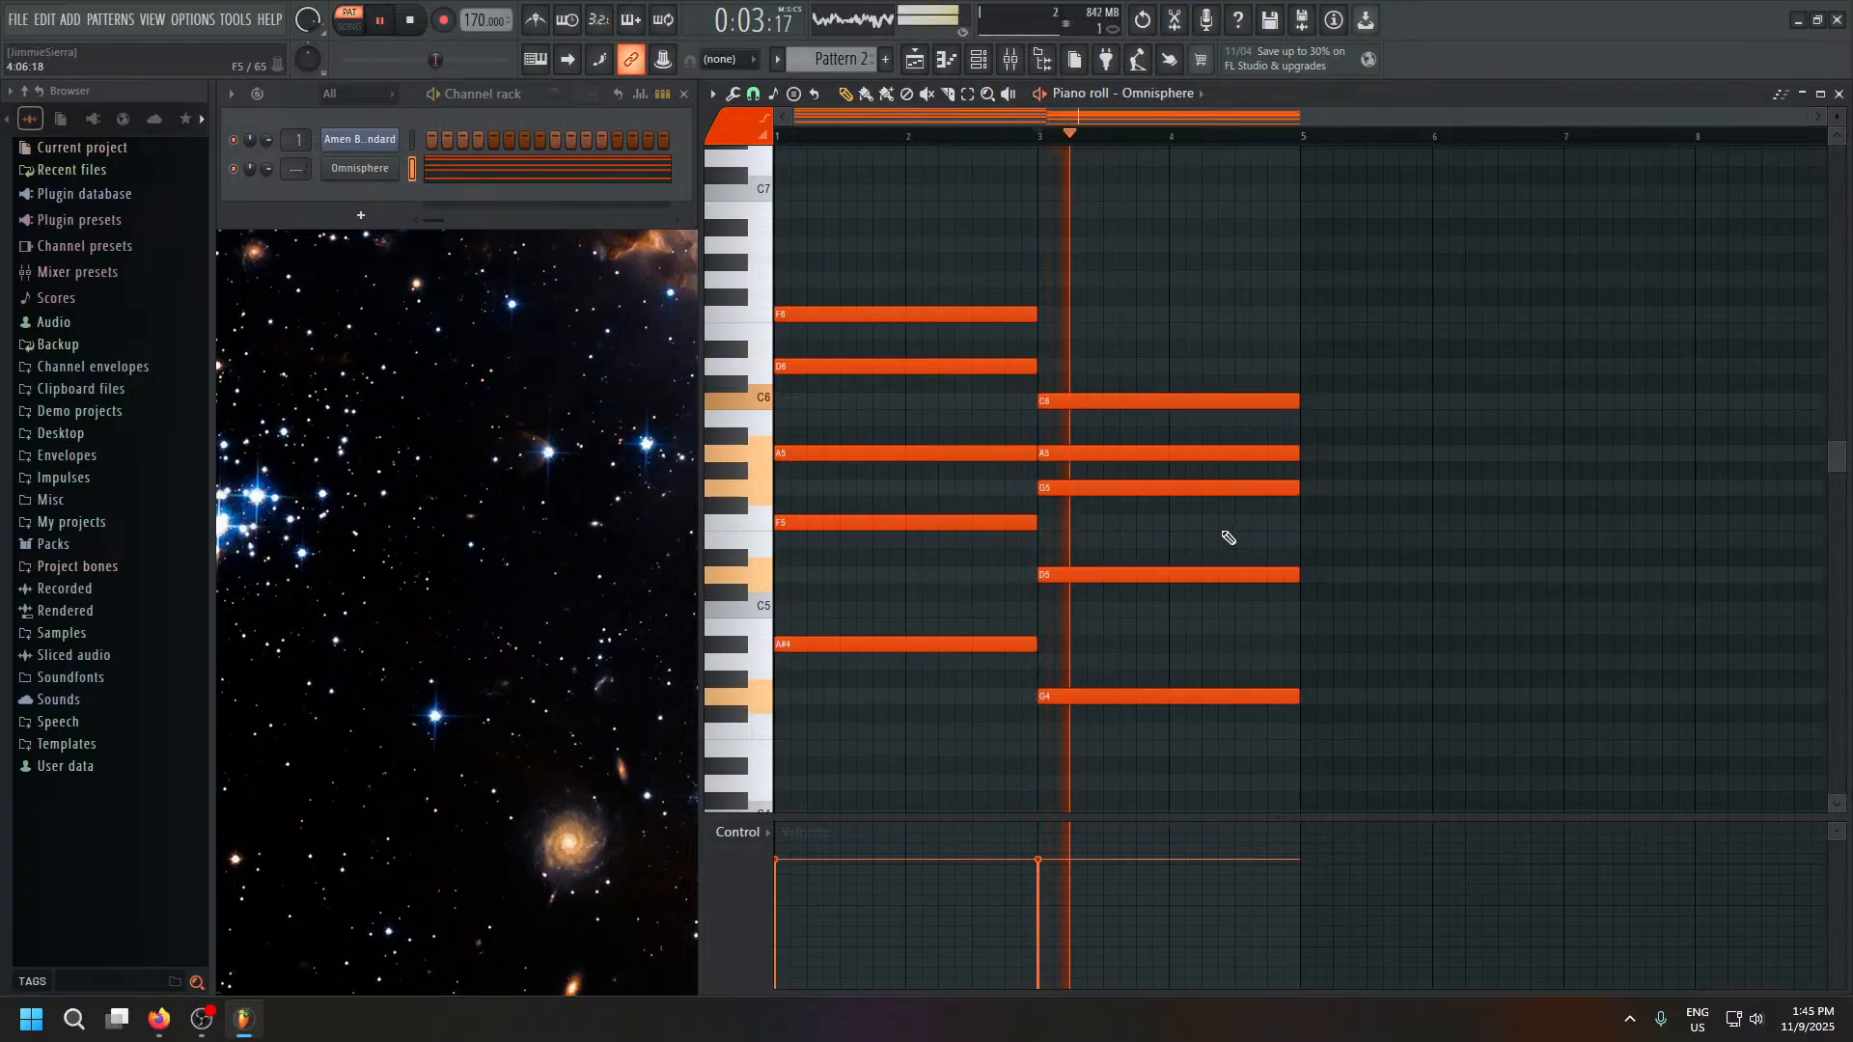
pyautogui.press('space')
pyautogui.press('space')
pyautogui.press('space')
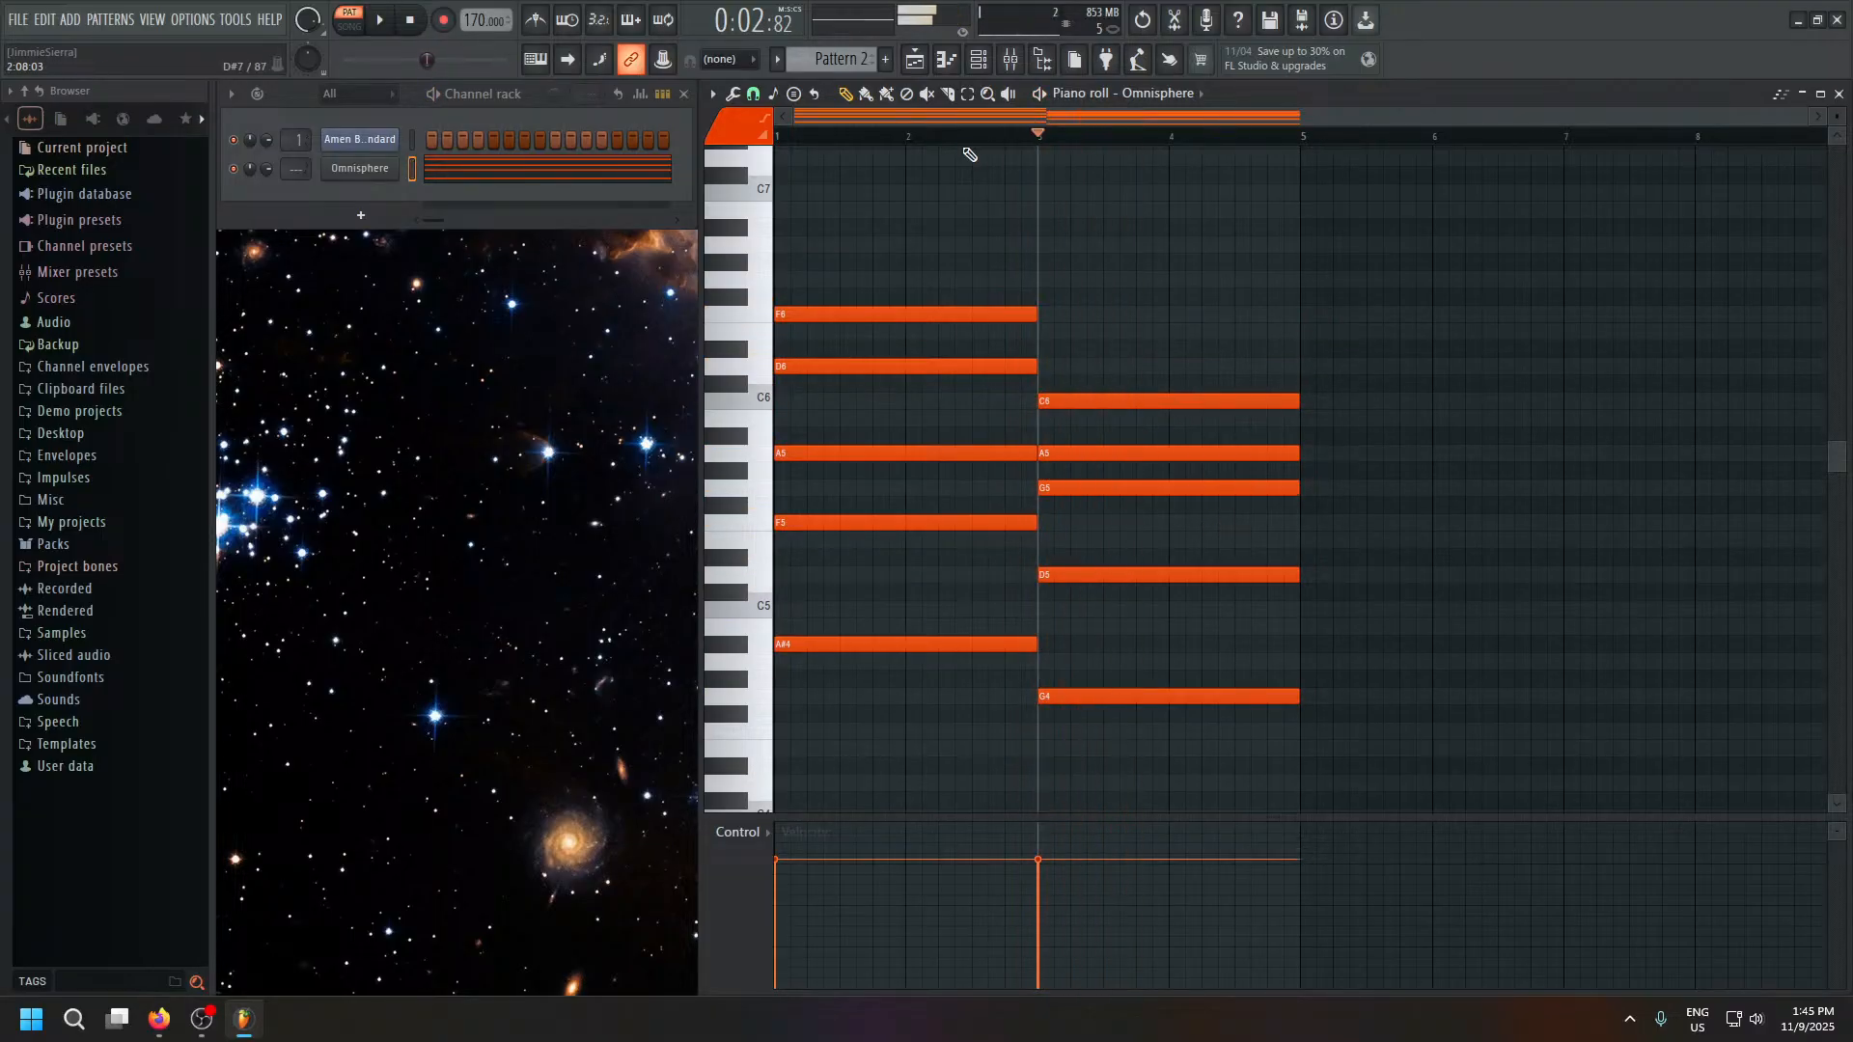
# Scrub over the chord notes with the playback tool and play Pattern 2 from its start.
pyautogui.click(989, 94)
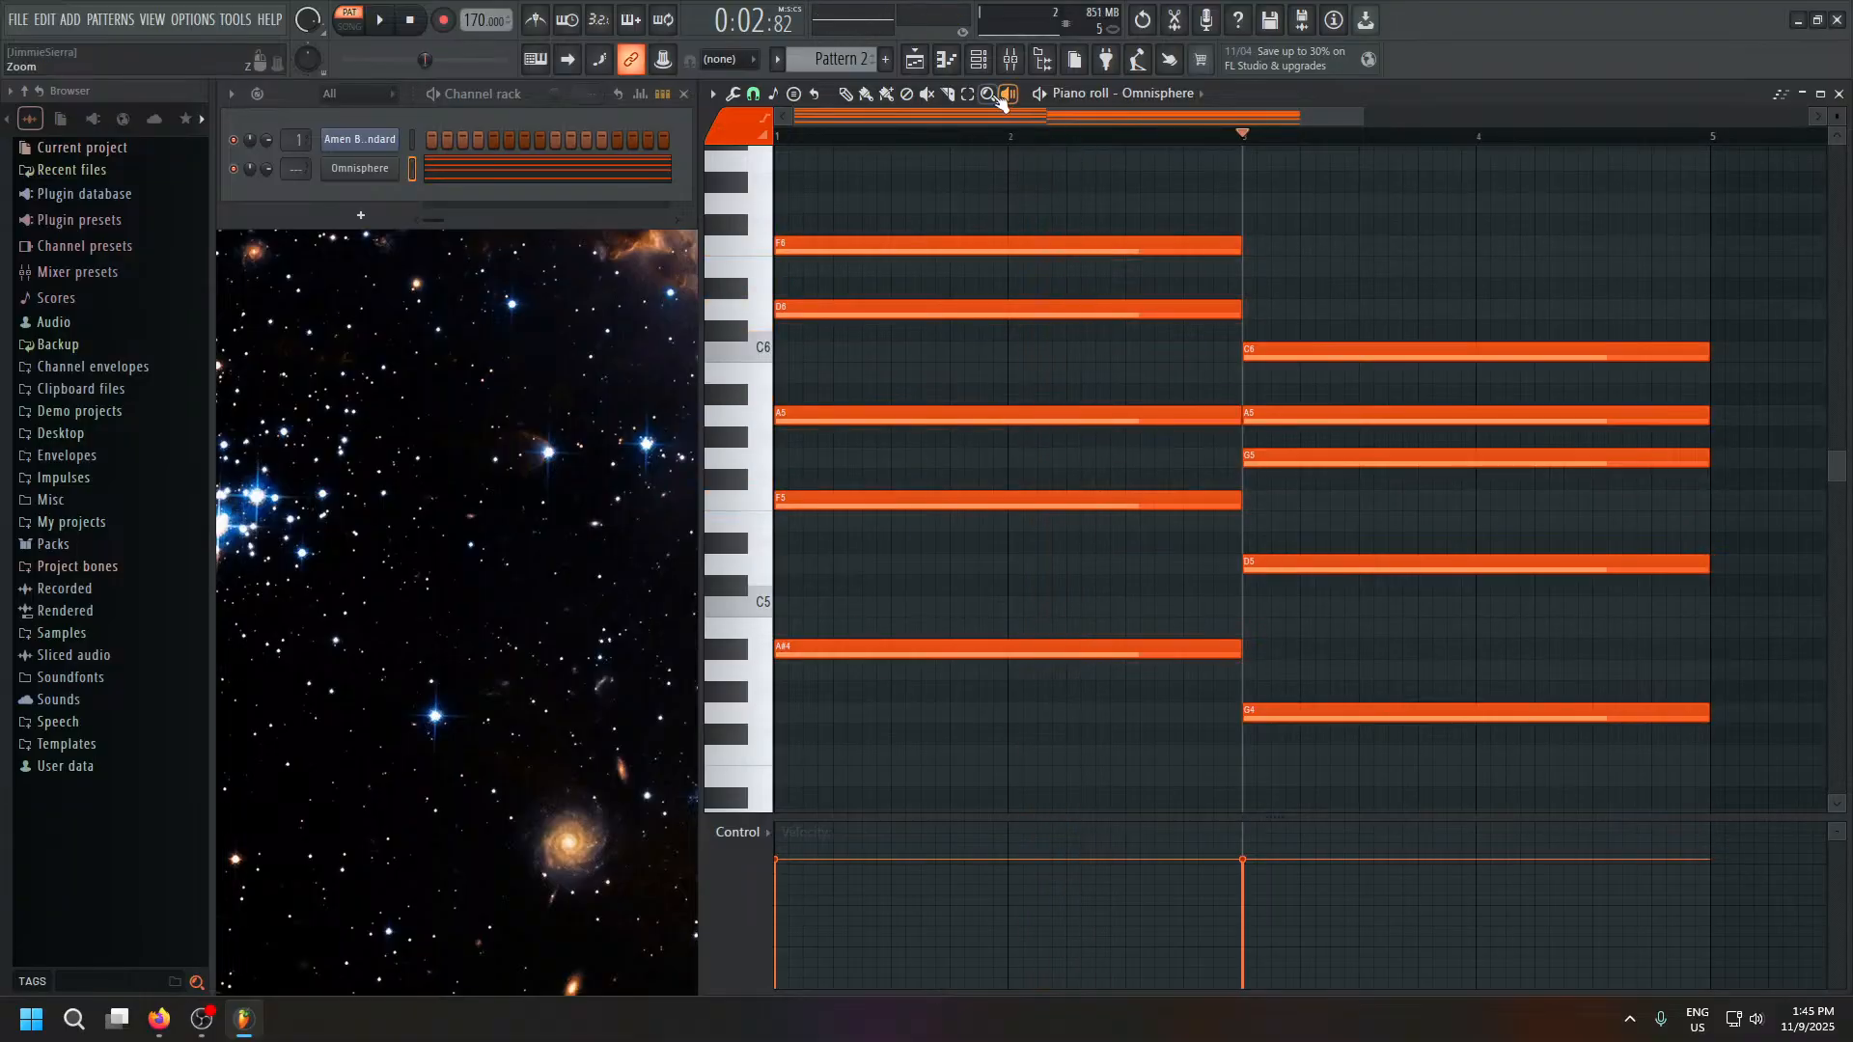
pyautogui.click(992, 95)
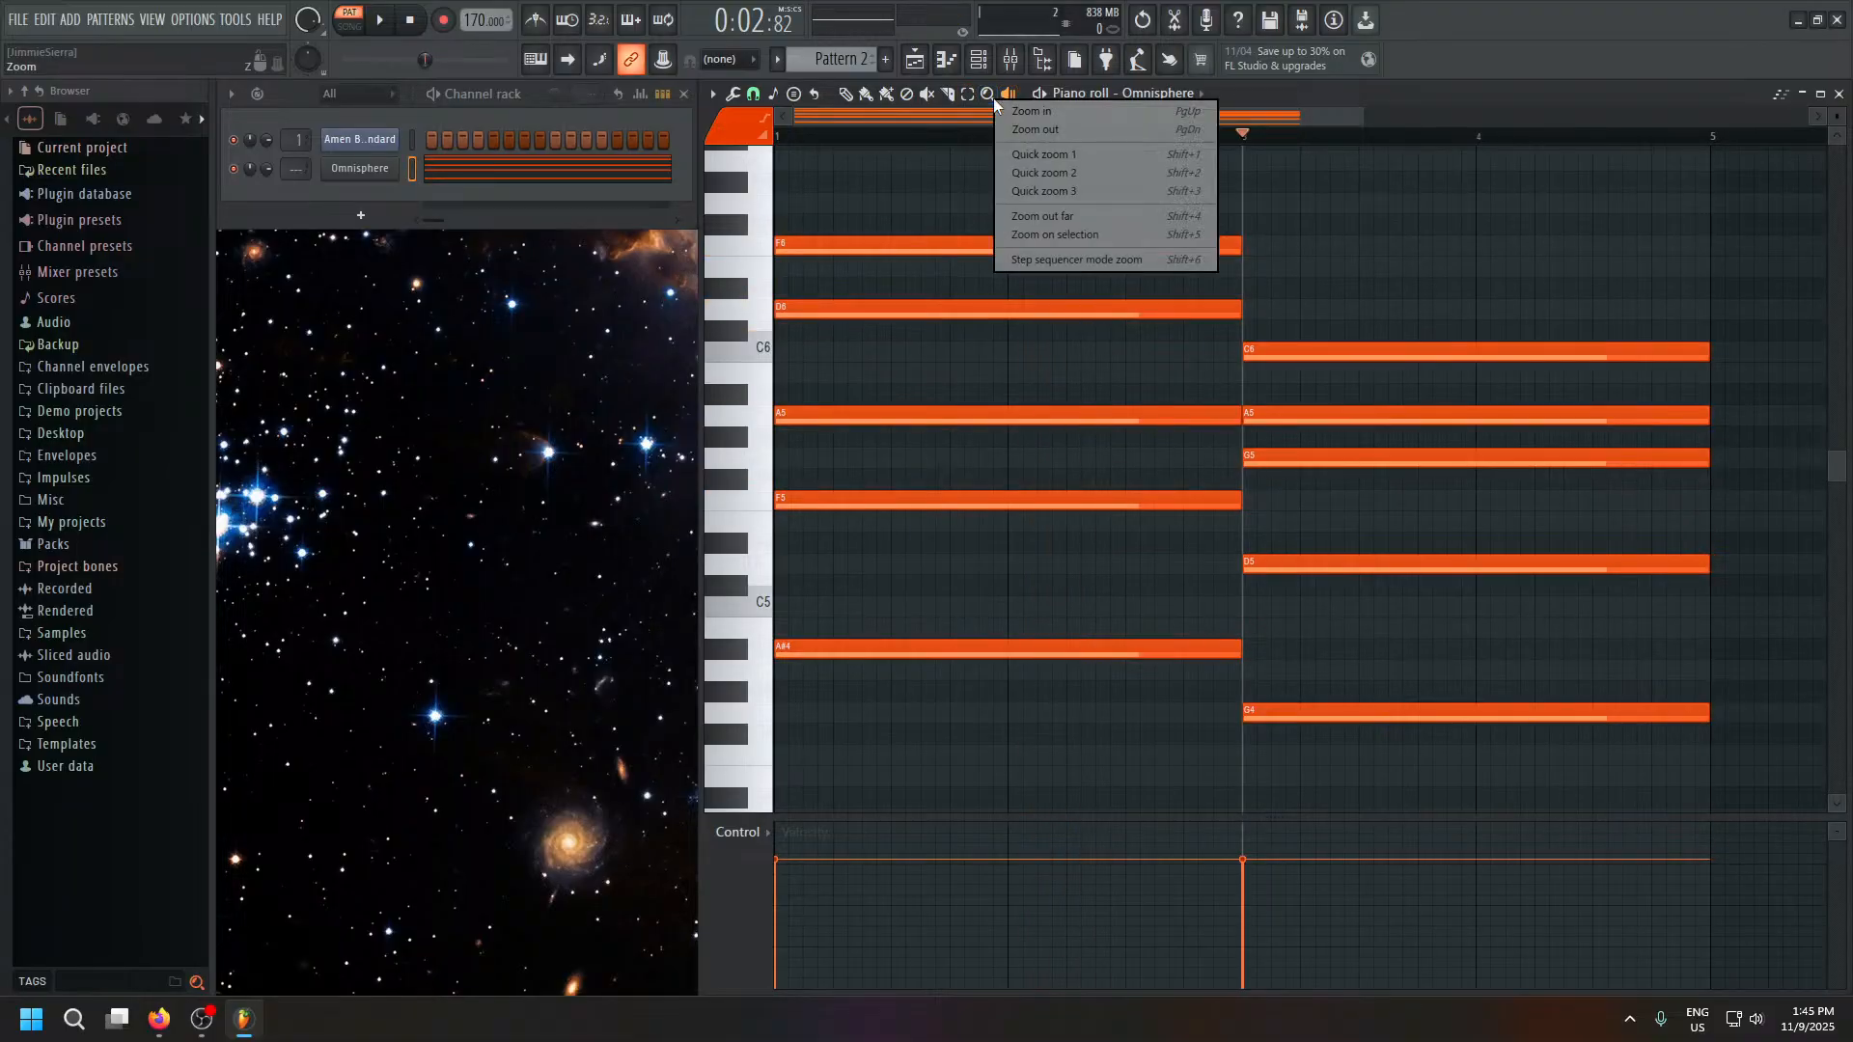
pyautogui.click(1102, 135)
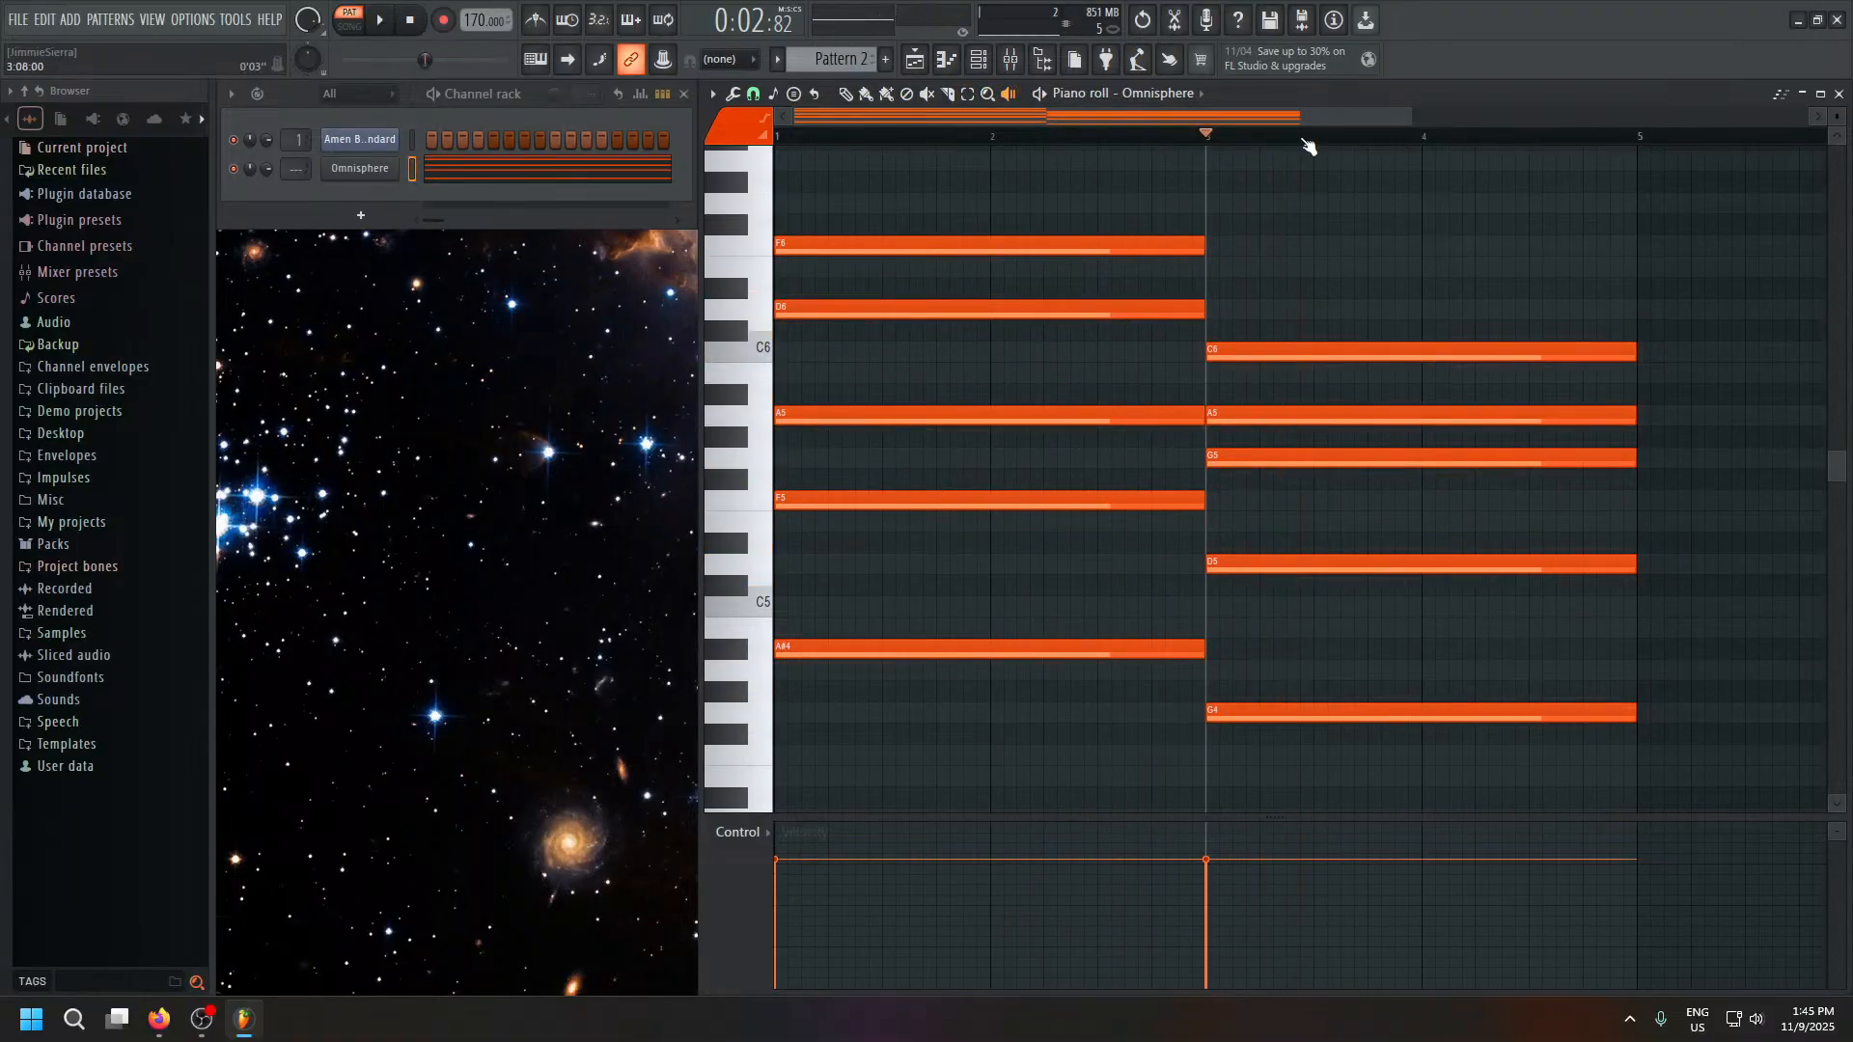
pyautogui.scroll(-1, 1313, 144)
pyautogui.scroll(-1, 1309, 147)
pyautogui.click(962, 321)
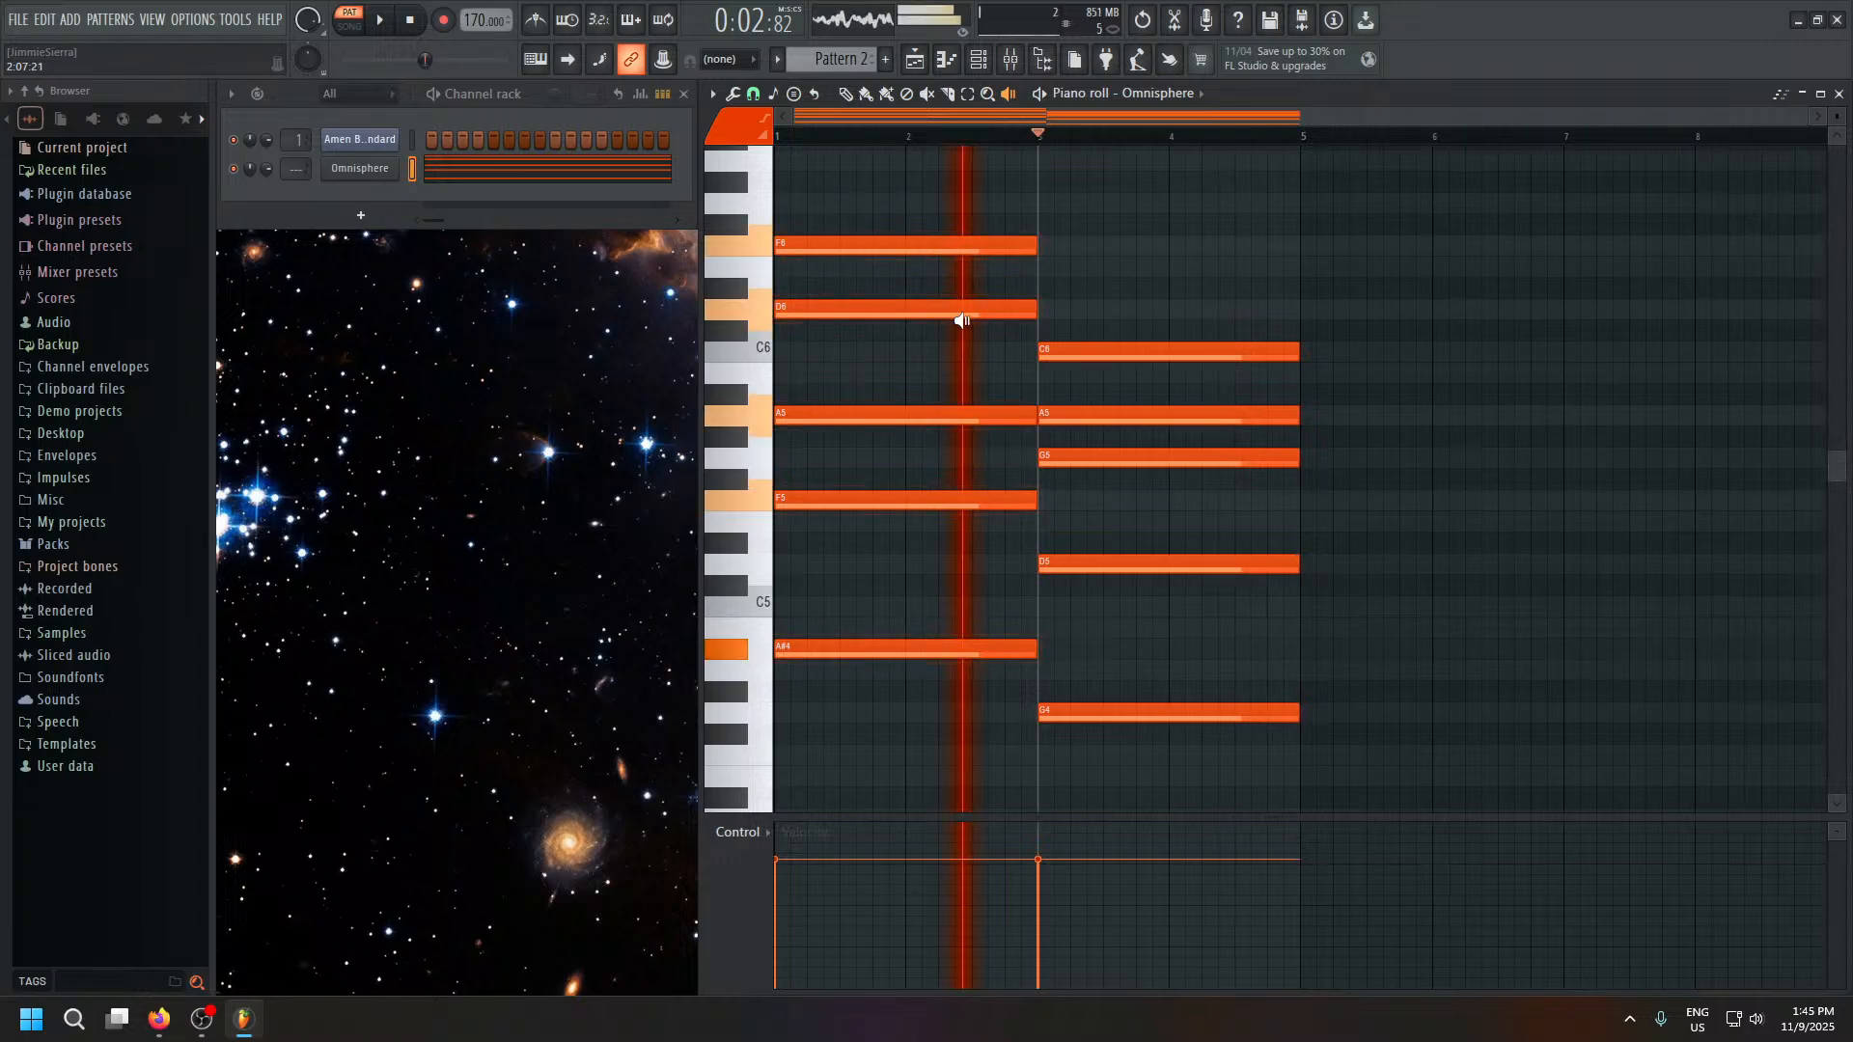
pyautogui.moveTo(962, 321); pyautogui.dragTo(883, 189)
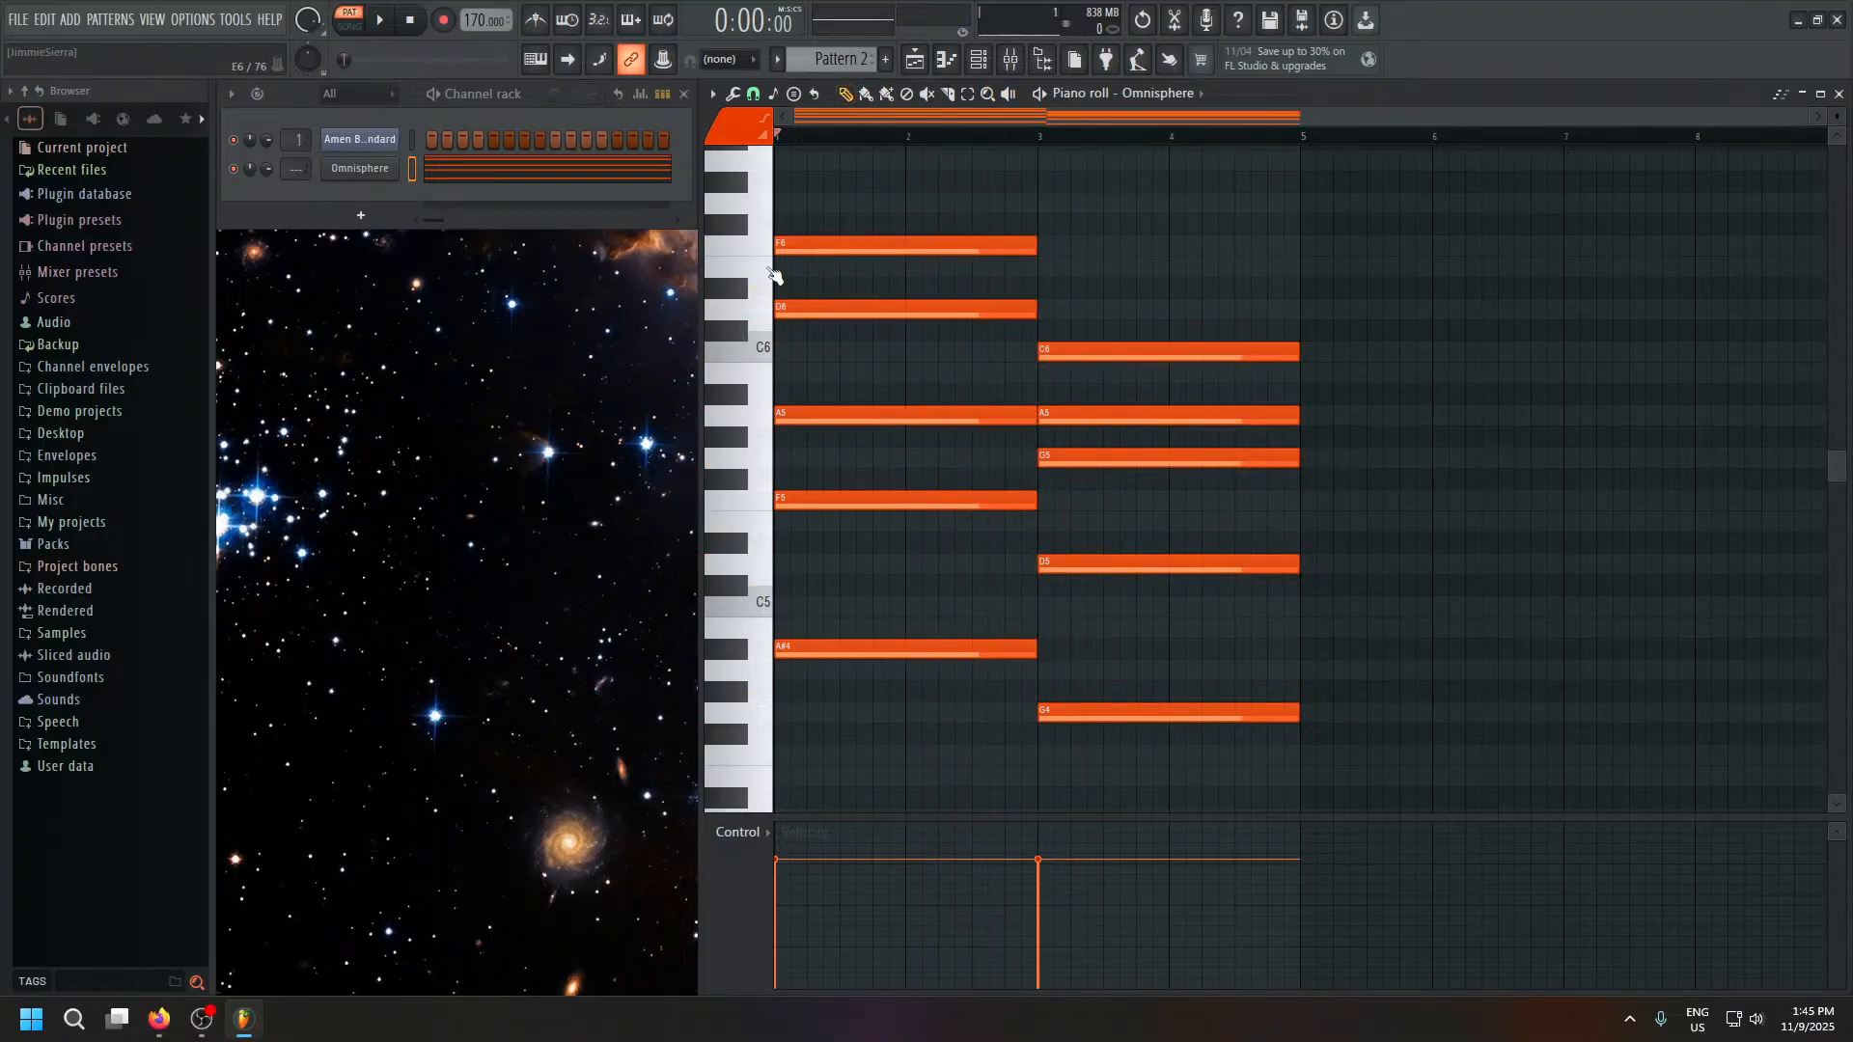
pyautogui.press('space')
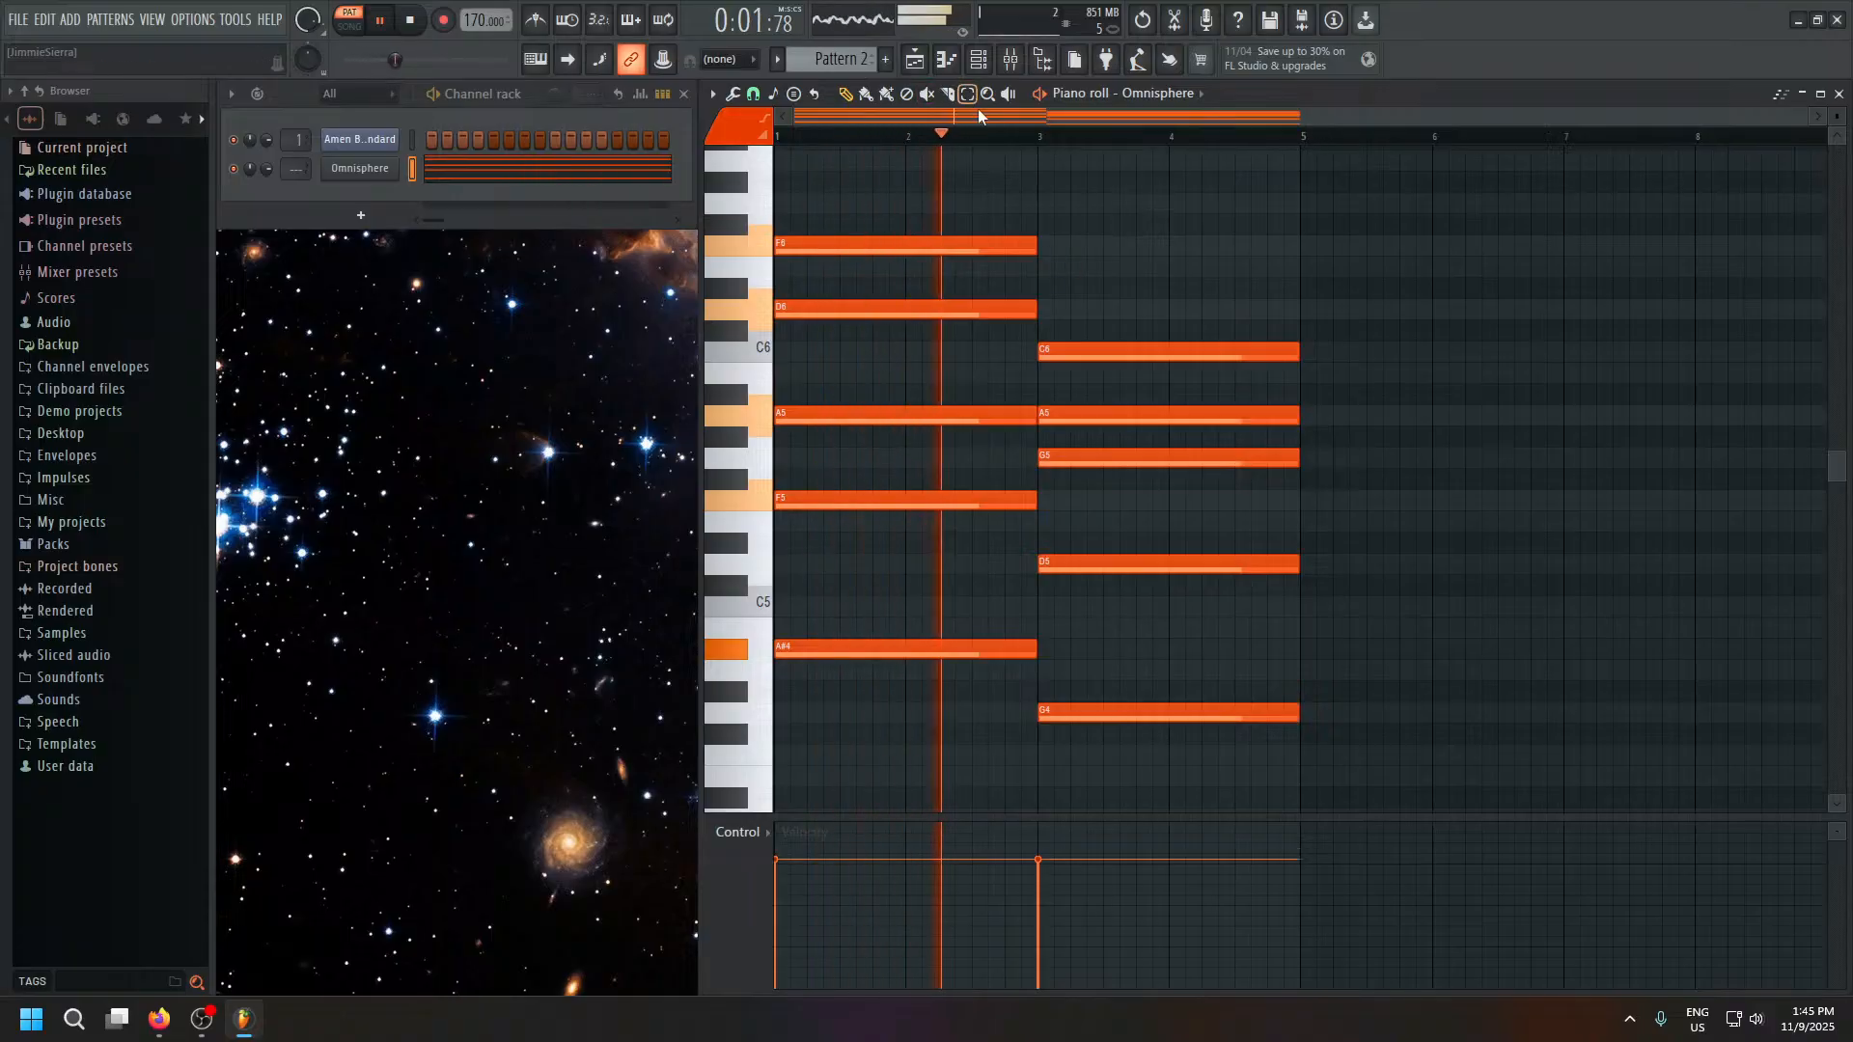
pyautogui.press('space')
# Audition the chords with the Retrovibed Dream Pianokeys and Rhodes Beads patches in Omnisphere.
pyautogui.click(360, 168)
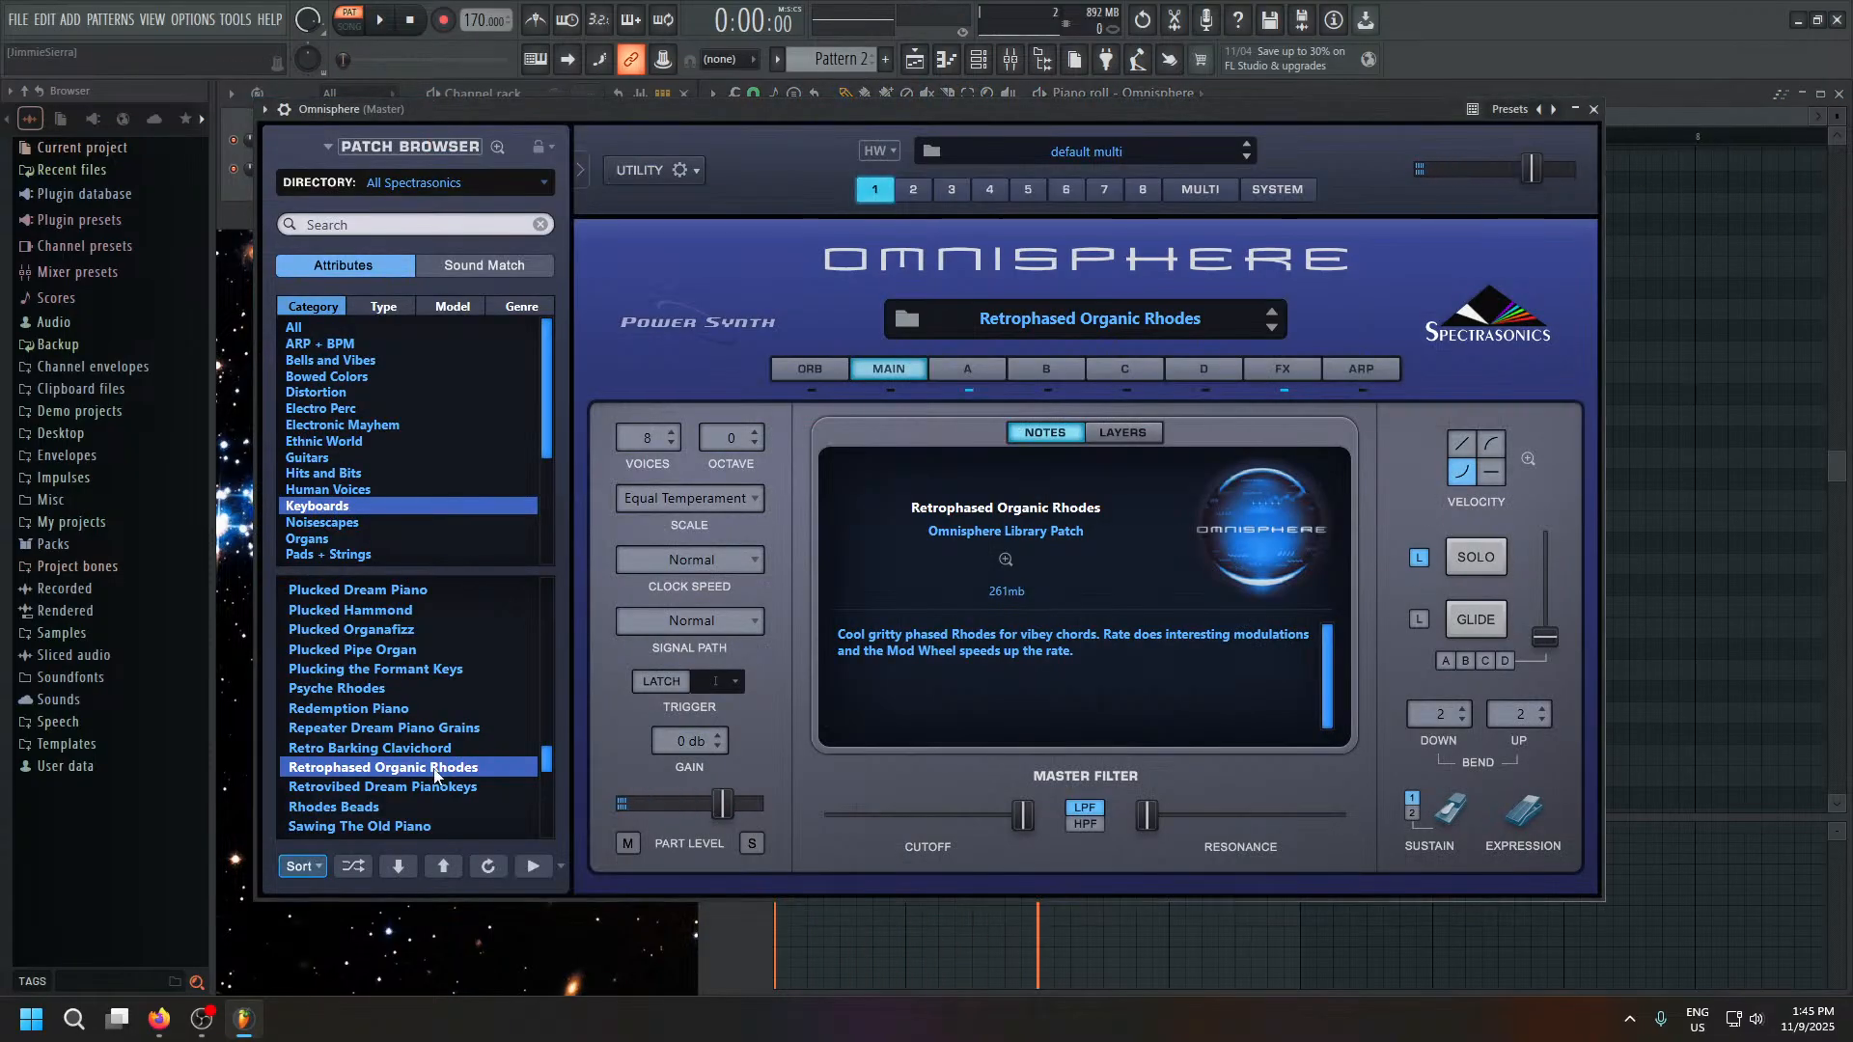
pyautogui.scroll(-3, 449, 807)
pyautogui.click(418, 629)
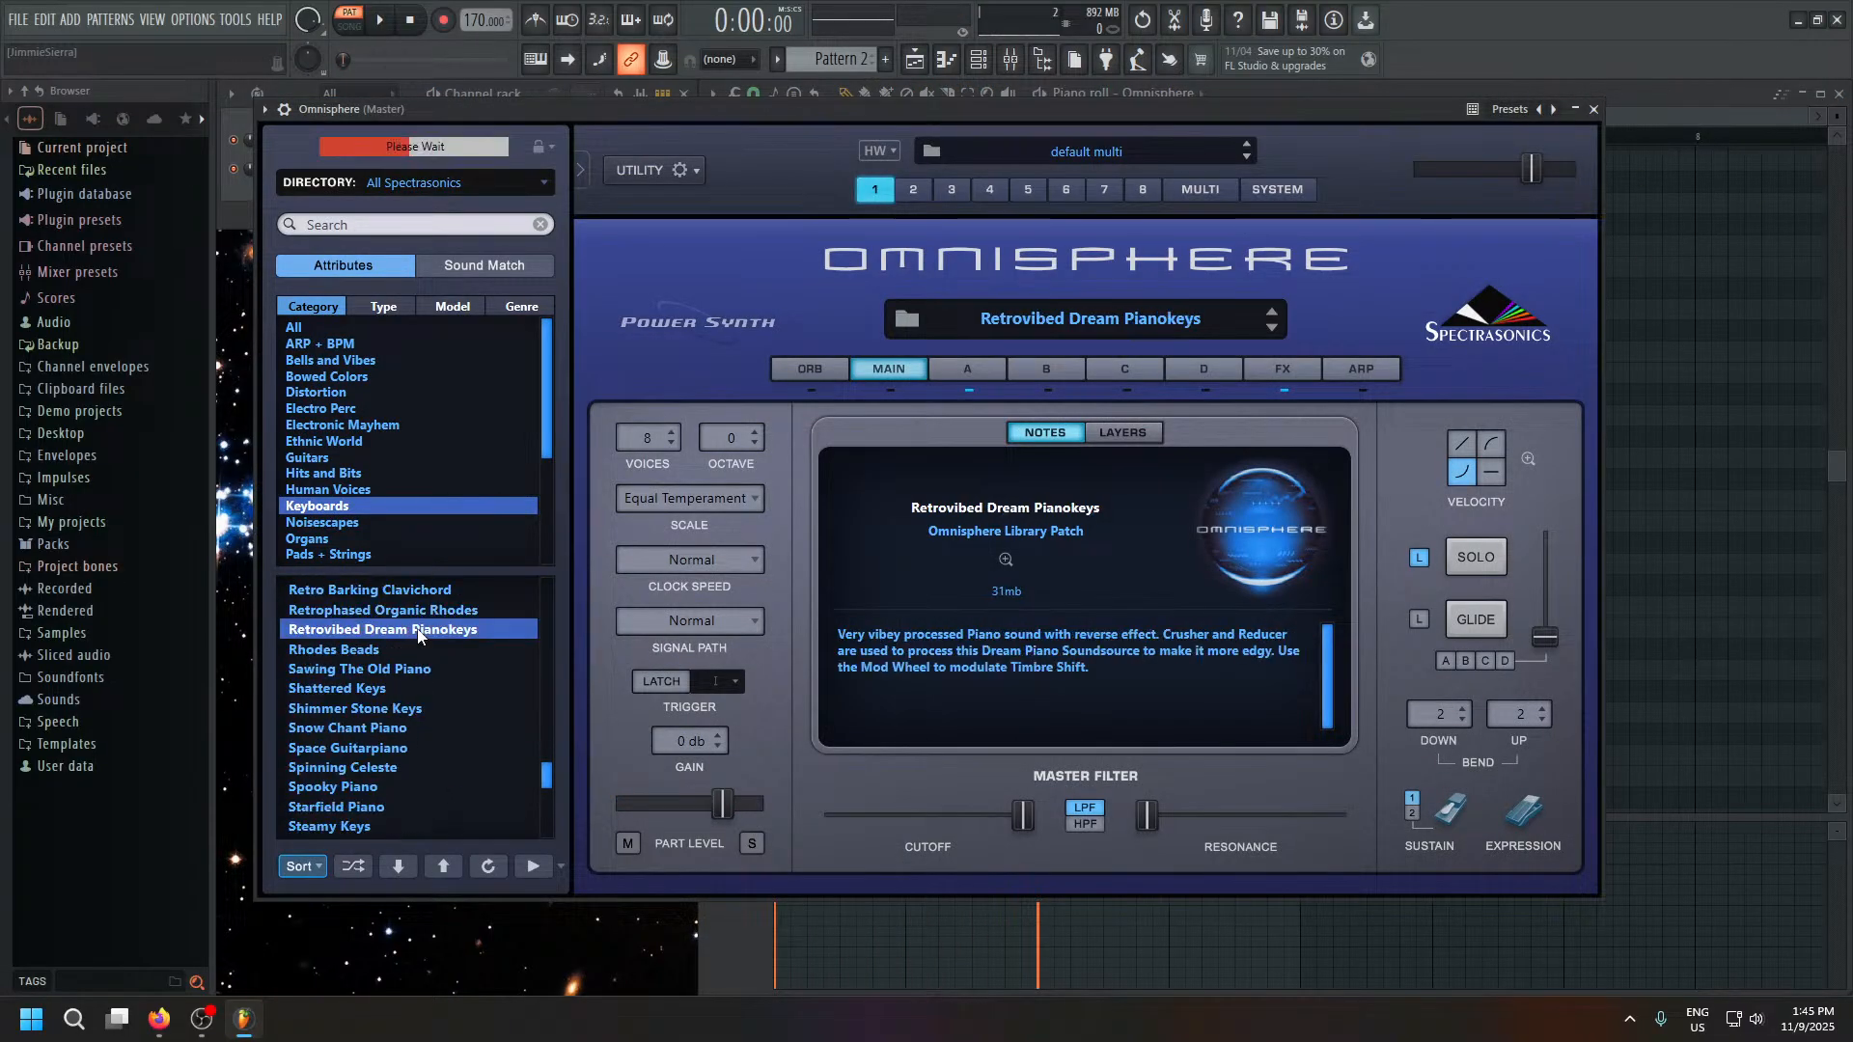
pyautogui.click(380, 21)
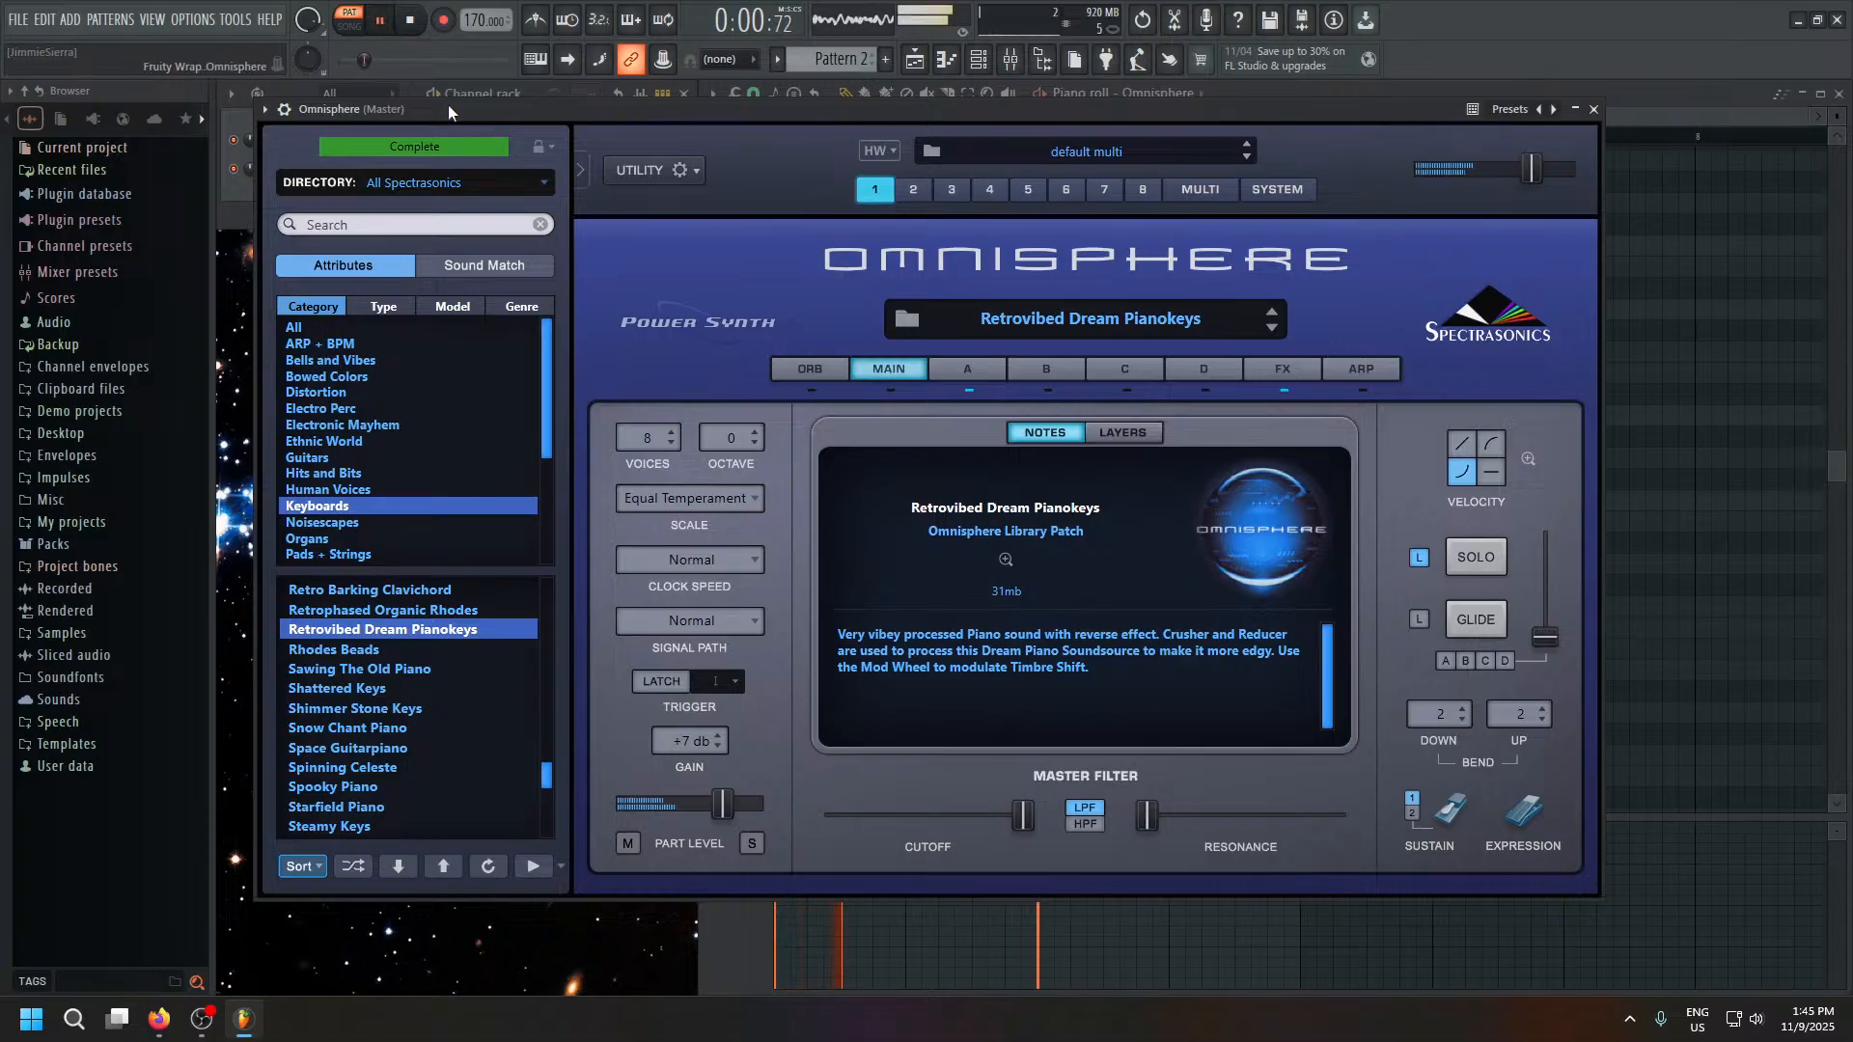
pyautogui.click(338, 651)
pyautogui.click(1266, 97)
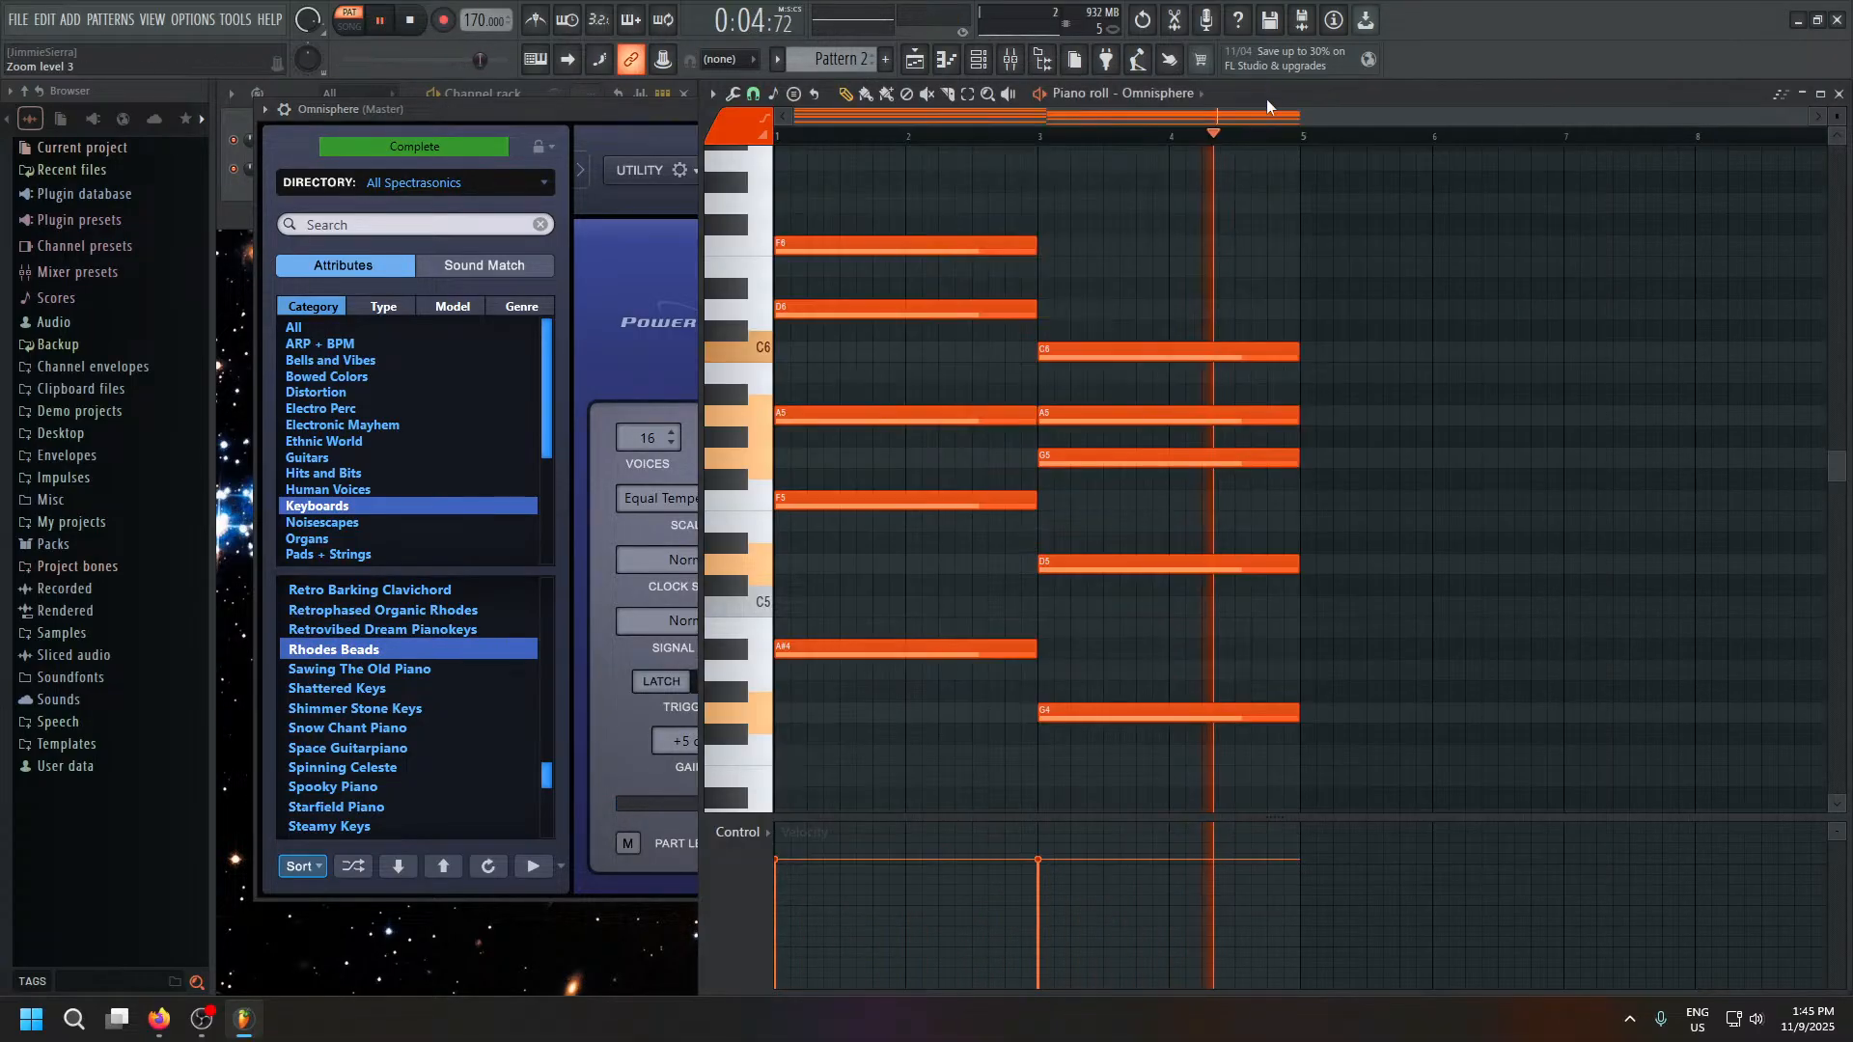
# Try the Shattered Keys and Shimmer Stone Keys patches, load Snow Chant Piano, and return to the piano roll after listening.
pyautogui.click(378, 689)
pyautogui.click(404, 708)
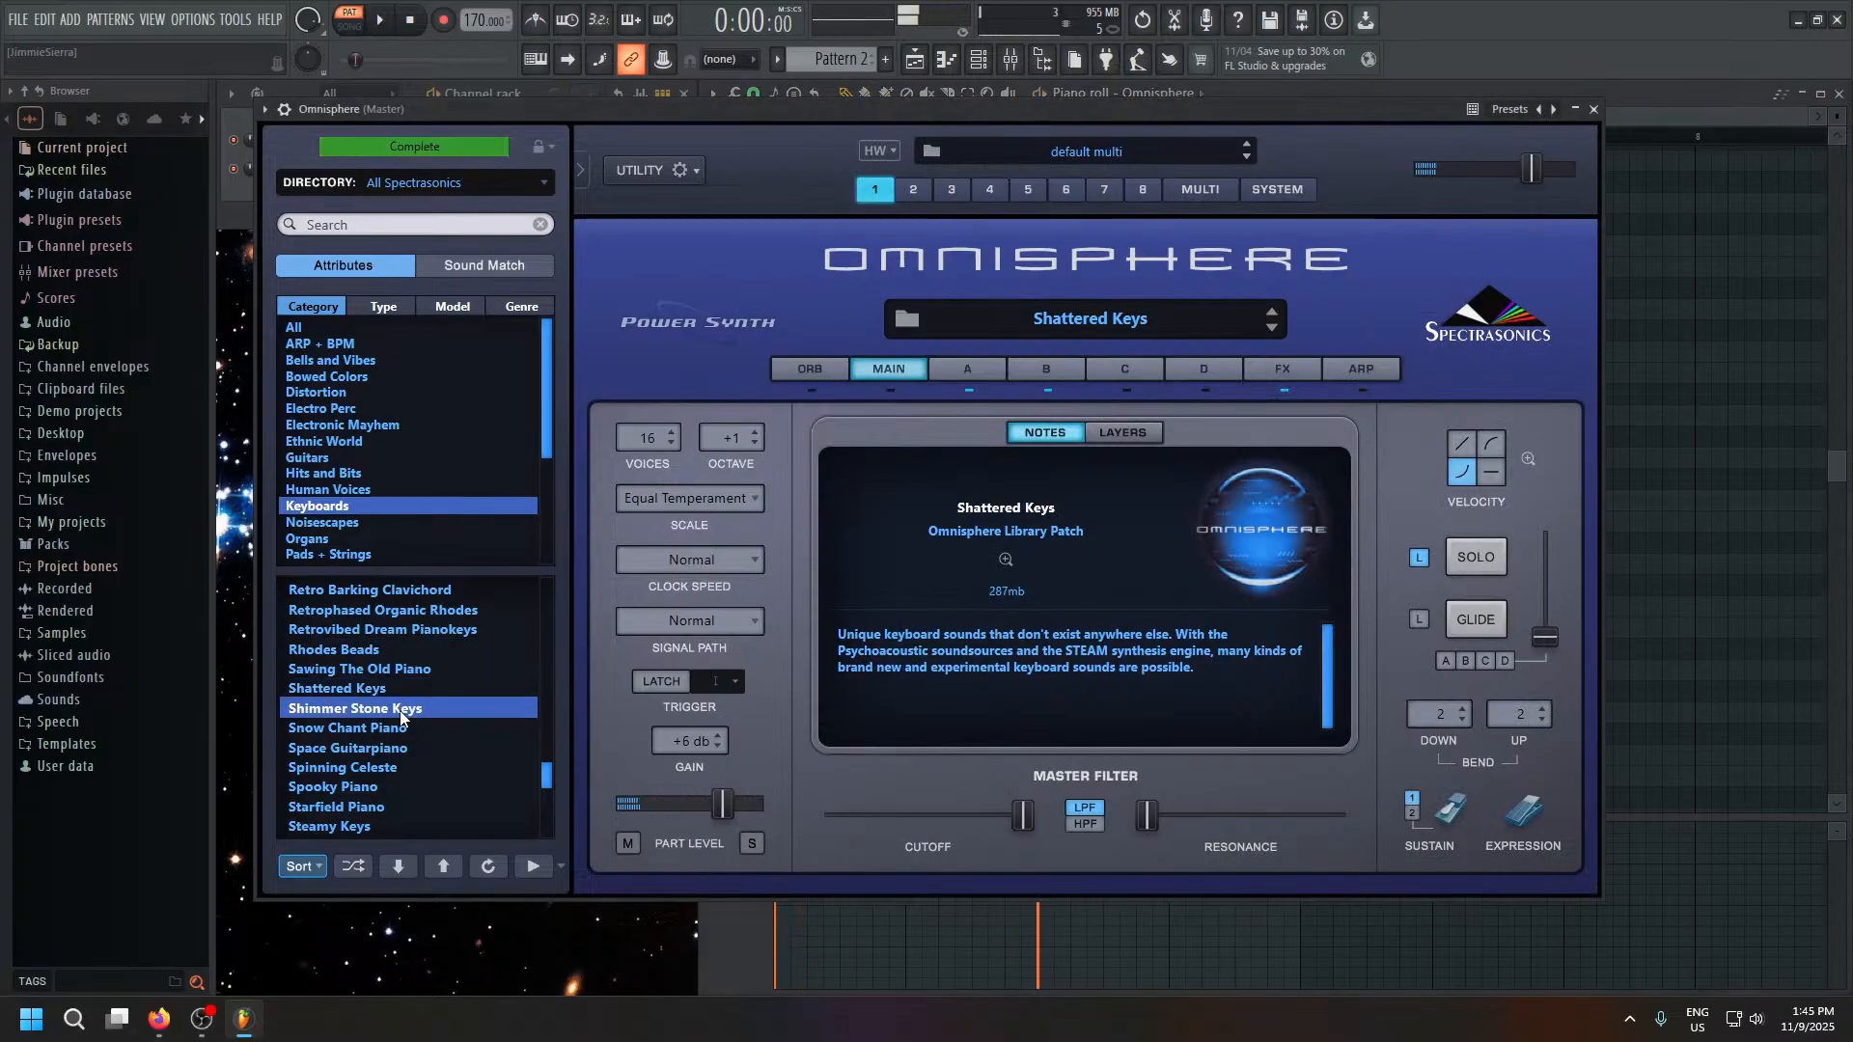
pyautogui.click(403, 728)
pyautogui.press('space')
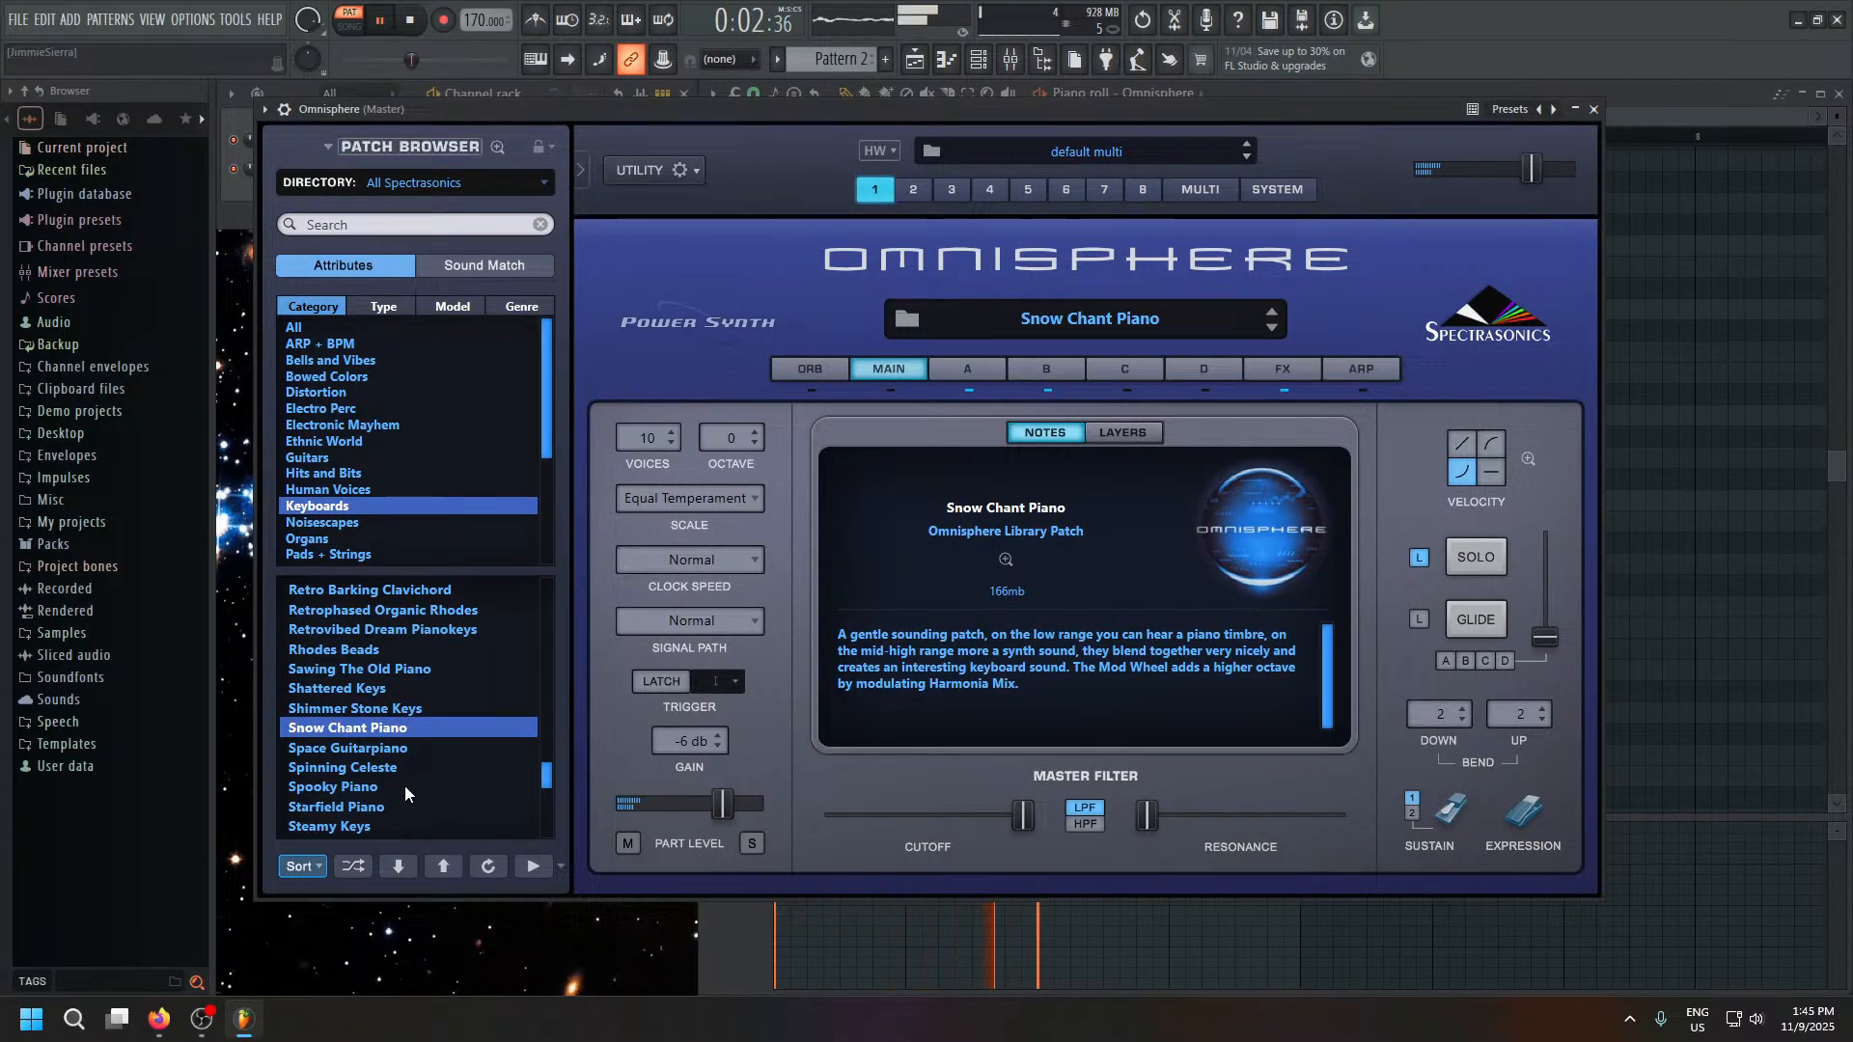
pyautogui.click(1662, 98)
pyautogui.press('space')
# Start a third chord with a two-bar A5 note at bar 5 and audition it.
pyautogui.click(1305, 392)
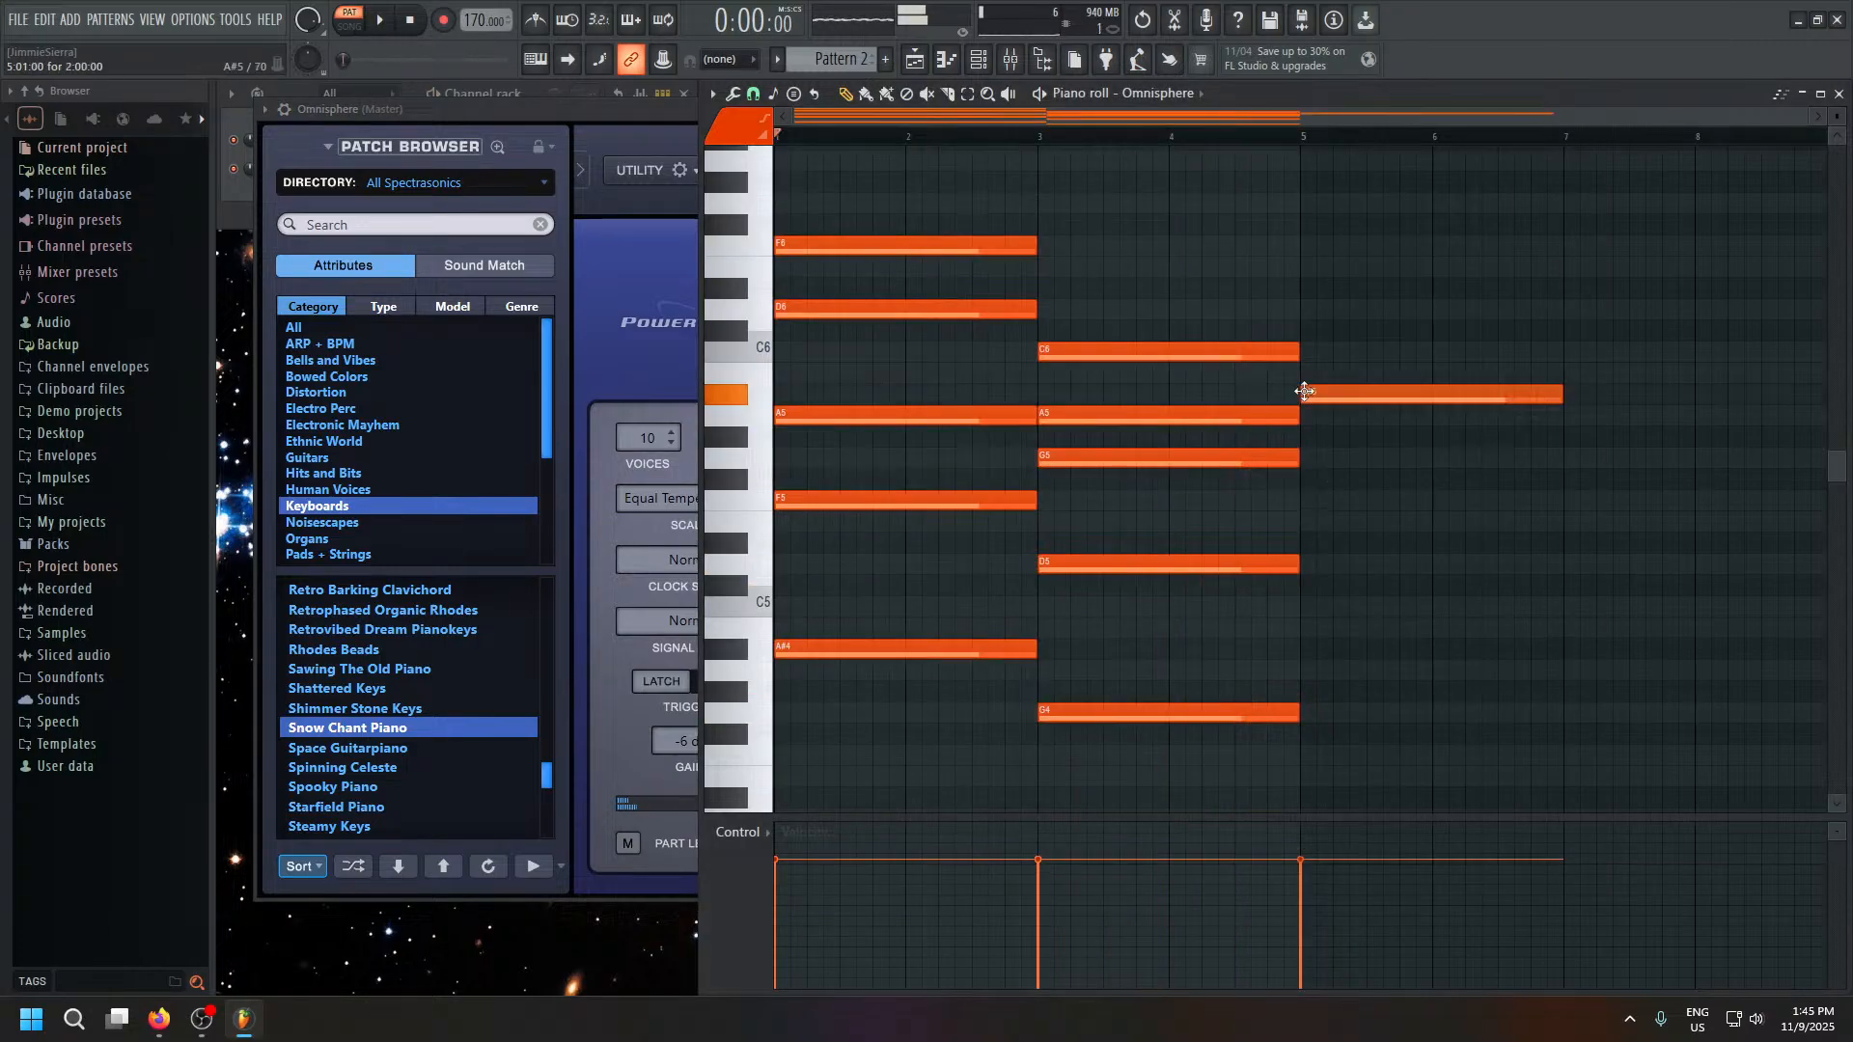
pyautogui.moveTo(1305, 387); pyautogui.dragTo(1305, 413)
pyautogui.press('space')
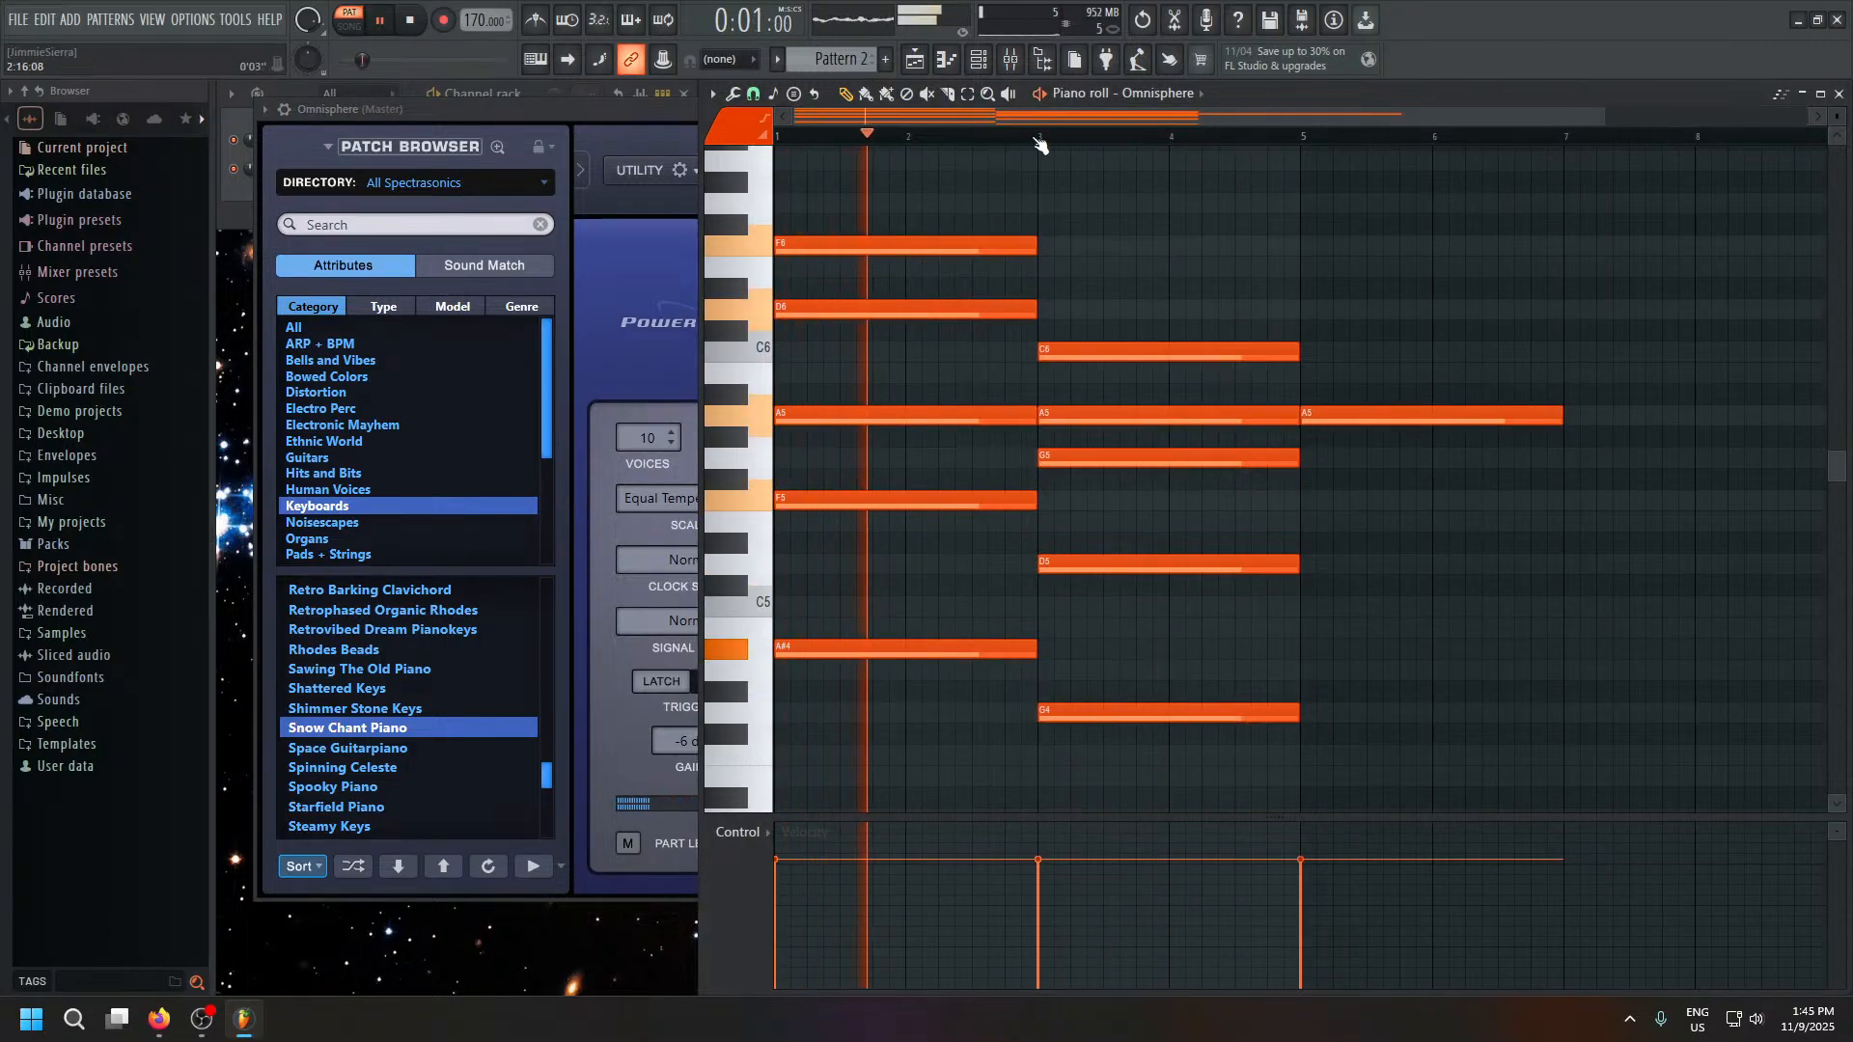
pyautogui.click(1308, 137)
pyautogui.press('space')
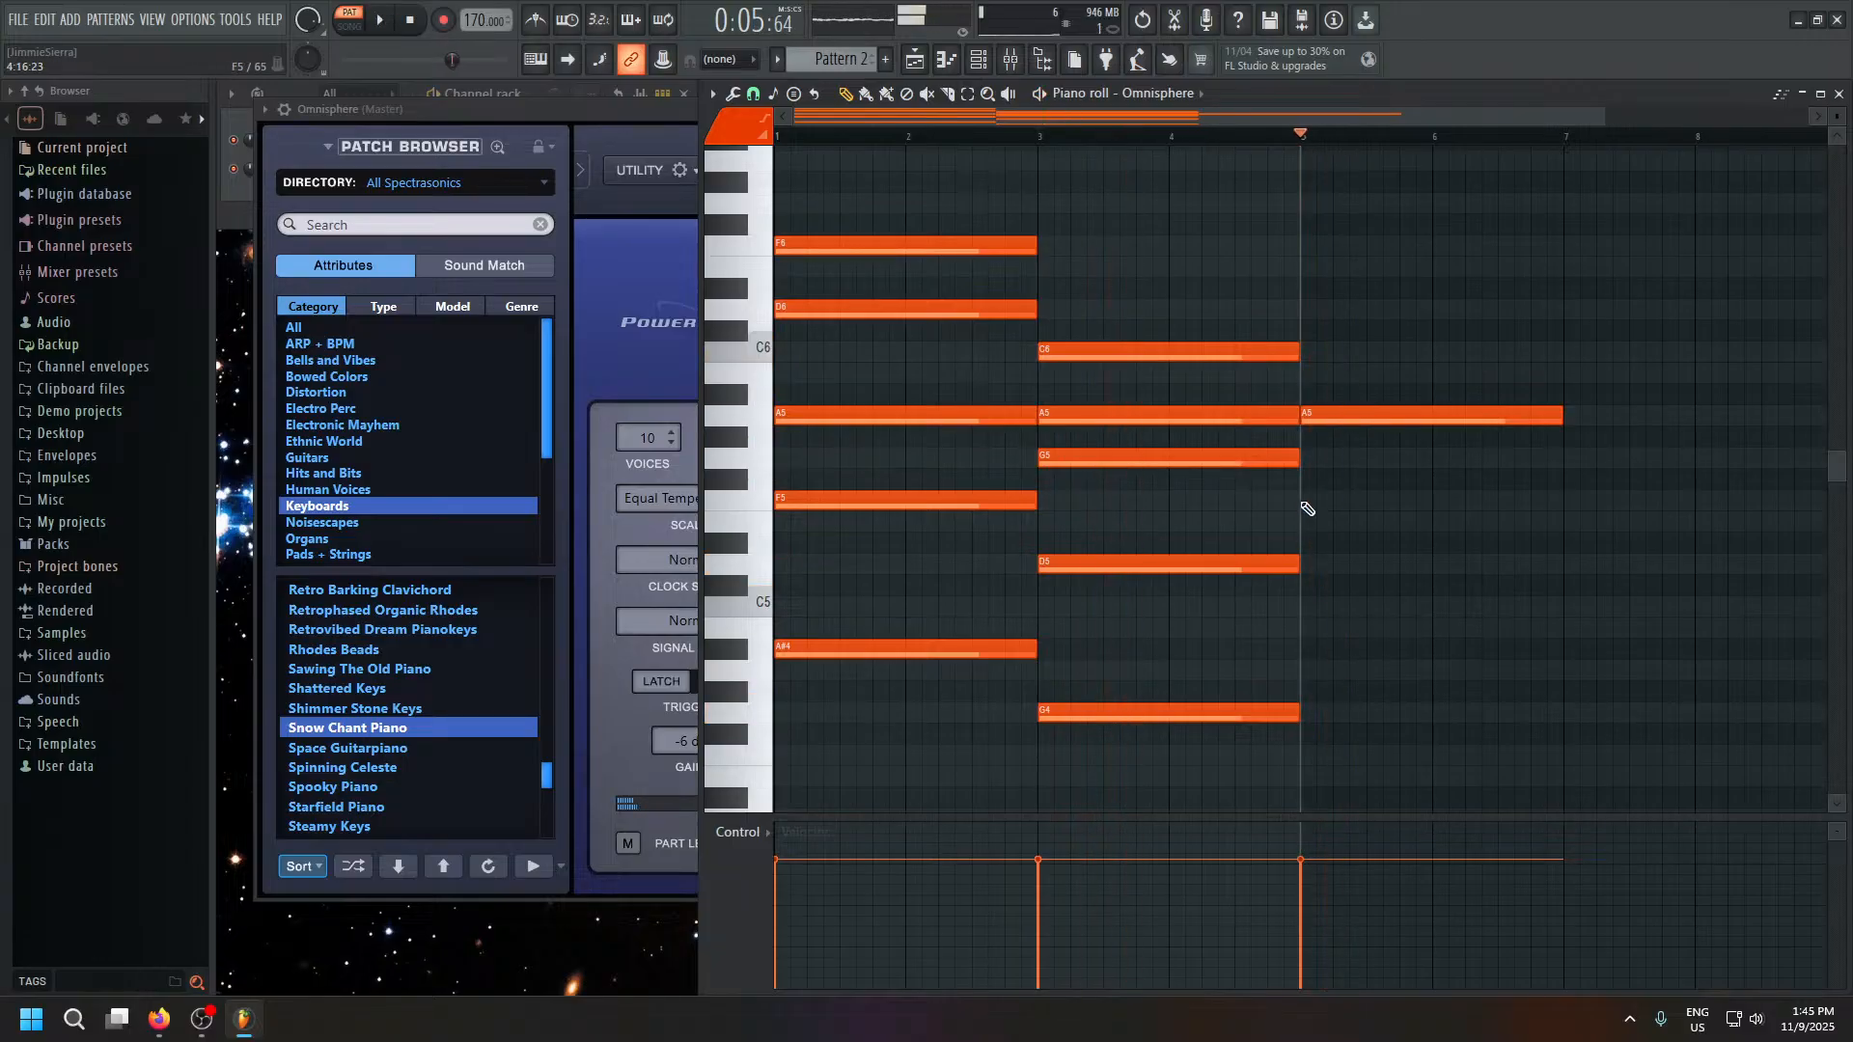
# Add F5, C5 and A4 notes to the third chord at bar 5 and listen to it.
pyautogui.click(1303, 502)
pyautogui.click(1291, 625)
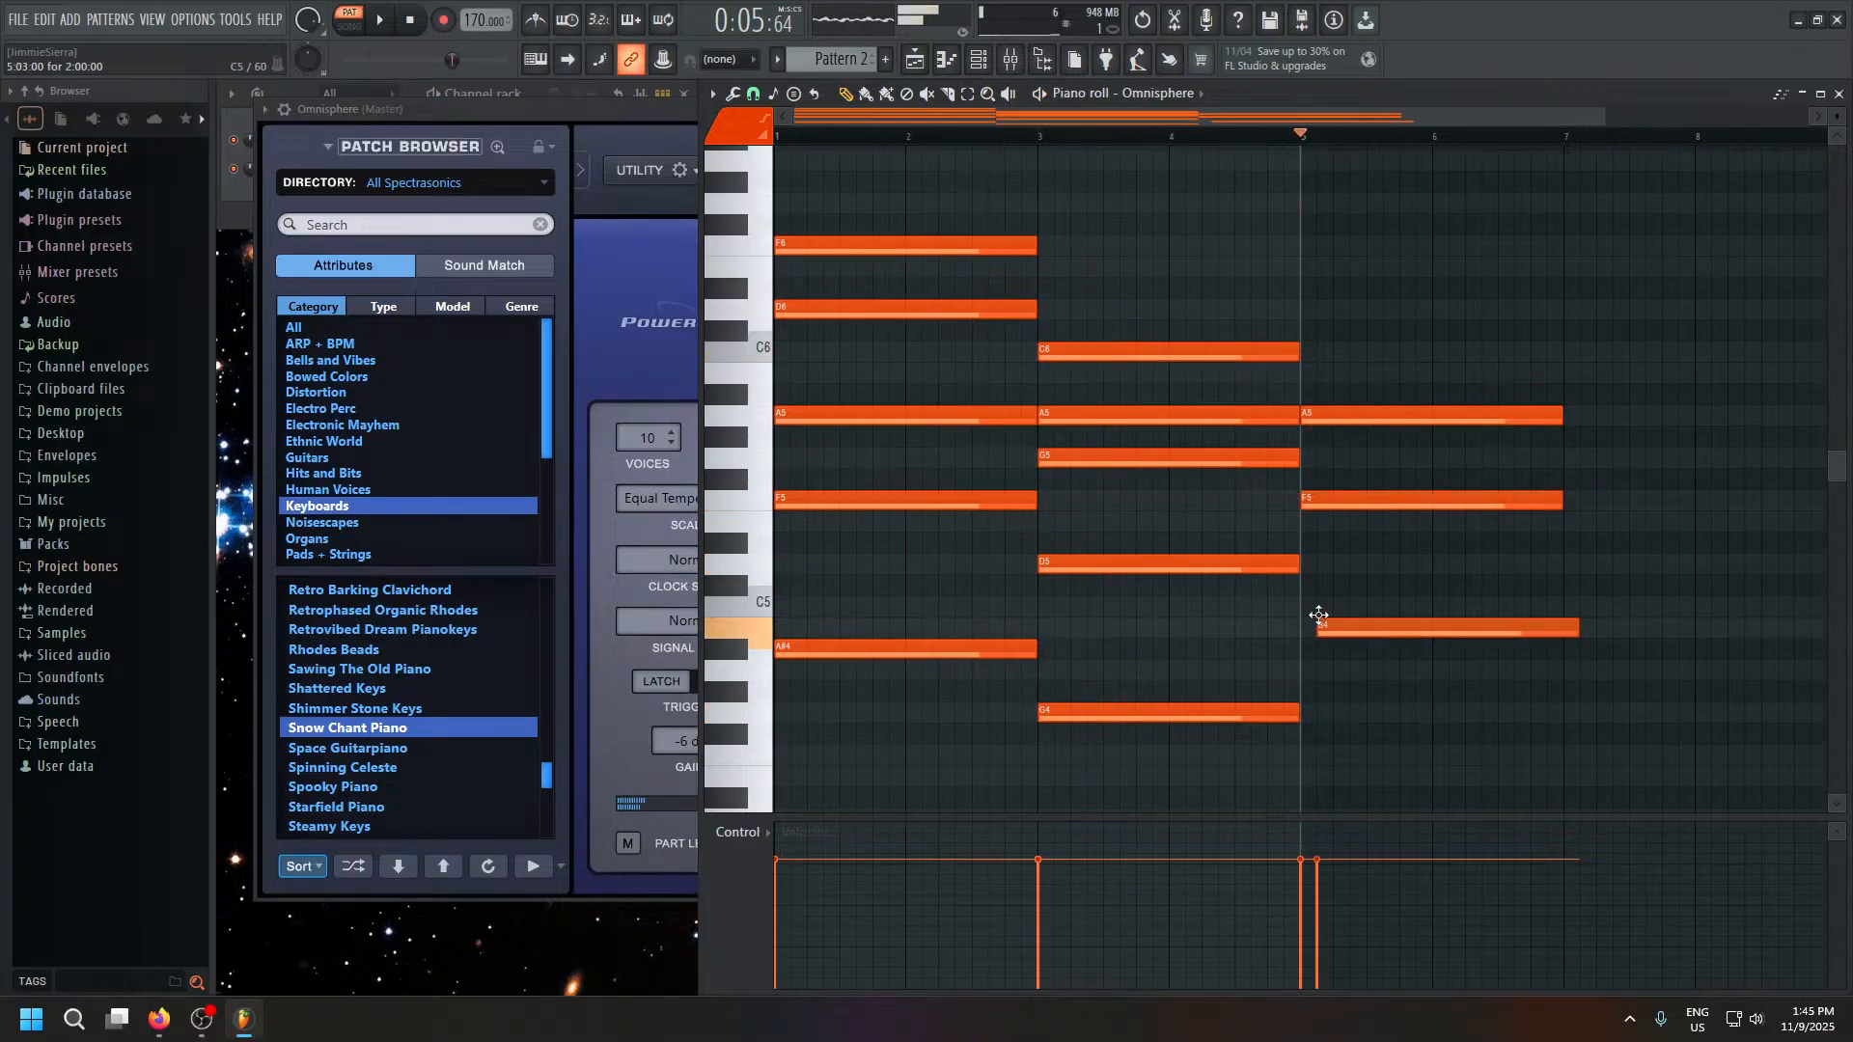
pyautogui.moveTo(1318, 615); pyautogui.dragTo(1305, 605)
pyautogui.press('space')
pyautogui.press('space')
pyautogui.click(1308, 669)
pyautogui.press('space')
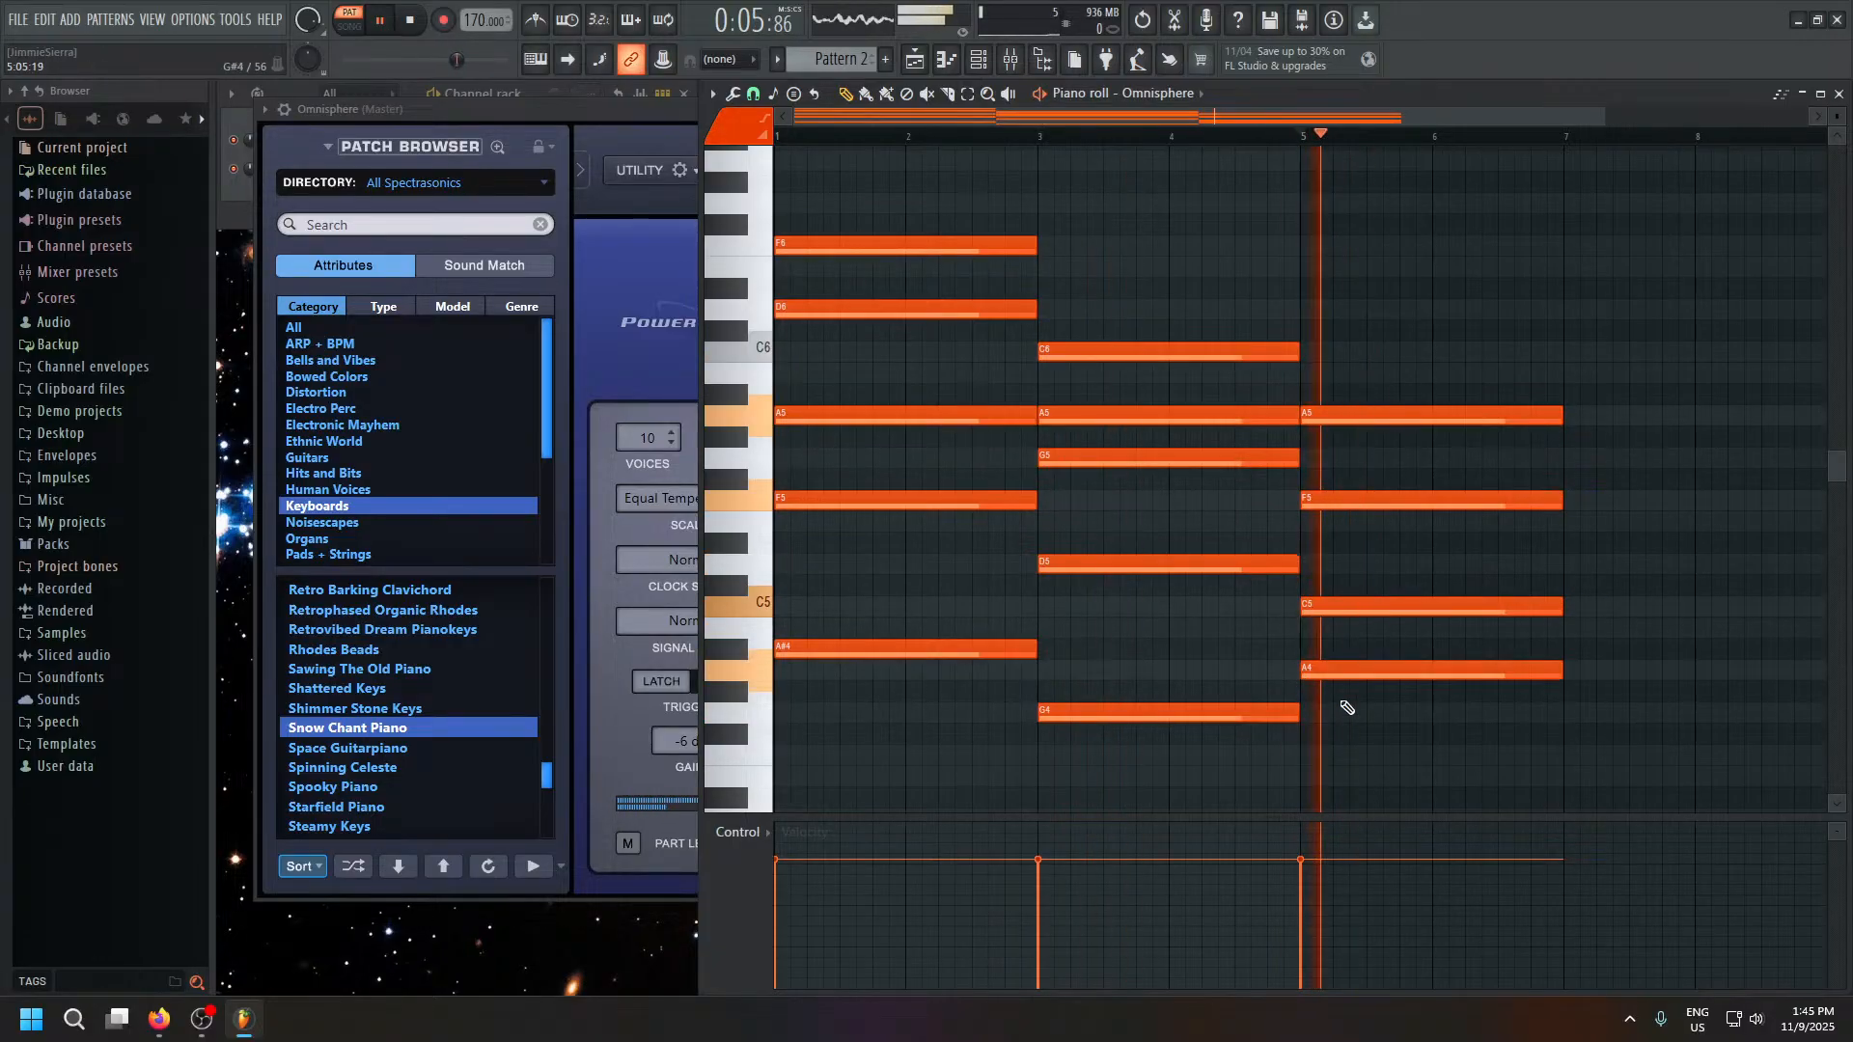
pyautogui.press('space')
# Lower the third chord's A4 note to F4, audition it repeatedly and scrub across the chords.
pyautogui.moveTo(1354, 668); pyautogui.dragTo(1362, 757)
pyautogui.press('space')
pyautogui.press('space')
pyautogui.press('space')
pyautogui.press('space')
pyautogui.press('space')
pyautogui.press('space')
pyautogui.press('space')
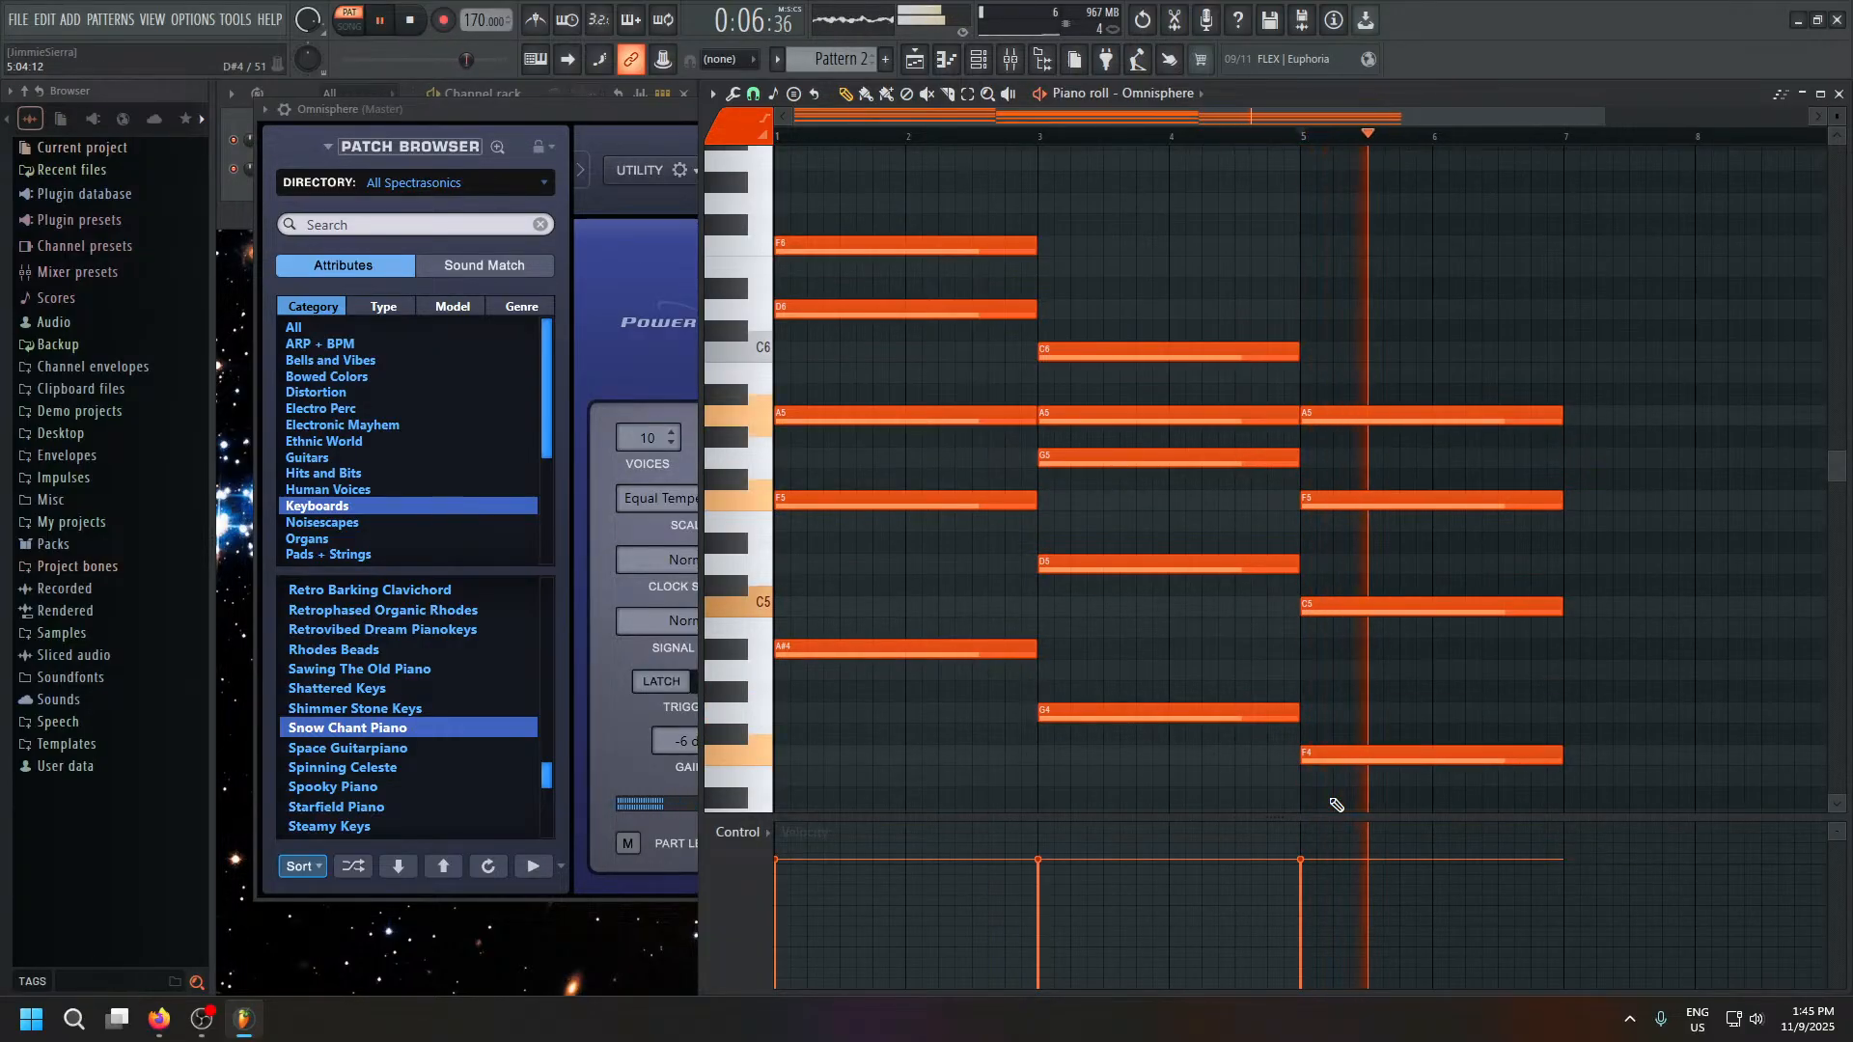
pyautogui.press('space')
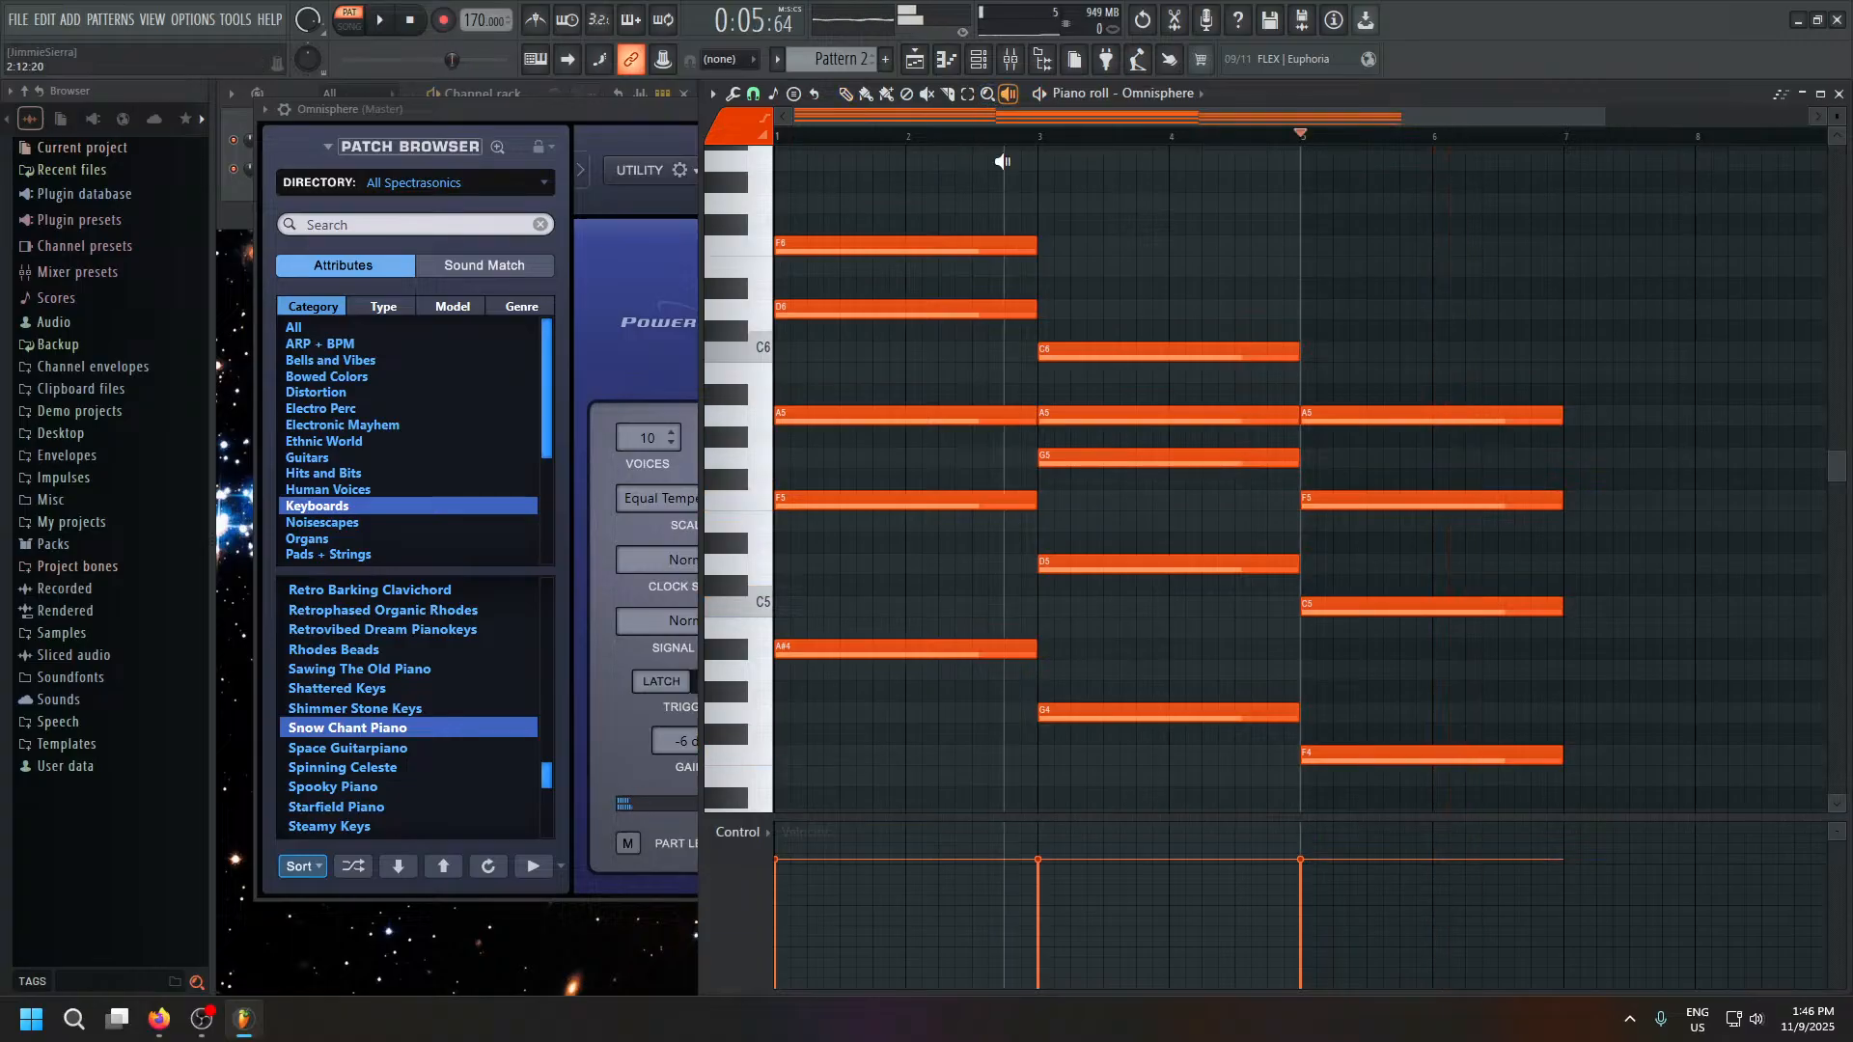
pyautogui.moveTo(1001, 162); pyautogui.dragTo(1399, 431)
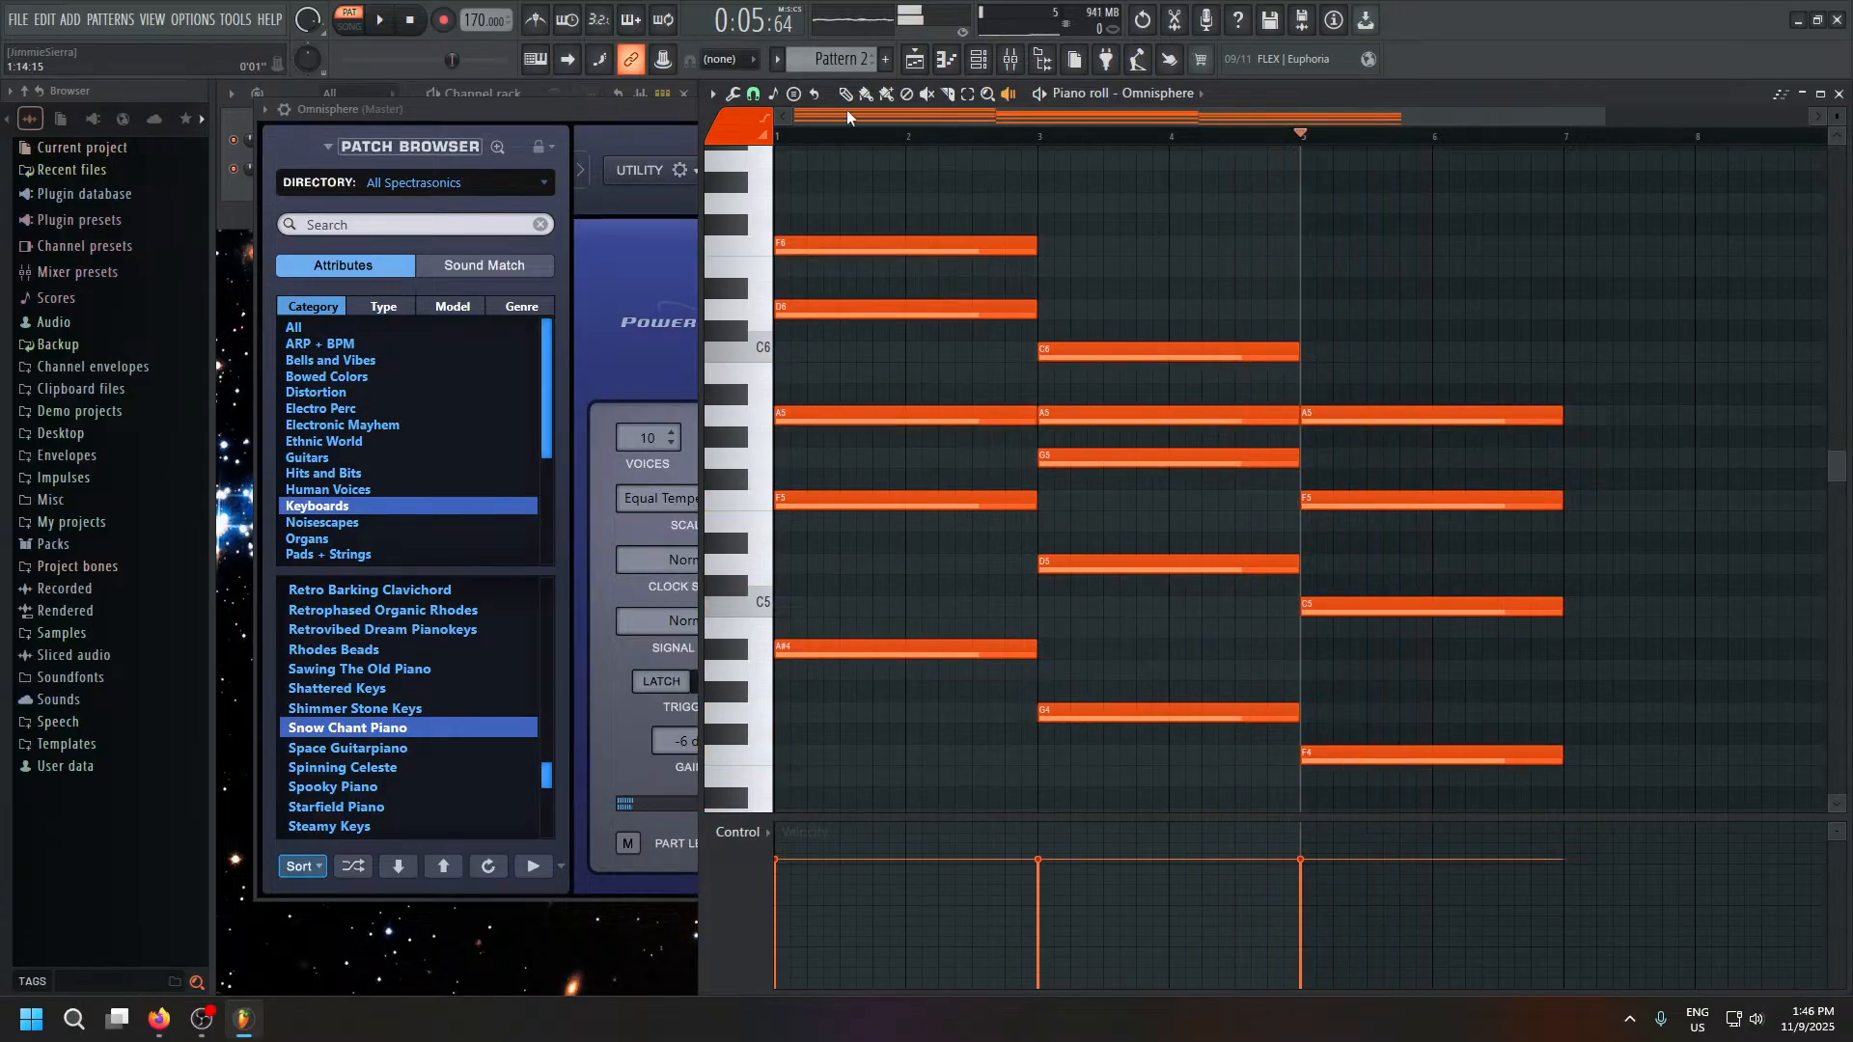
# Build a fourth two-bar chord at bar 7 from the notes G4, D5, G5 and C6.
pyautogui.click(1566, 735)
pyautogui.moveTo(1568, 715); pyautogui.dragTo(1575, 707)
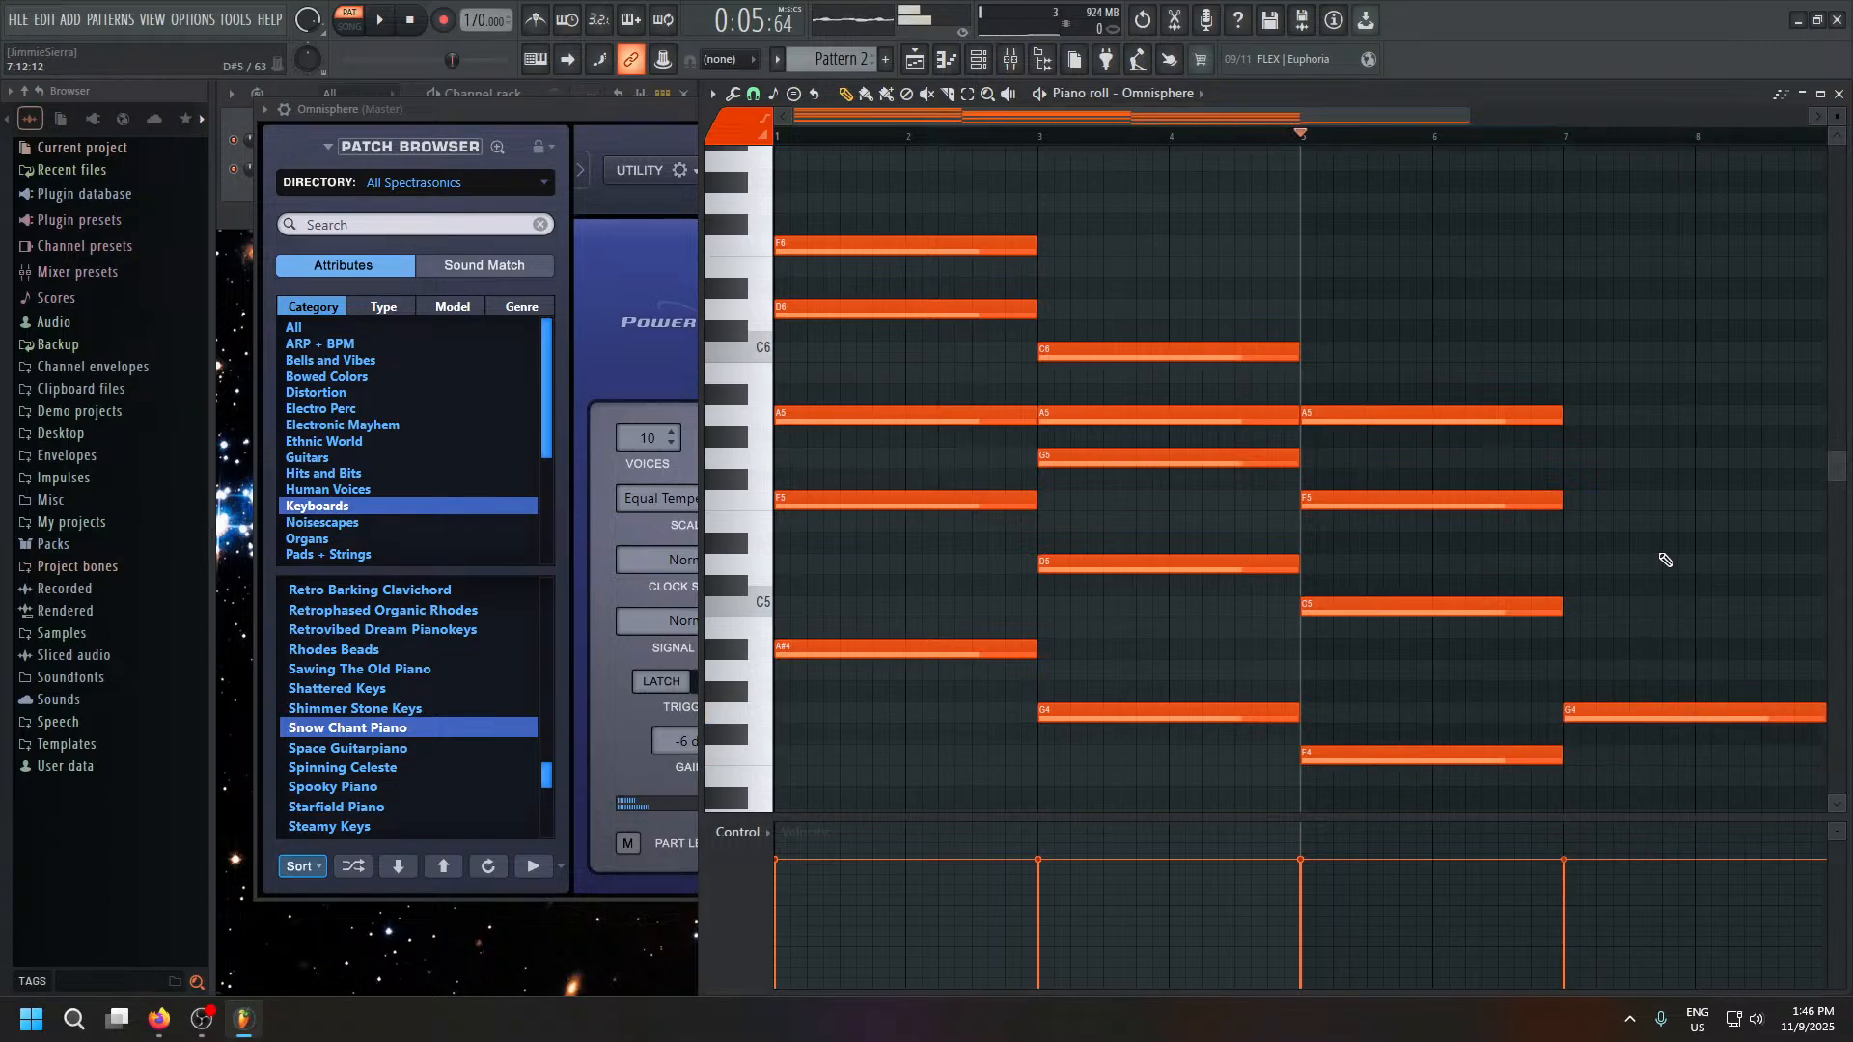
pyautogui.click(1566, 565)
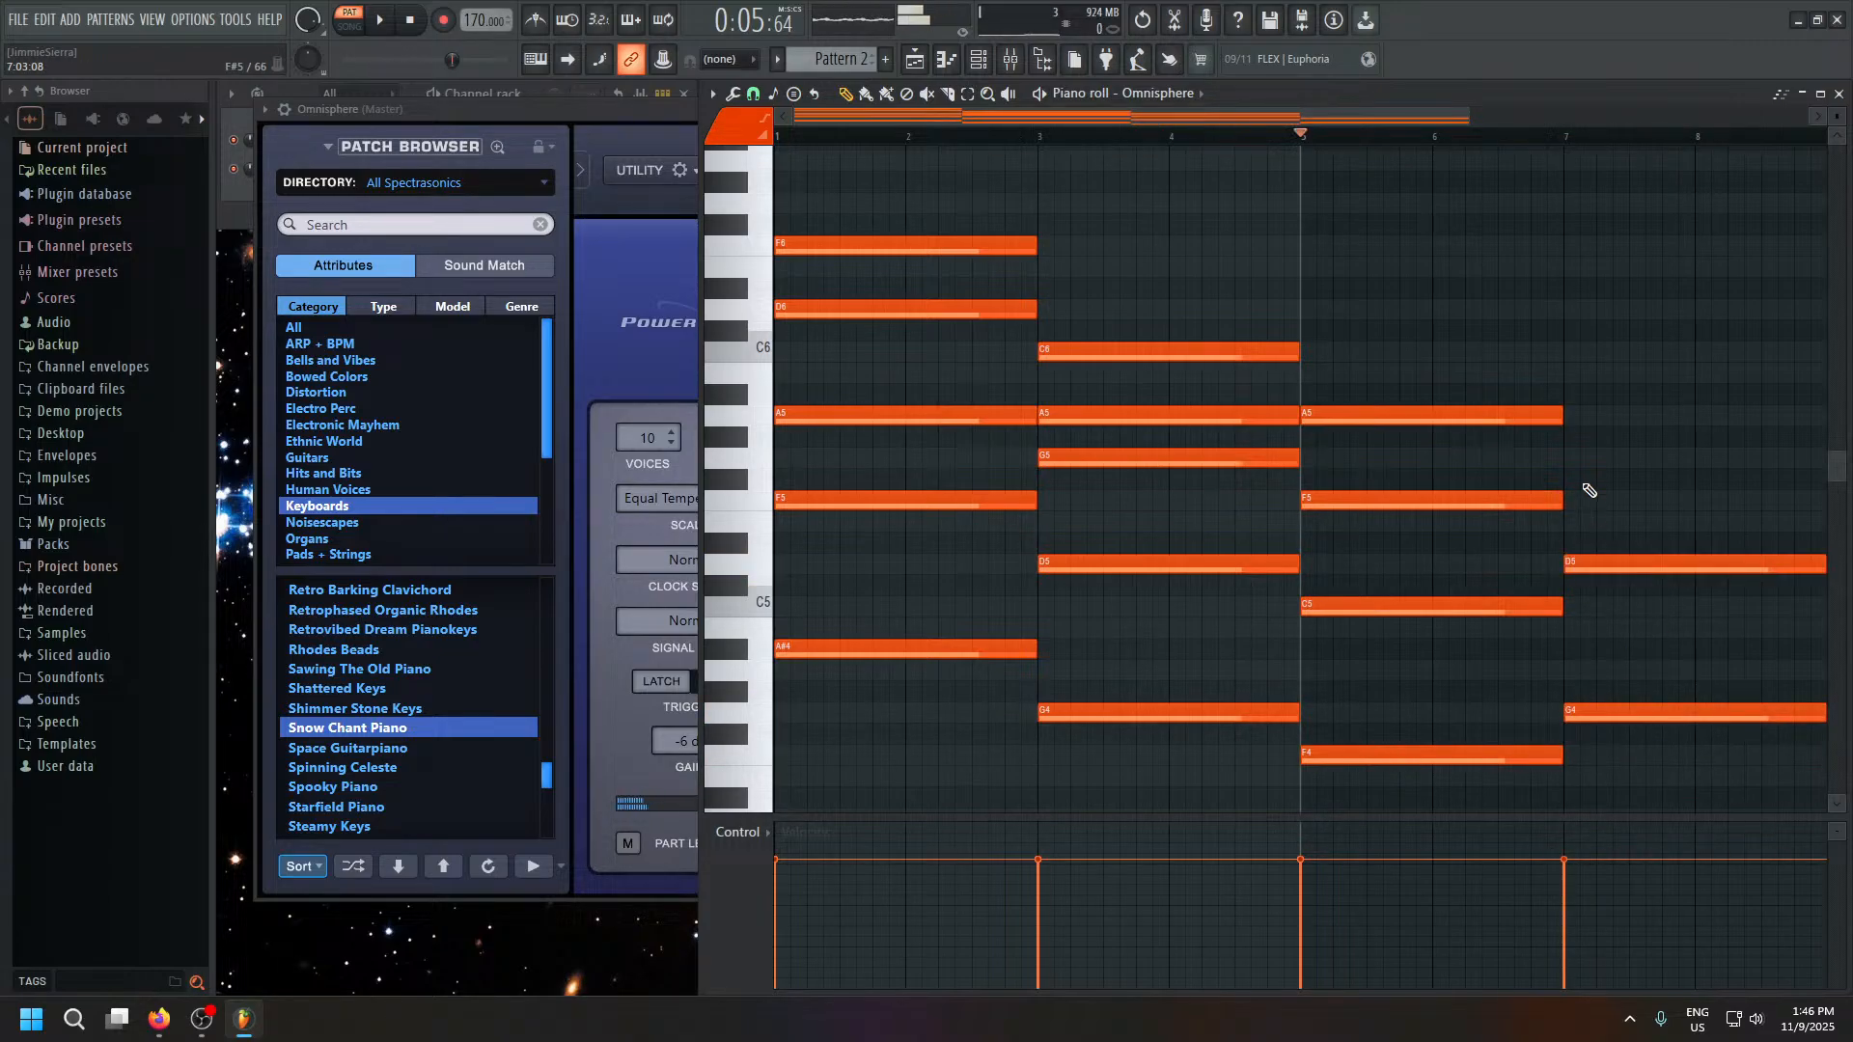
pyautogui.click(1565, 461)
pyautogui.click(1567, 350)
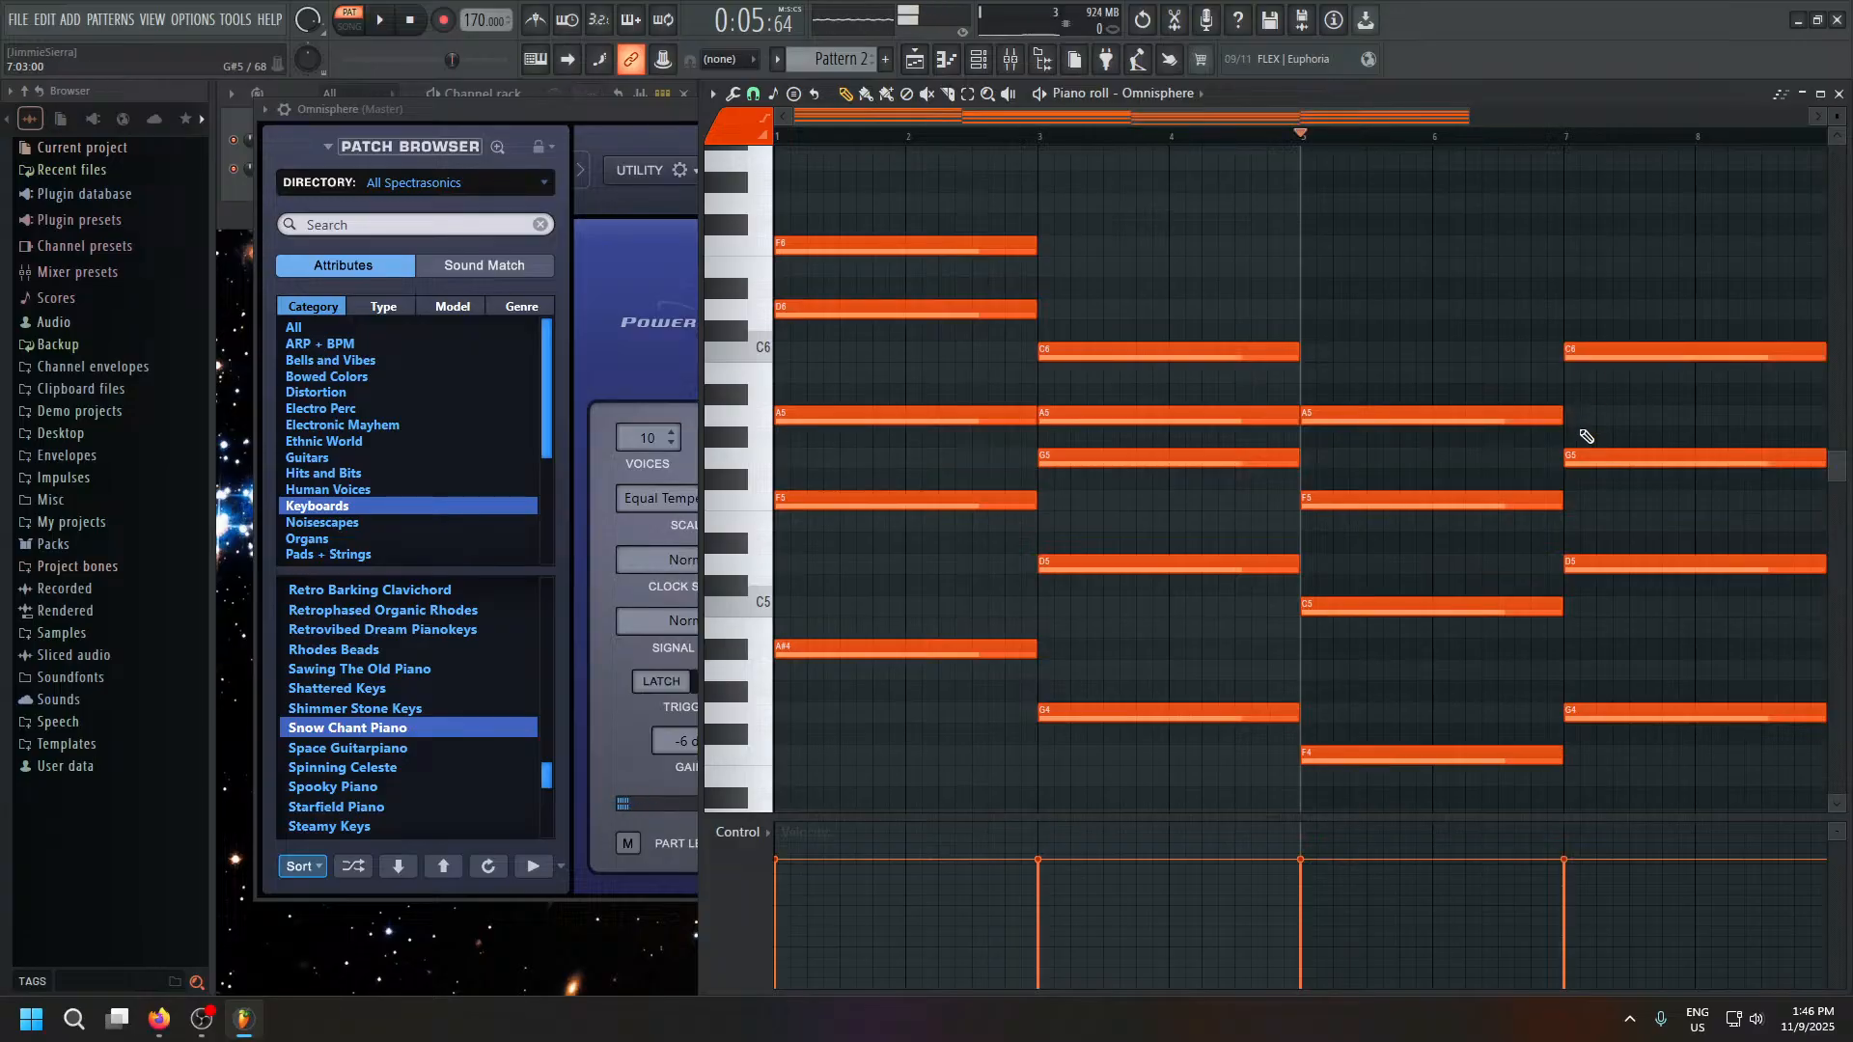
# Play the four-chord progression, and close the piano roll and Omnisphere window to reveal the playlist.
pyautogui.press('space')
pyautogui.scroll(-3, 1476, 130)
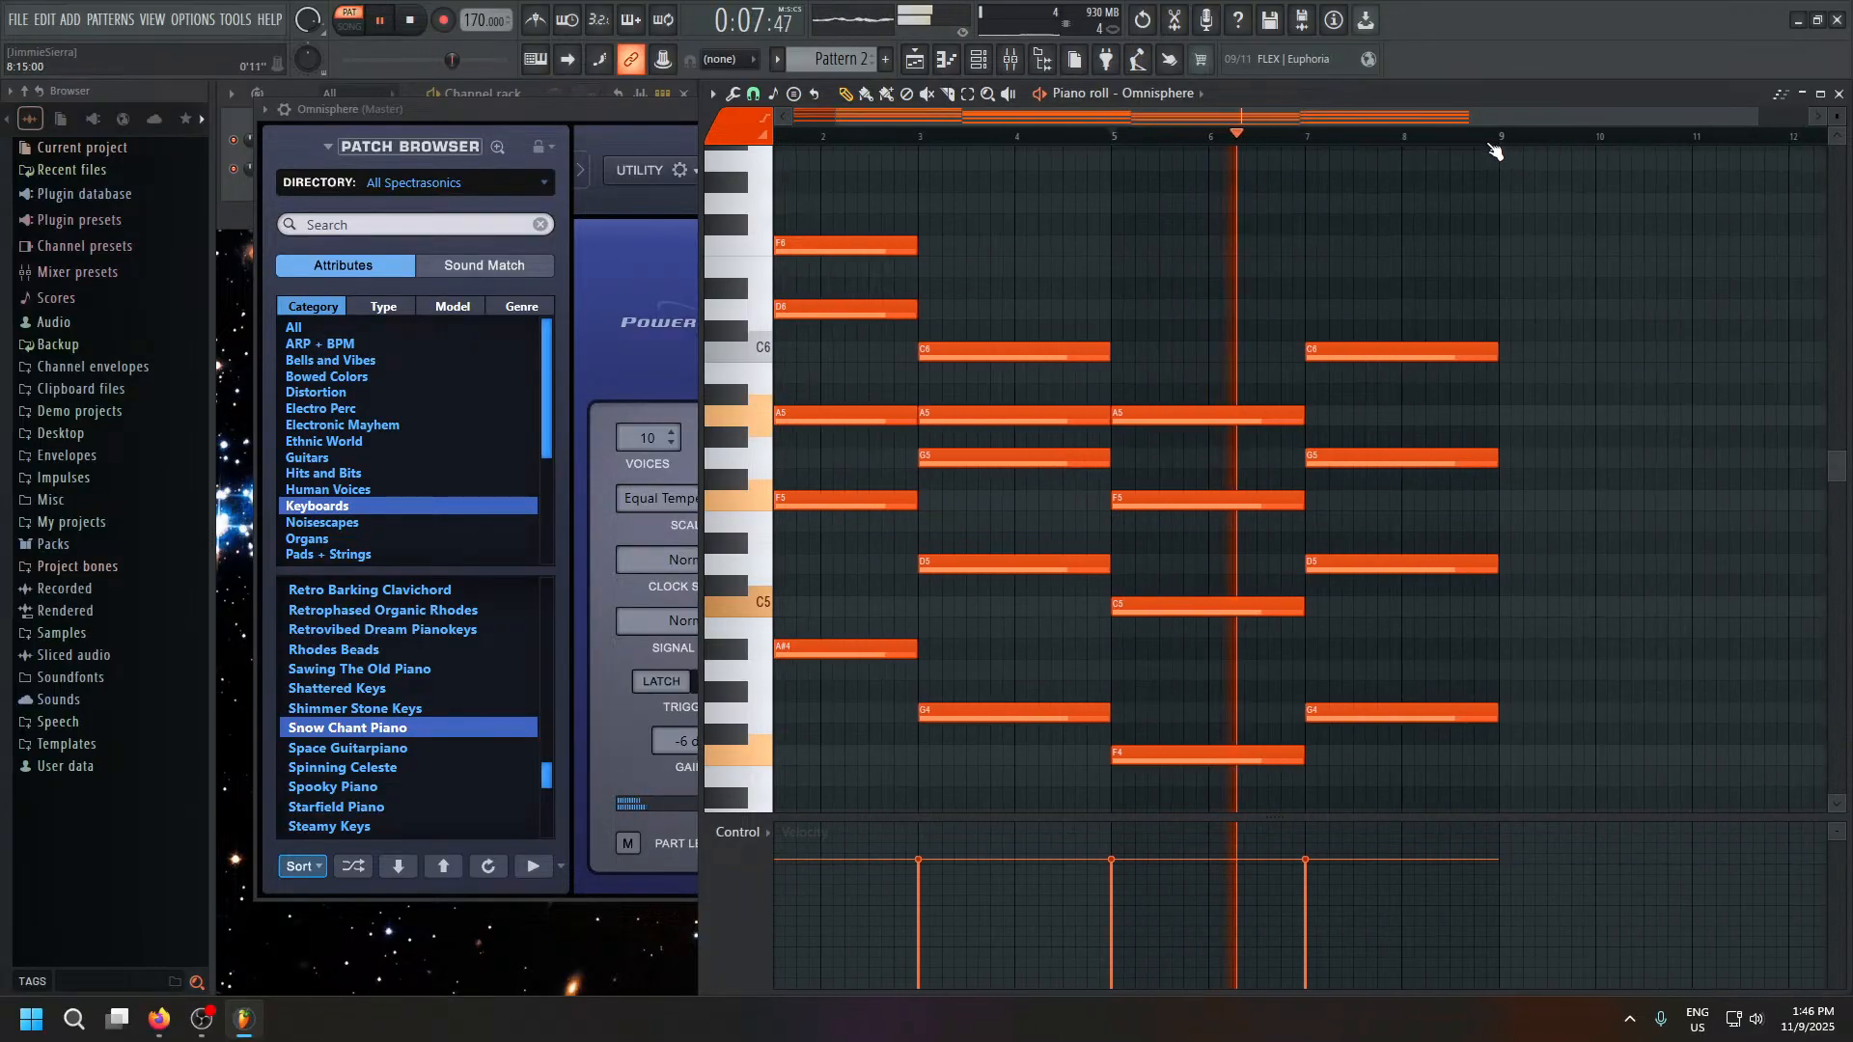
pyautogui.scroll(-1, 1494, 152)
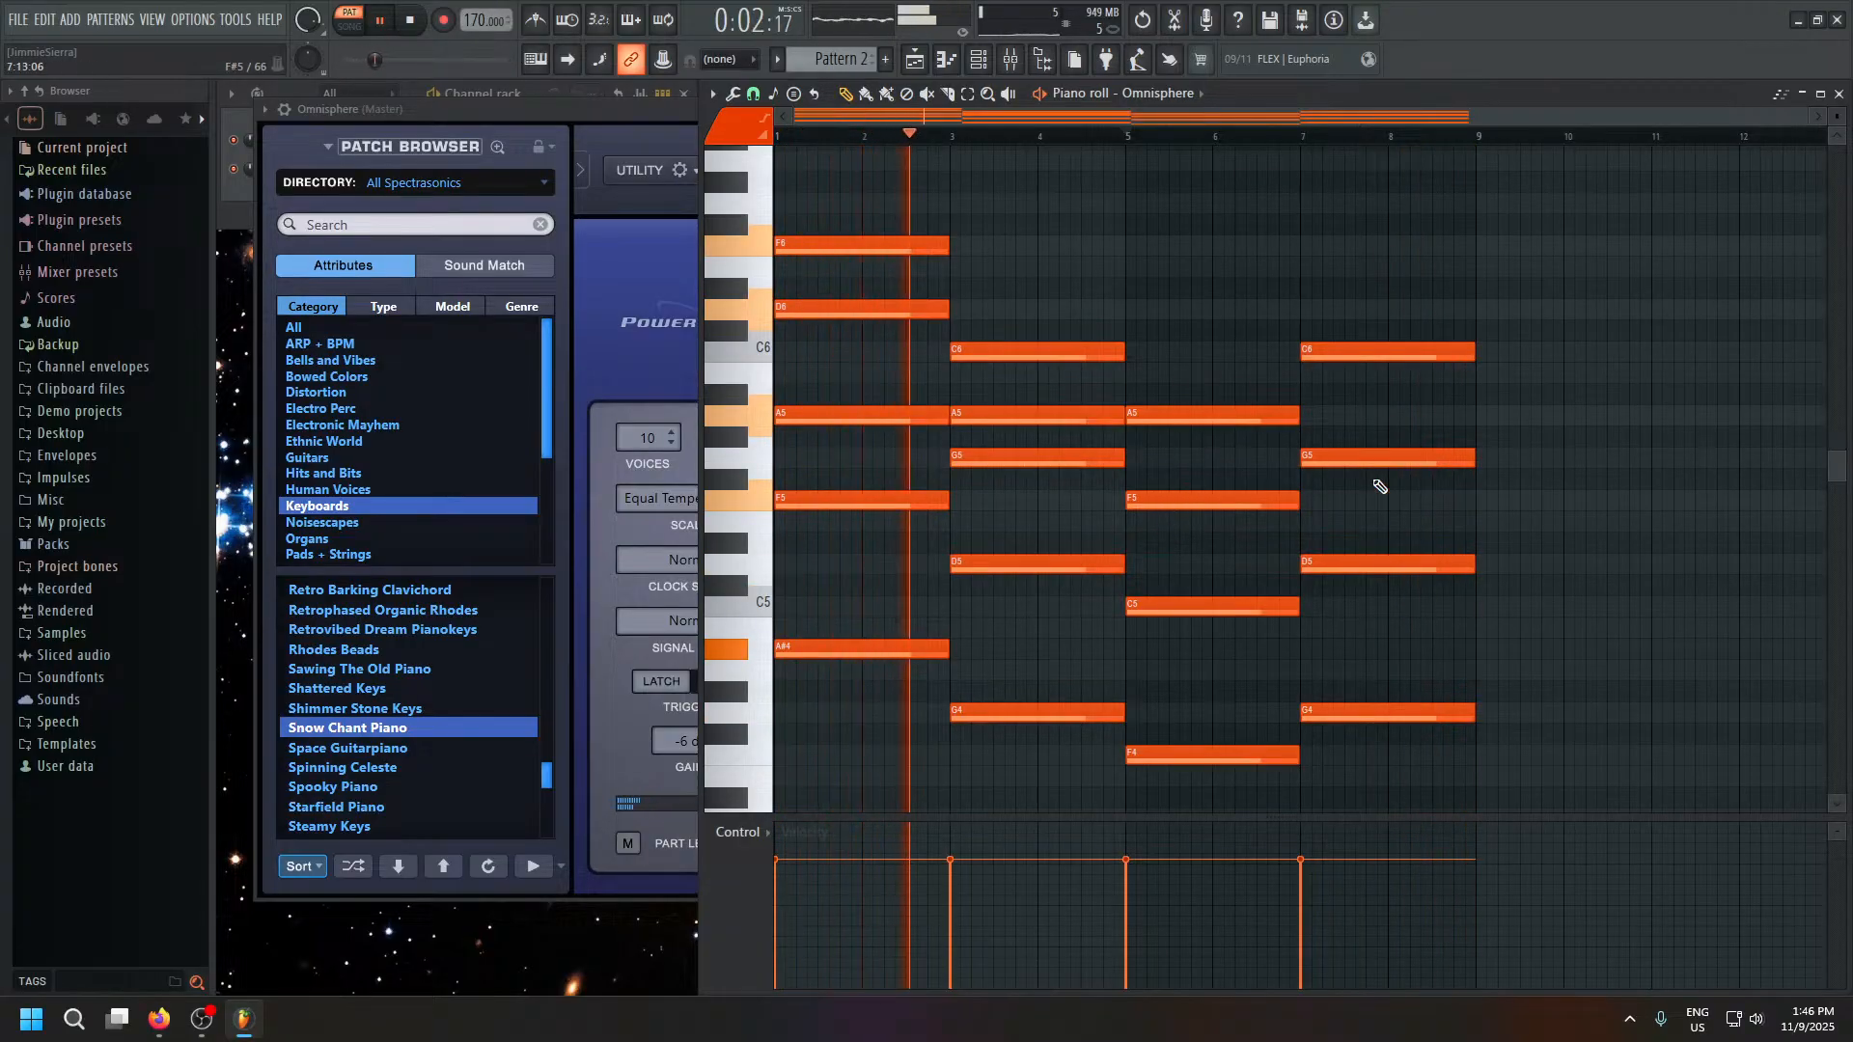
pyautogui.click(1839, 94)
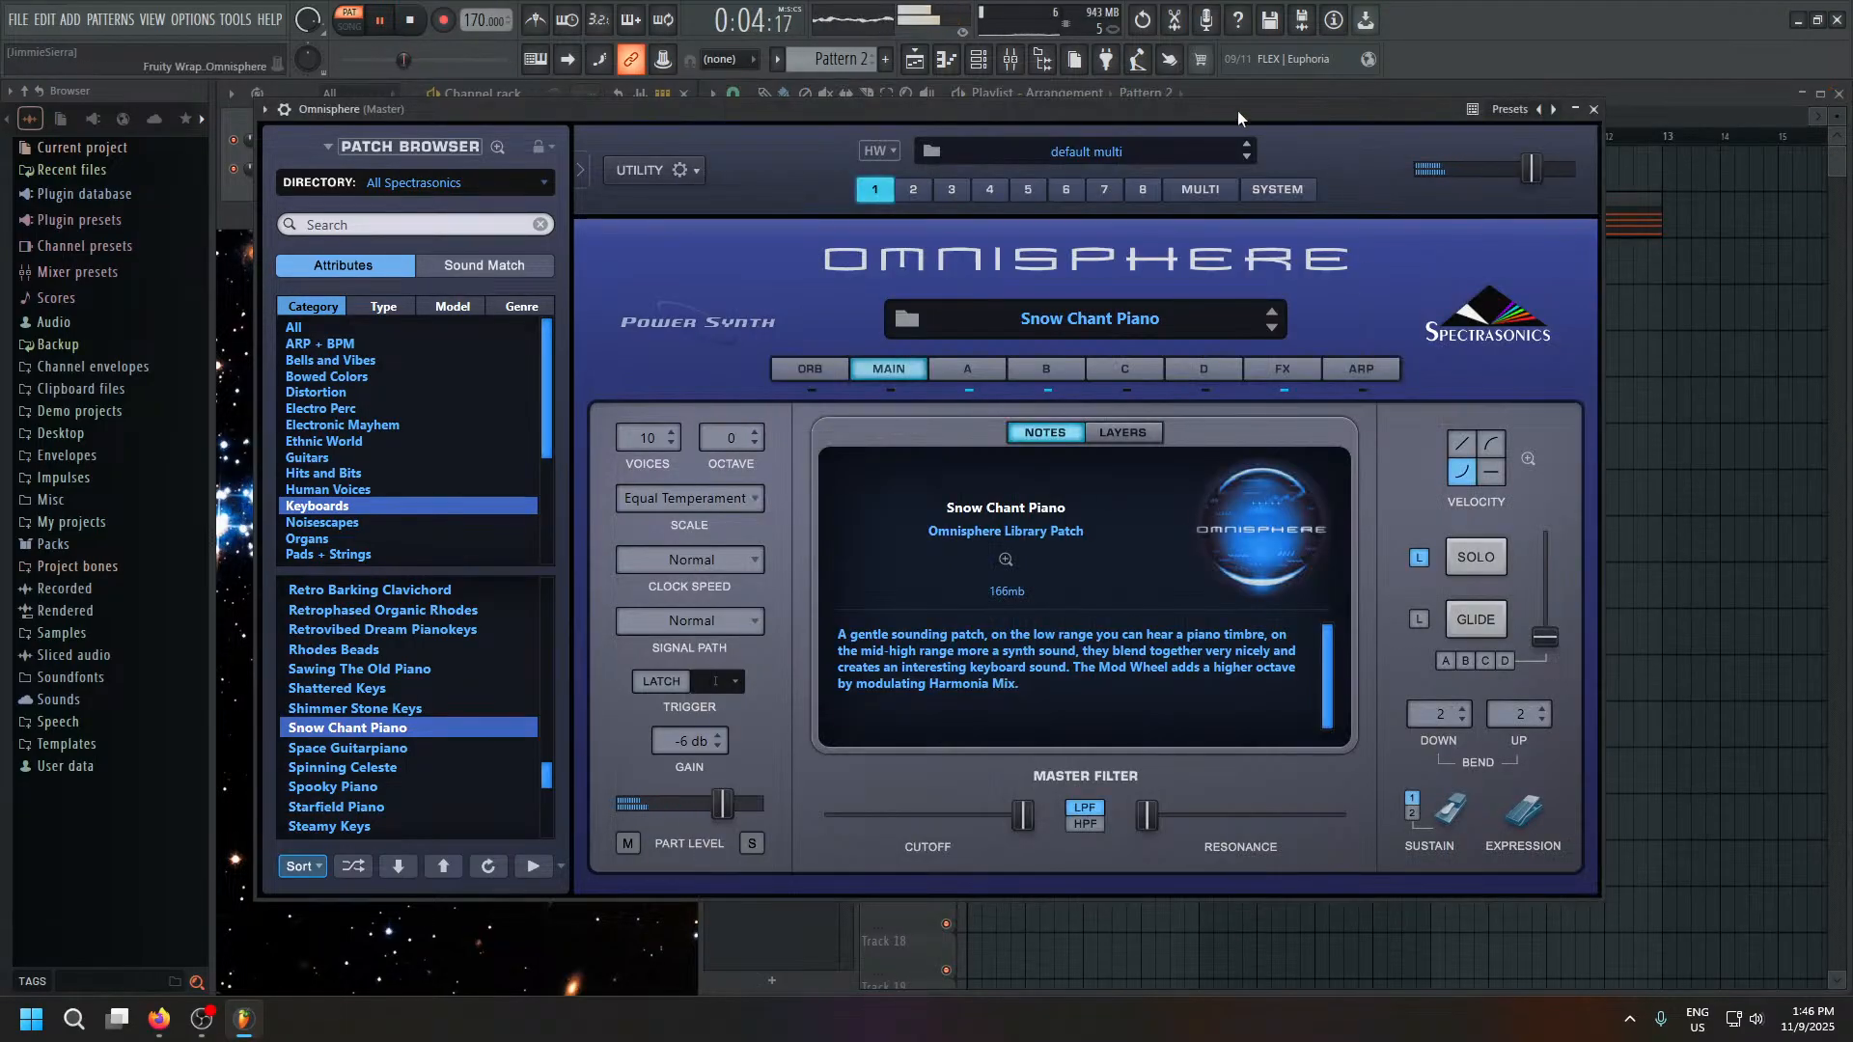
pyautogui.moveTo(1238, 112); pyautogui.dragTo(1307, 144)
pyautogui.click(1676, 139)
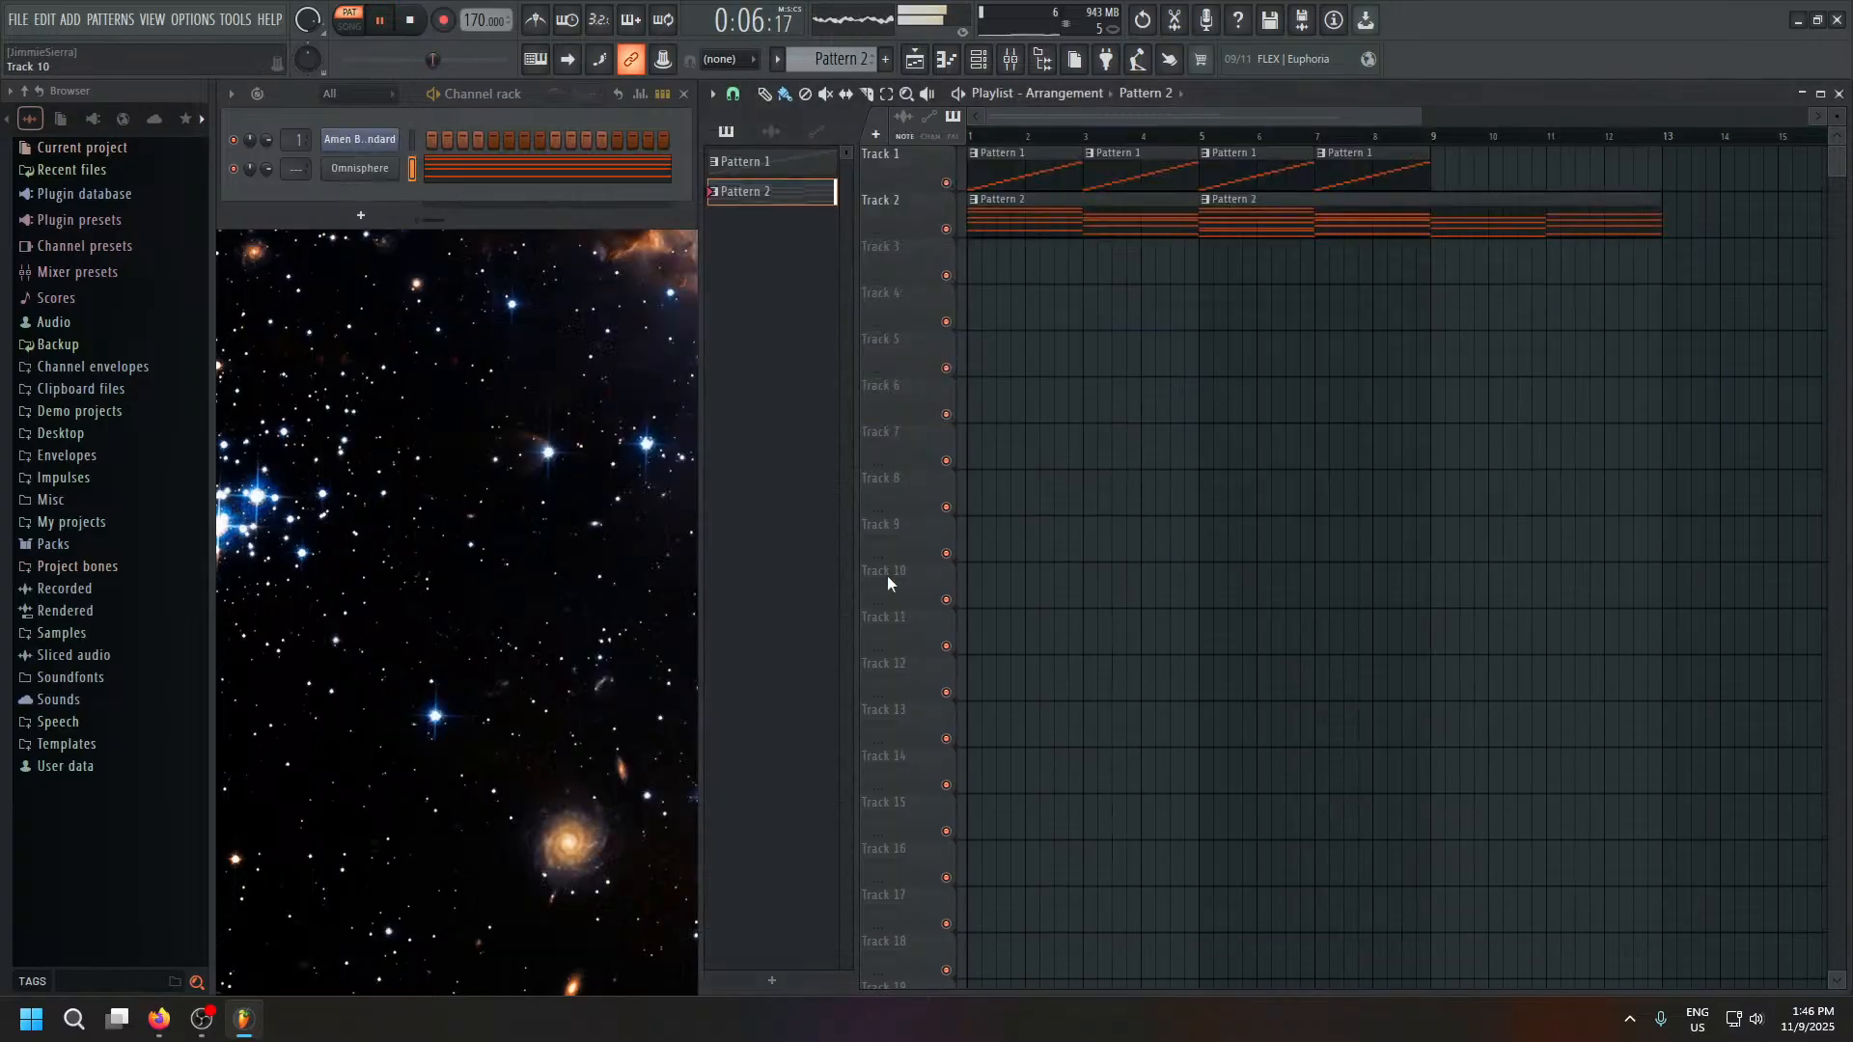
# Load the Space Guitarpiano keyboard patch in Omnisphere, hear the chords with it, and close the plugin window.
pyautogui.click(390, 173)
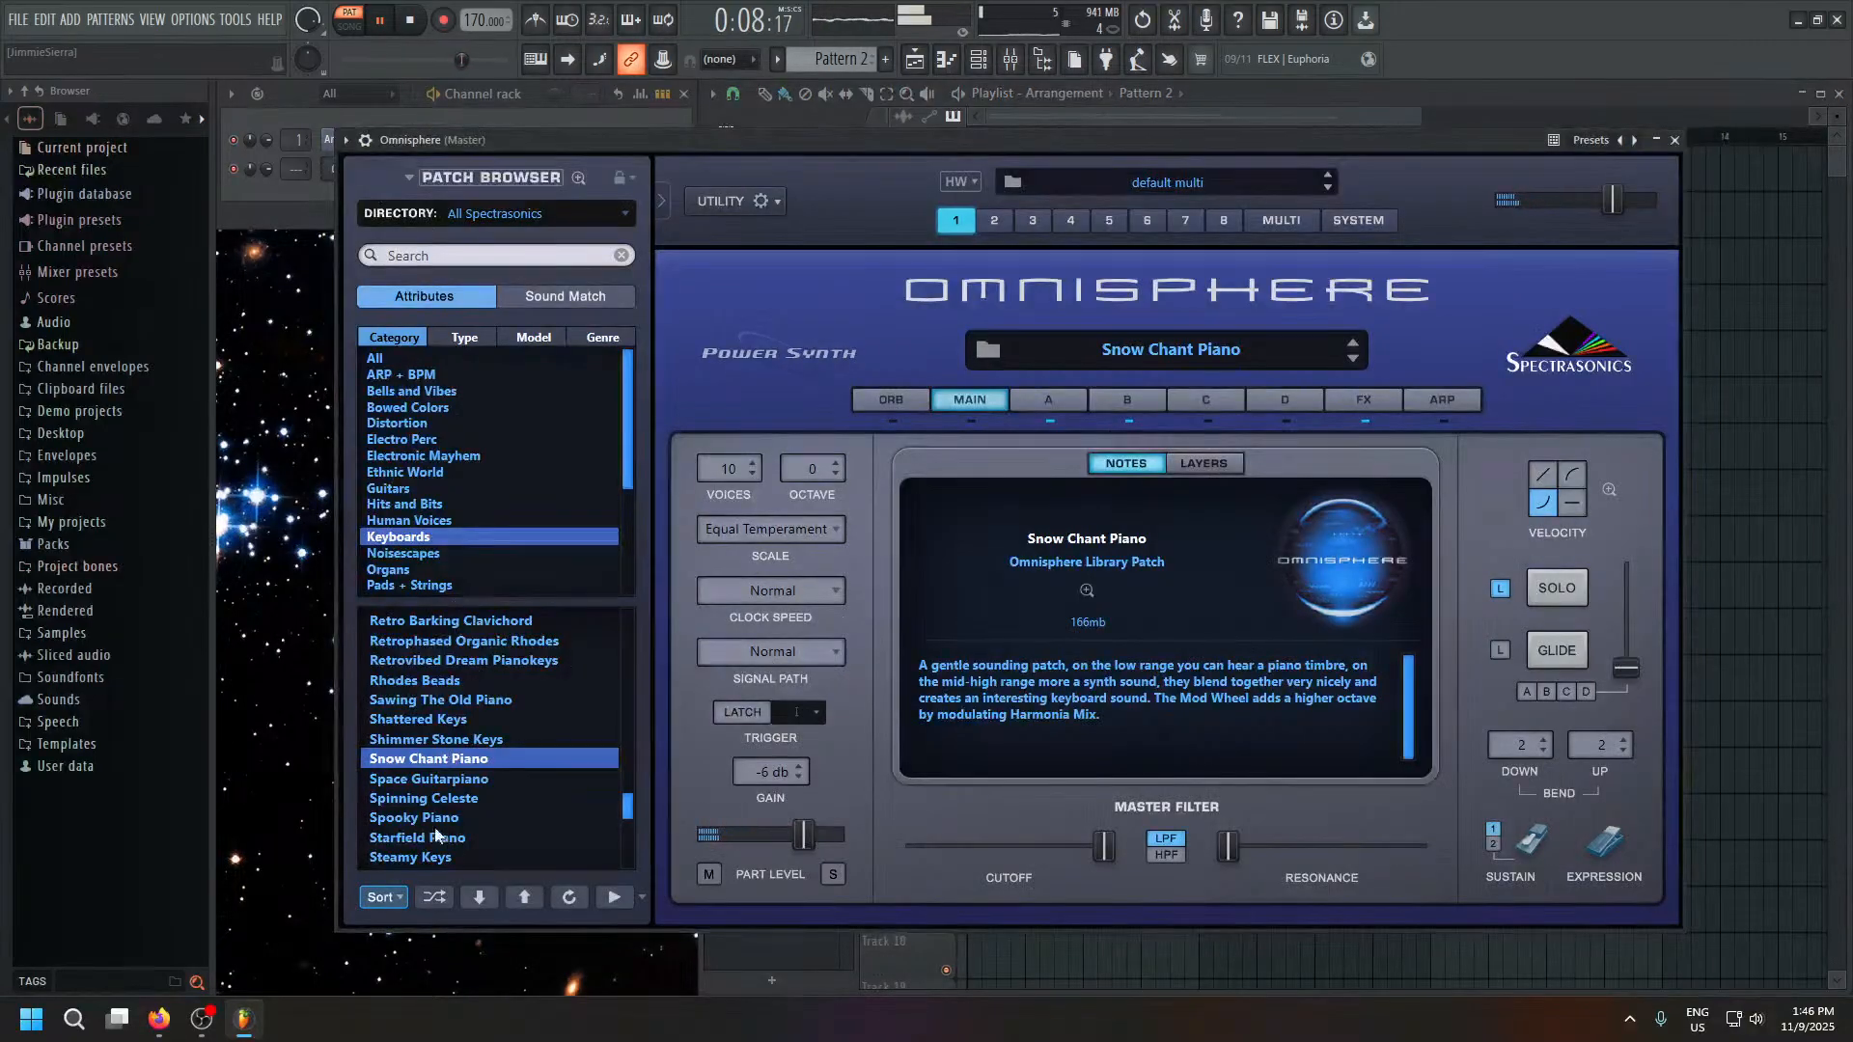
pyautogui.click(484, 779)
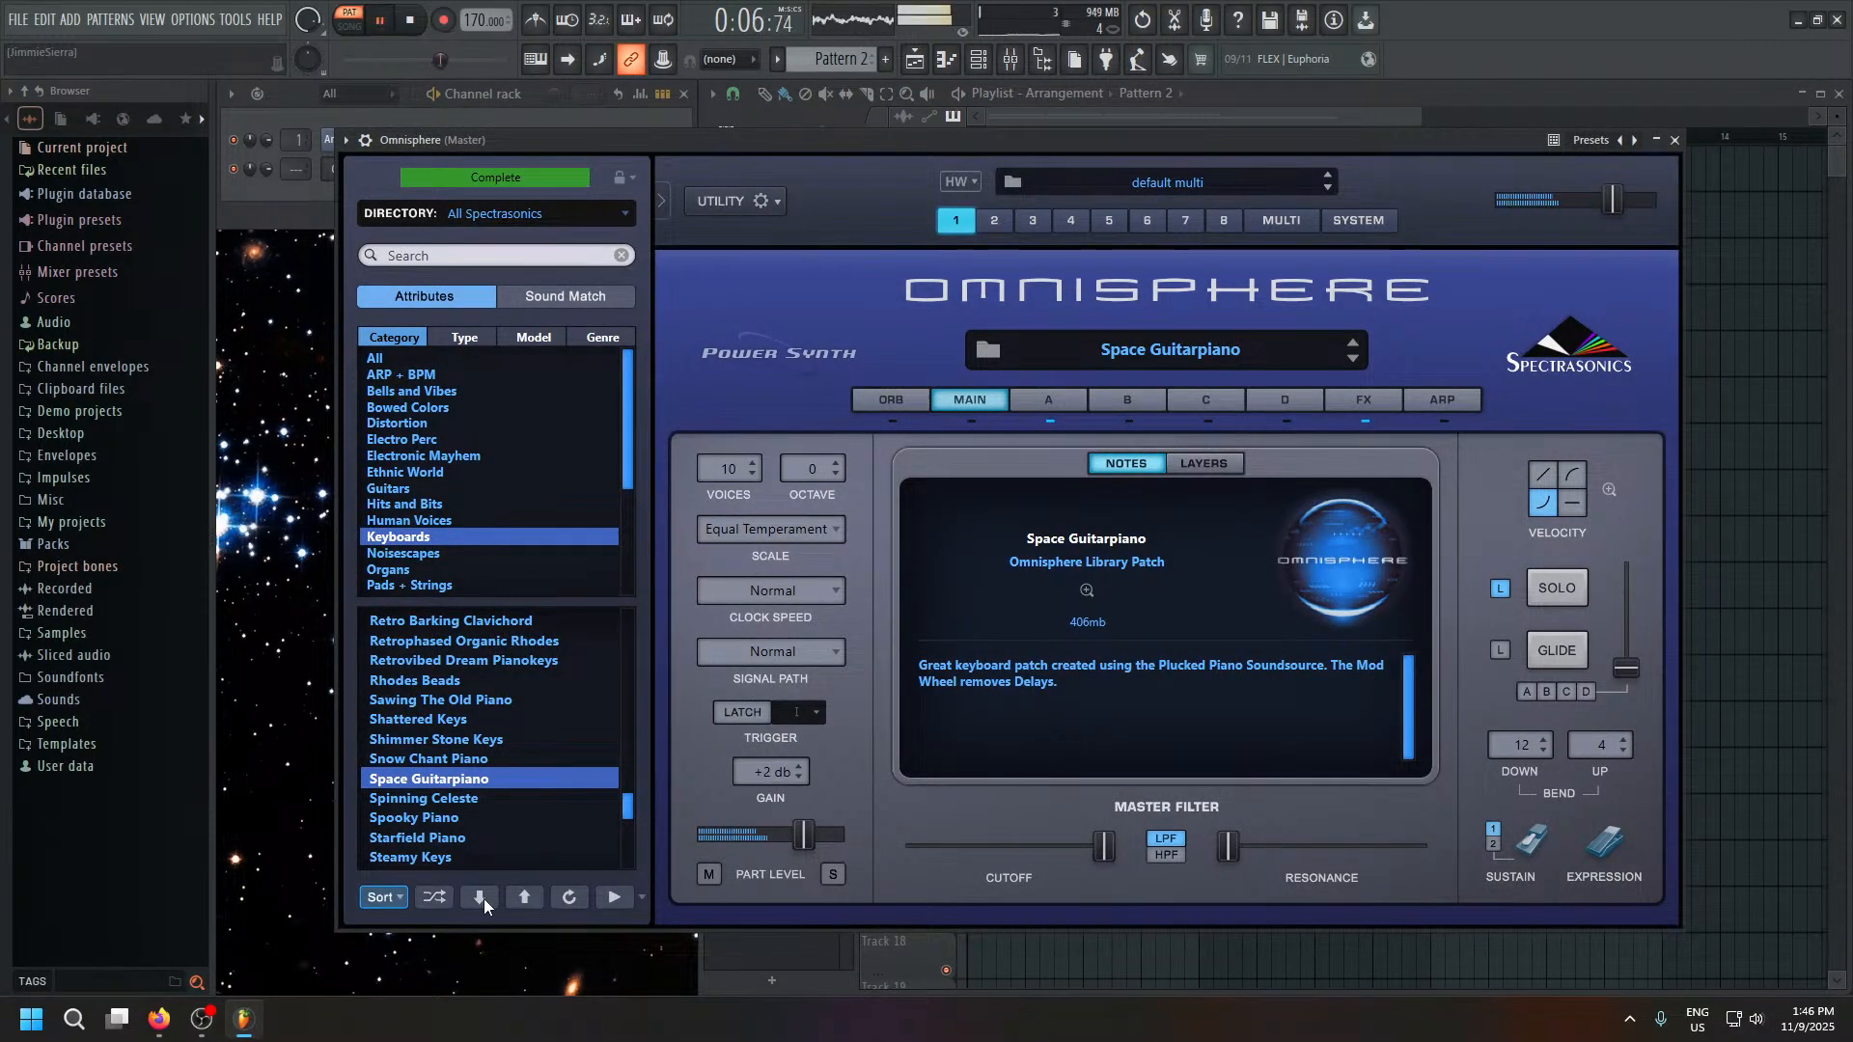
pyautogui.click(1677, 141)
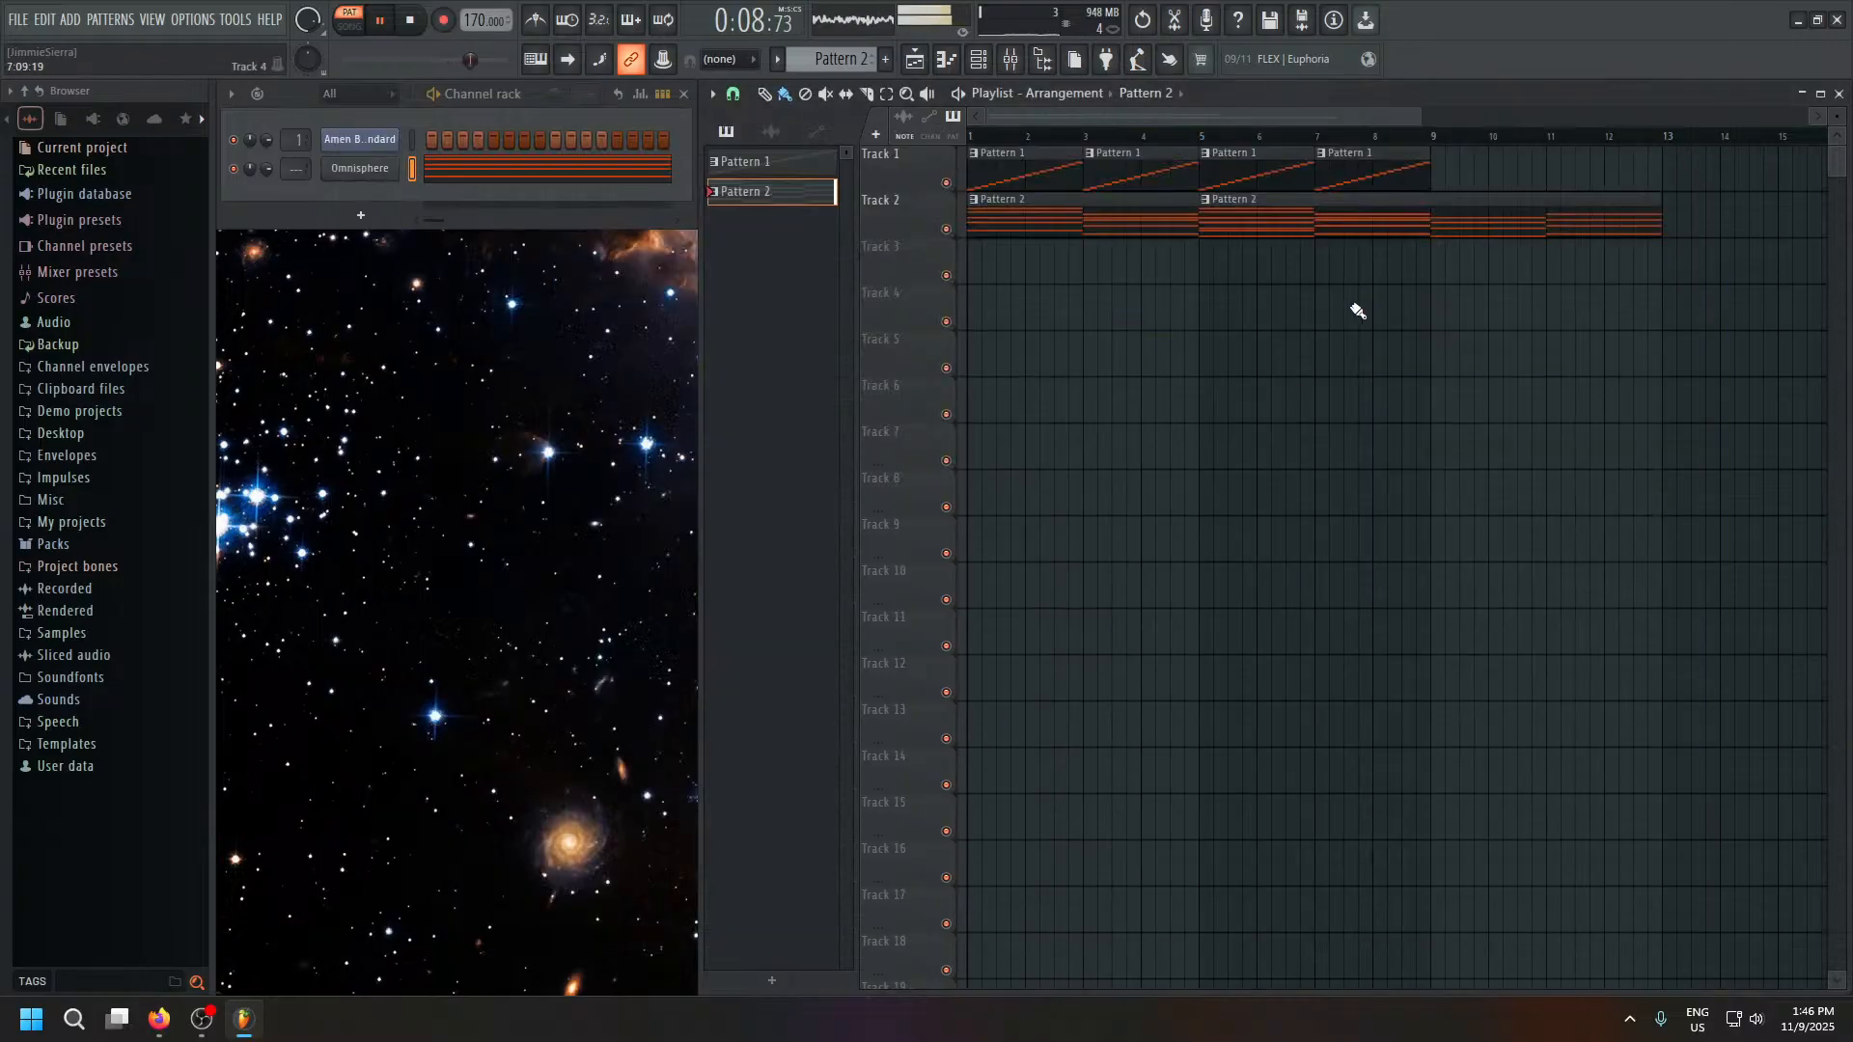
# Delete the second Pattern 2 clip at bar 5 on Track 2 and play the arrangement in song mode.
pyautogui.scroll(-3, 1289, 140)
pyautogui.rightClick(1231, 232)
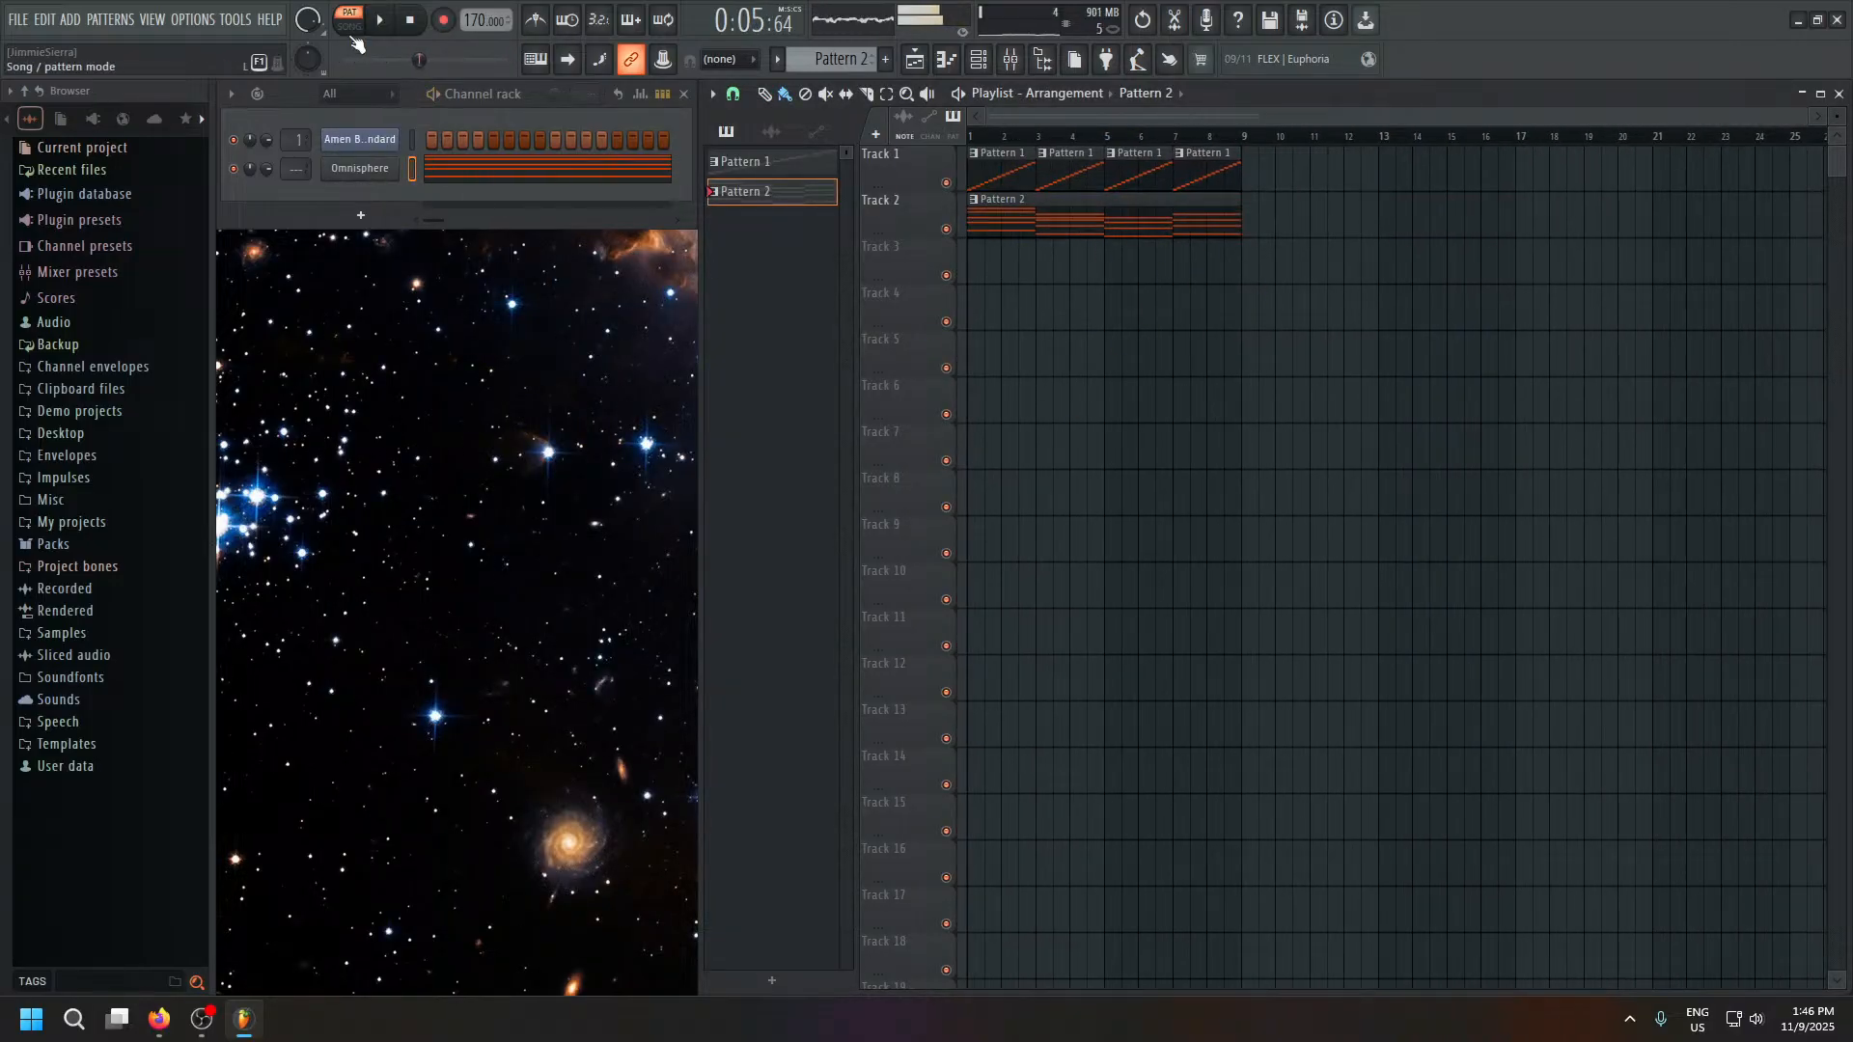
pyautogui.press('space')
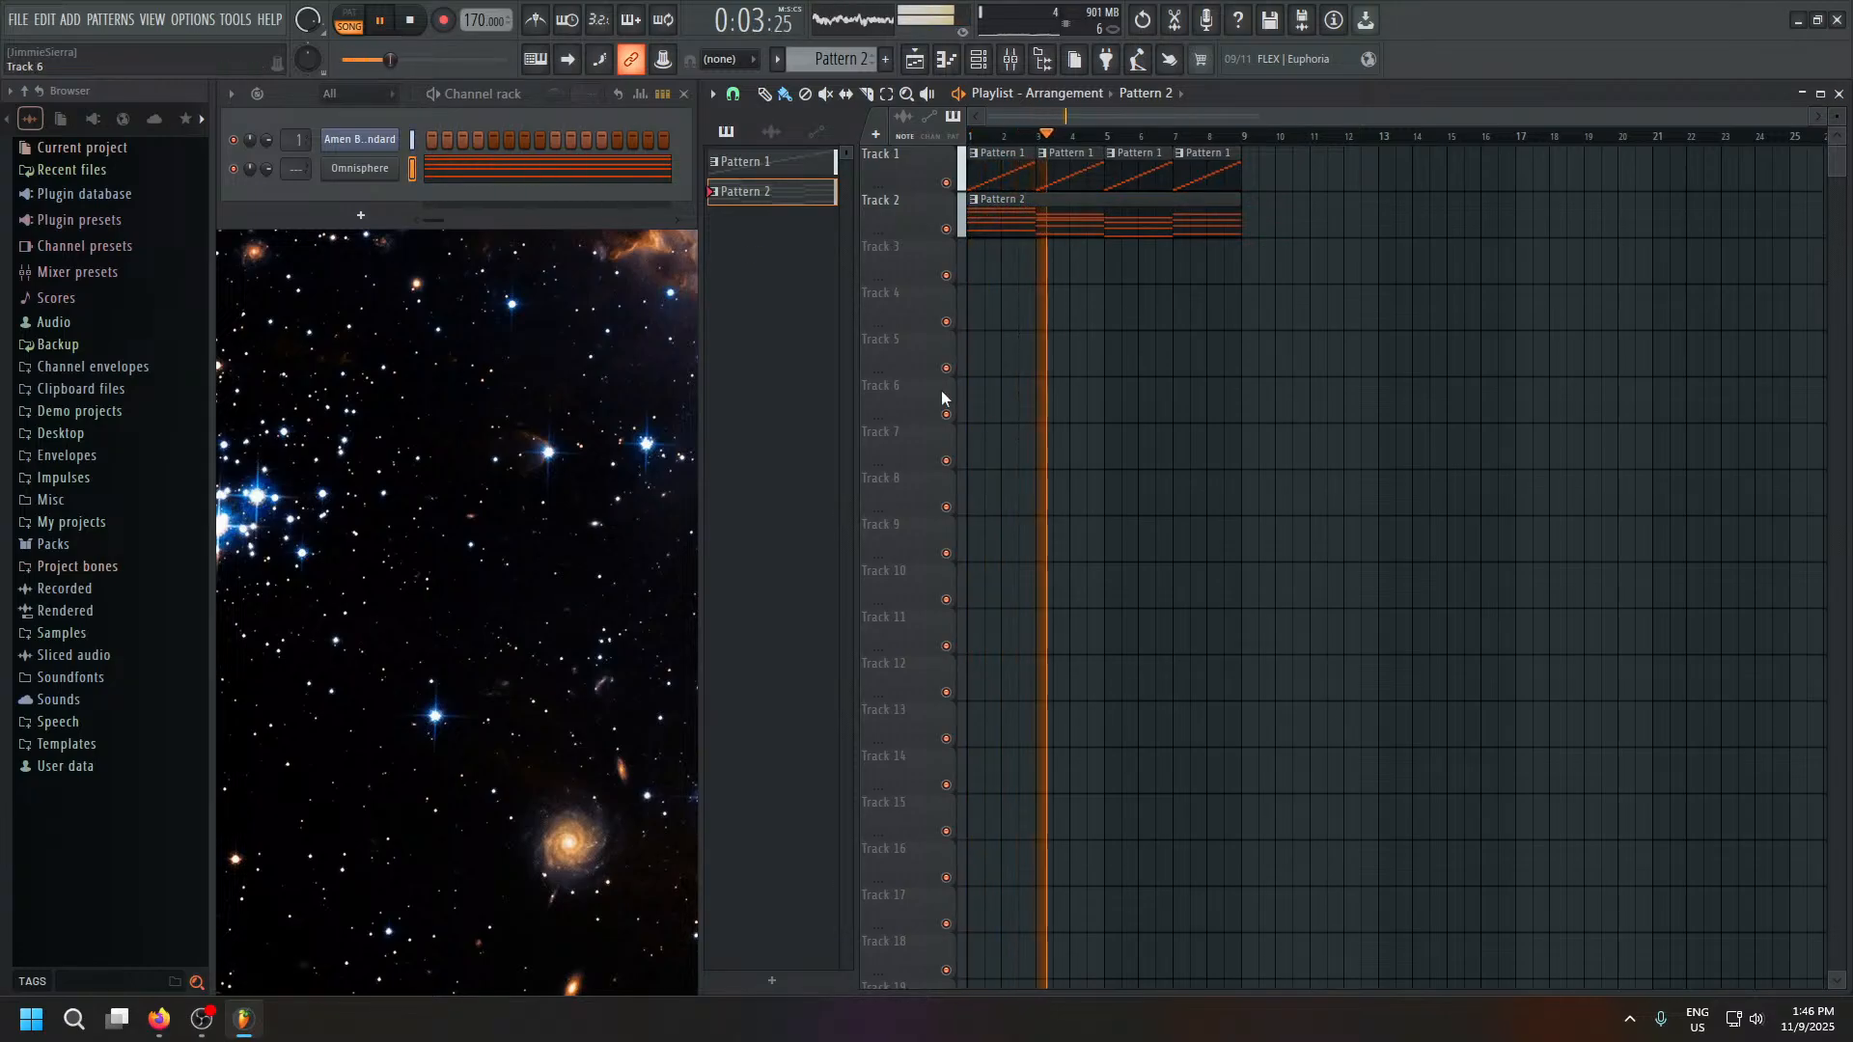
# Open the Omnisphere piano roll and the mixer during playback, and switch to OBS.
pyautogui.click(622, 174)
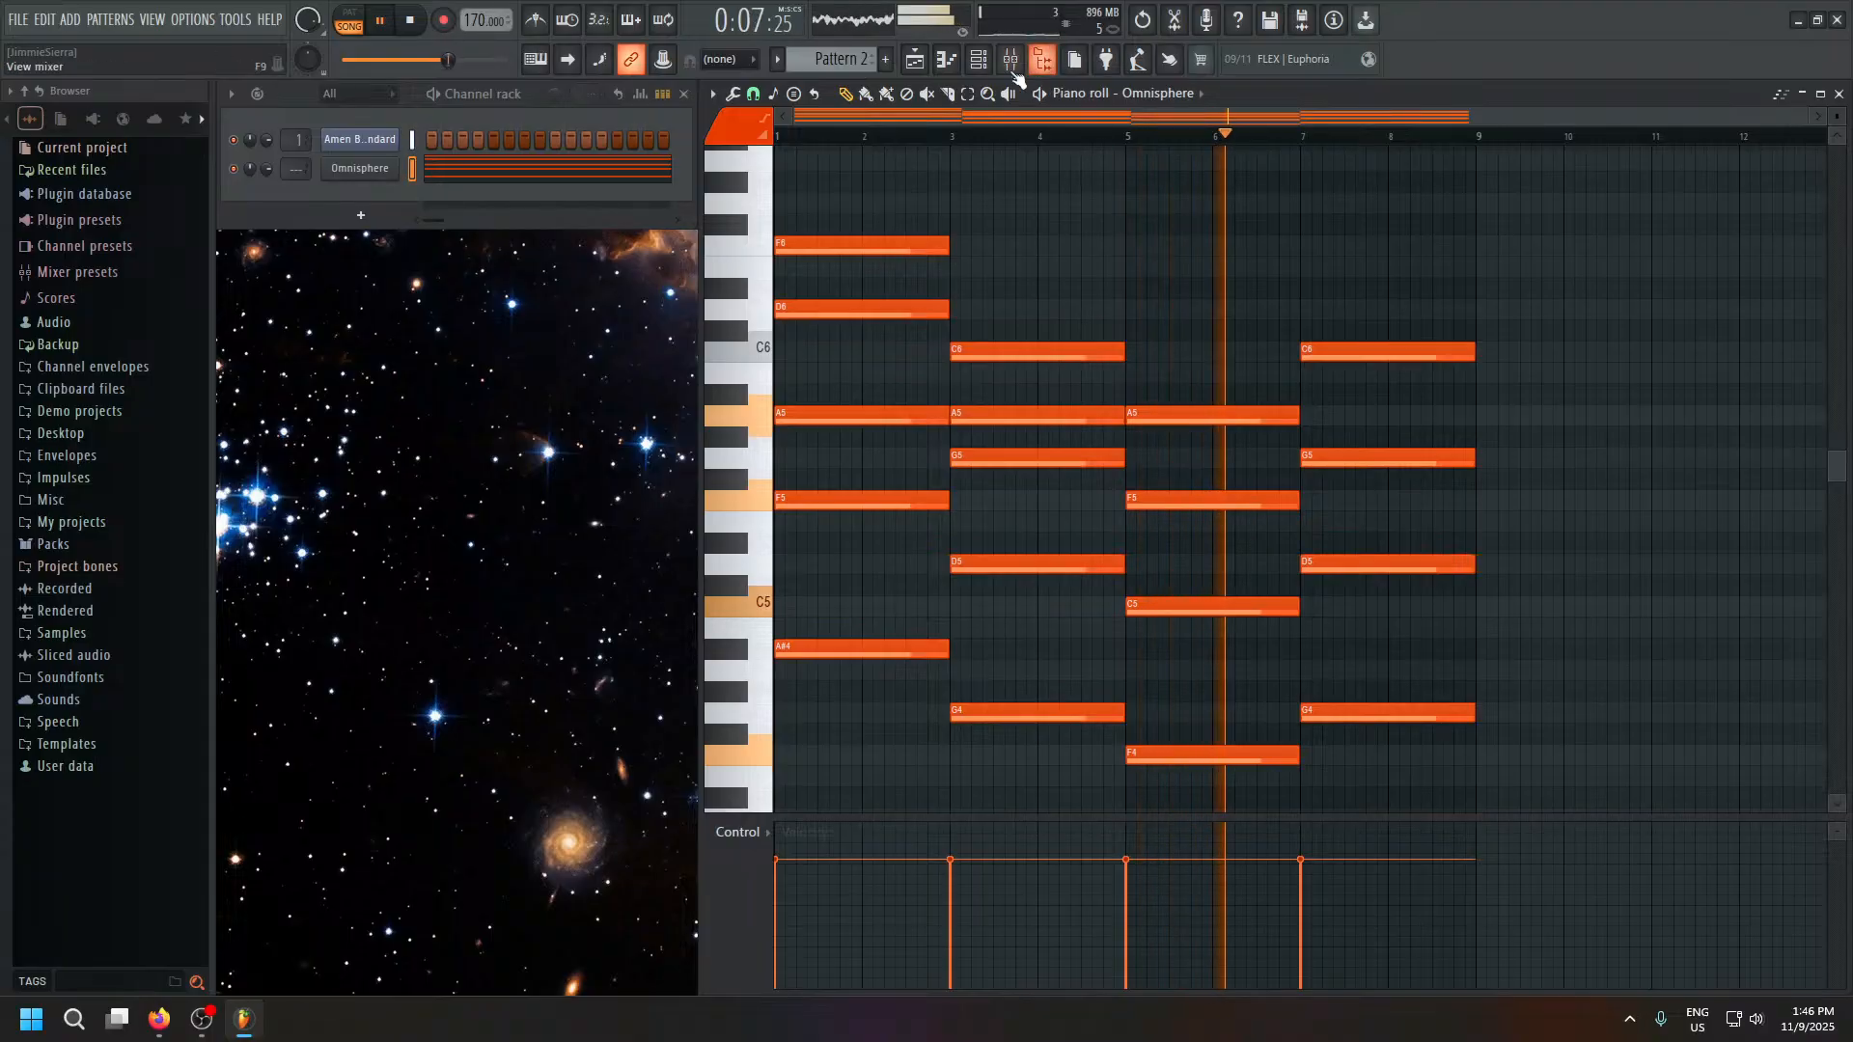
pyautogui.click(1011, 60)
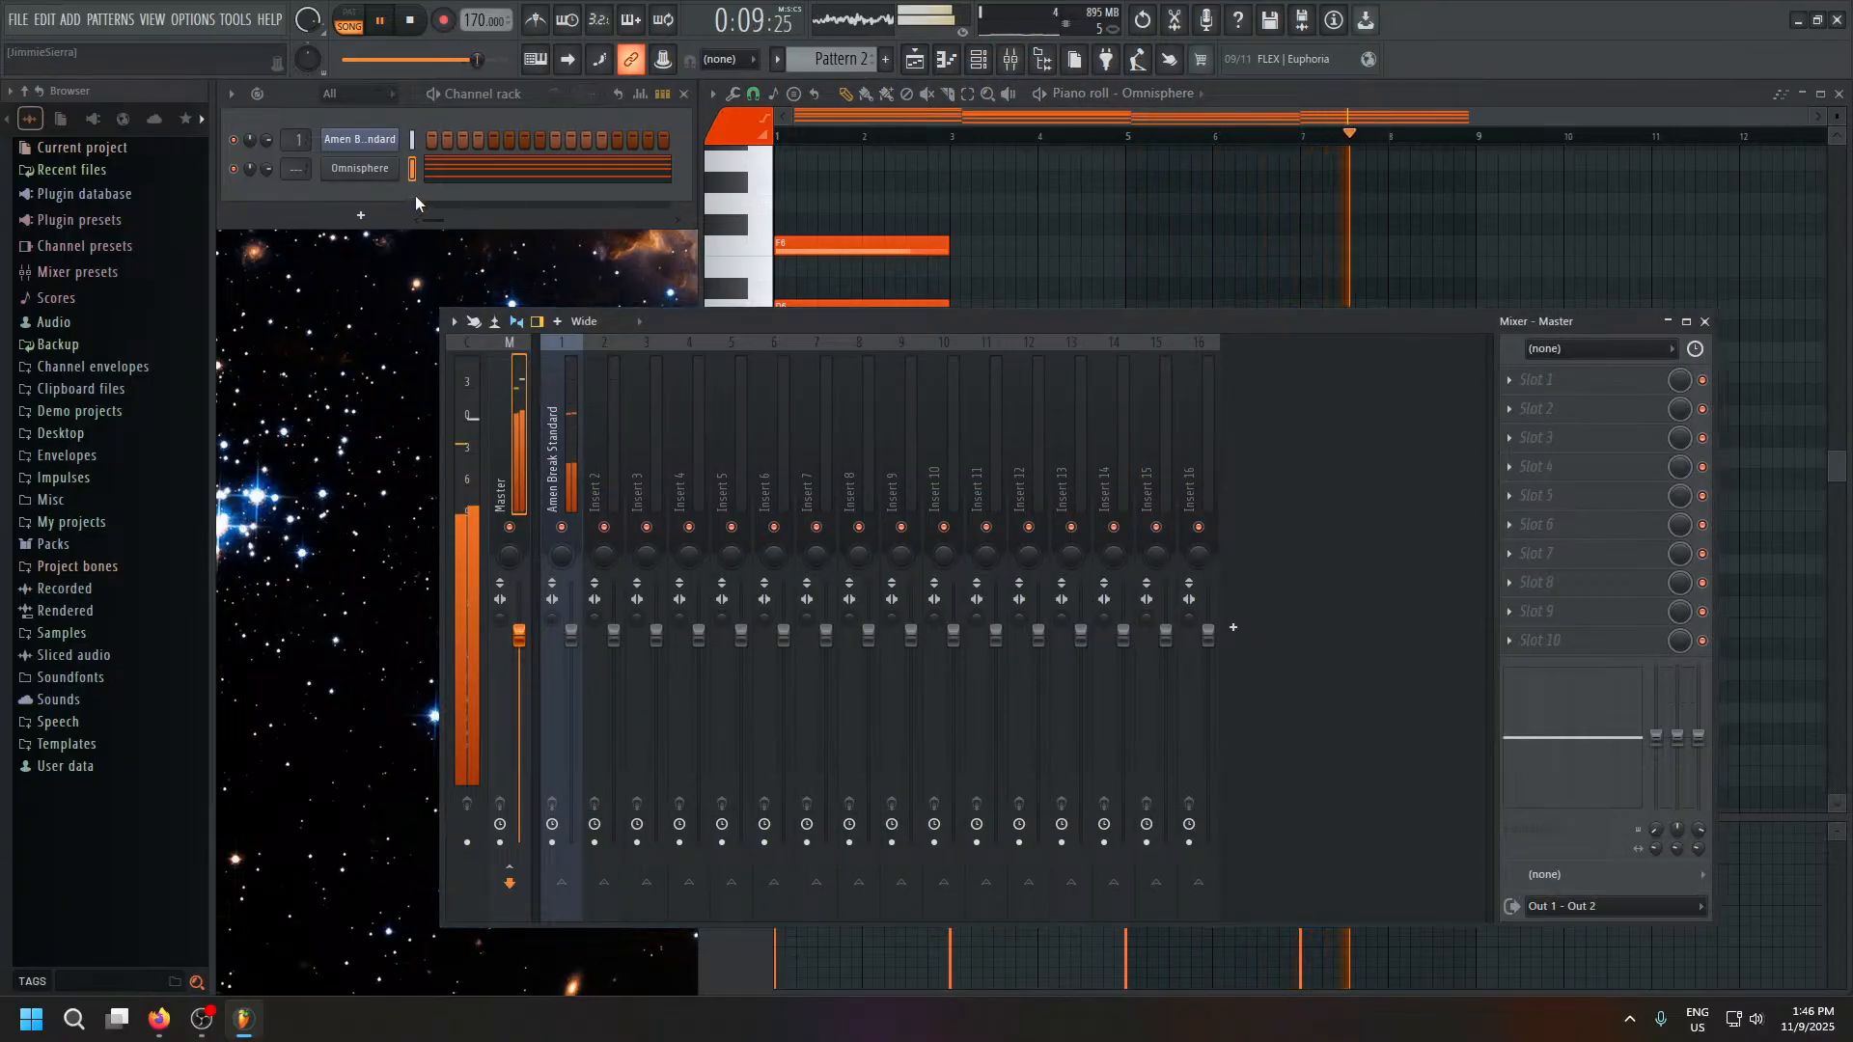
pyautogui.click(200, 1019)
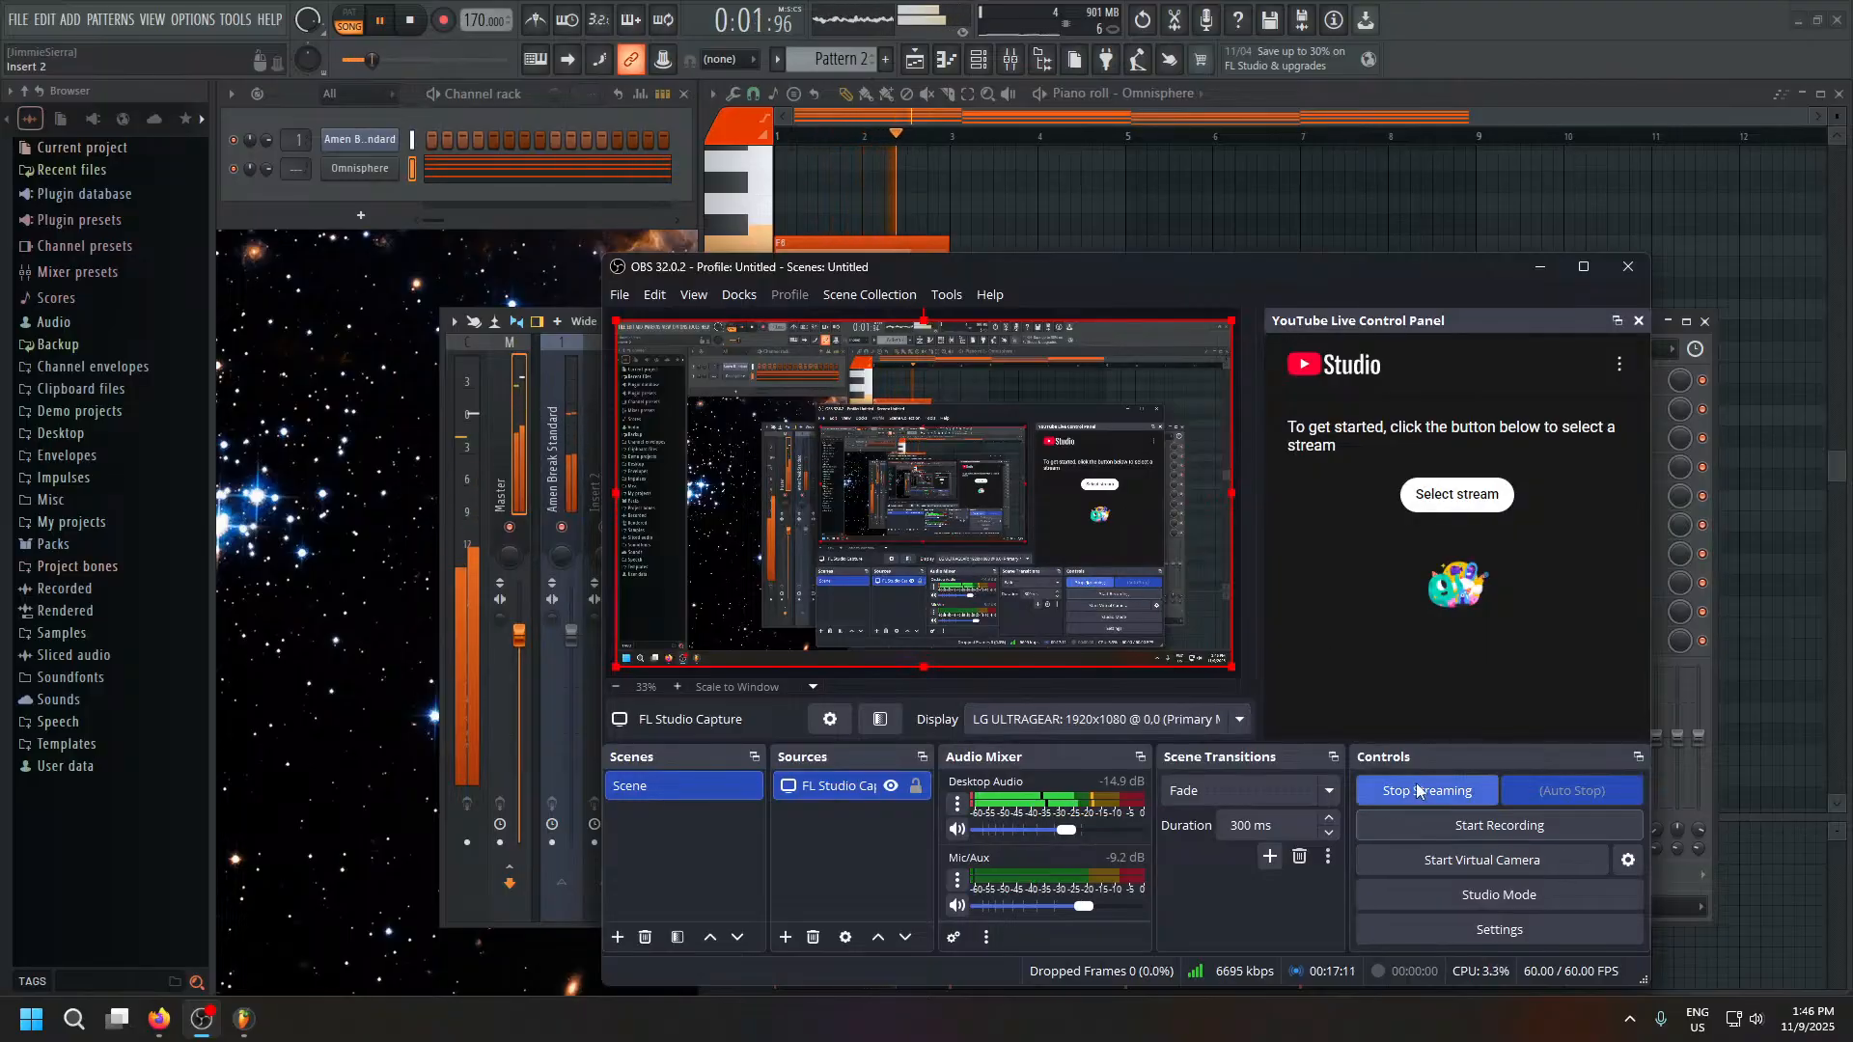